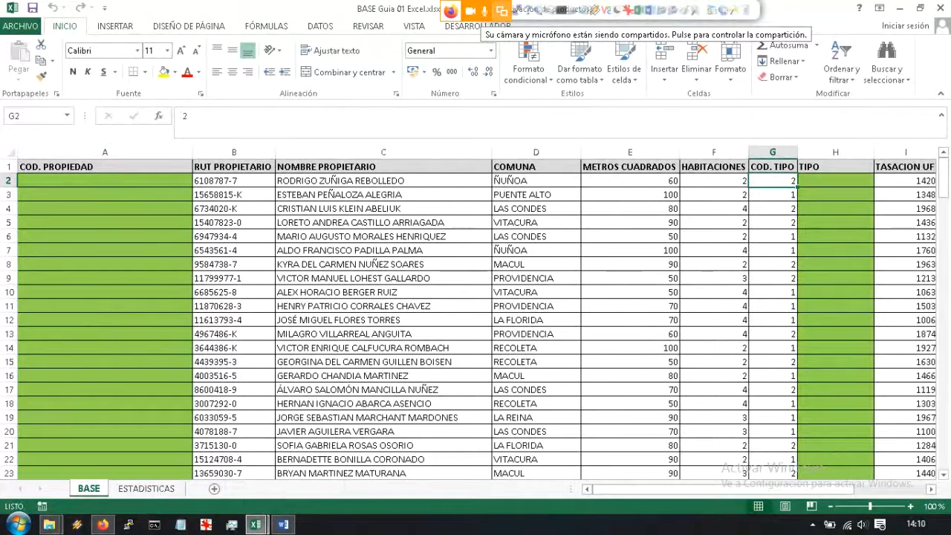
Step: Try to enter the formula =si(G2=;"CASA";"DEPARTAMENTO") in cell H2 of the TIPO column
click(836, 180)
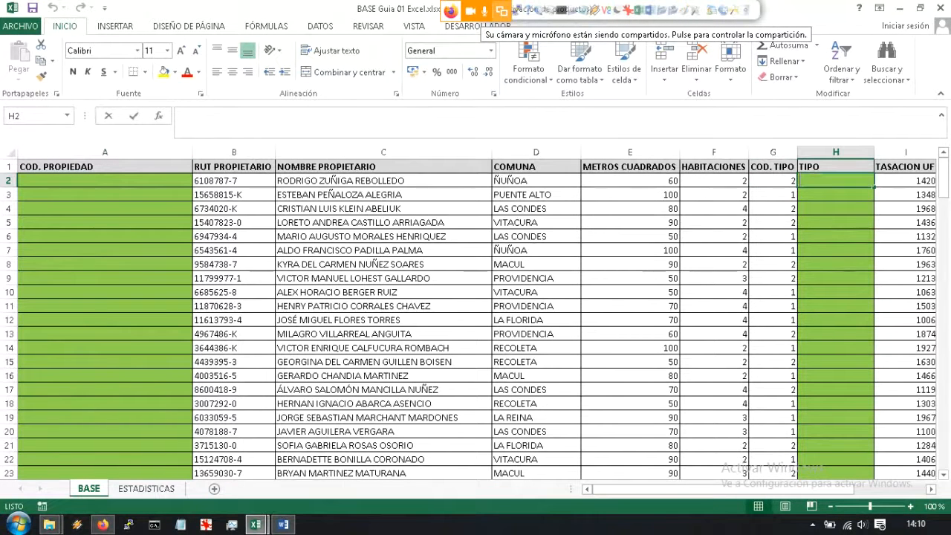
text(=si()
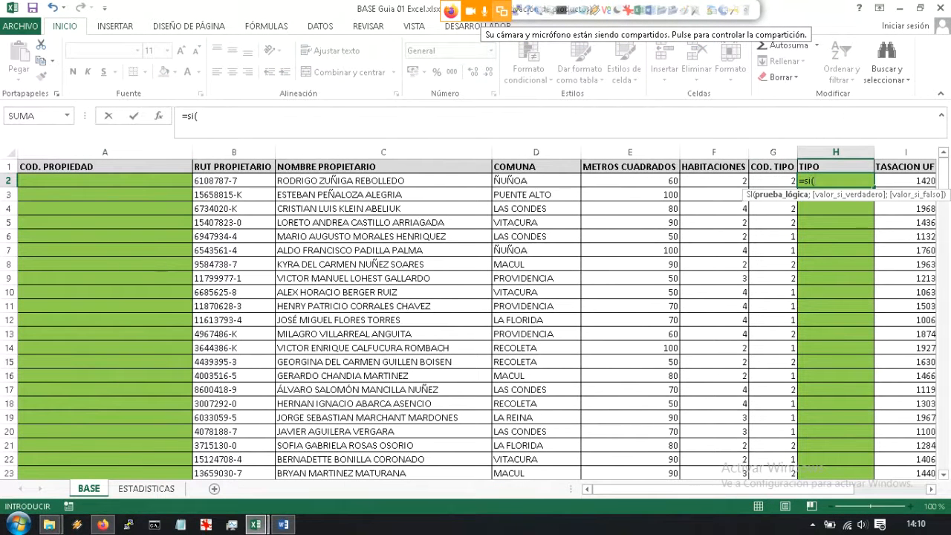
click(772, 181)
text(=!)
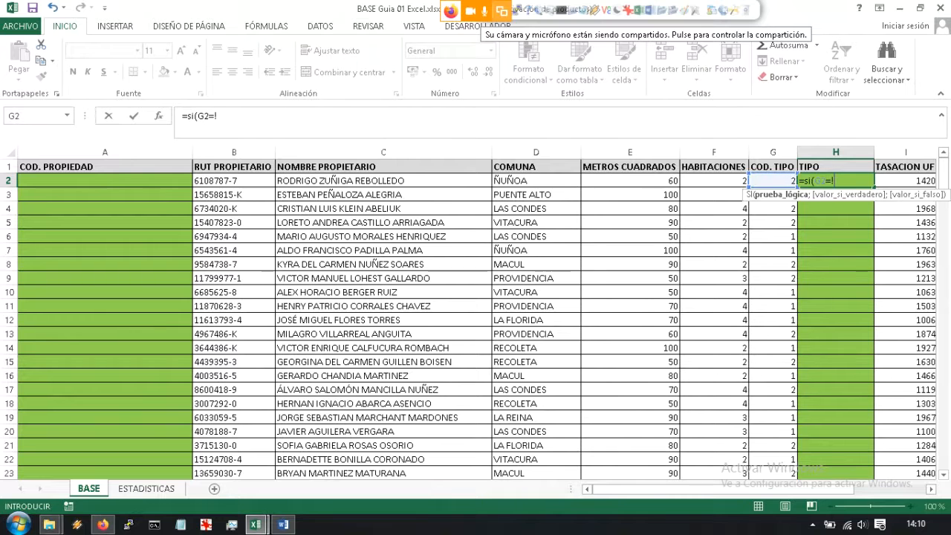
key(BackSpace)
text(;")
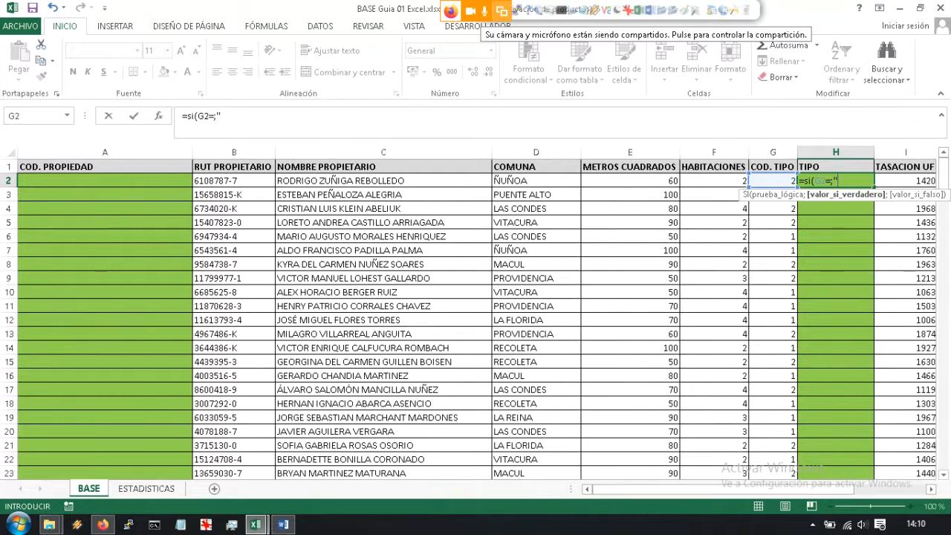
text(CASA";")
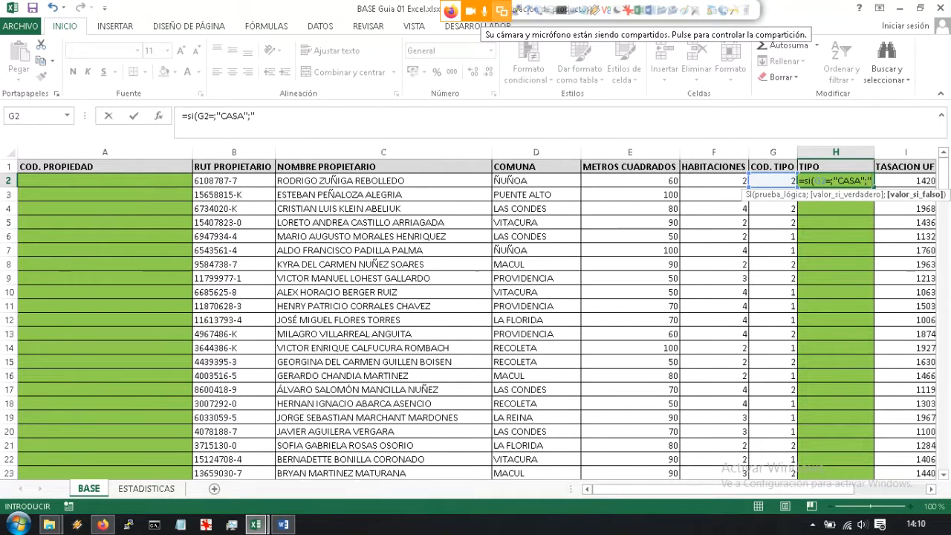
text(DEPAR)
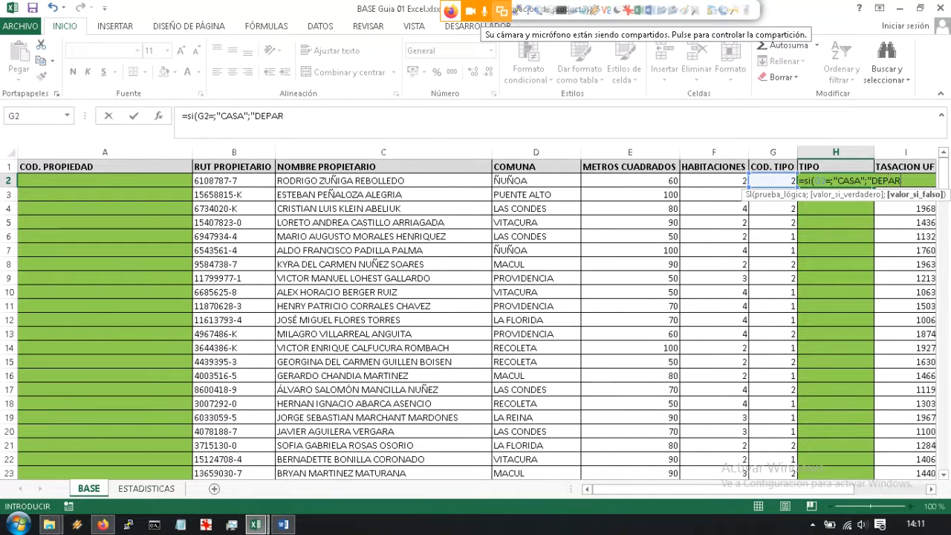
text(TAMENTO)
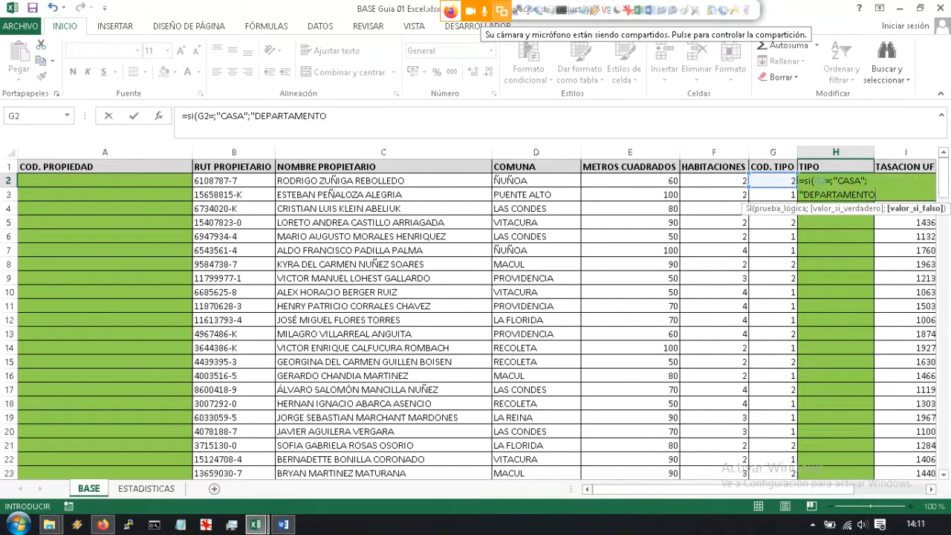
text("))
key(Return)
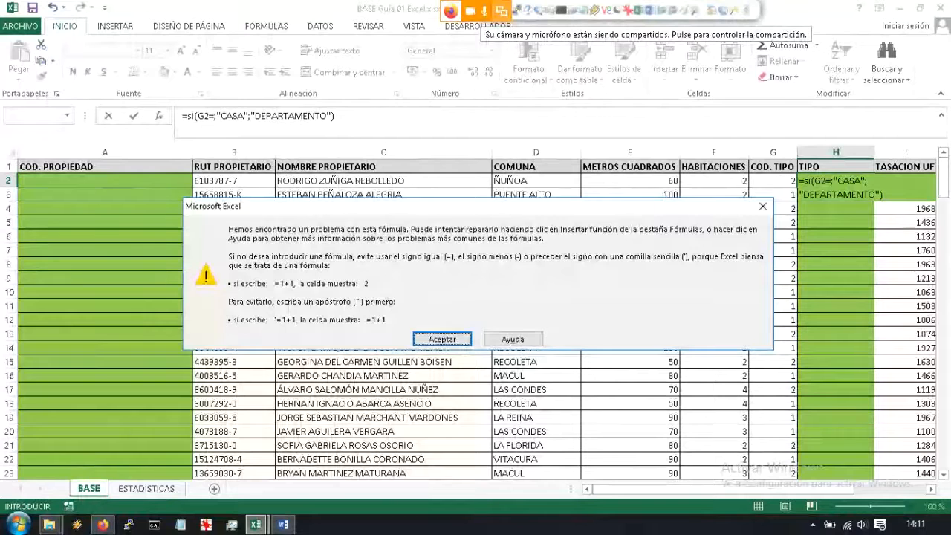
key(Return)
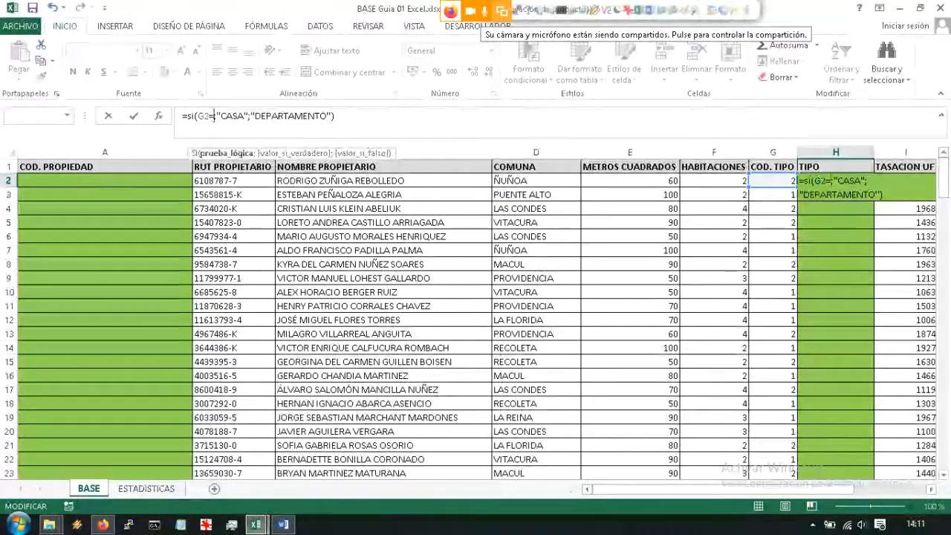
Step: Remove the semicolon after G2= so the H2 formula reads =si(G2="CASA";"DEPARTAMENTO"), and confirm it
key(Delete)
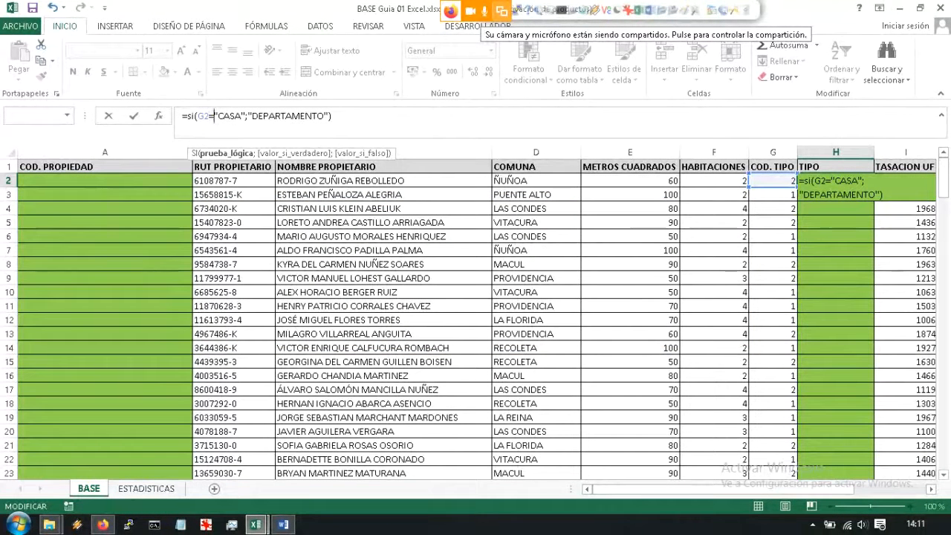
click(333, 116)
key(Return)
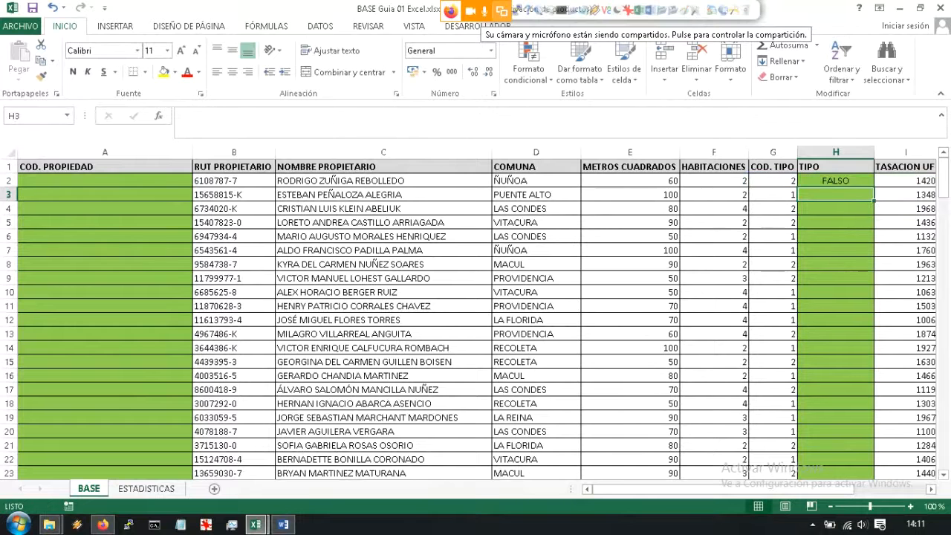
Step: Correct the H2 formula to =SI(G2=1;"CASA";"DEPARTAMENTO") and fill it down the TIPO column
key(Up)
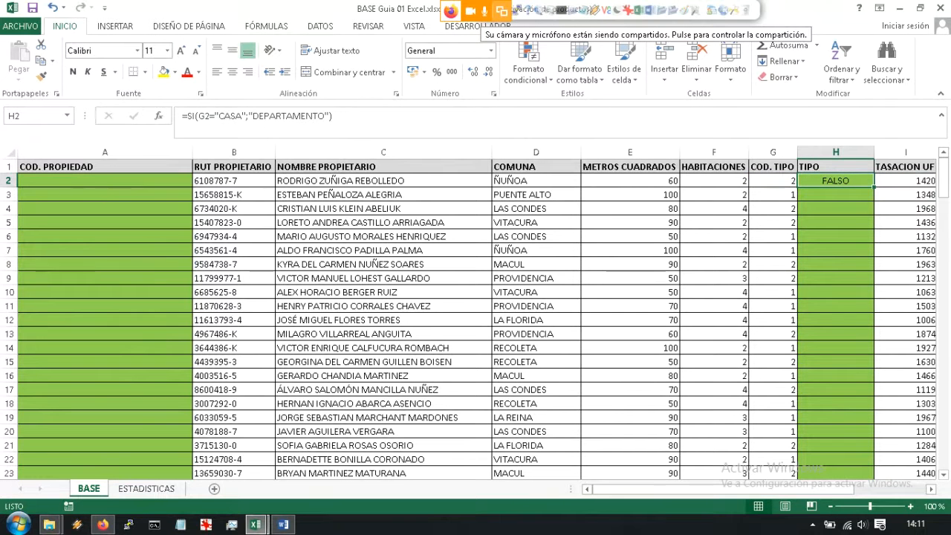
click(215, 116)
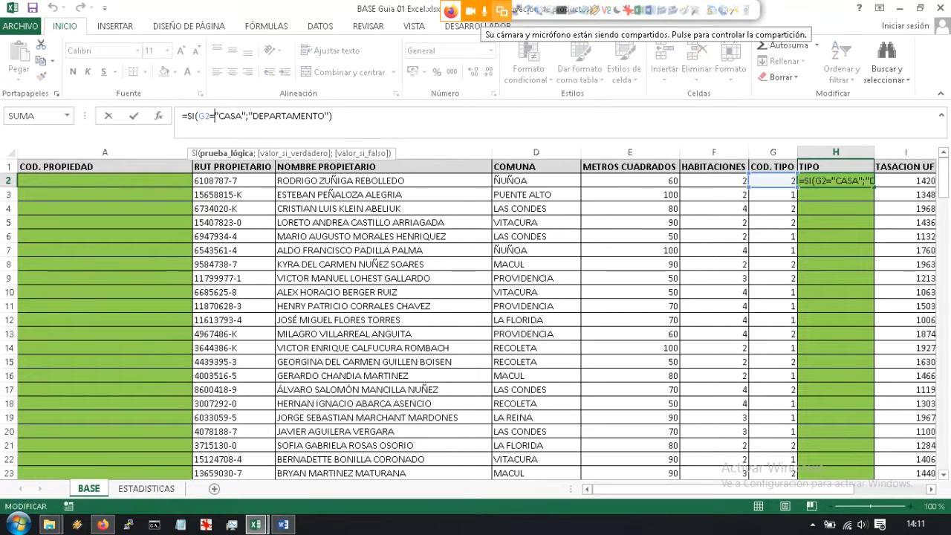
text(1;)
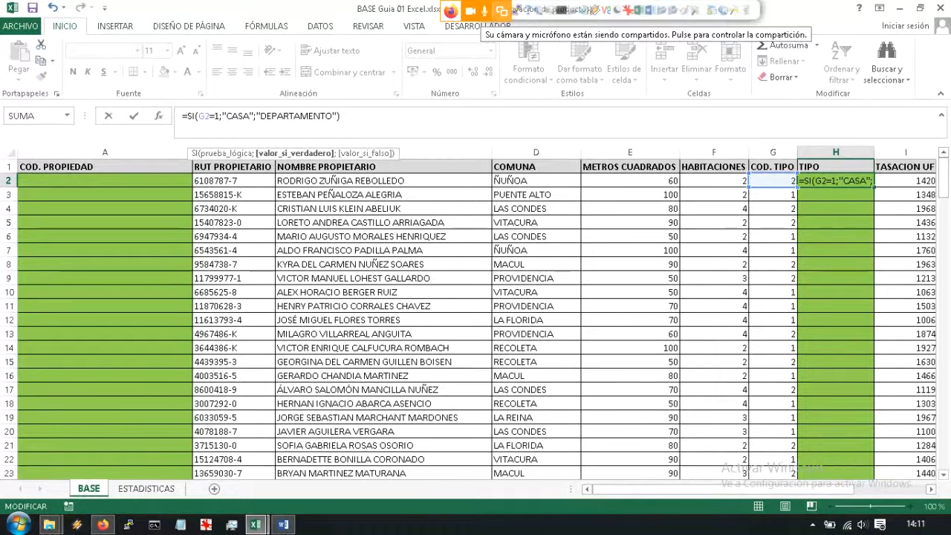
key(Return)
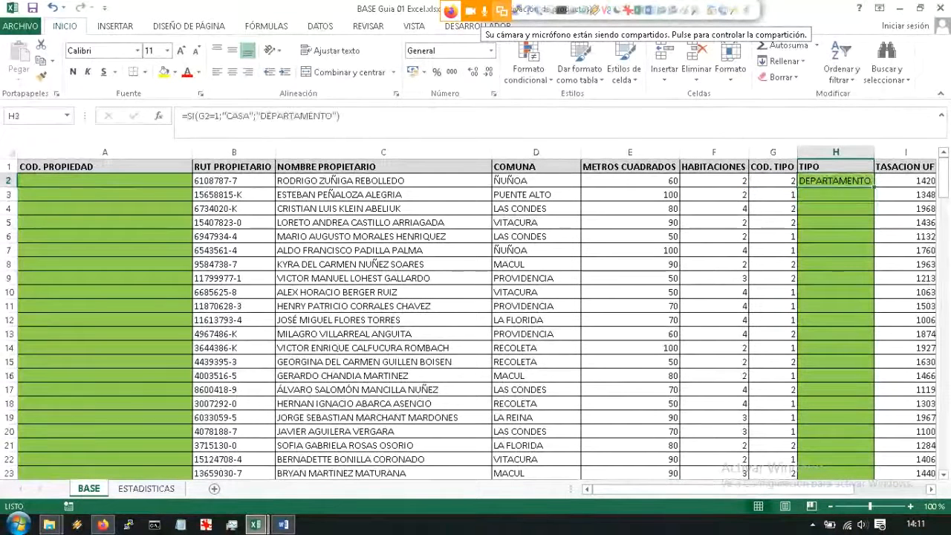
double_click(874, 186)
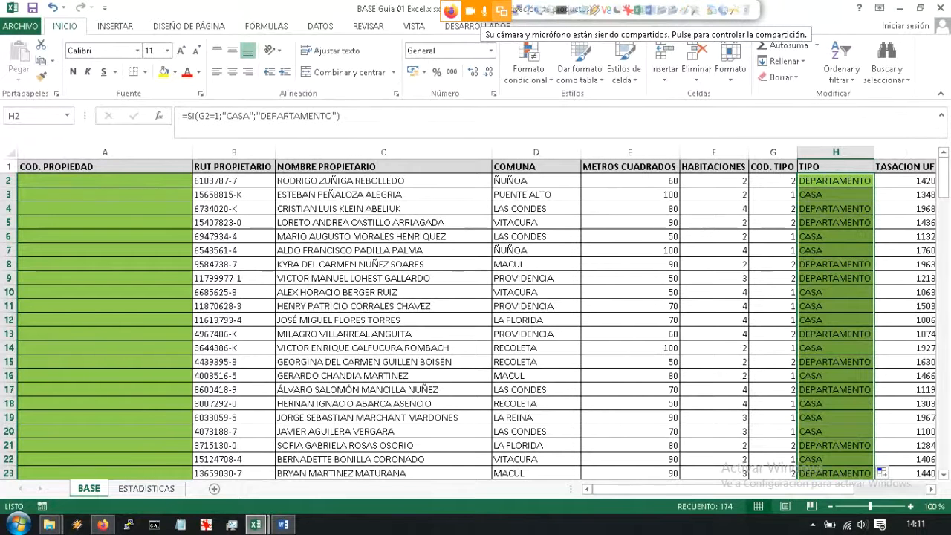
Step: Replace the value-if-false argument of the H2 formula with a nested si(g2=2;"DEPARTAMENTO";"")
click(835, 180)
click(342, 116)
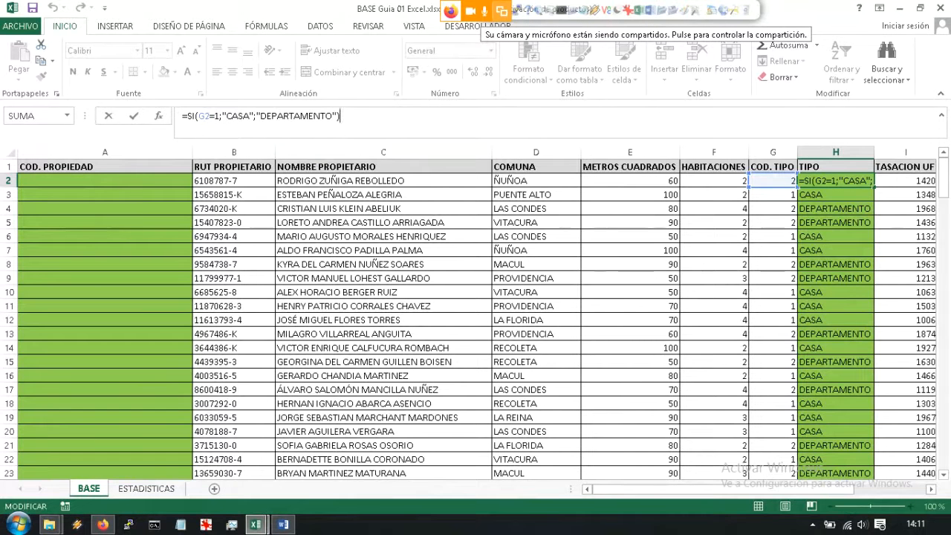
click(255, 117)
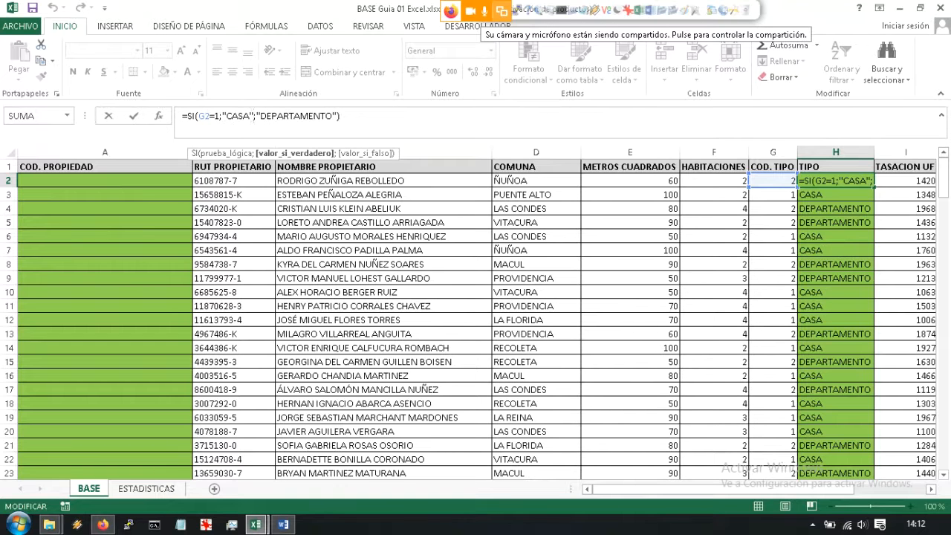
click(197, 117)
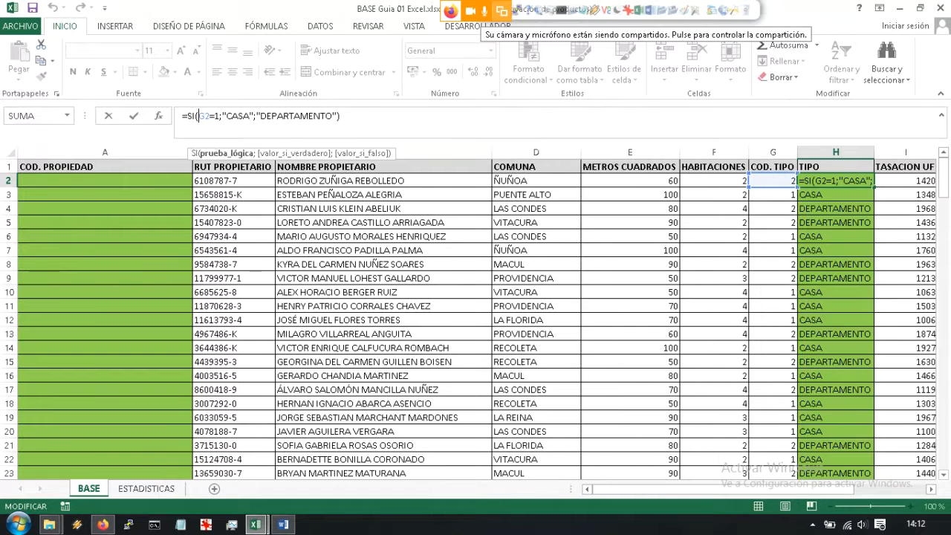
click(227, 116)
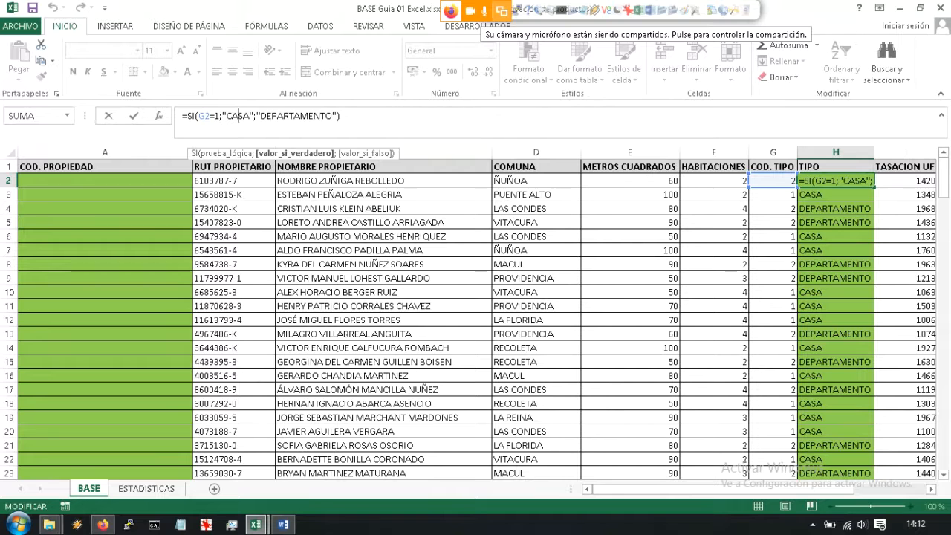
click(257, 117)
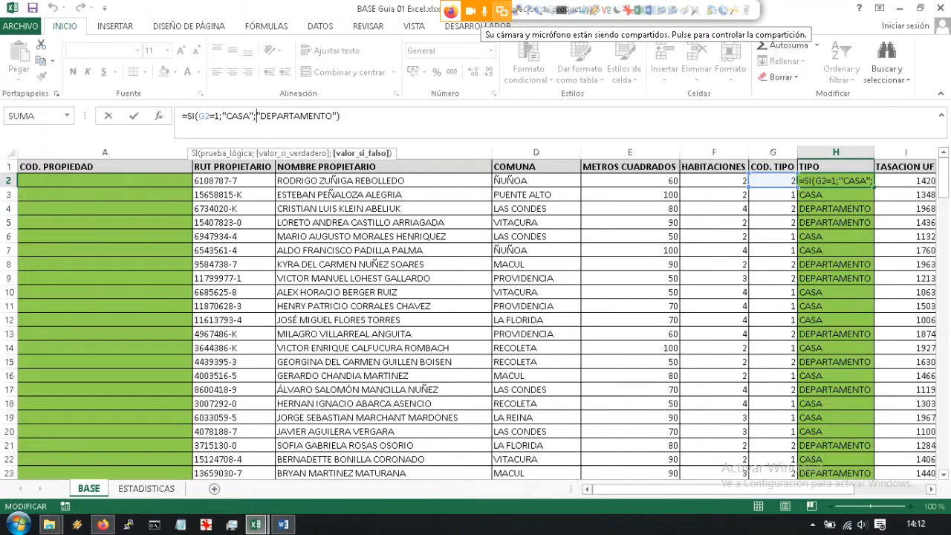
text(si()
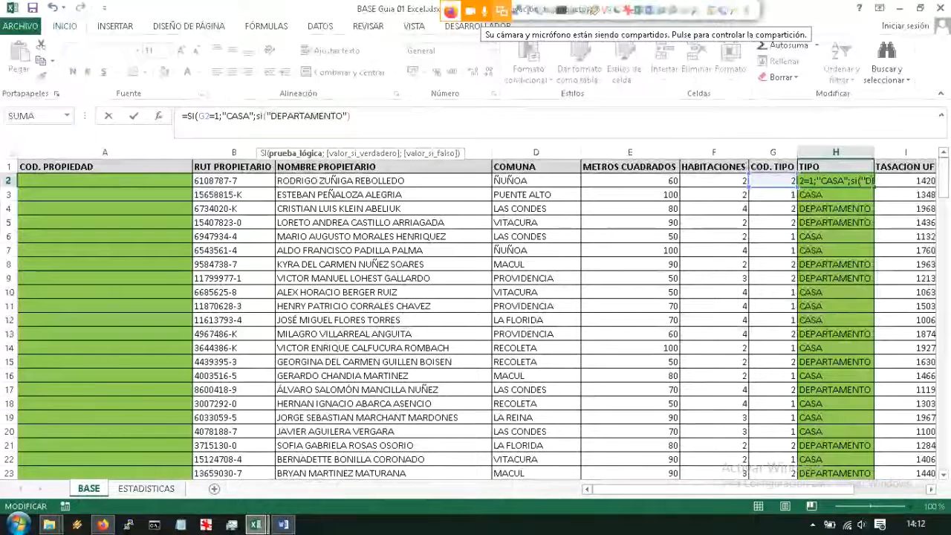
text(g2=2)
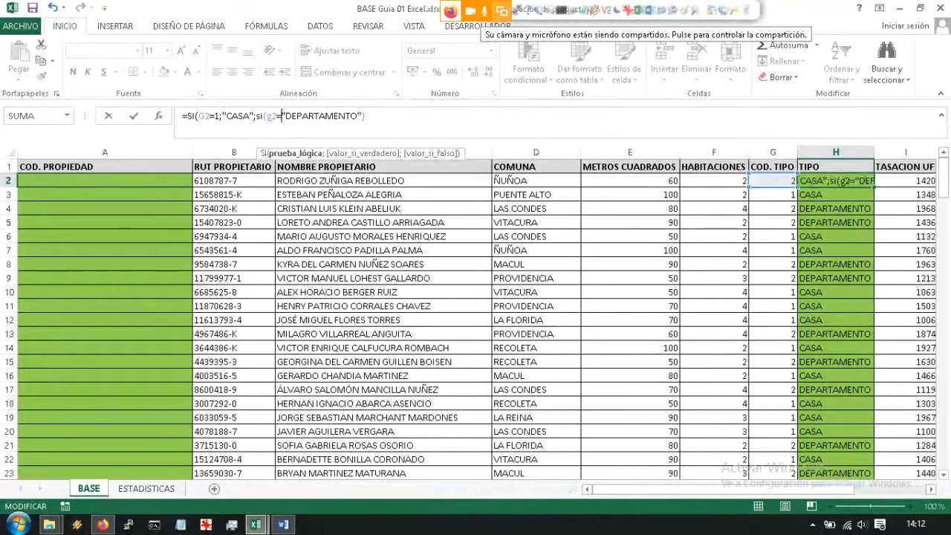
text(;)
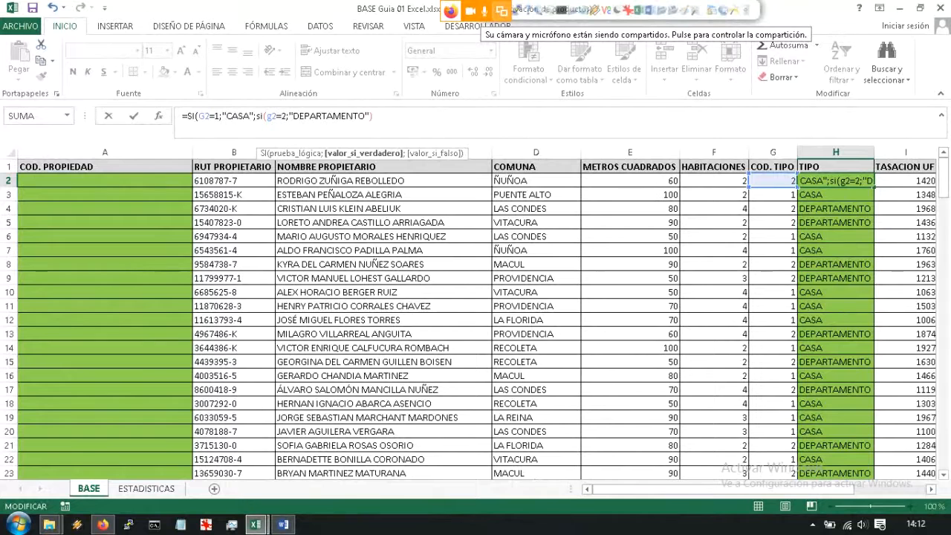
text(;""))
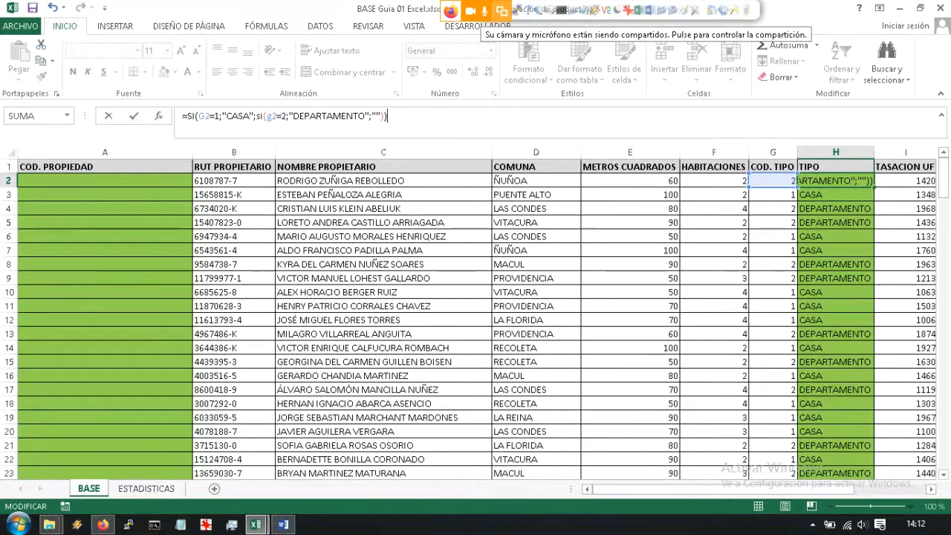
Step: Examine the arguments of the outer and nested SI functions in the H2 formula
key(Left)
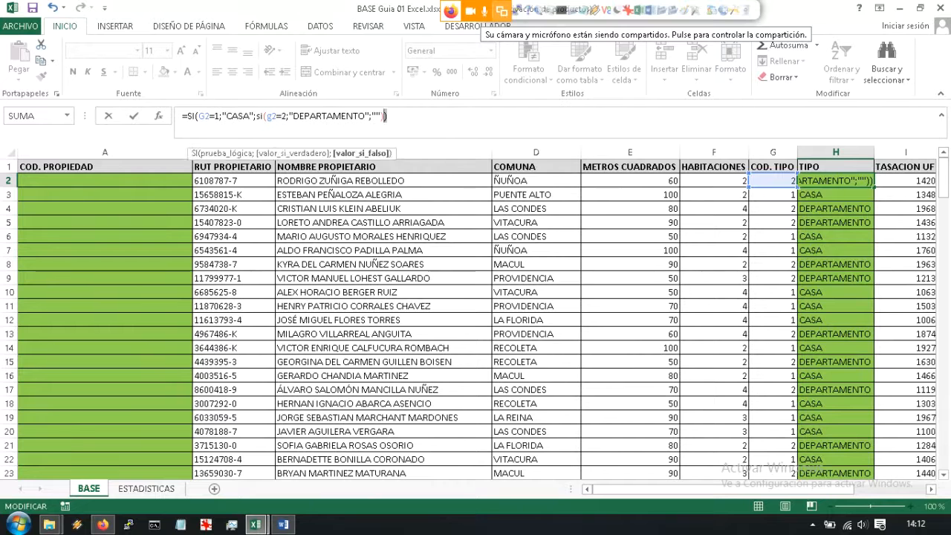
click(199, 116)
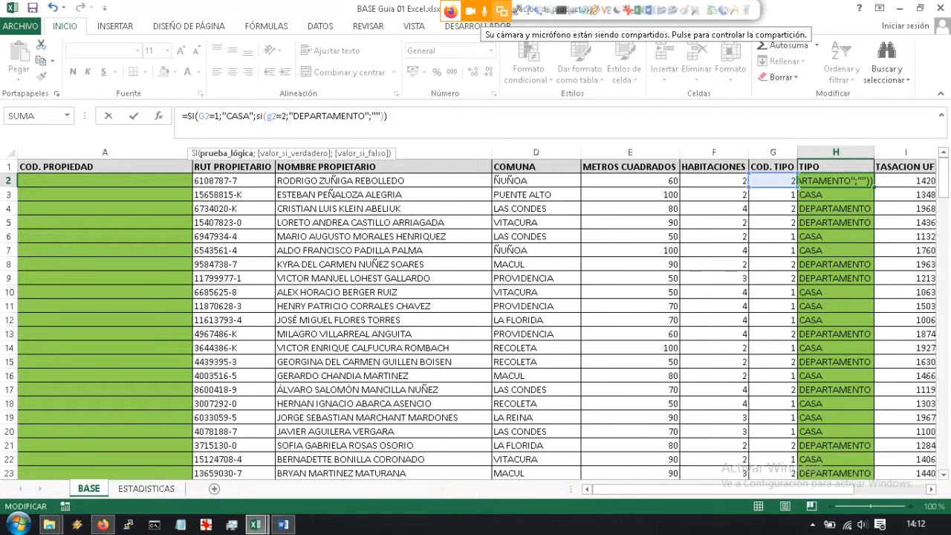
click(259, 116)
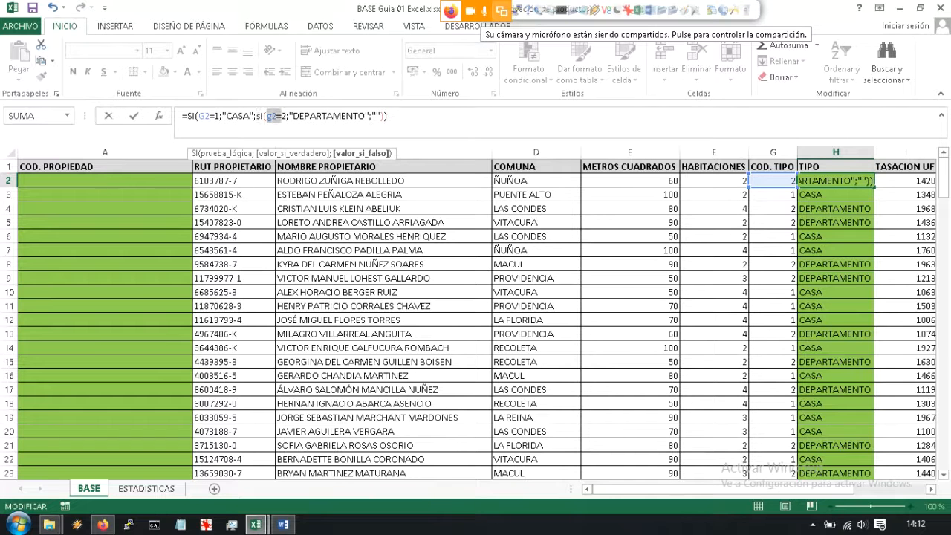
click(269, 116)
drag(310, 116, 381, 116)
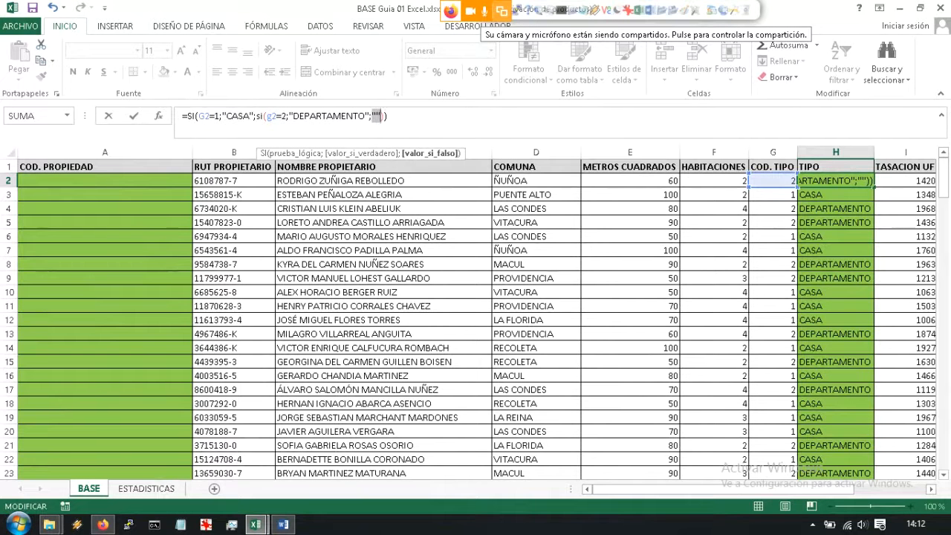
drag(256, 116, 384, 116)
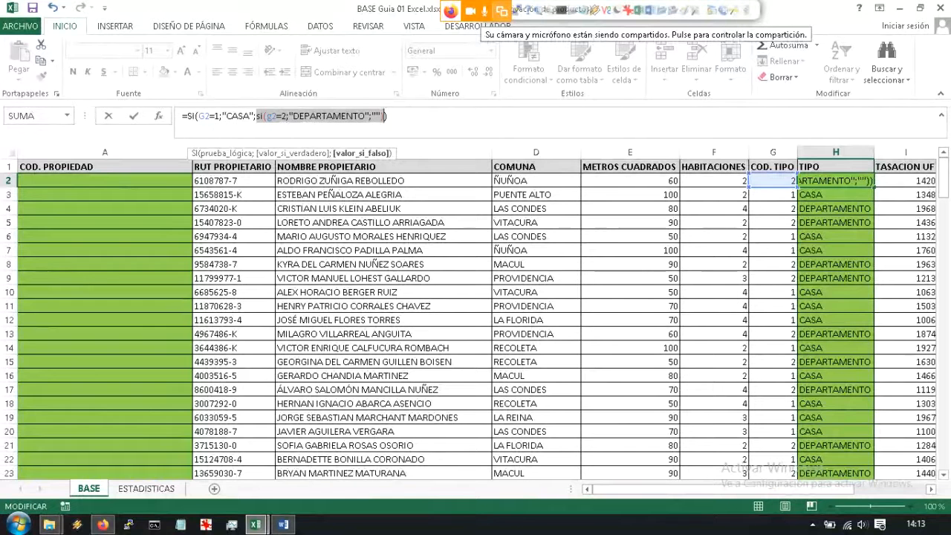
drag(187, 116, 387, 116)
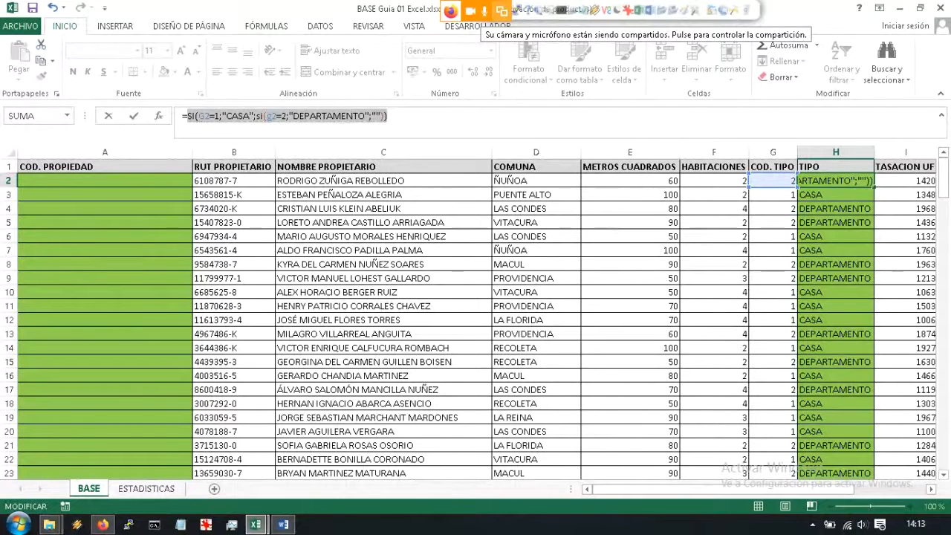
Step: Confirm the nested SI formula in H2 and fill it down the TIPO column
key(Return)
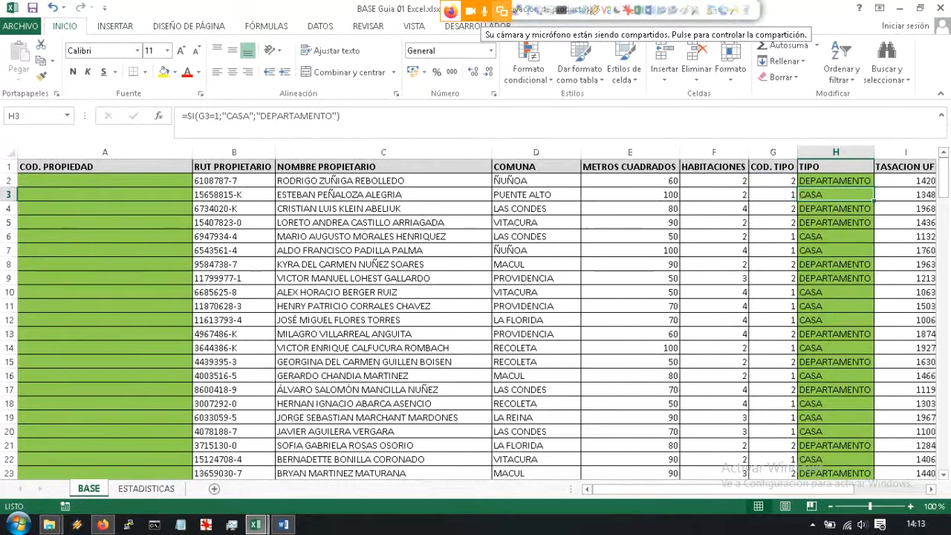
click(836, 181)
double_click(874, 187)
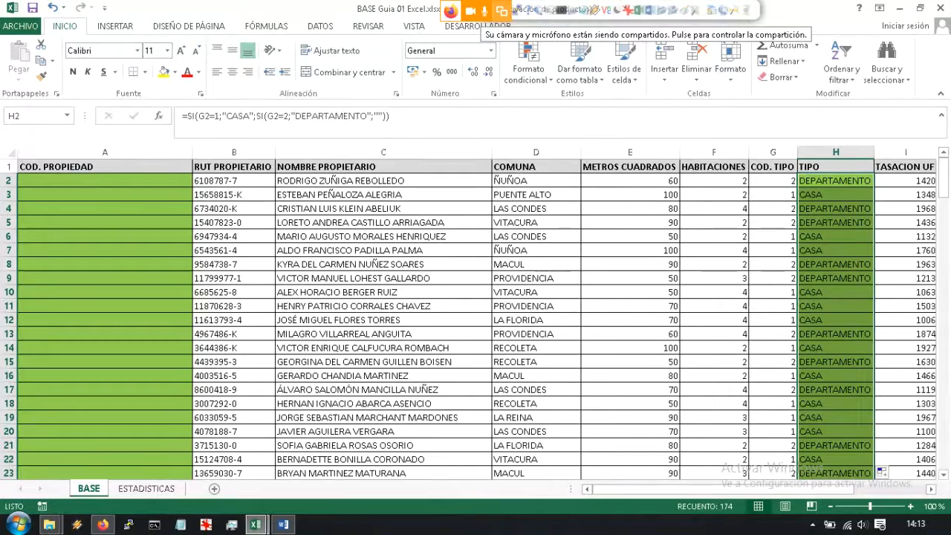
Step: Check the class chat in the Bb Collaborate session in Firefox and return to the Excel workbook
click(103, 524)
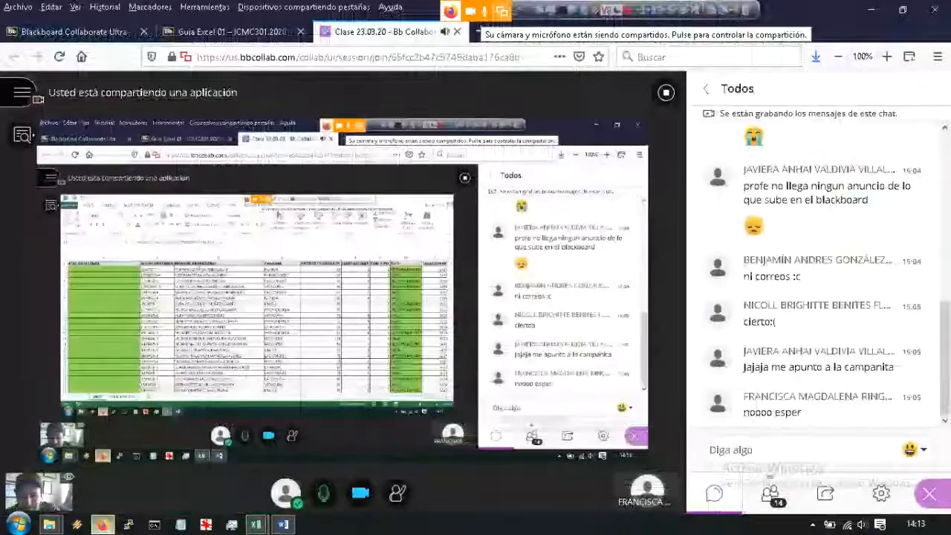
click(871, 9)
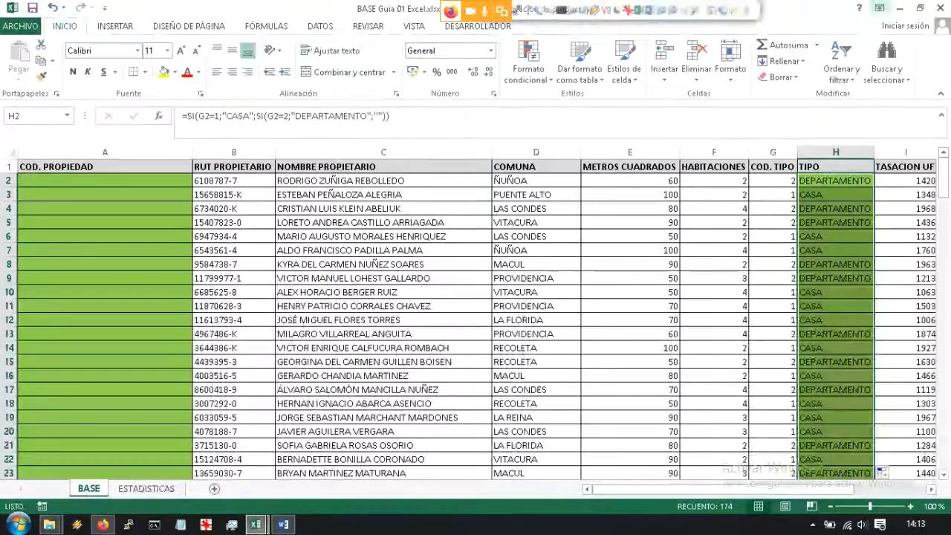
Step: Switch to the Word assignment, highlight task 1 in yellow and select the sentence of task 2 about the tab colours
click(283, 525)
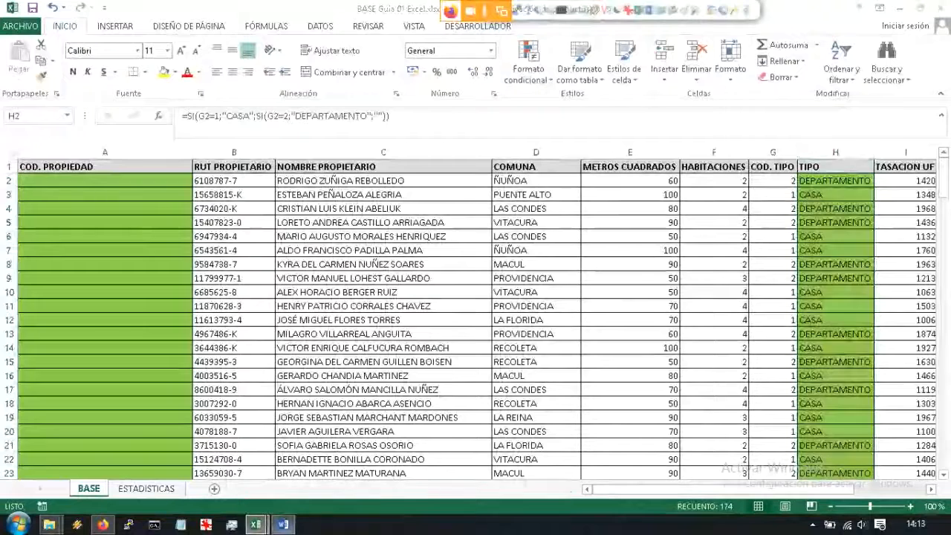
click(251, 72)
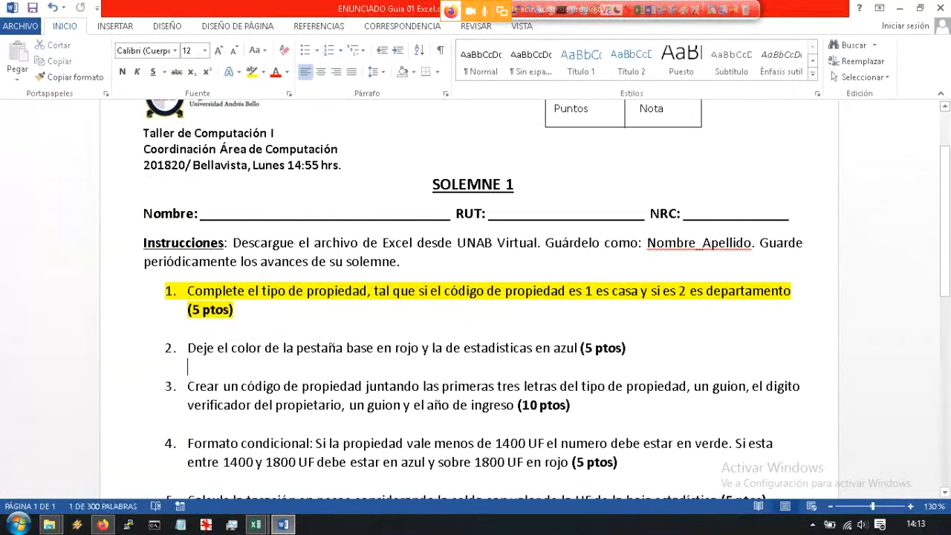
click(392, 348)
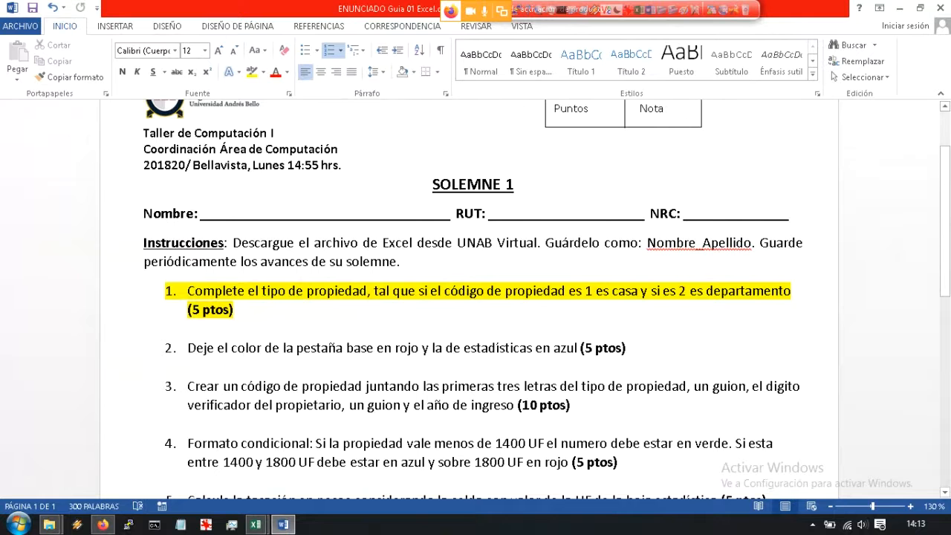
drag(495, 348, 498, 348)
drag(575, 348, 191, 329)
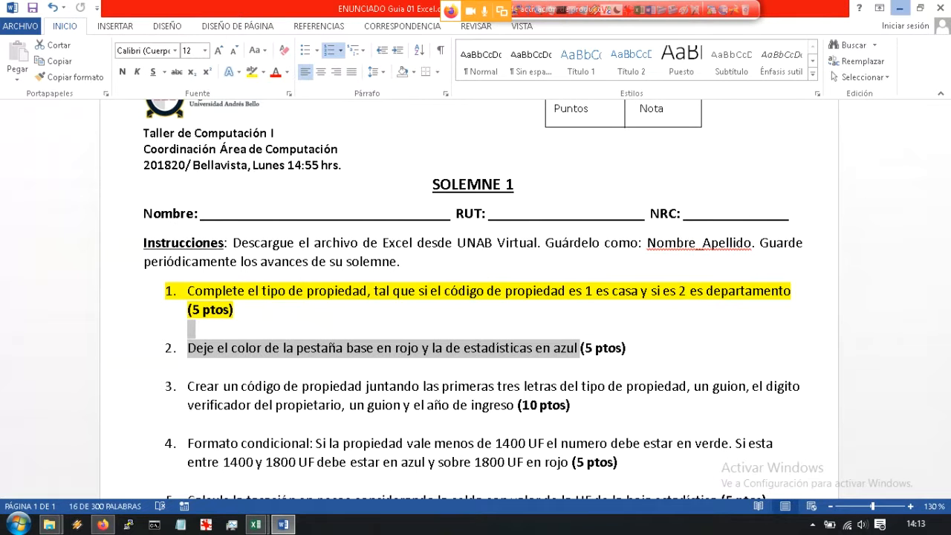
Step: Return to the Excel workbook and set the BASE sheet's tab colour to red
click(899, 8)
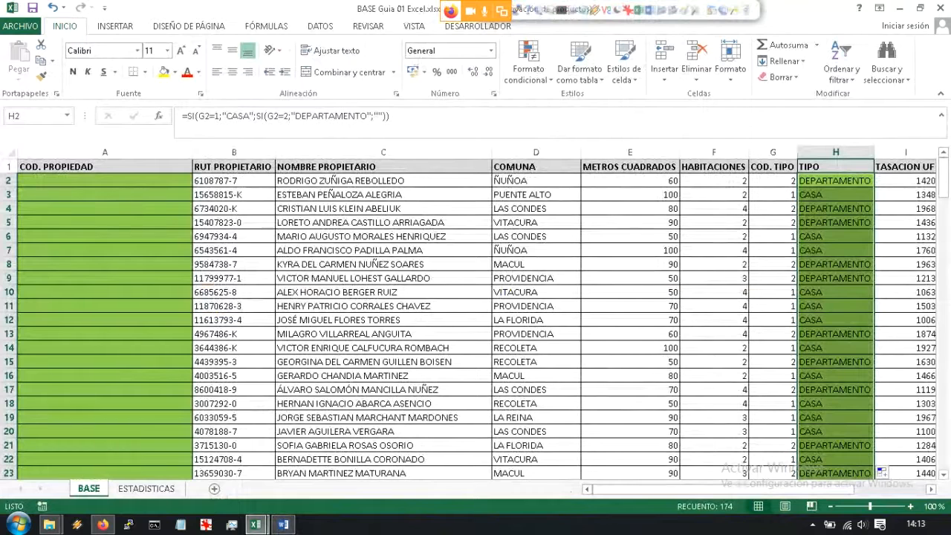
right_click(88, 489)
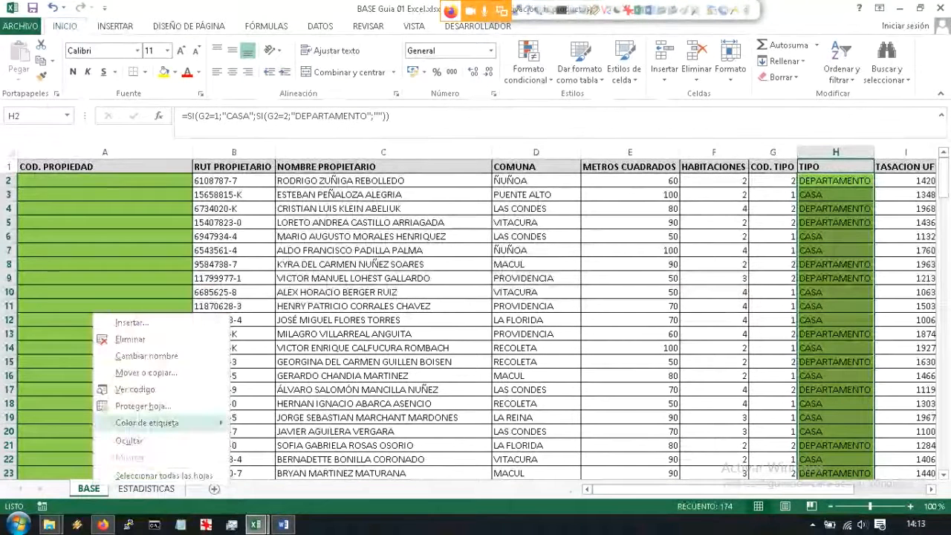
mouse_move(148, 422)
click(248, 472)
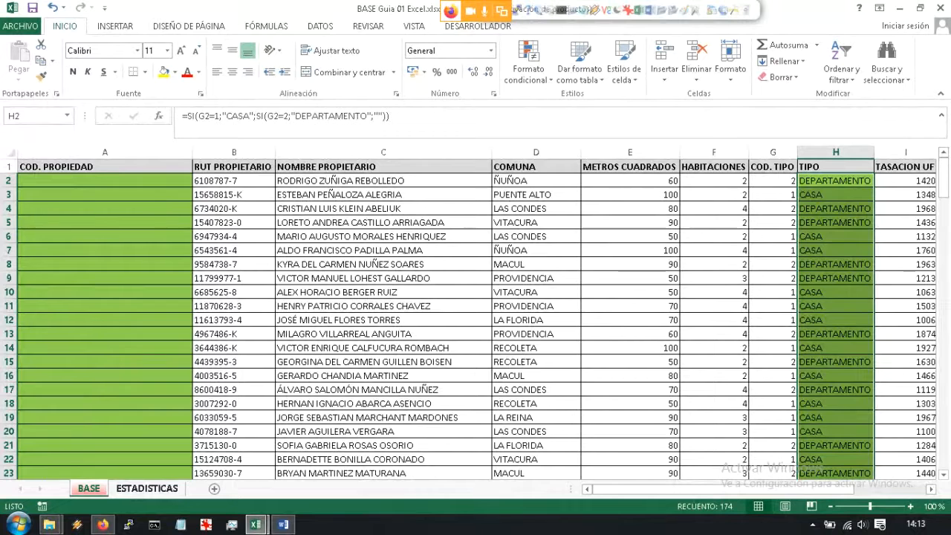
Step: Set the ESTADISTICAS sheet's tab colour to a blue from the theme colours
click(147, 489)
right_click(149, 488)
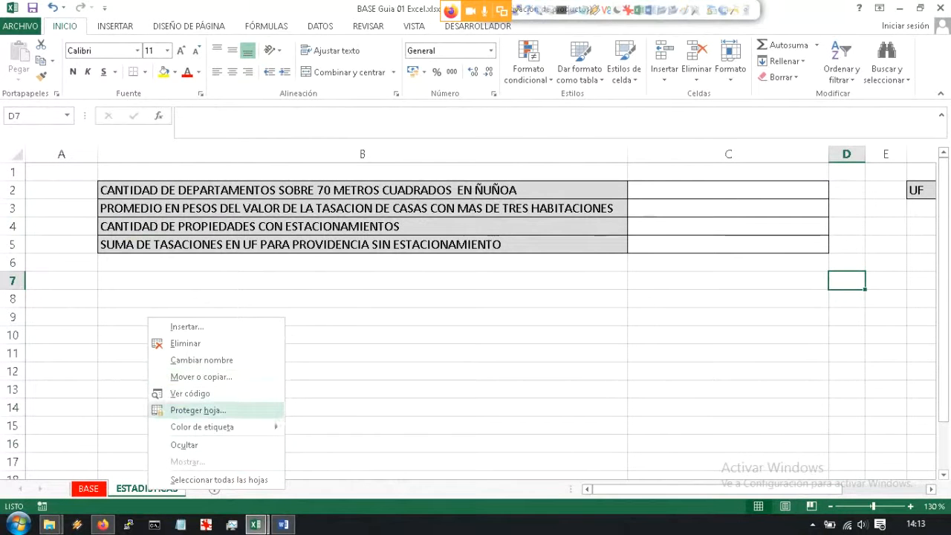
mouse_move(209, 427)
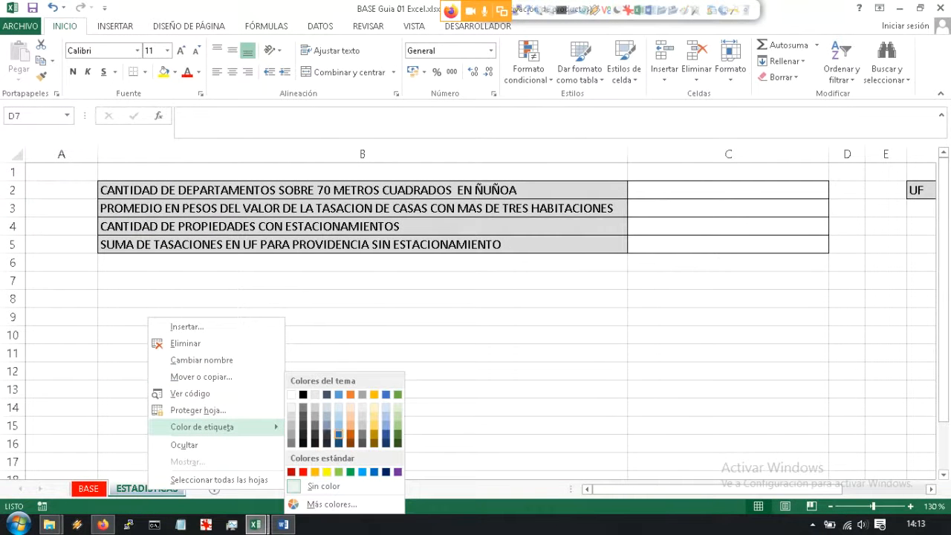
click(339, 435)
drag(327, 475, 327, 462)
click(297, 408)
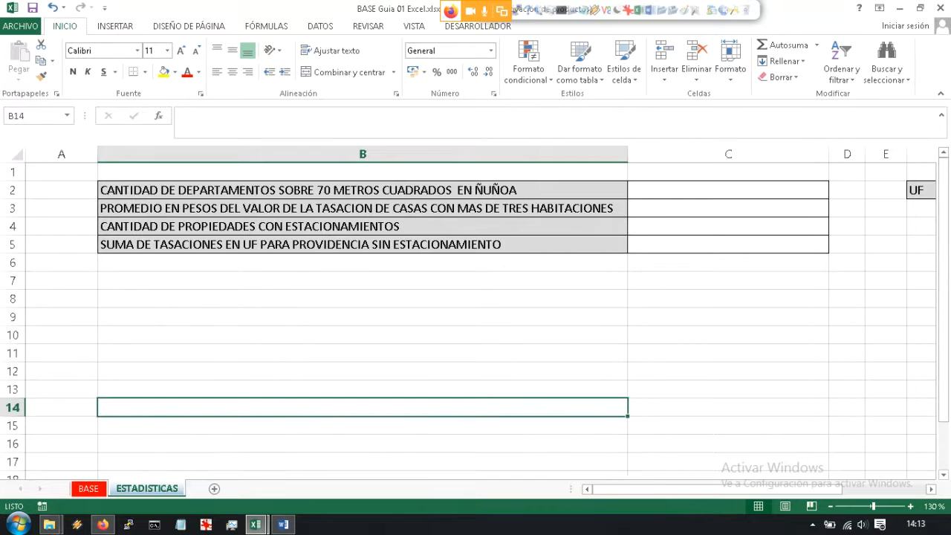
Step: Go back to the BASE sheet, switch to the Word assignment and highlight the selected task 2 sentence in yellow
click(89, 488)
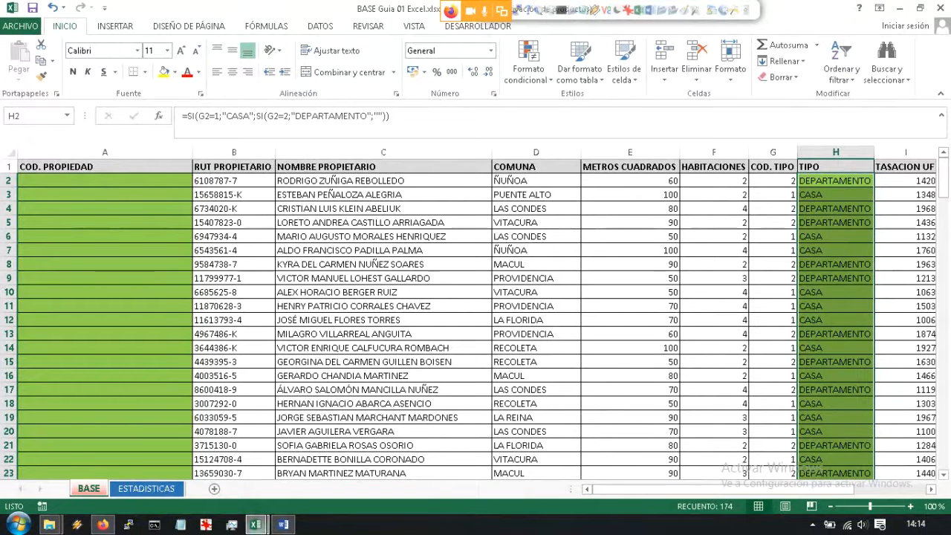
click(283, 524)
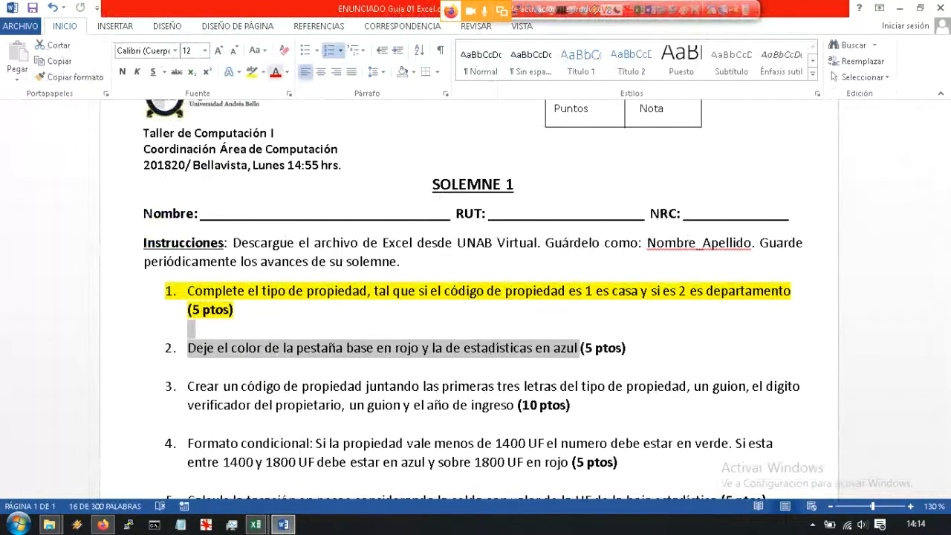
click(253, 72)
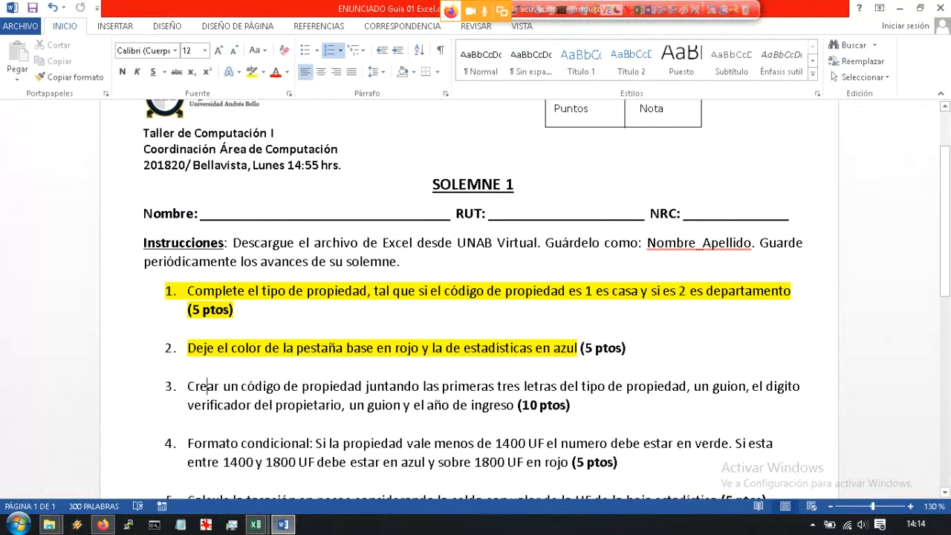
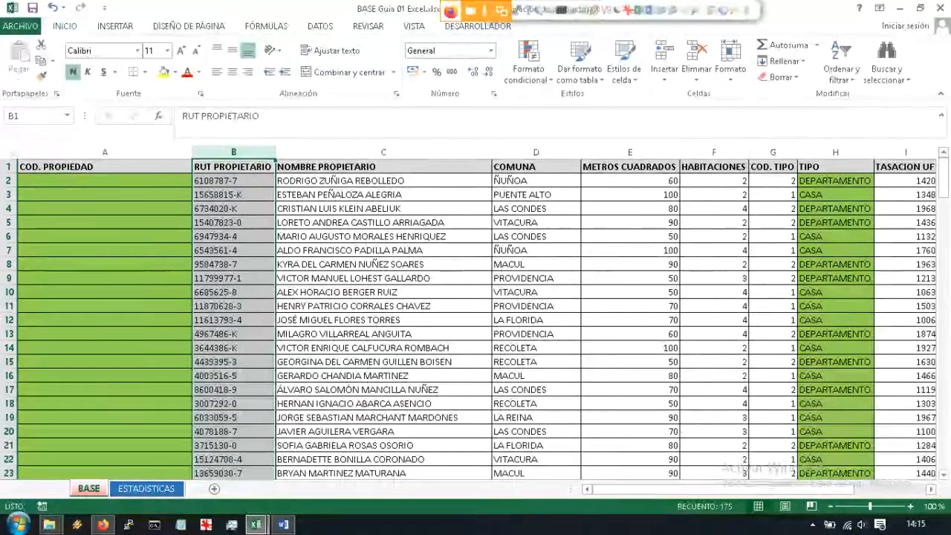
Step: Check task 3 in the Word assignment, and start a concatenar formula in A2 of the BASE sheet with H2 as first text
key(alt+Tab)
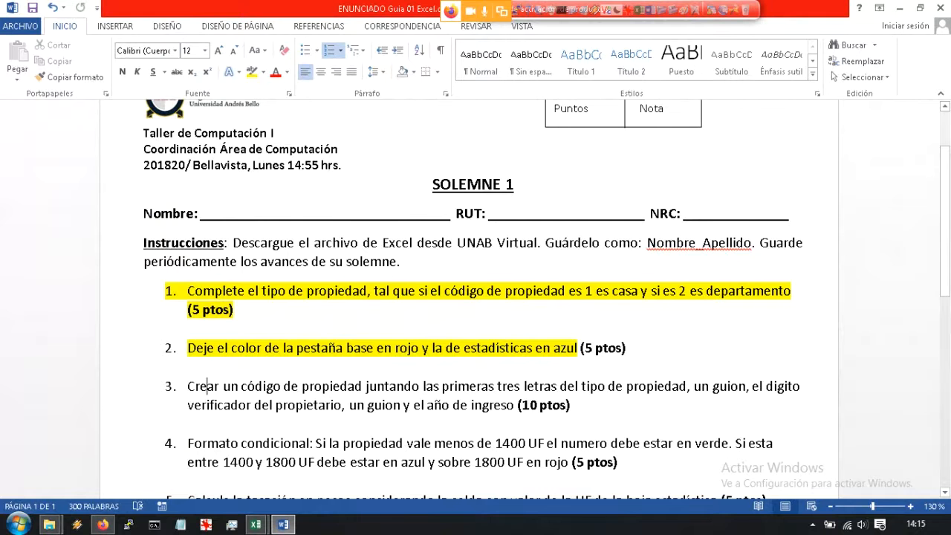
key(alt+Tab)
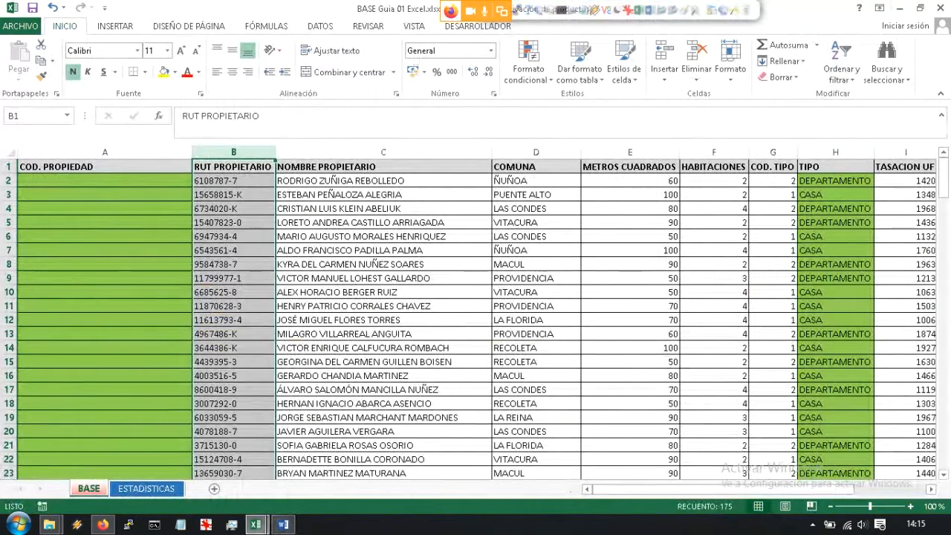
click(104, 180)
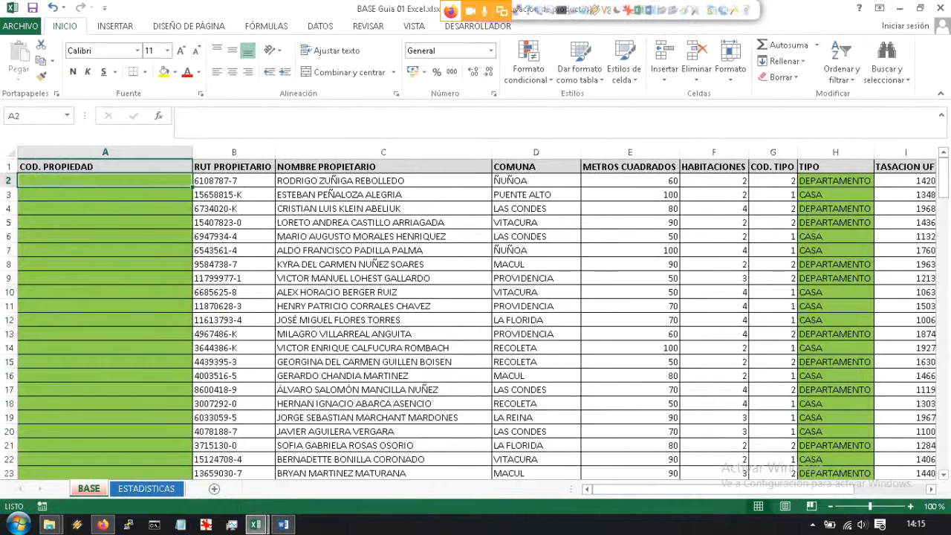
text(=concatena)
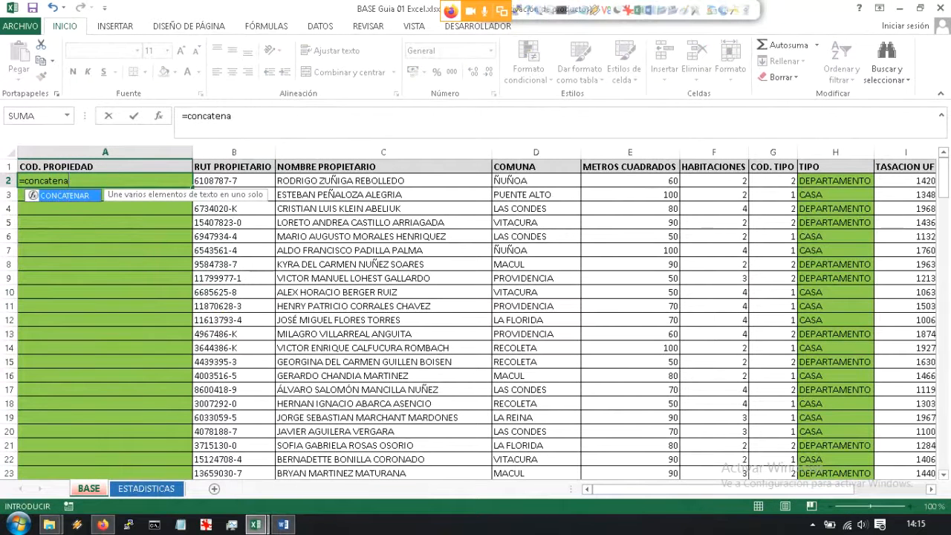
text(r()
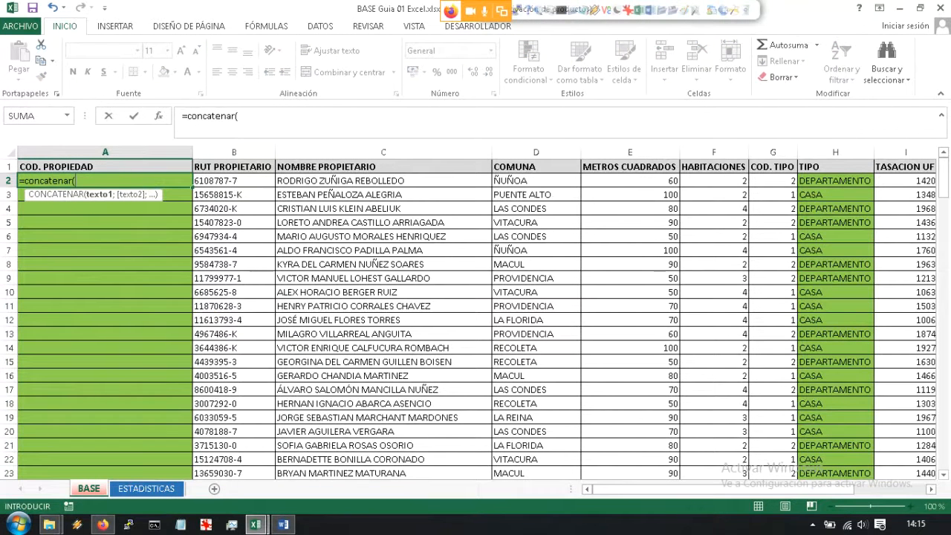
click(835, 181)
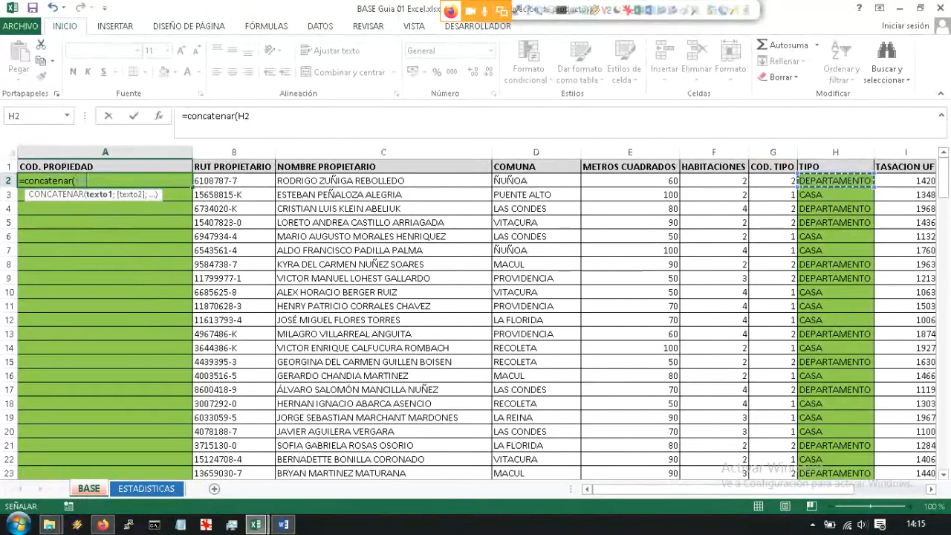
text(;)
key(BackSpace)
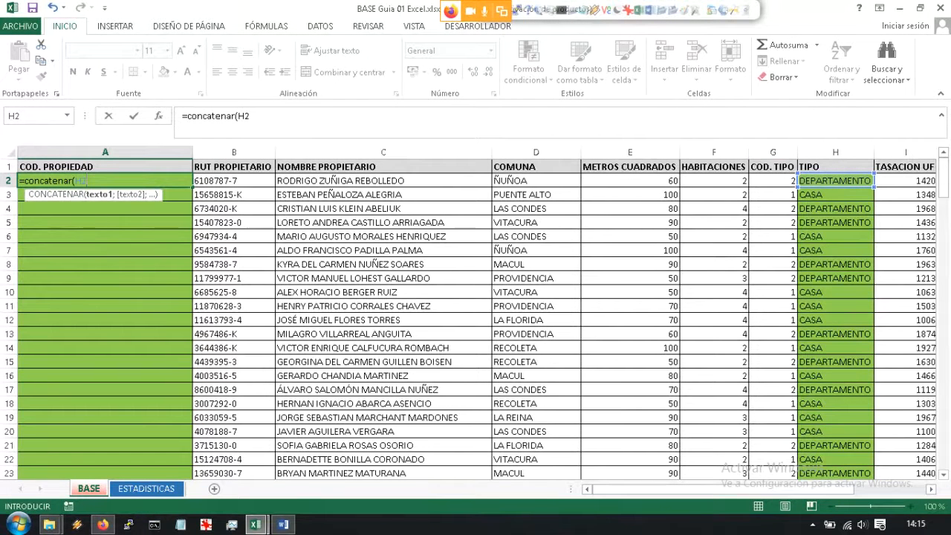
Step: Wrap H2 in the A2 formula with izquierda taking 3 characters, and add the separator for the second text
click(238, 117)
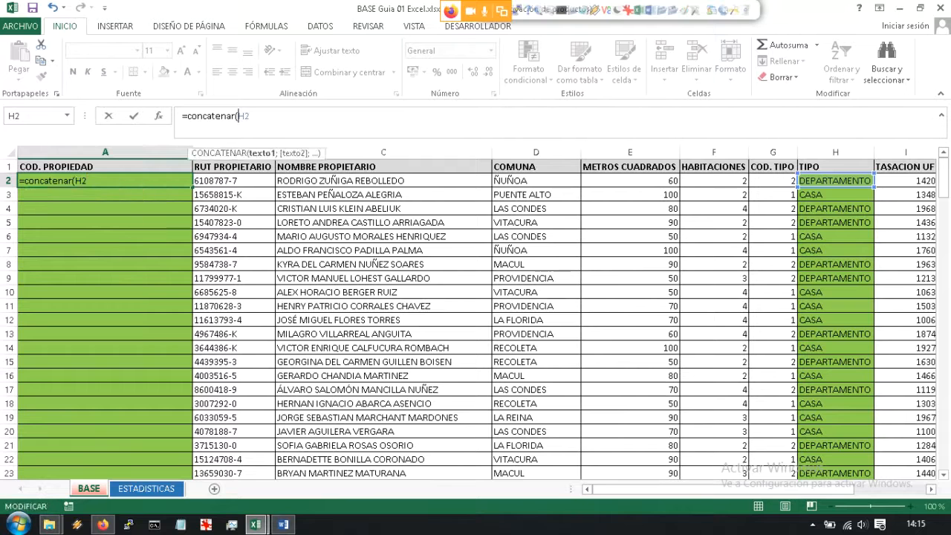
text(izquierda)
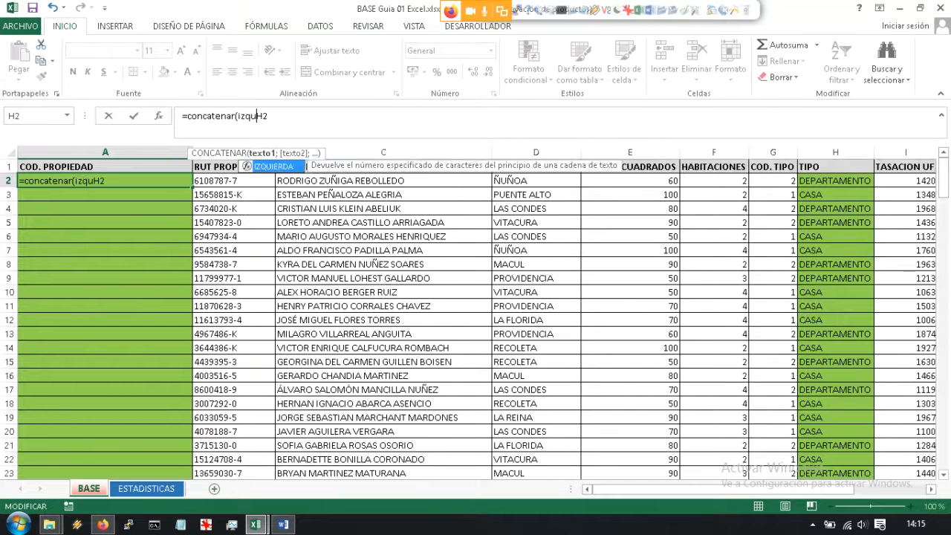
text(()
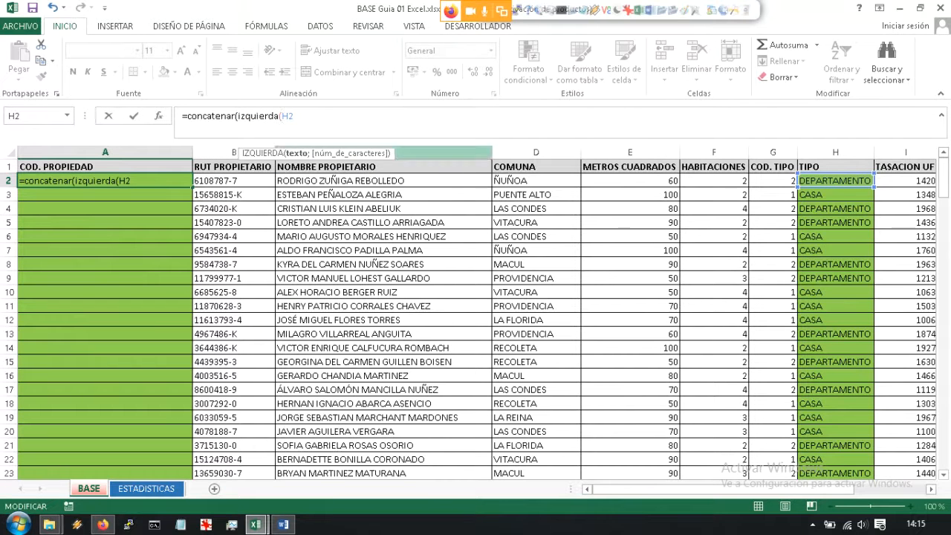
click(295, 117)
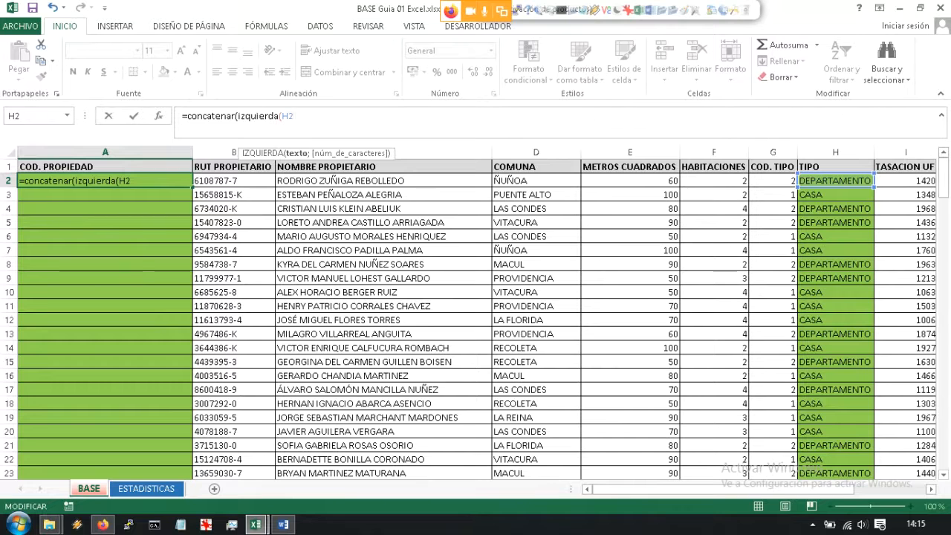
text(;3)
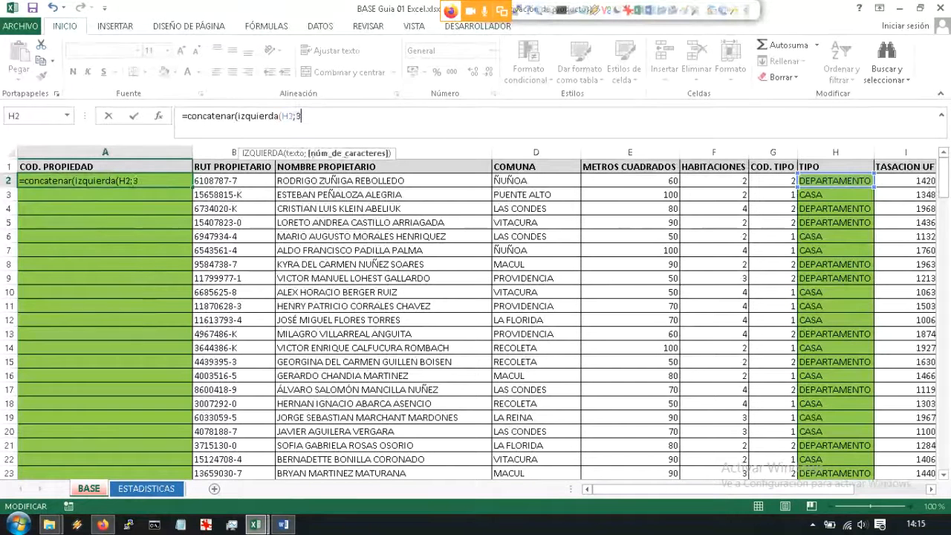
text();)
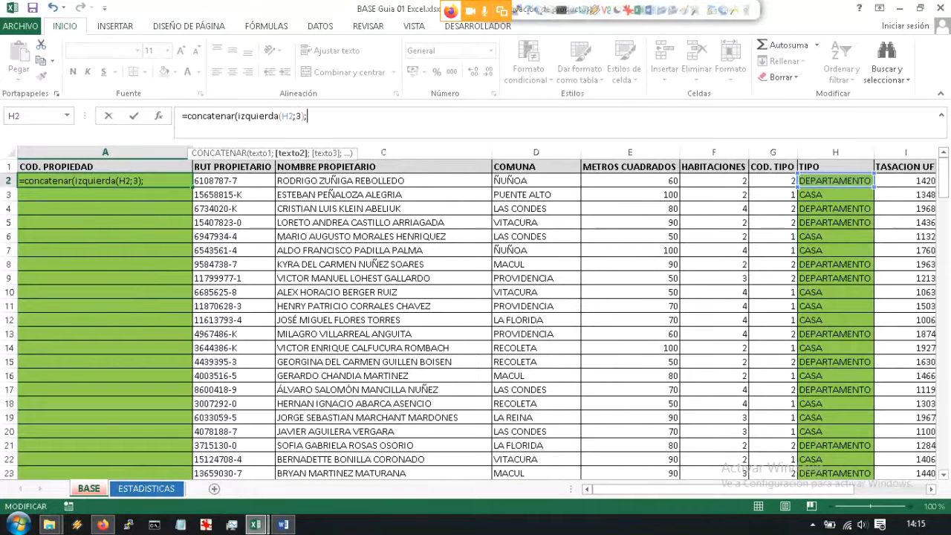
Step: Complete the A2 formula with "-" as the second text and fill it down to A8
mouse_move(282, 525)
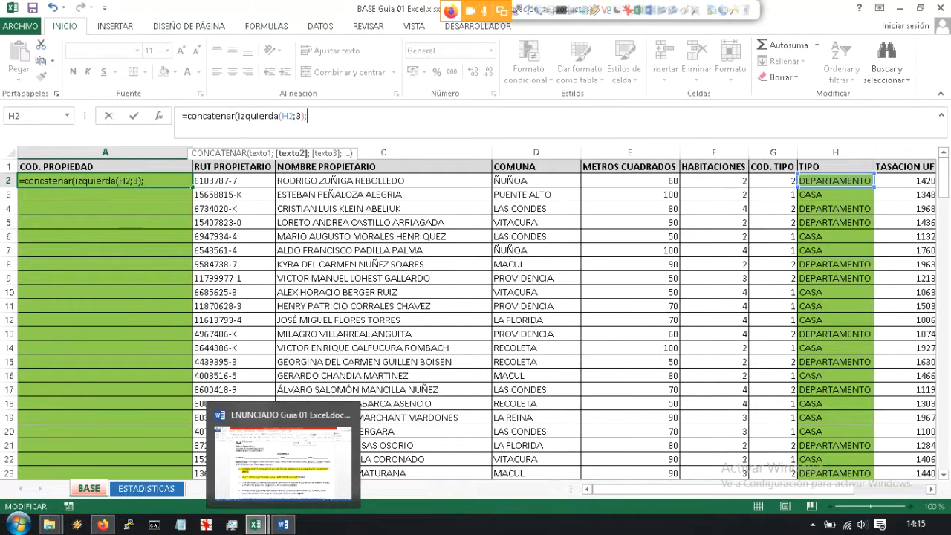
text("-"))
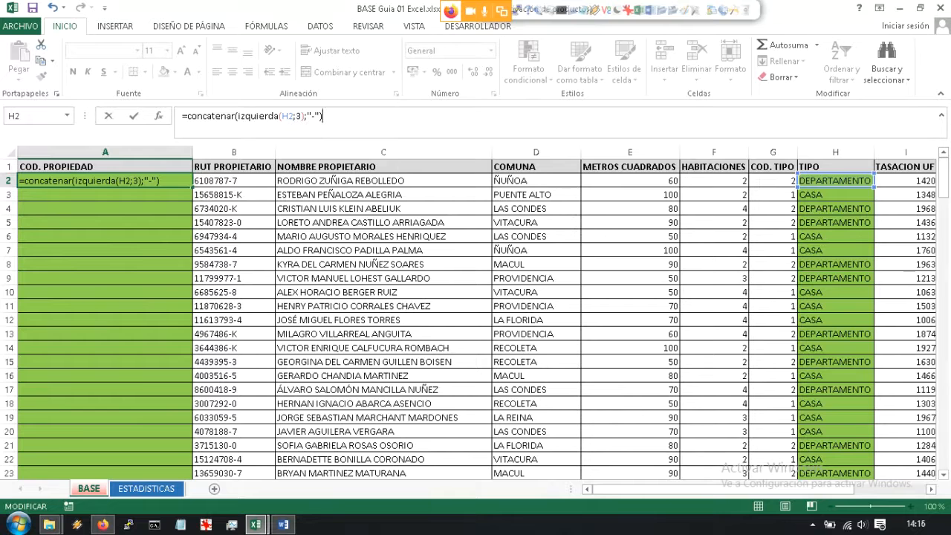
key(Return)
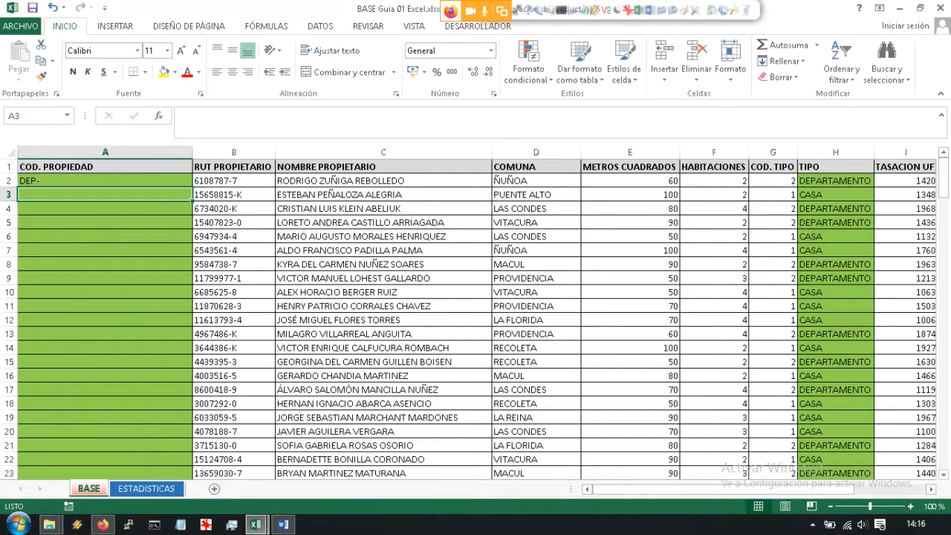
click(105, 180)
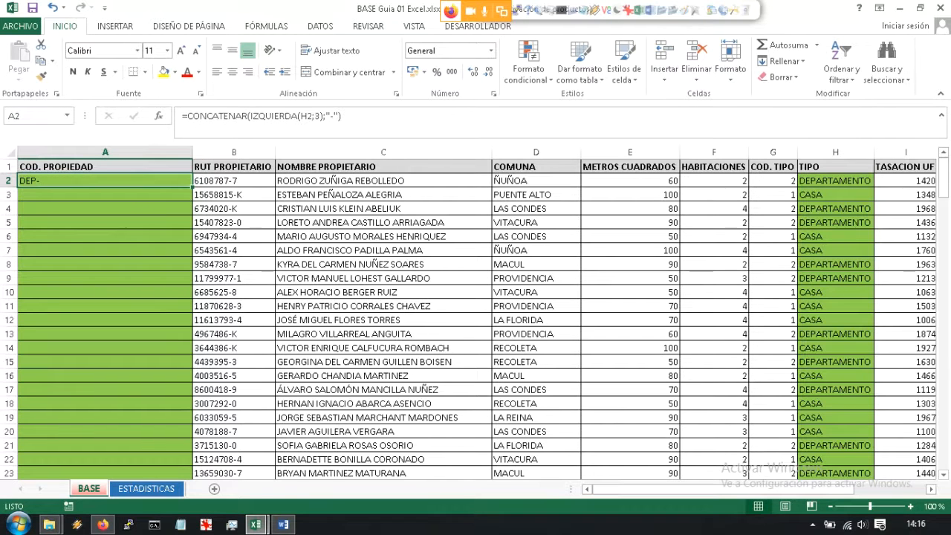
drag(192, 188, 192, 269)
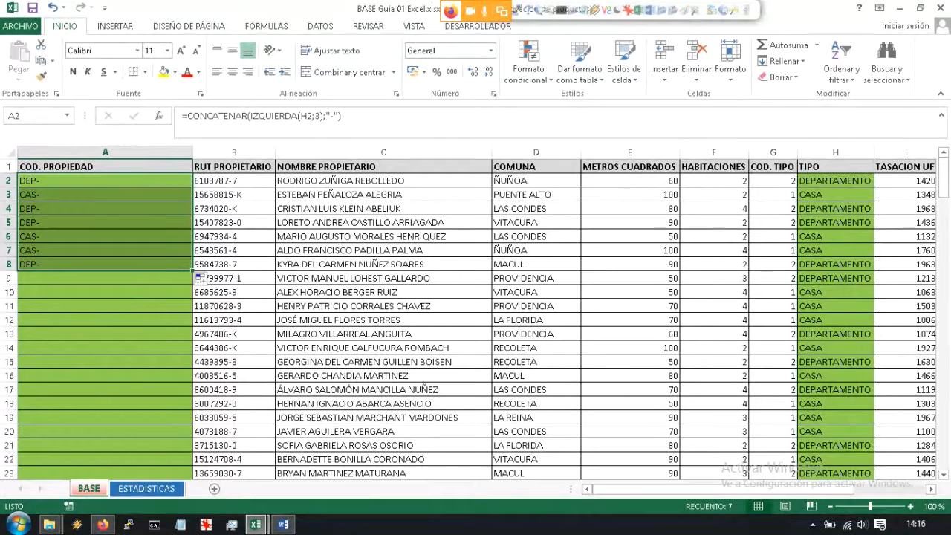
Step: Recheck task 3 in the Word assignment and add an empty derecha function as the third text of the A2 formula
click(282, 524)
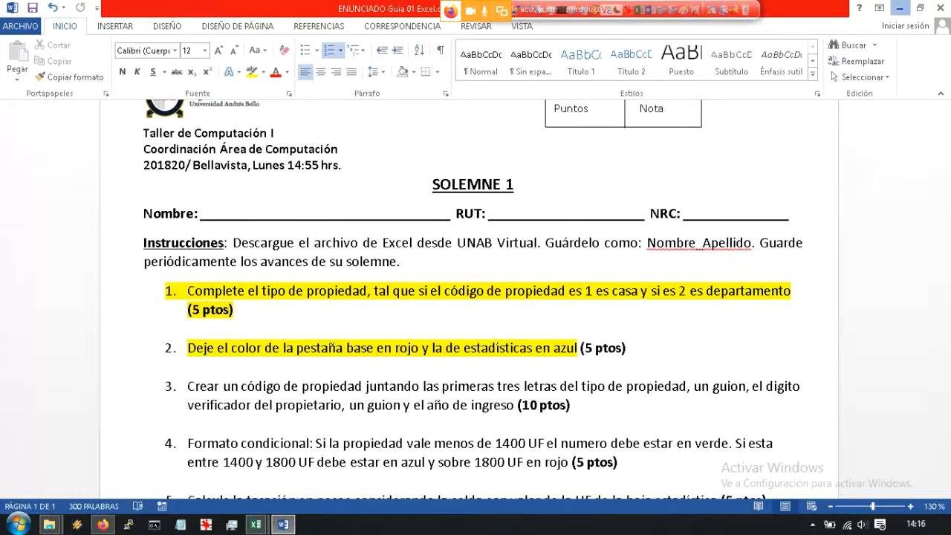
key(alt+Tab)
click(105, 180)
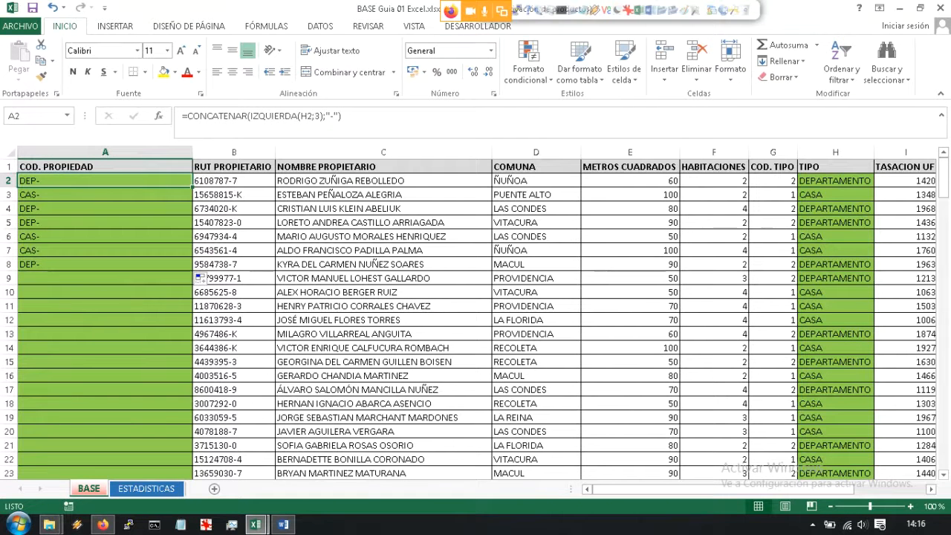
key(F2)
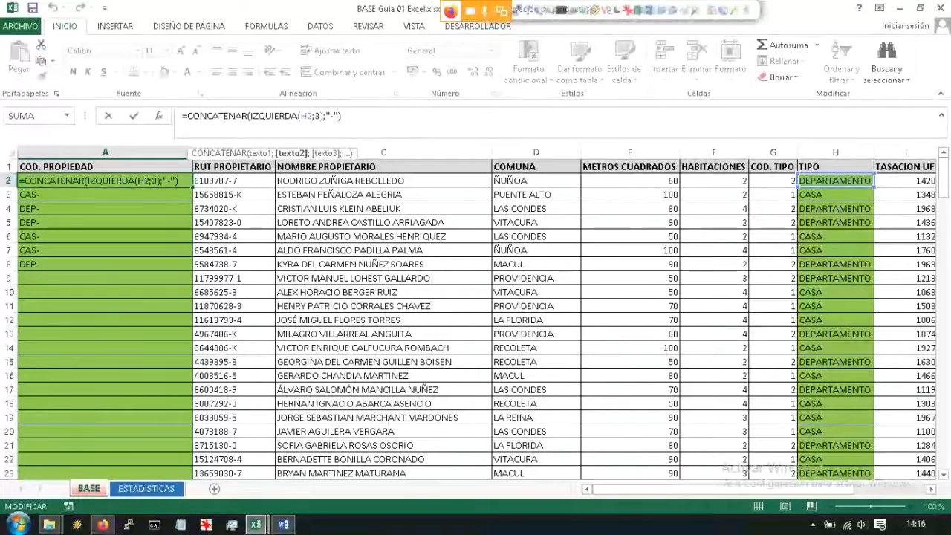
text(;de)
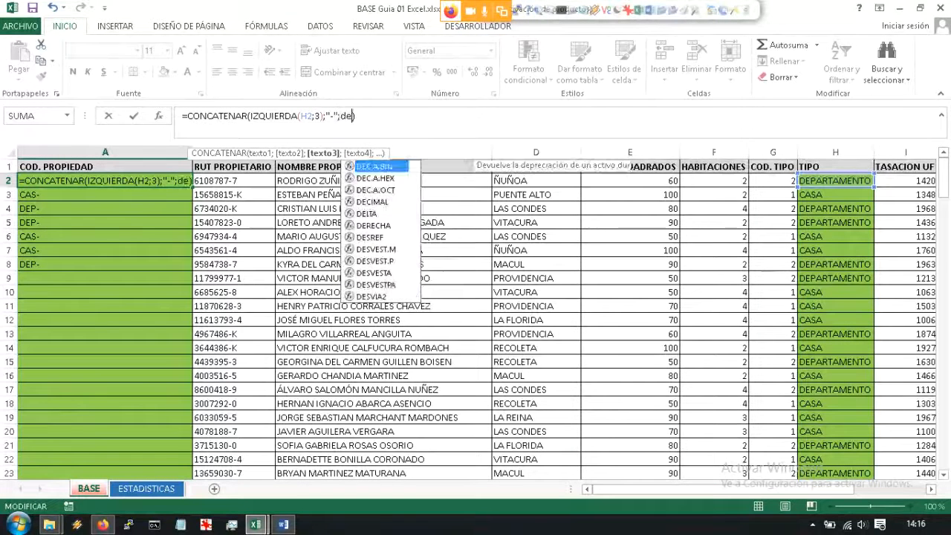
text(recha())
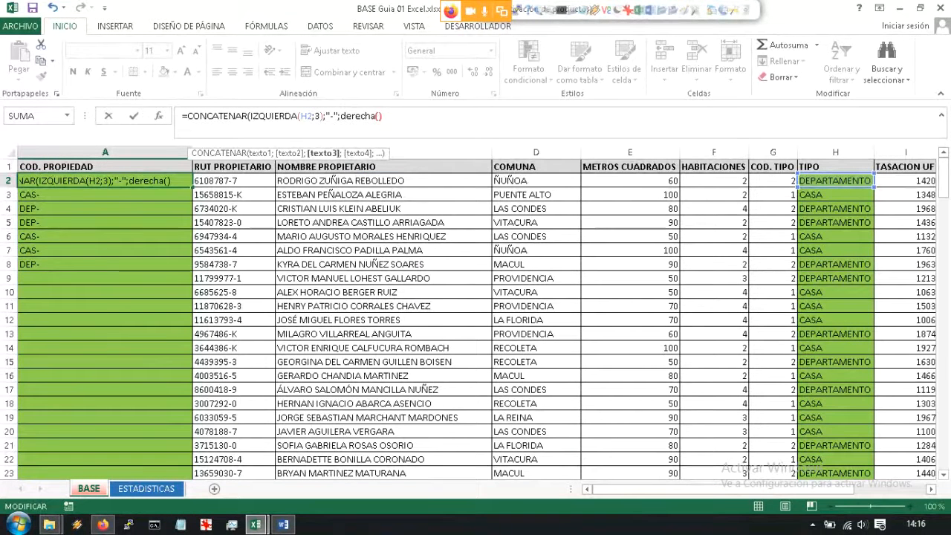
key(Left)
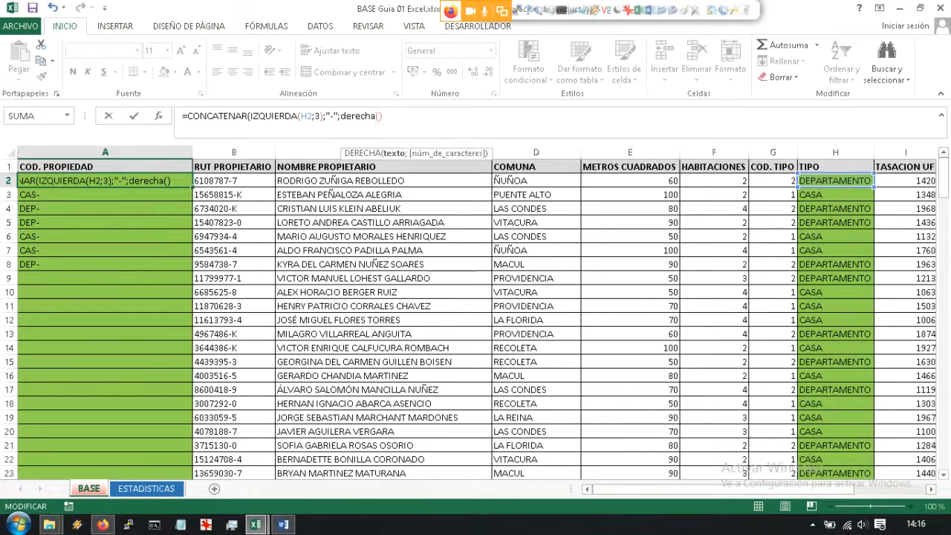
Step: Make derecha take 1 character from B2 and enter the A2 formula
click(234, 181)
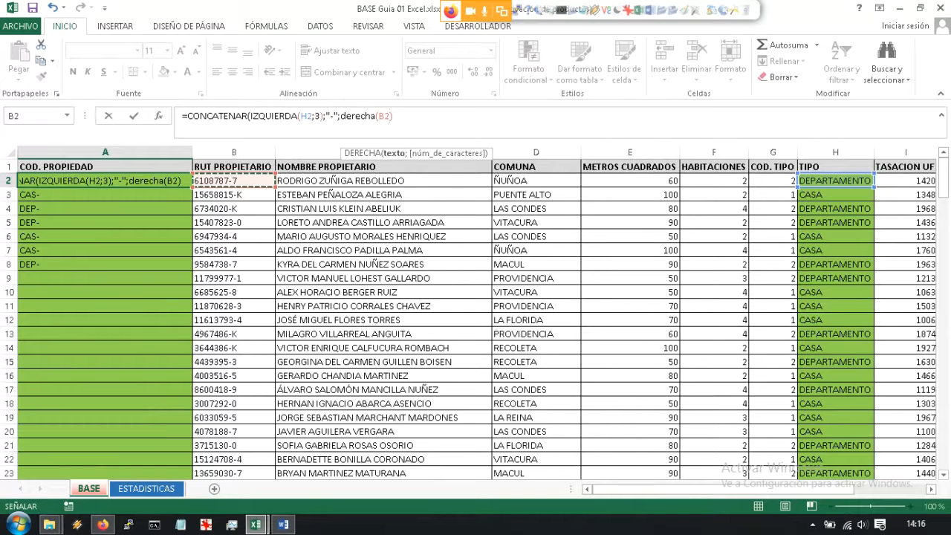
text(;")
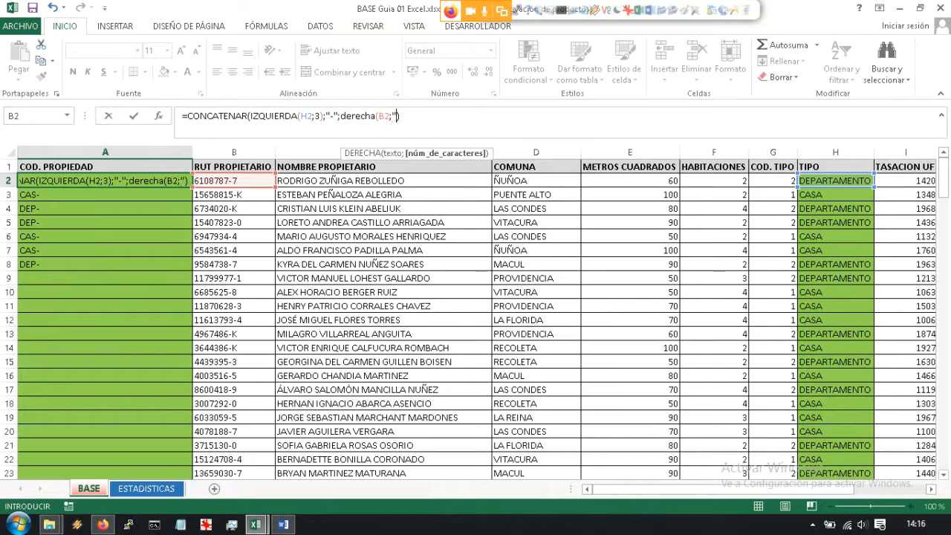
key(BackSpace)
text(1))
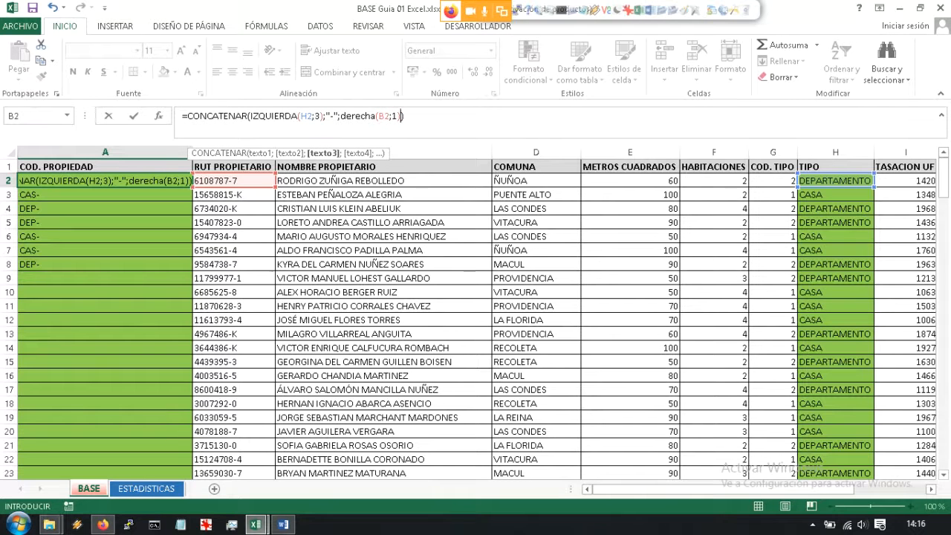
key(Return)
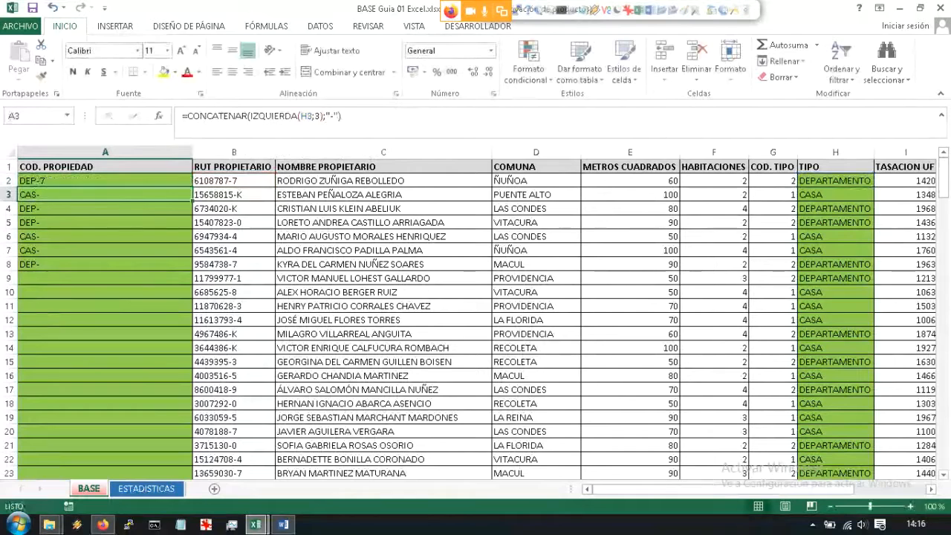
Step: Reread task 3 in the Word assignment and locate the FECHA INGRESO column in the BASE sheet
click(283, 525)
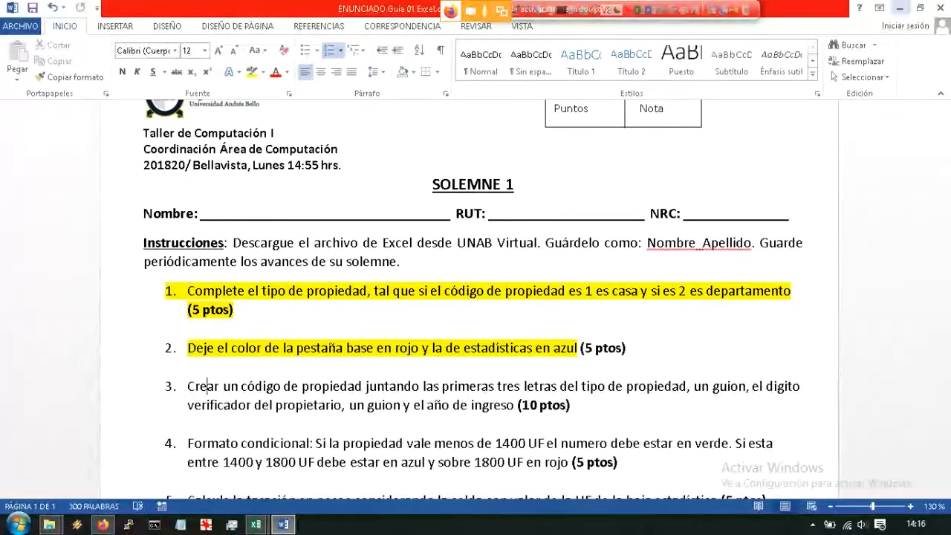
click(256, 525)
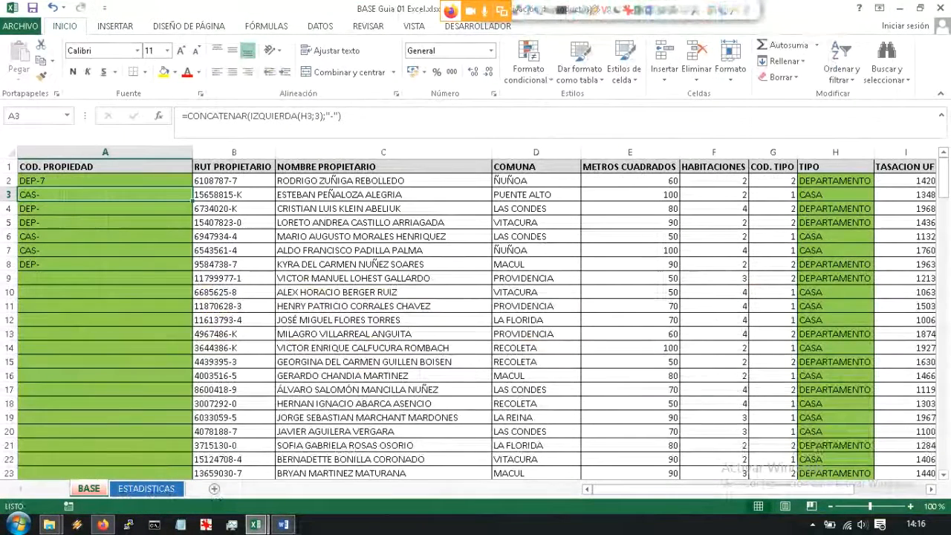
drag(536, 223, 585, 195)
click(662, 151)
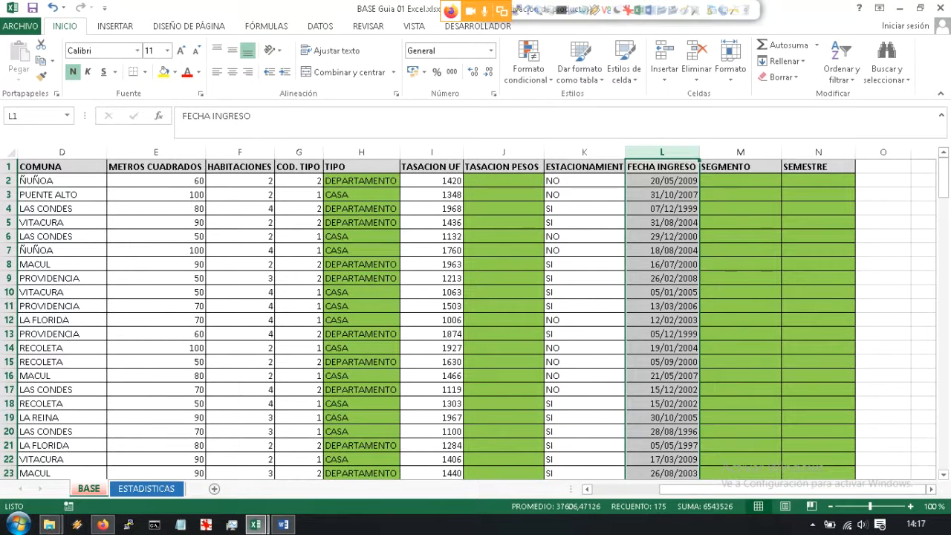
drag(693, 489, 621, 489)
Step: Extend the A2 concatenar formula with "-" as fourth text and año(L2) as fifth text
click(105, 180)
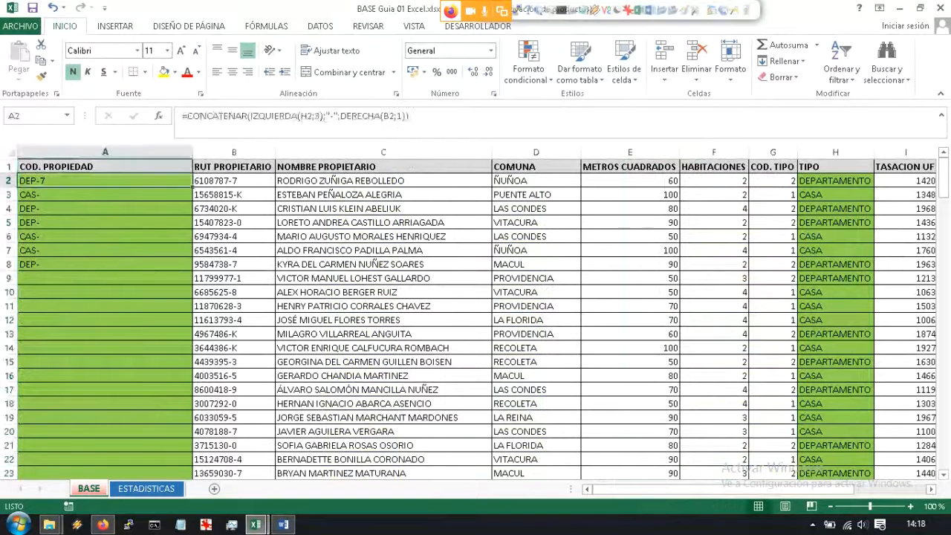
click(406, 117)
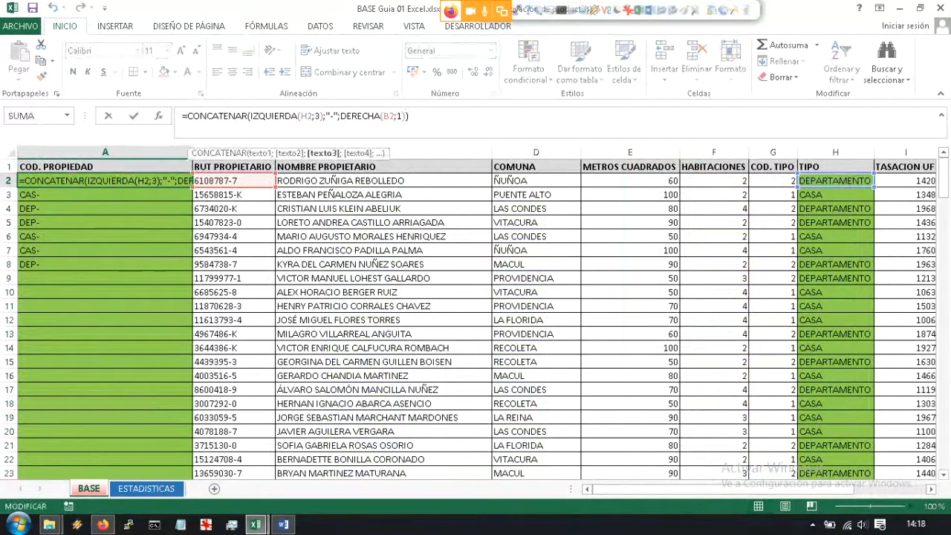
text(;"-")
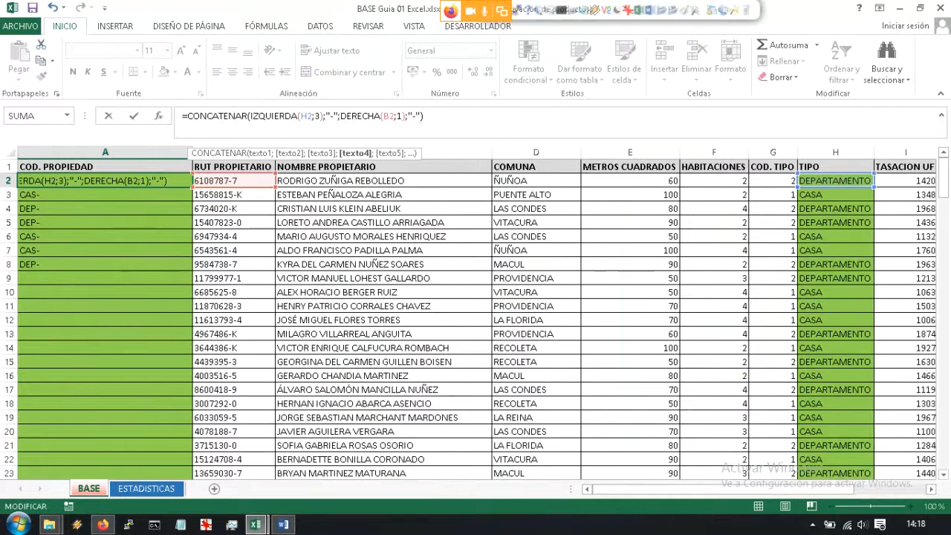
text(;)
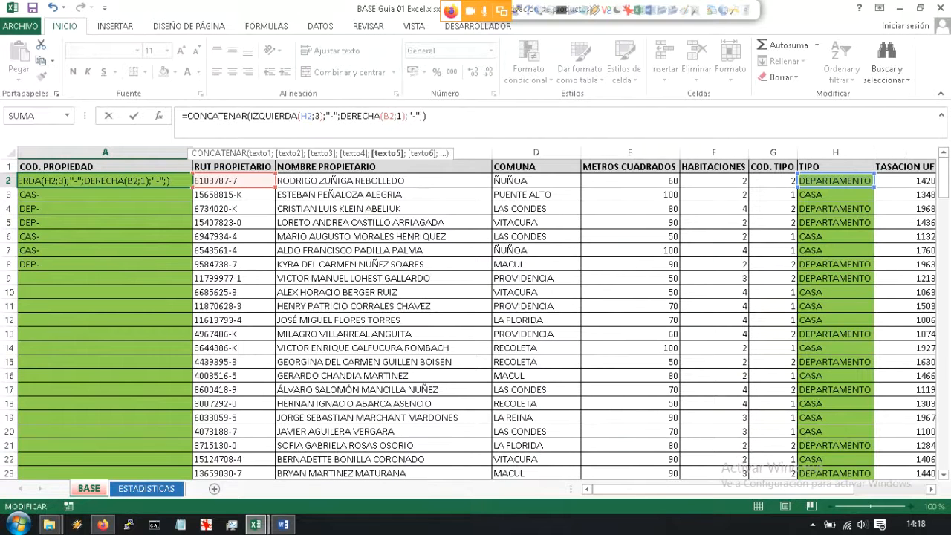
text(año(I2)
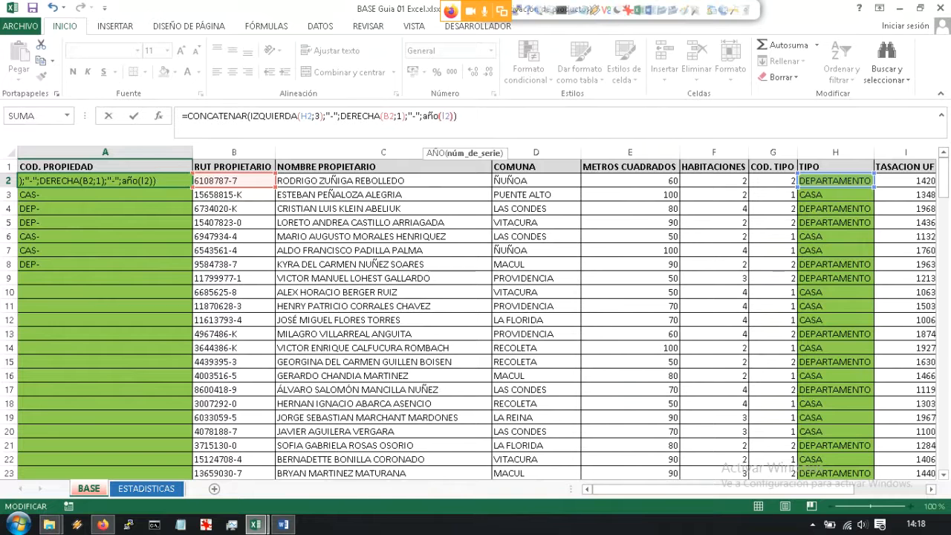
key(Return)
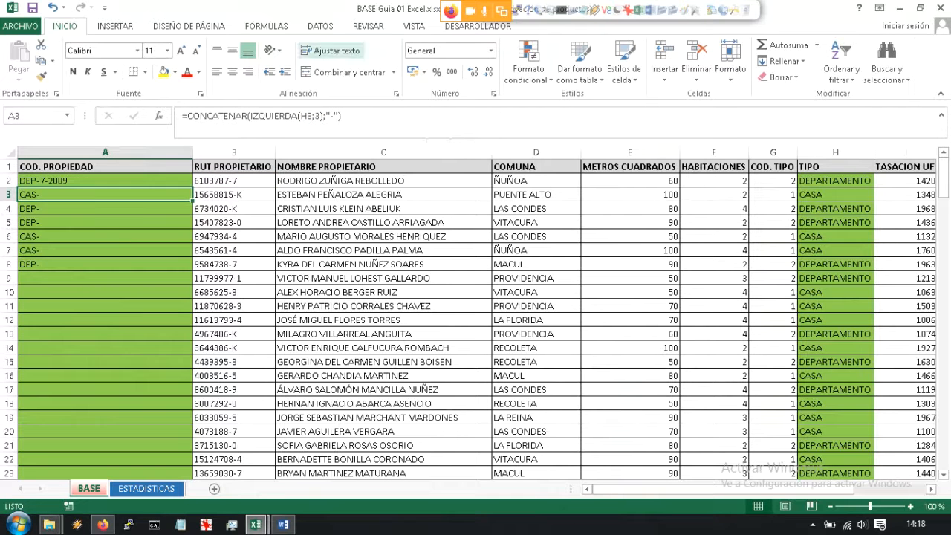
Step: Switch to the Word assignment and highlight the whole task 3 text in yellow
click(284, 525)
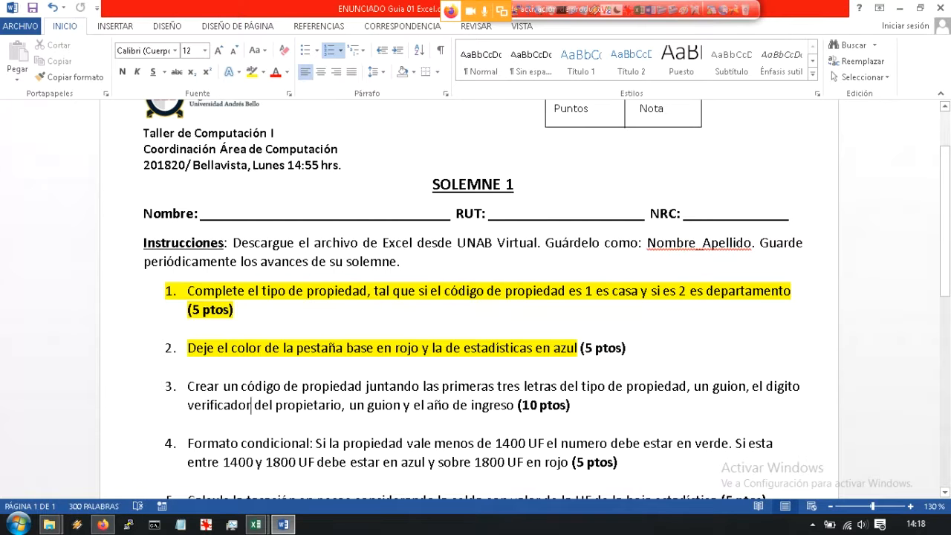
drag(571, 406, 188, 387)
click(252, 71)
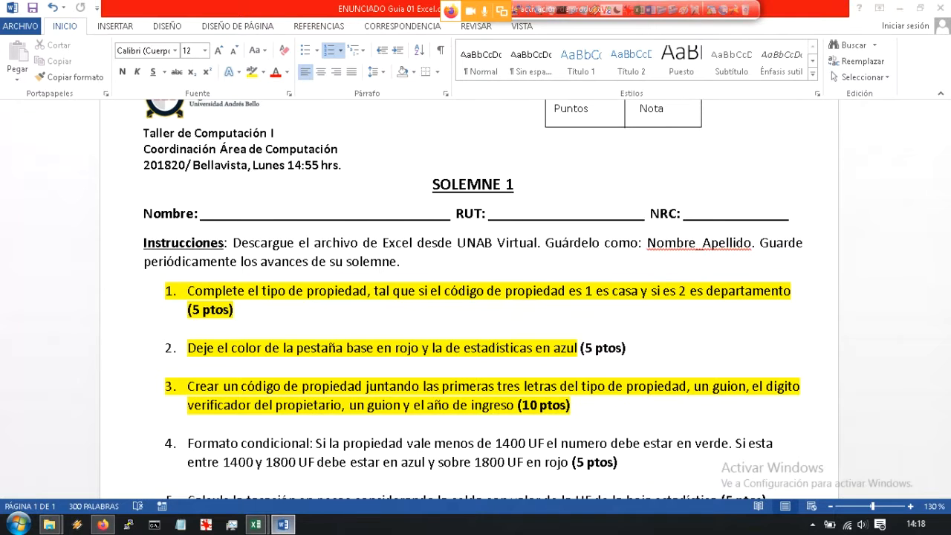
Step: Return to the BASE sheet in Excel and fill the A2 formula down the whole COD. PROPIEDAD column
click(257, 525)
click(335, 461)
click(149, 181)
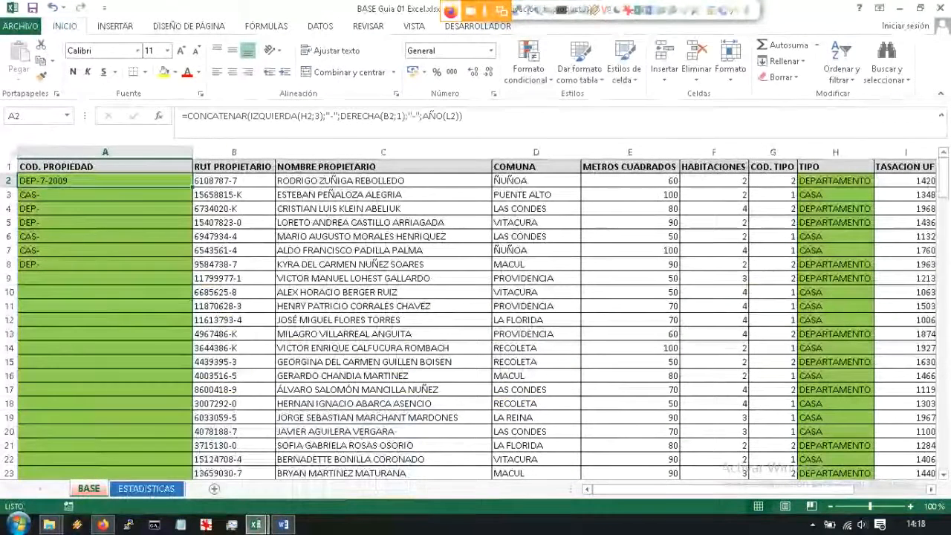
double_click(193, 187)
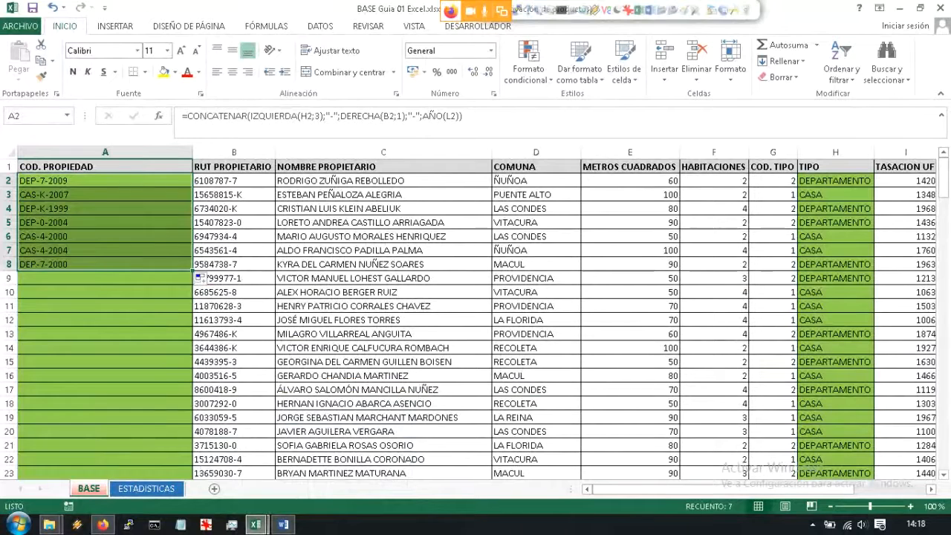
click(105, 195)
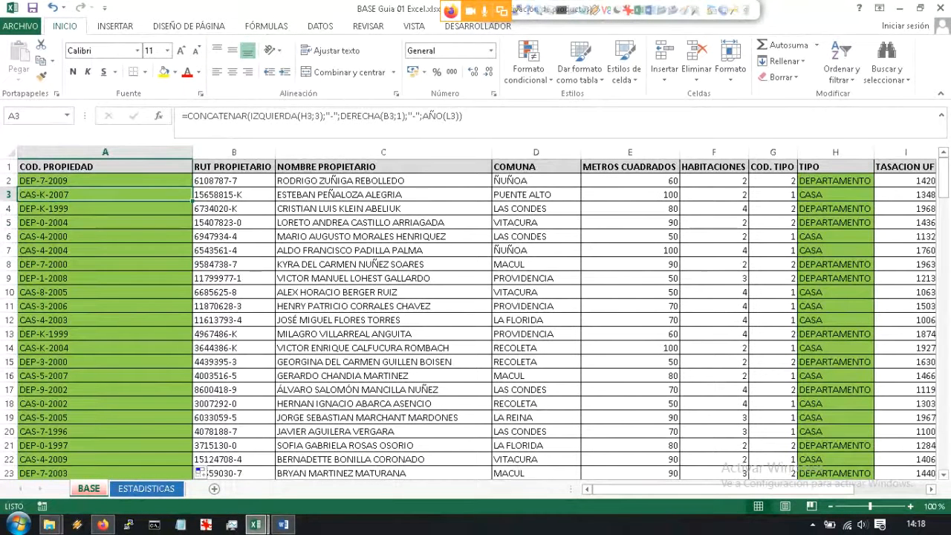
Step: Clear A2 and enter texto(L2;"yyyy") in it without an equals sign
click(105, 181)
key(Delete)
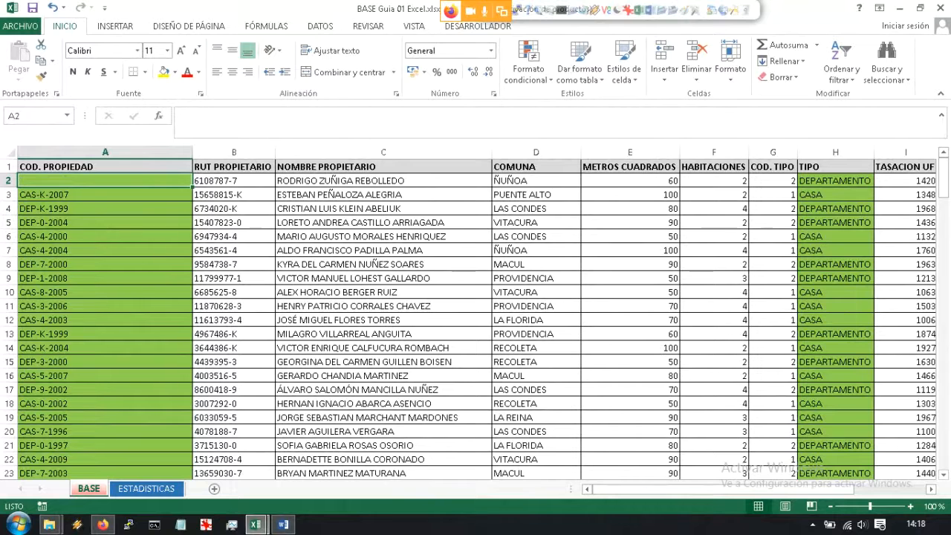
text(texto()
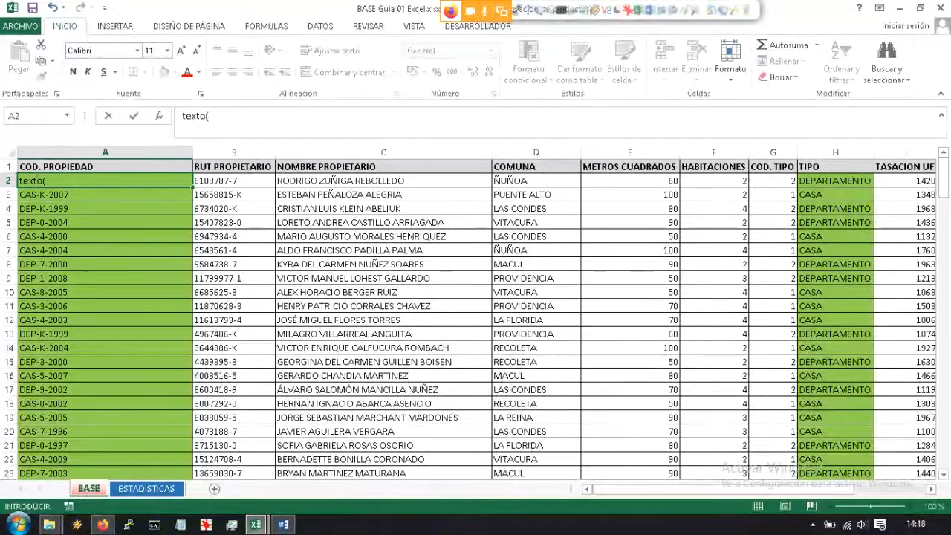
text(I2;)
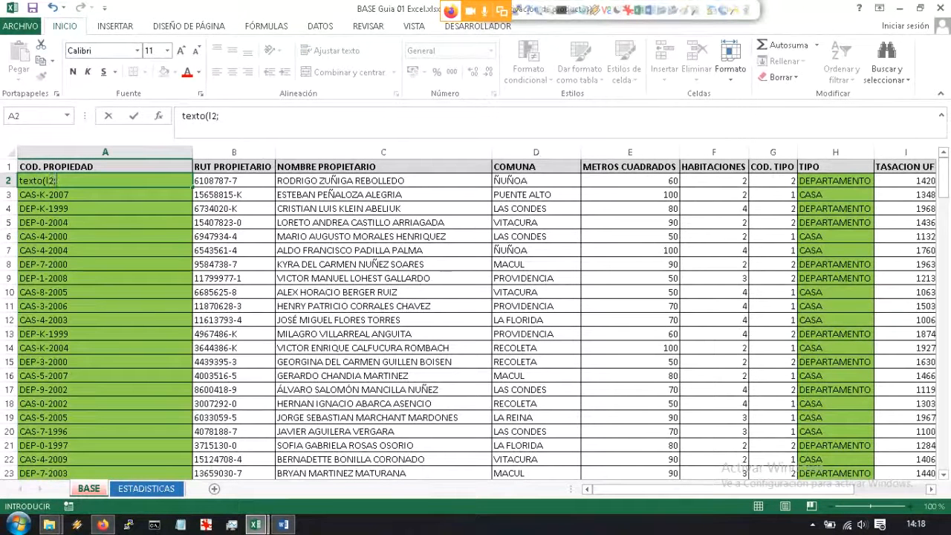
text("yyyy"))
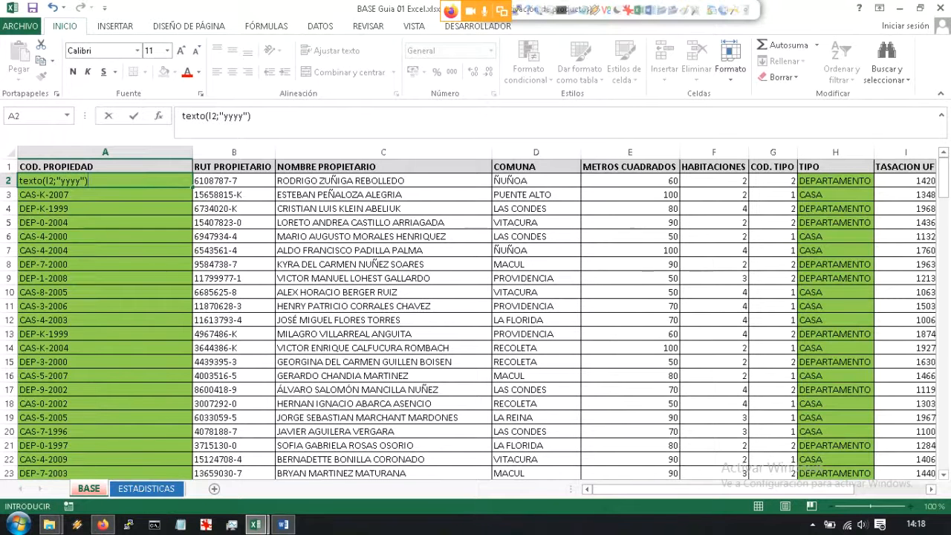
key(Return)
key(Up)
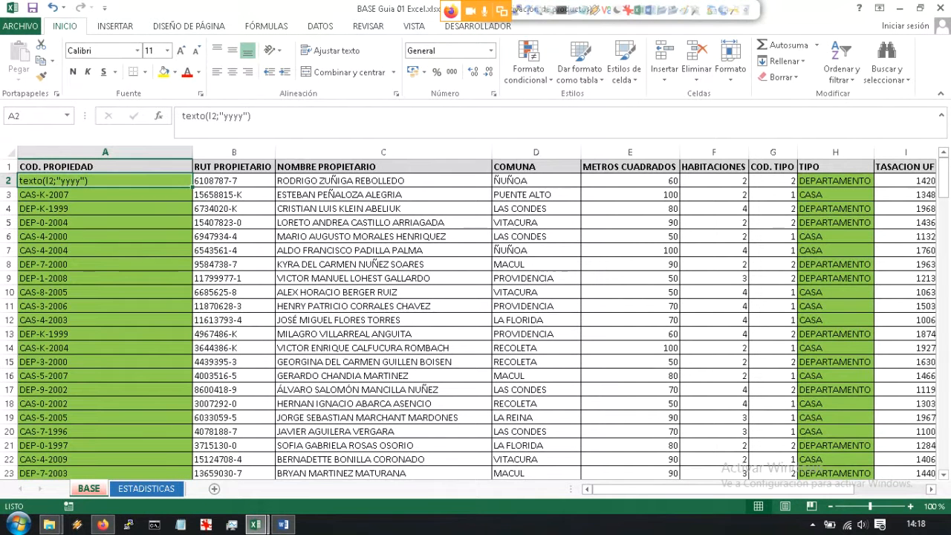
Step: Turn the text in A2 into a formula by adding an equals sign at its start
click(183, 116)
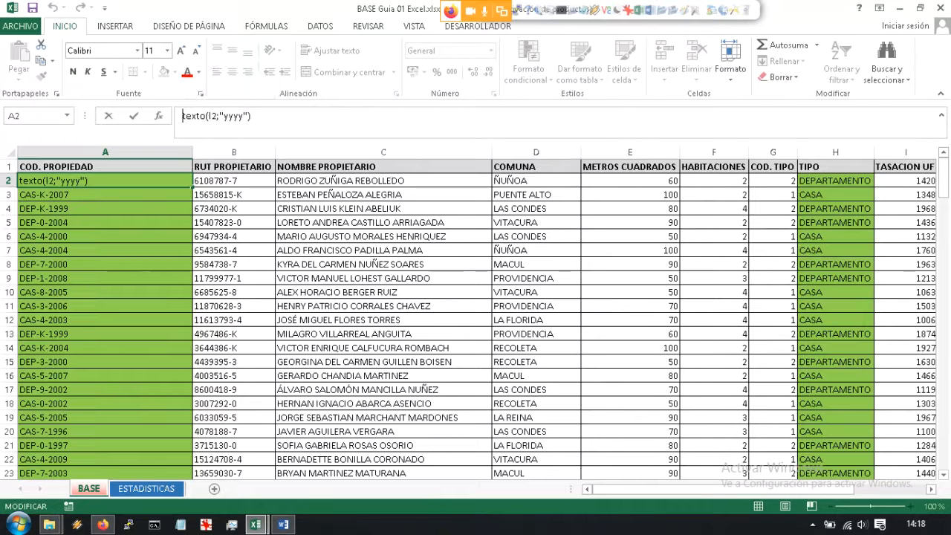
text(=)
key(Return)
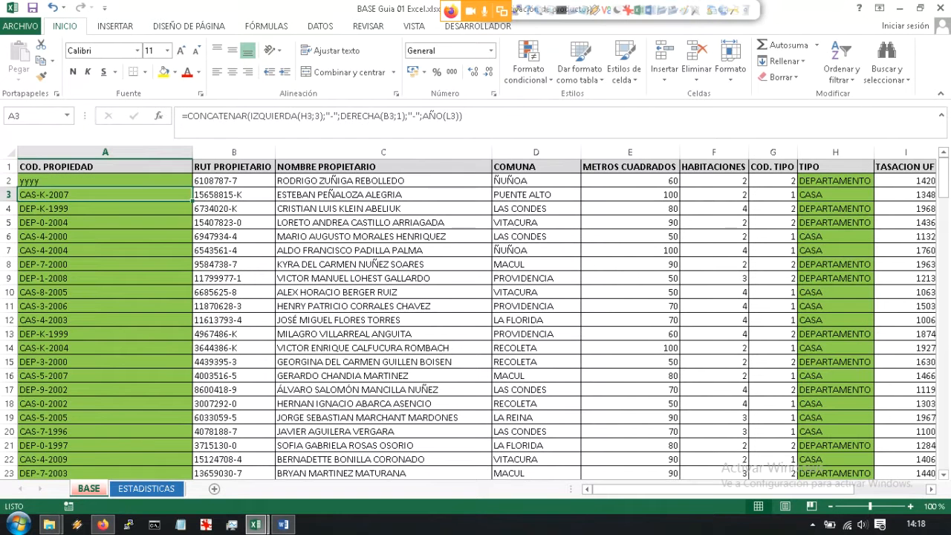
key(Up)
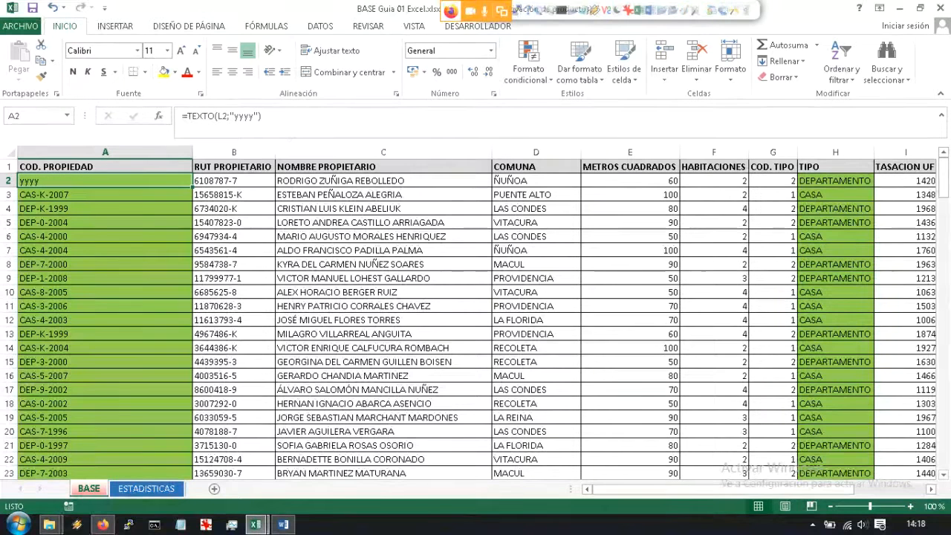
Step: Change the year format in the A2 TEXTO formula to "aaaa", and reopen the cell for editing
double_click(243, 116)
text(aaaa)
key(Return)
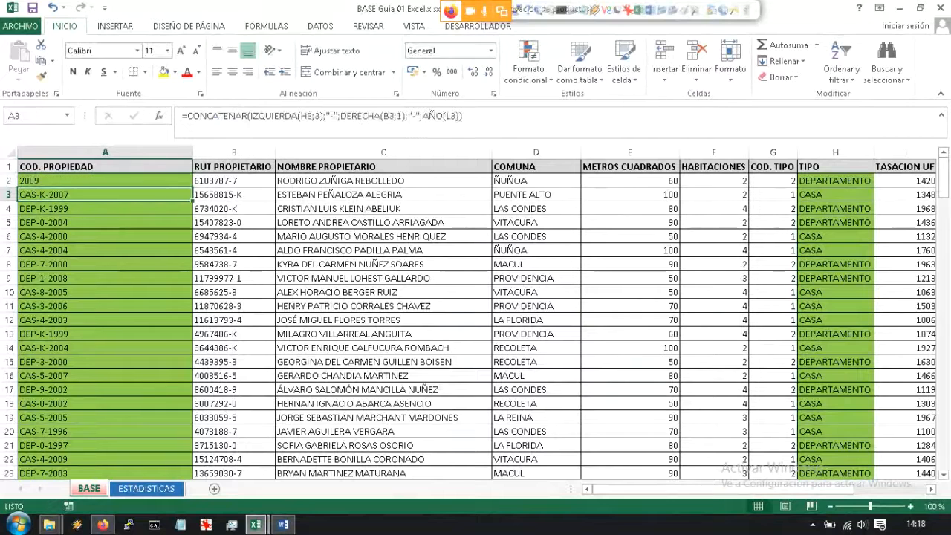
key(Up)
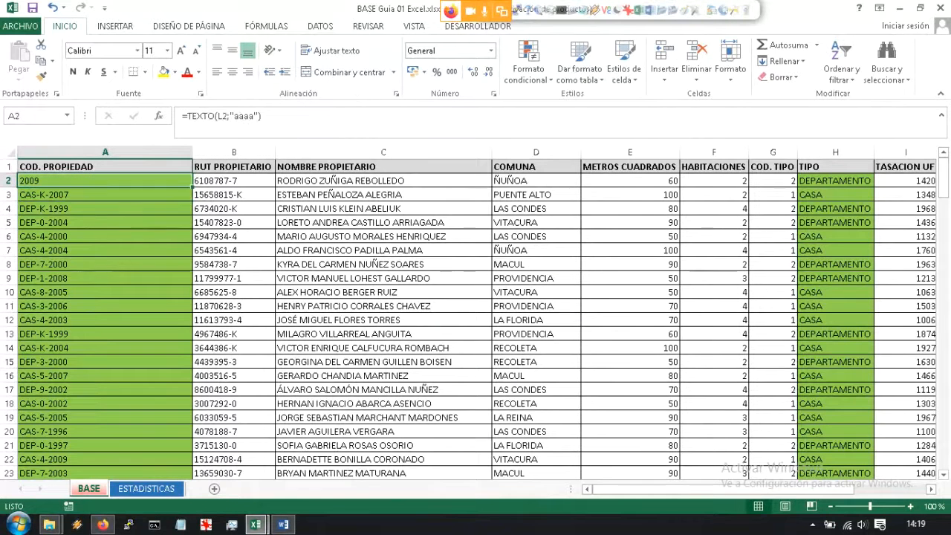
key(F2)
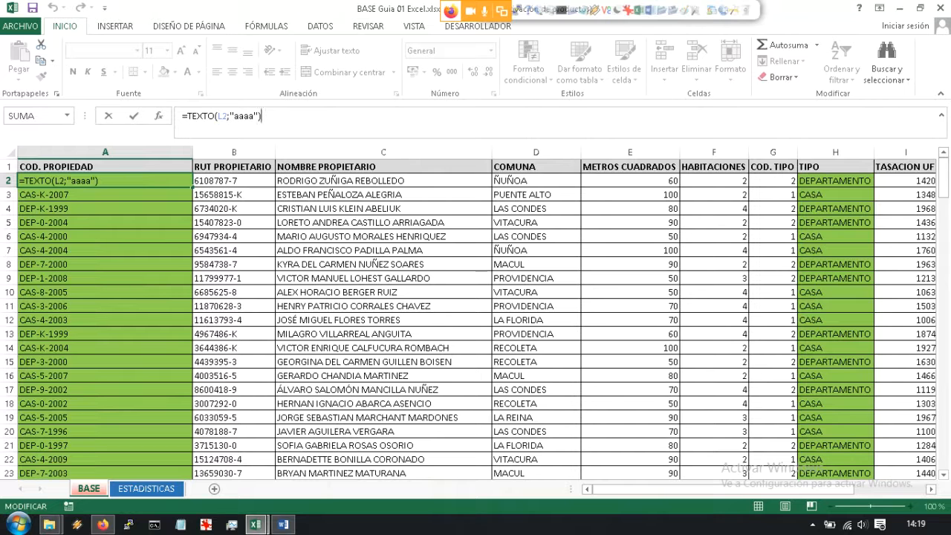
Step: Change the format in the A2 TEXTO formula to "dddd" to get the weekday name, and reselect A2
drag(217, 117, 227, 117)
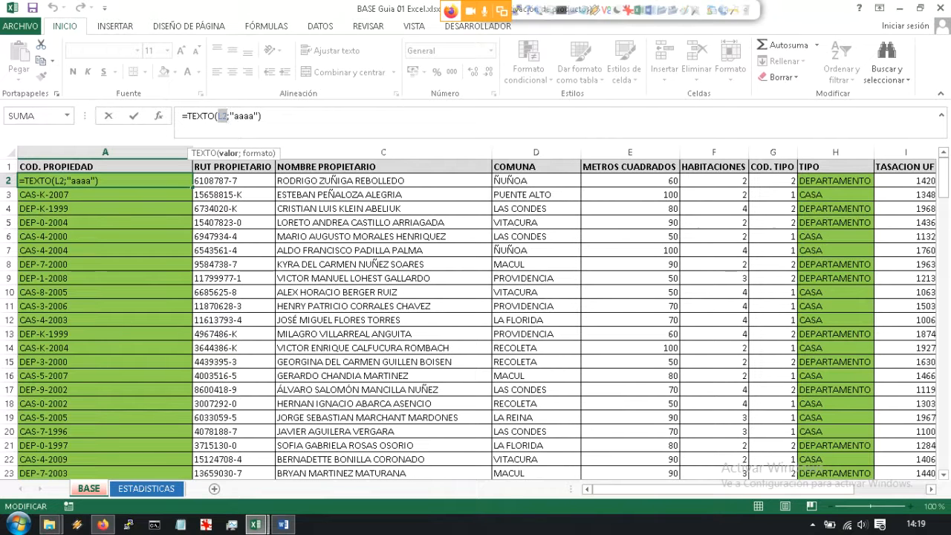
drag(234, 117, 254, 117)
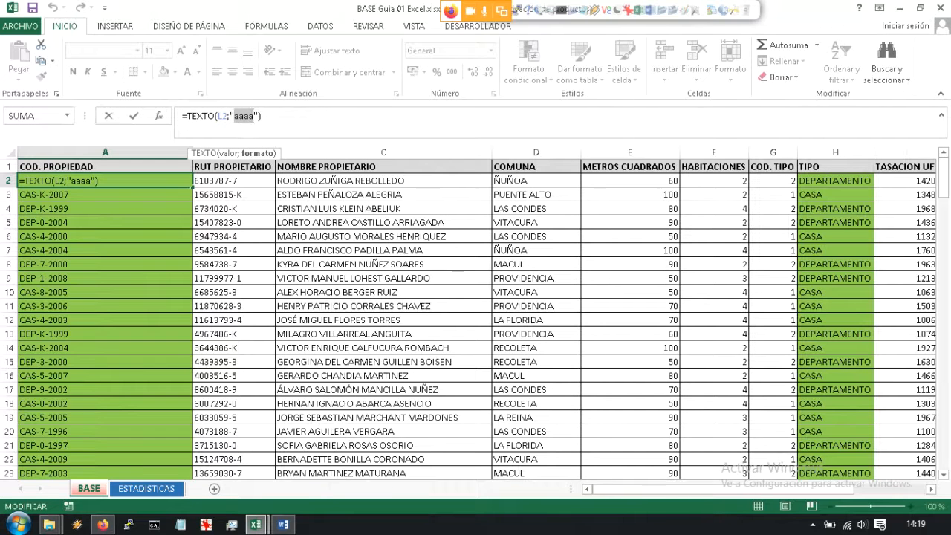
text(dddd)
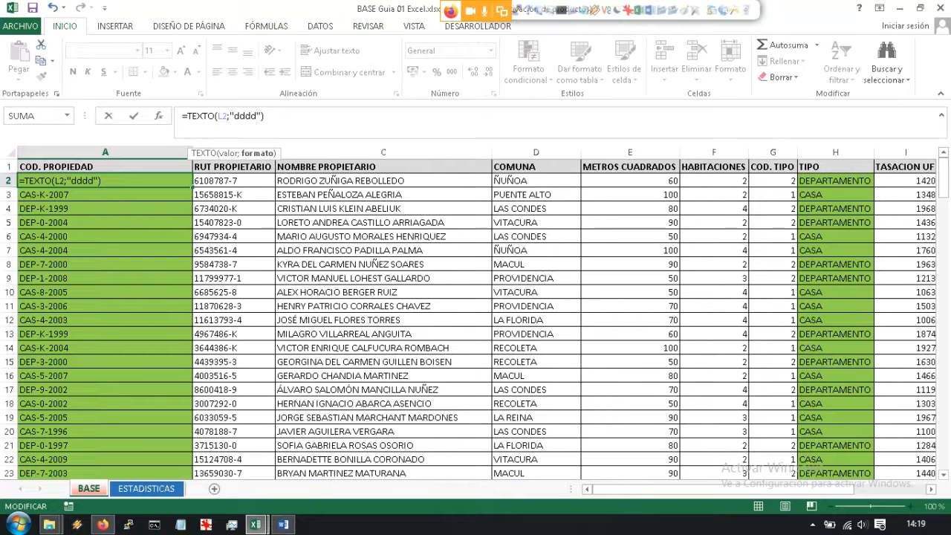
key(Return)
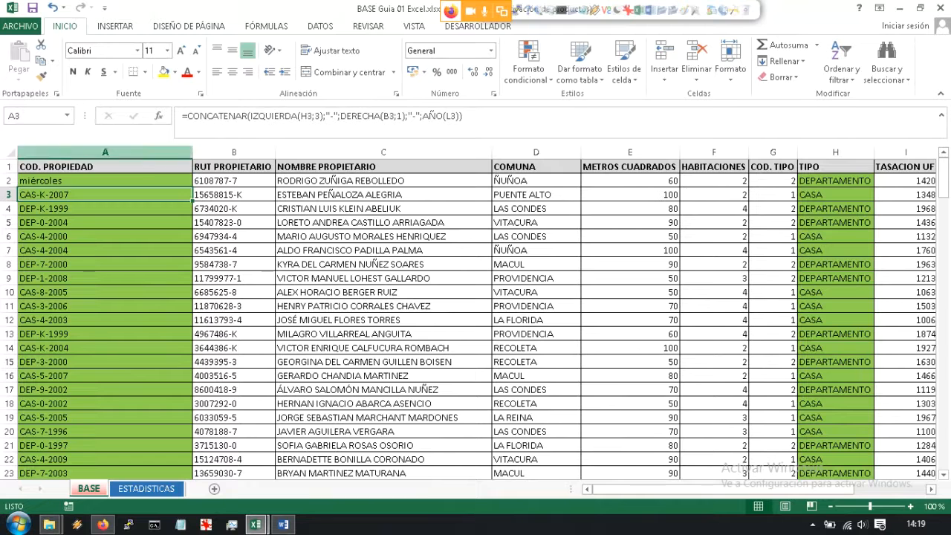
key(Up)
key(Up)
key(Down)
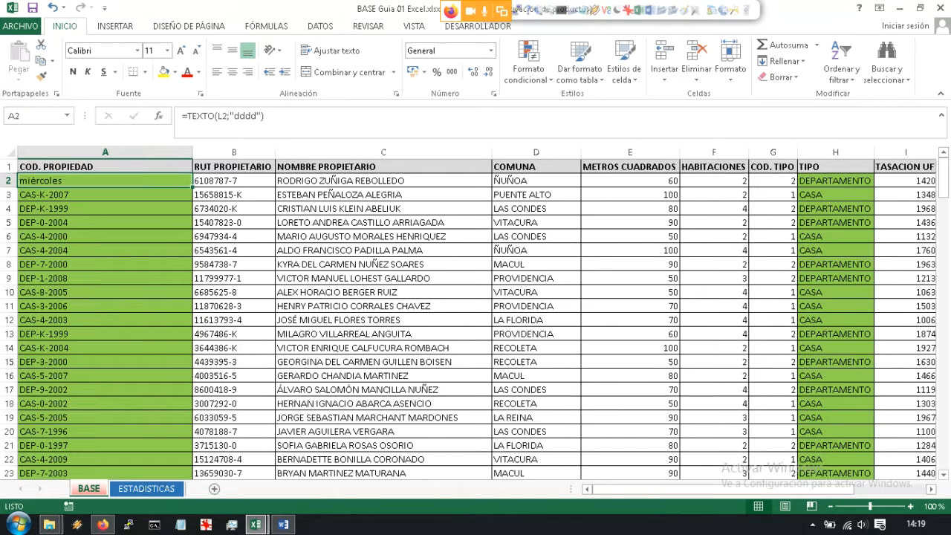
Step: Shorten the weekday format in the A2 TEXTO formula to "ddd" and reselect the cell
click(250, 116)
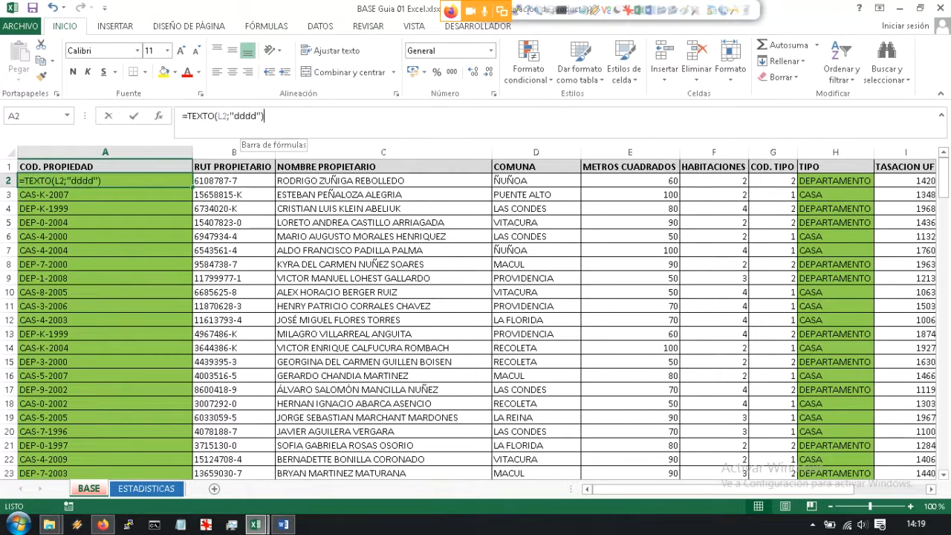
key(BackSpace)
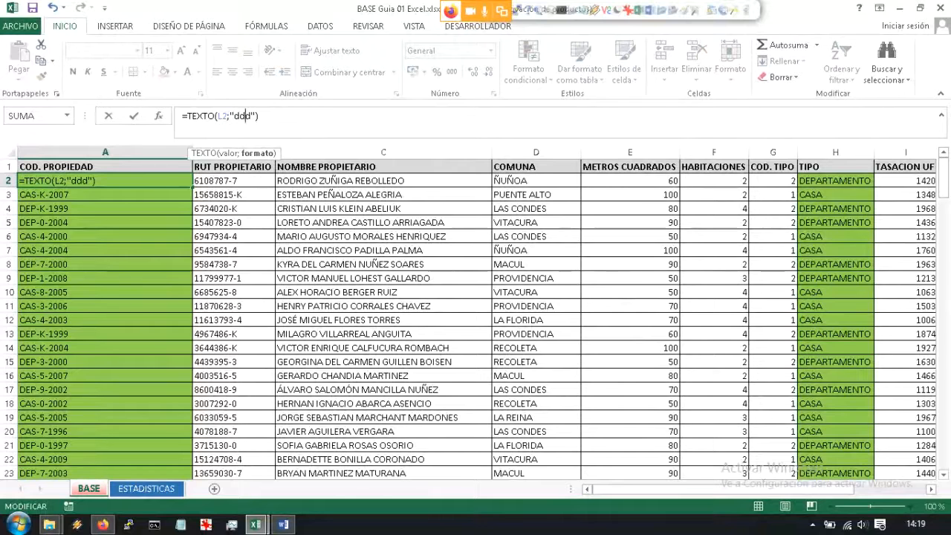
key(Return)
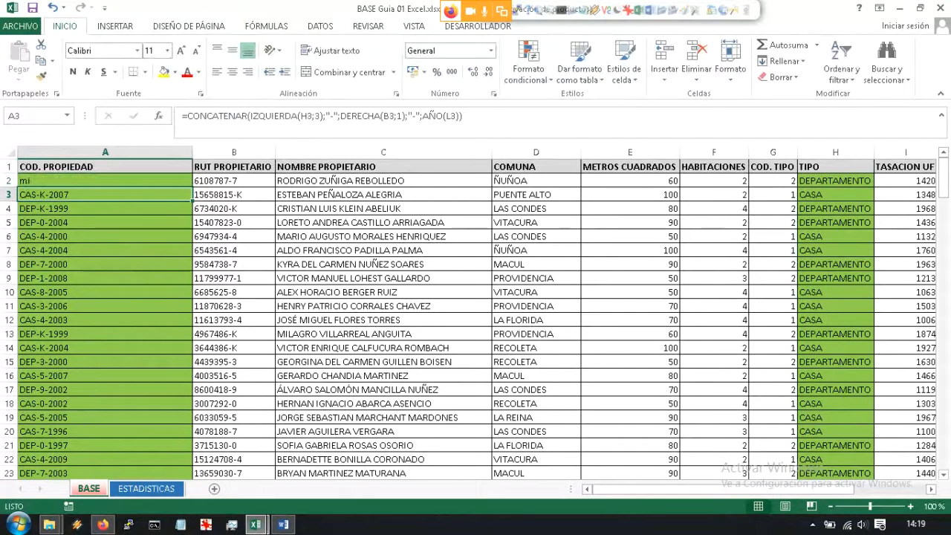
key(Up)
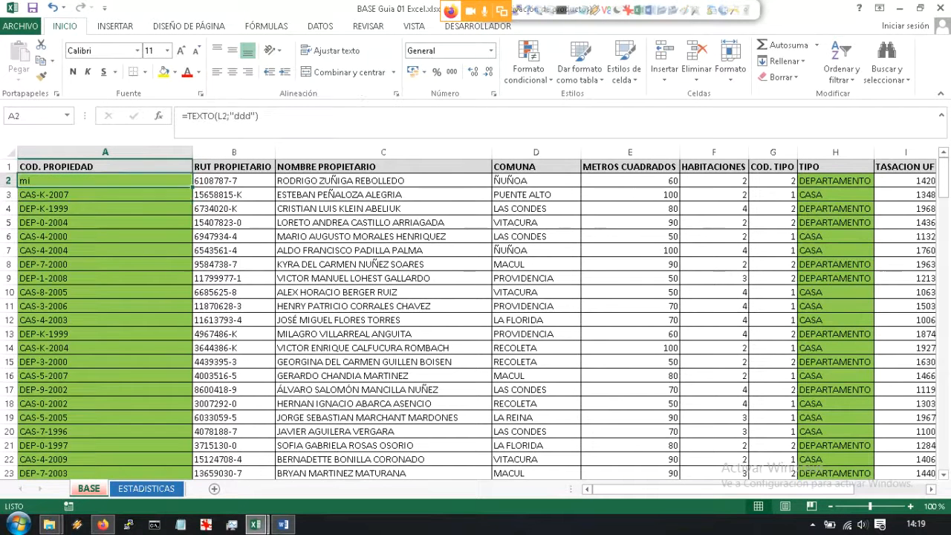
Step: Replace the format in the A2 TEXTO formula with "mmmm" to get the full month name
double_click(243, 117)
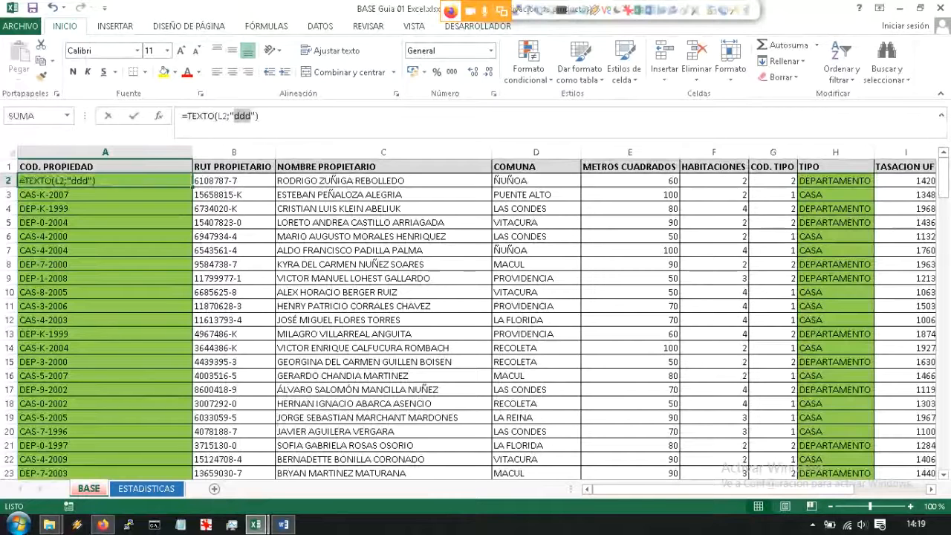
text(mmmm)
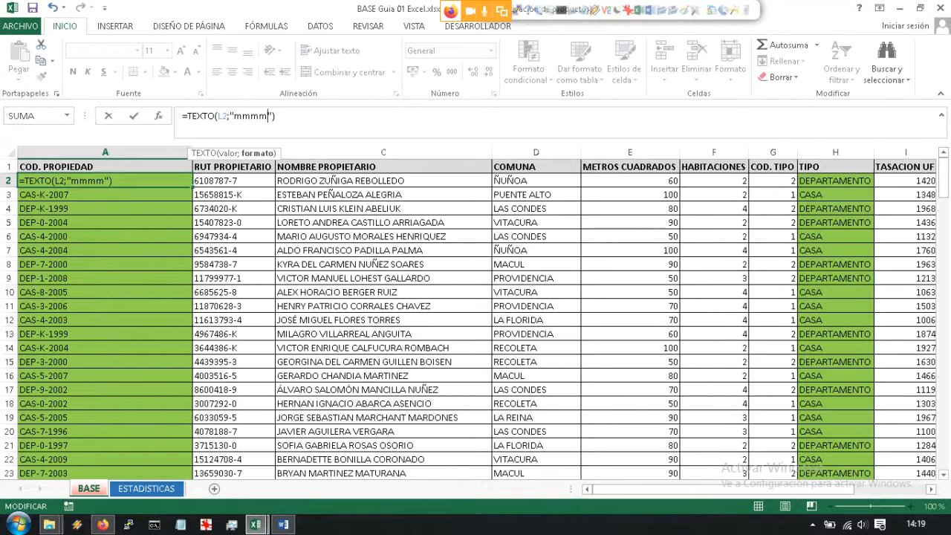
key(Return)
click(105, 182)
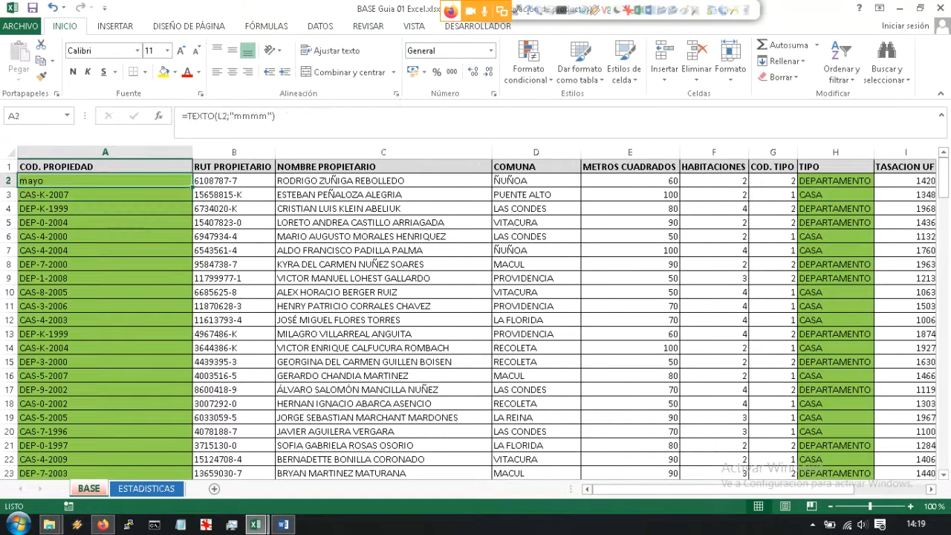
Step: Try the abbreviated month format "mmm" in the A2 TEXTO formula and undo that change
click(251, 116)
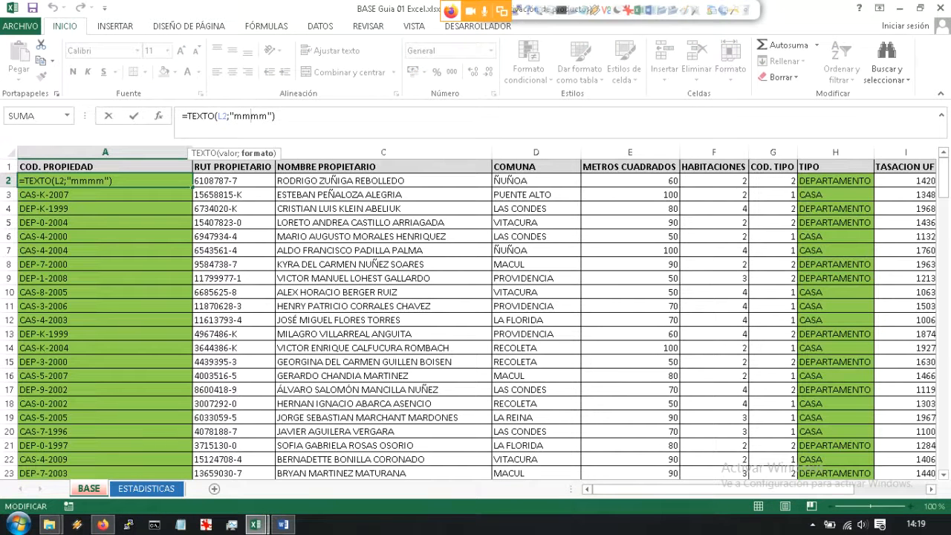
key(BackSpace)
key(Return)
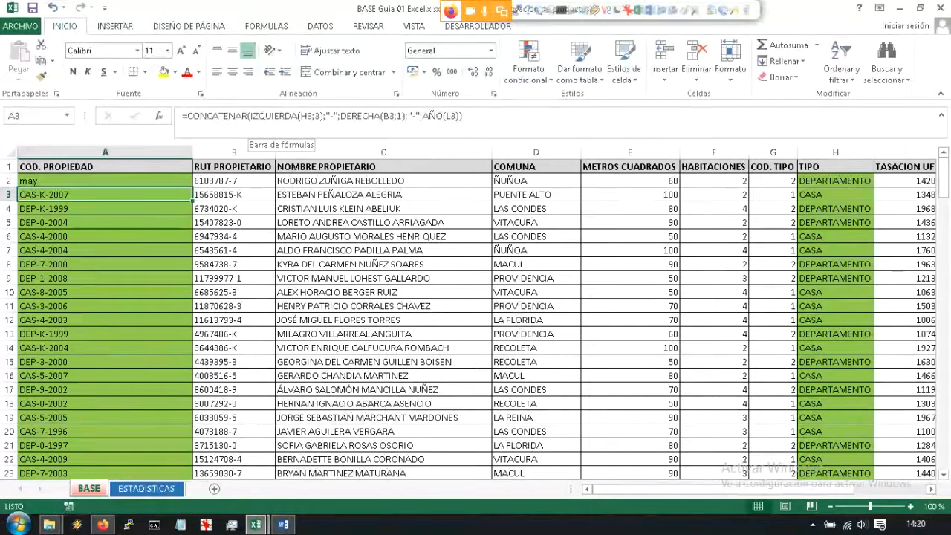
key(ctrl+z)
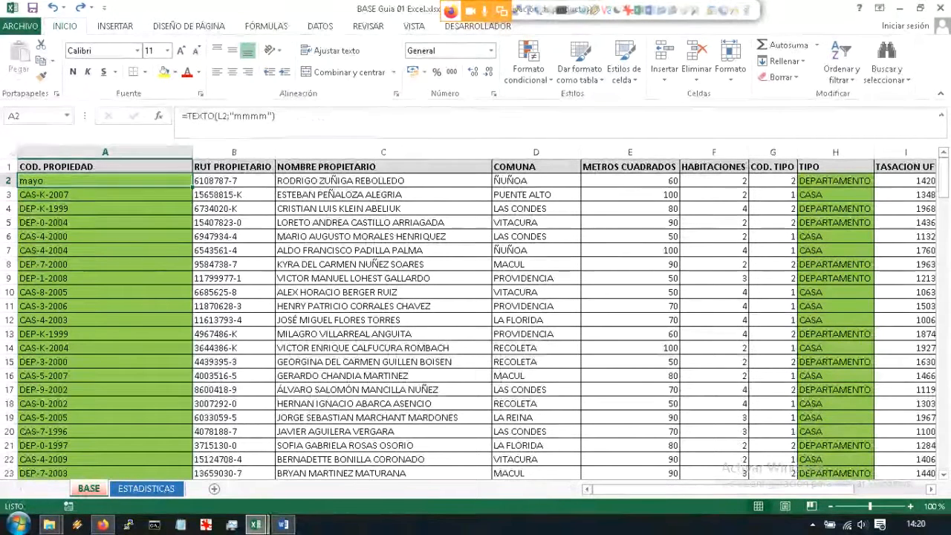
Step: Restore the property code formula in A2 by filling the CONCATENAR formula up from A3
click(105, 195)
drag(192, 201, 192, 182)
click(149, 236)
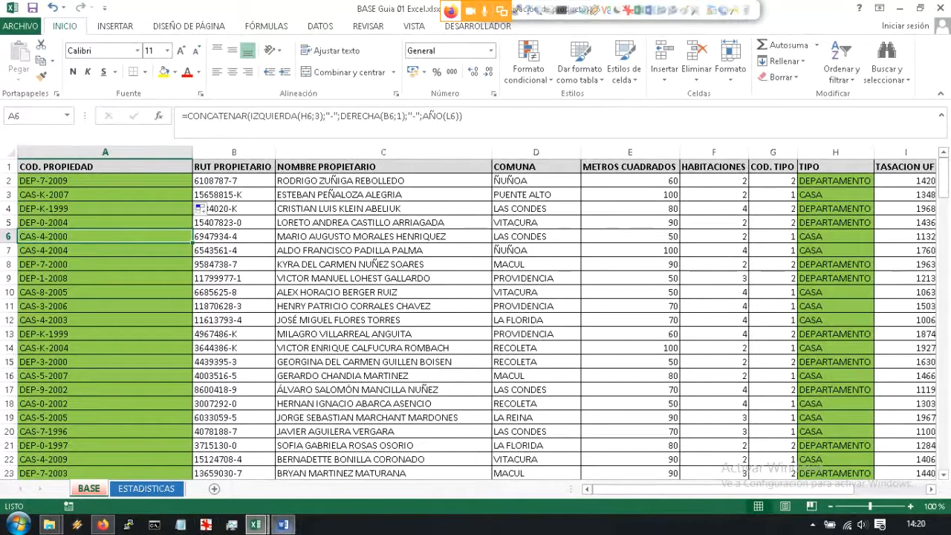
Step: Switch to the Word assignment and read question 4's UF ranges and font colours for the conditional formatting
mouse_move(283, 525)
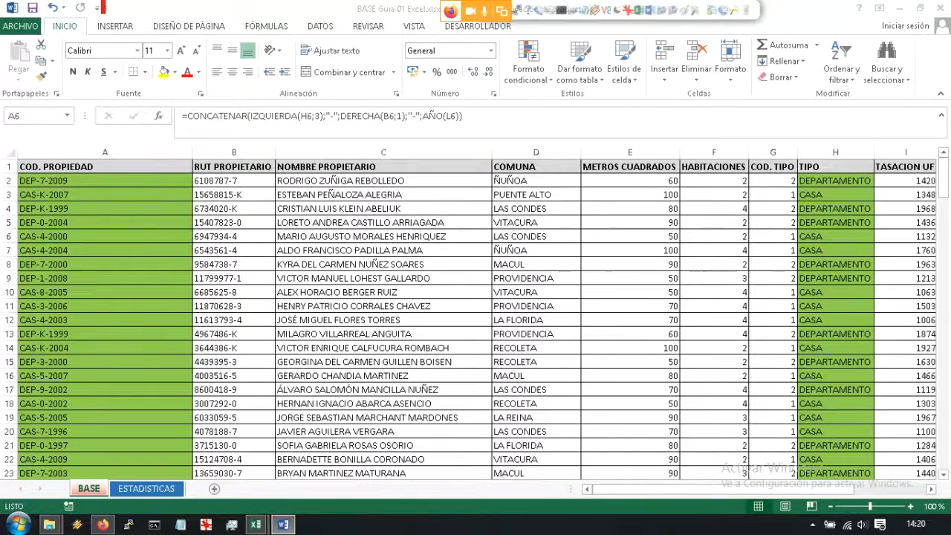
click(283, 525)
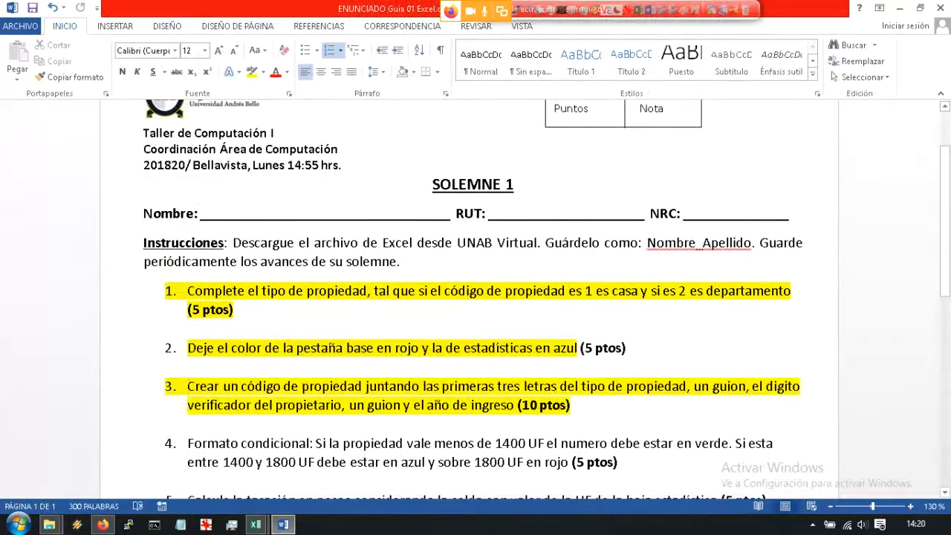
scroll(476, 297, down, 2)
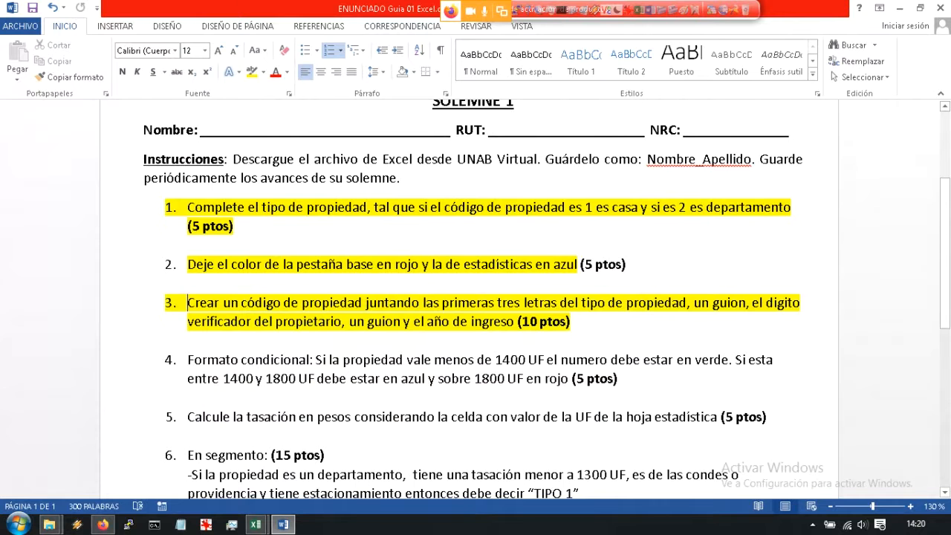
drag(343, 360, 527, 360)
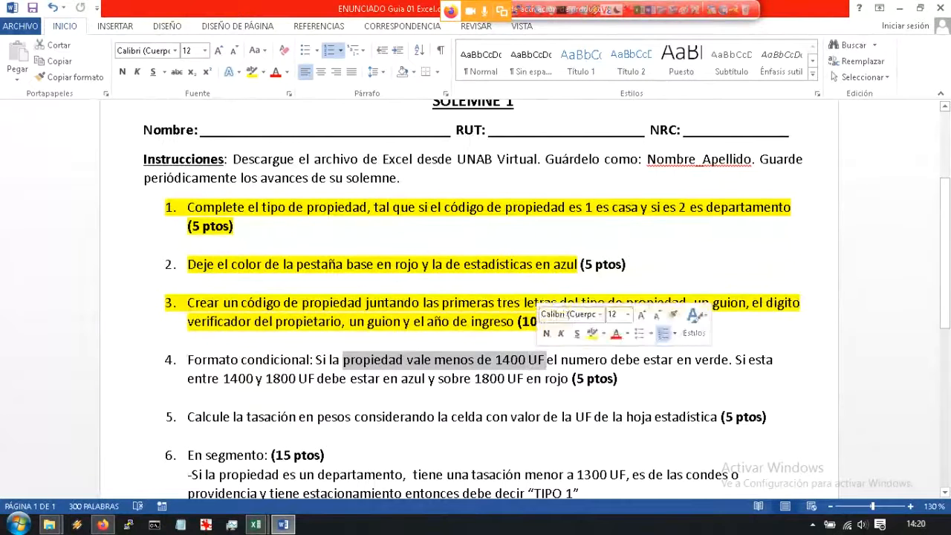
click(633, 360)
click(702, 360)
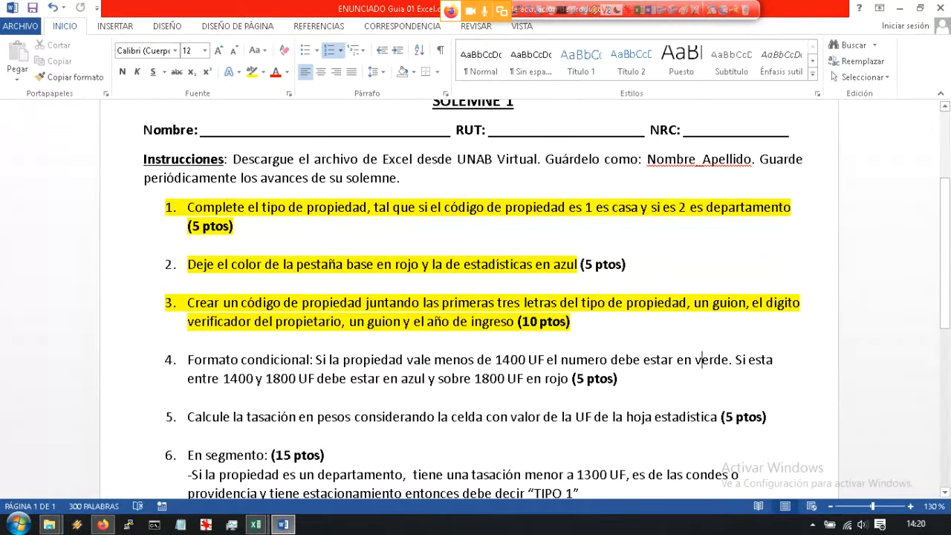
drag(188, 378, 317, 379)
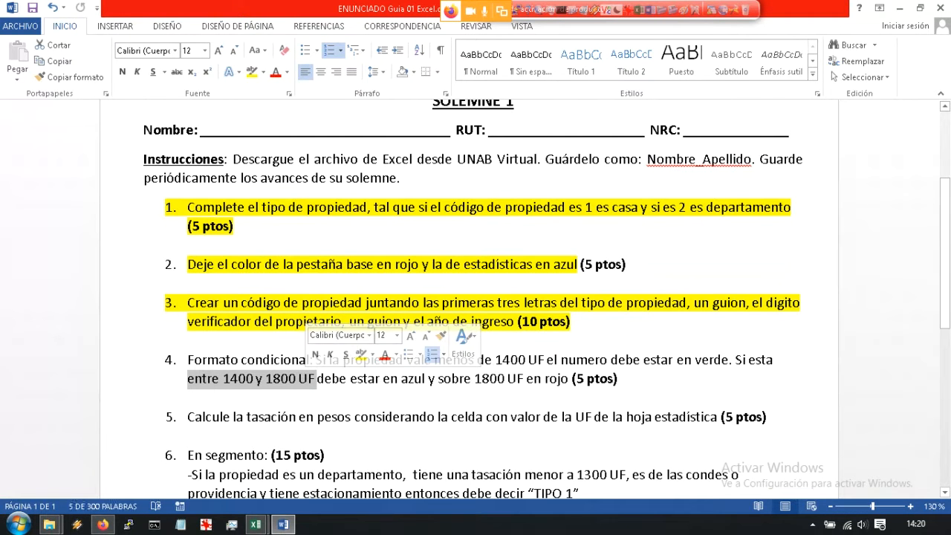
click(436, 379)
click(482, 379)
click(550, 379)
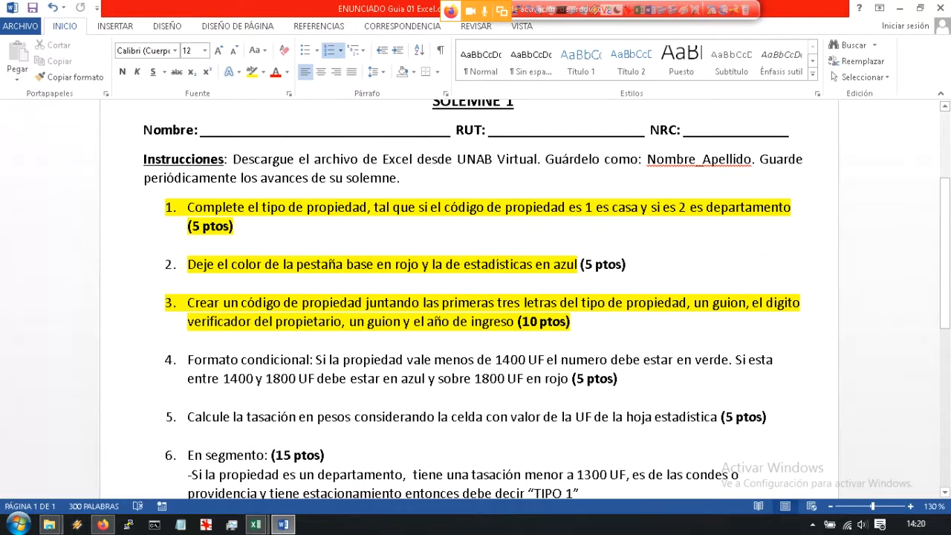
Step: Return to the BASE Guia 01 Excel workbook and select the first TASACION UF value, cell I2
mouse_move(256, 525)
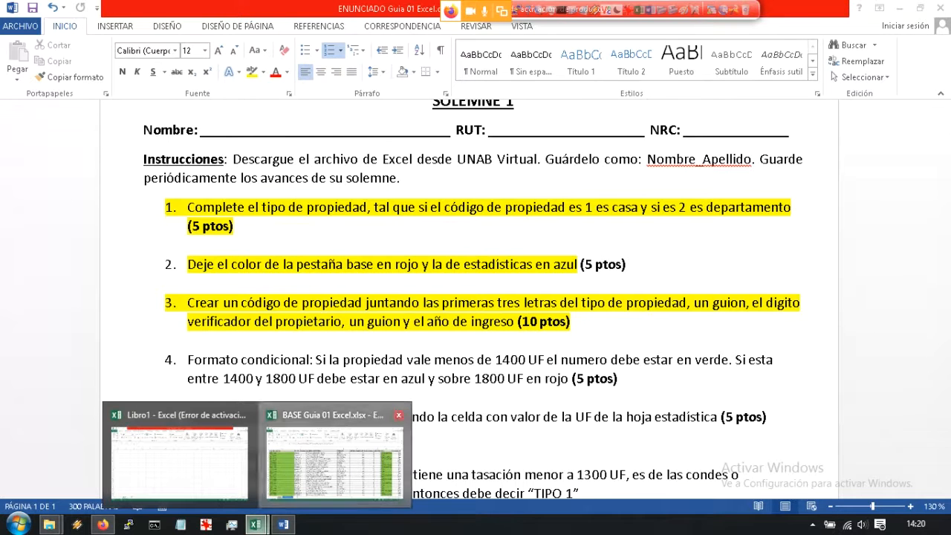
click(334, 461)
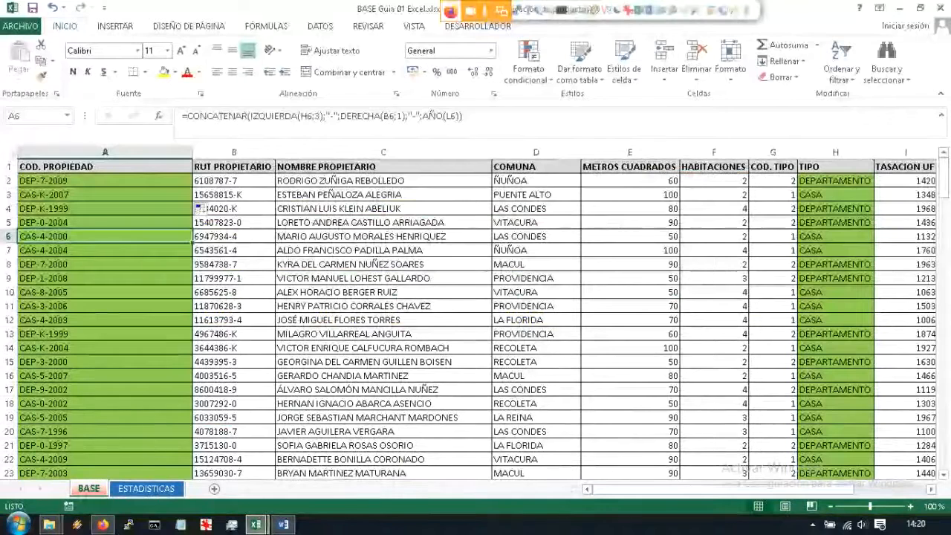
drag(630, 181, 630, 431)
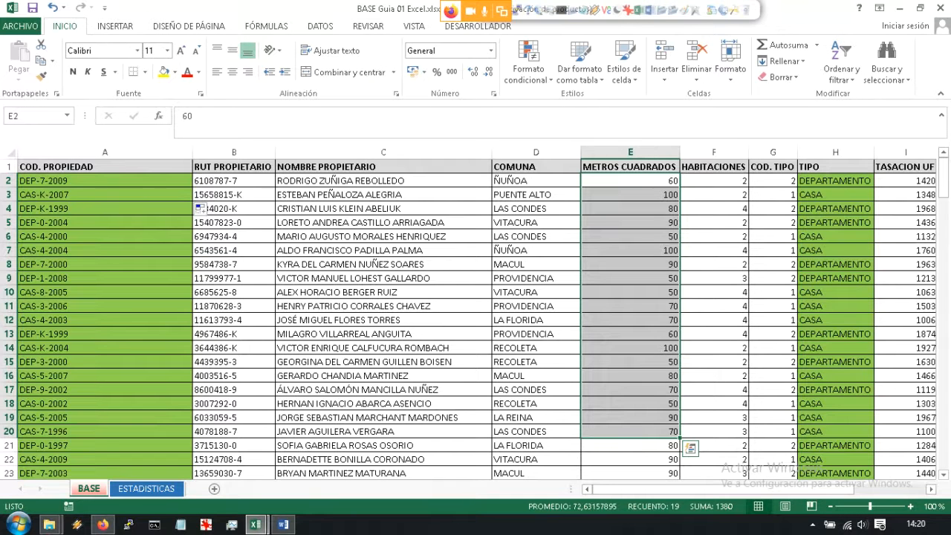
click(906, 153)
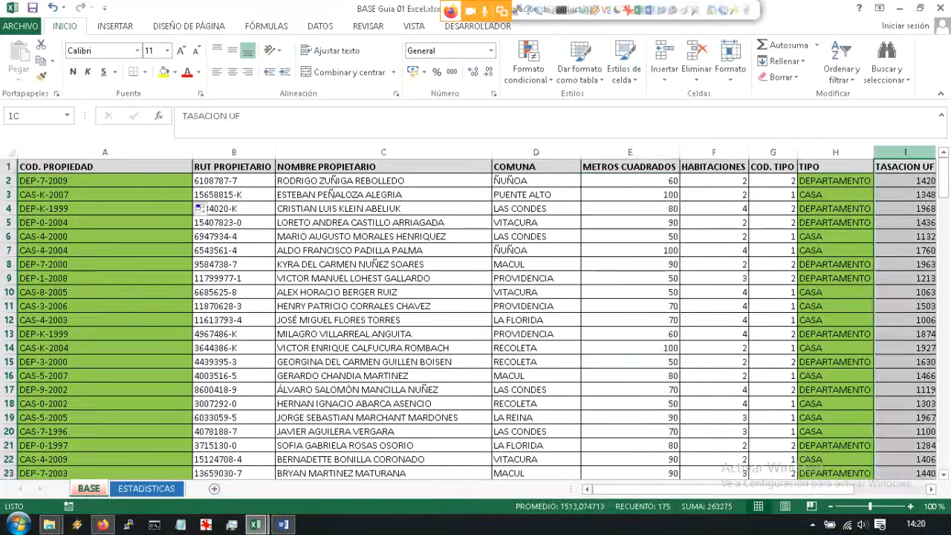
drag(743, 489, 788, 489)
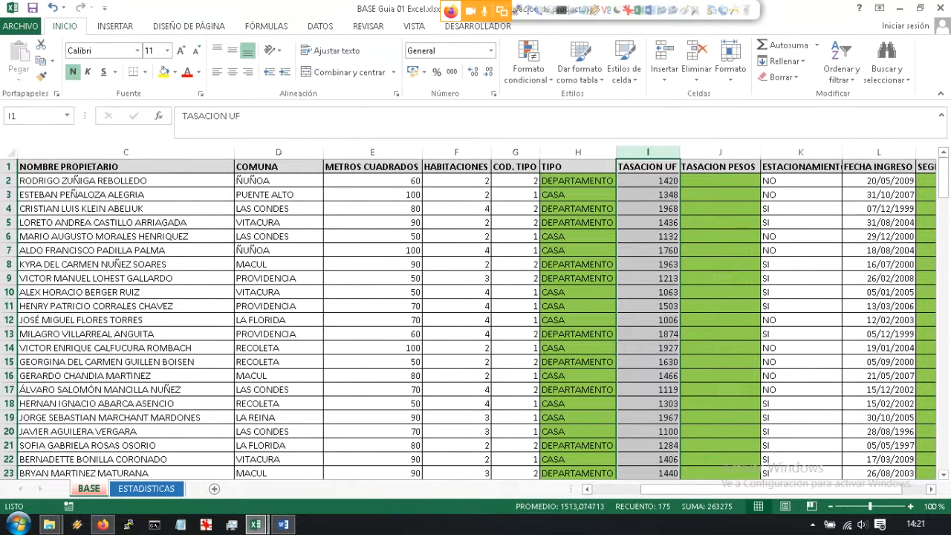
click(648, 181)
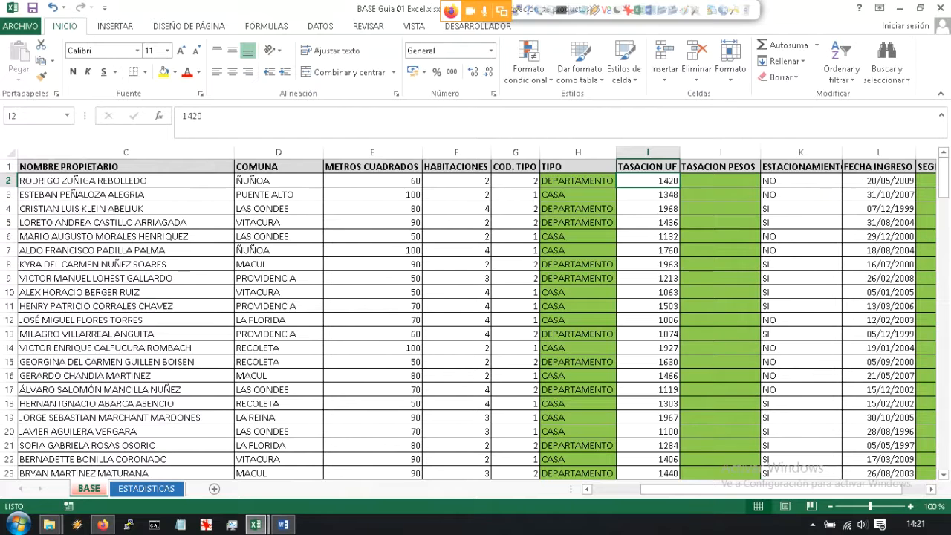
Step: Recheck question 4's condition for properties under 1400 UF in Word, and minimize the document to return to Excel
click(283, 525)
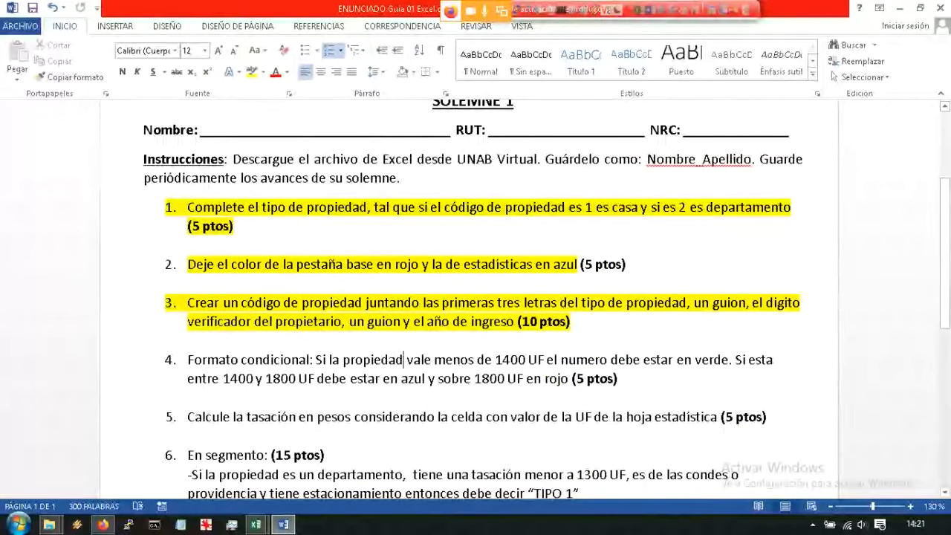
drag(343, 360, 526, 360)
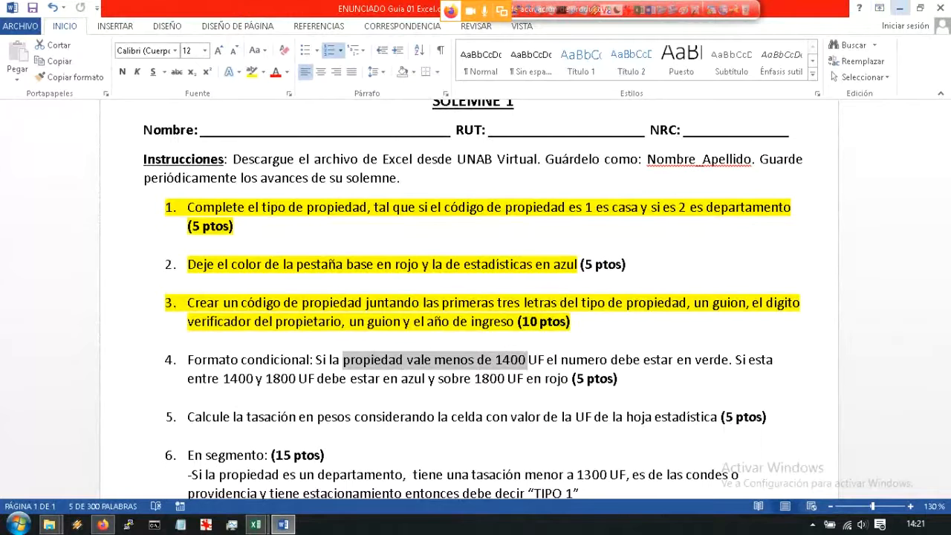
click(899, 7)
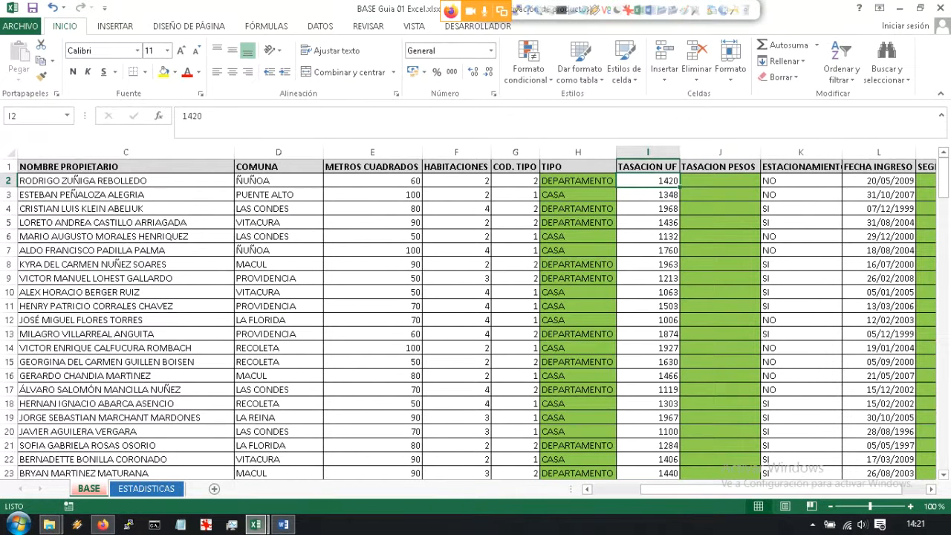
key(shift+Page_Down)
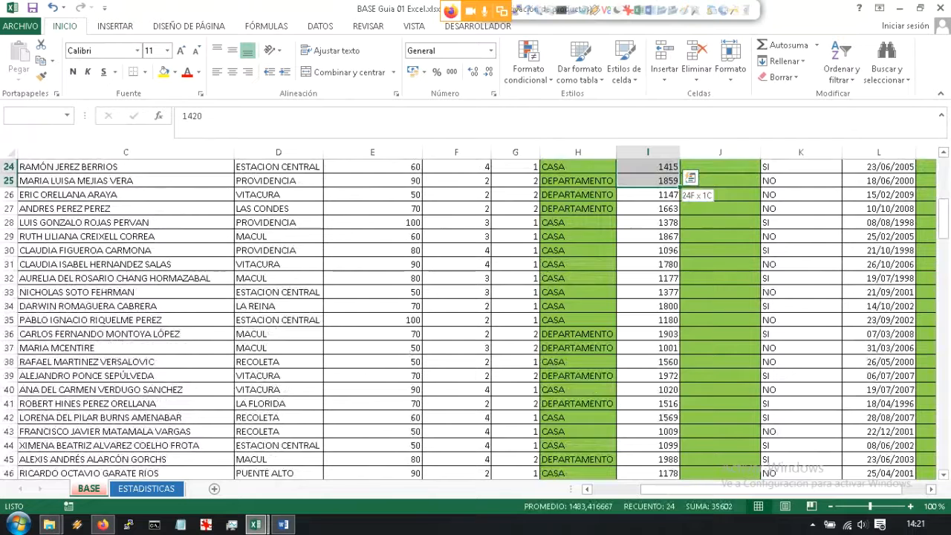
key(shift+Page_Up)
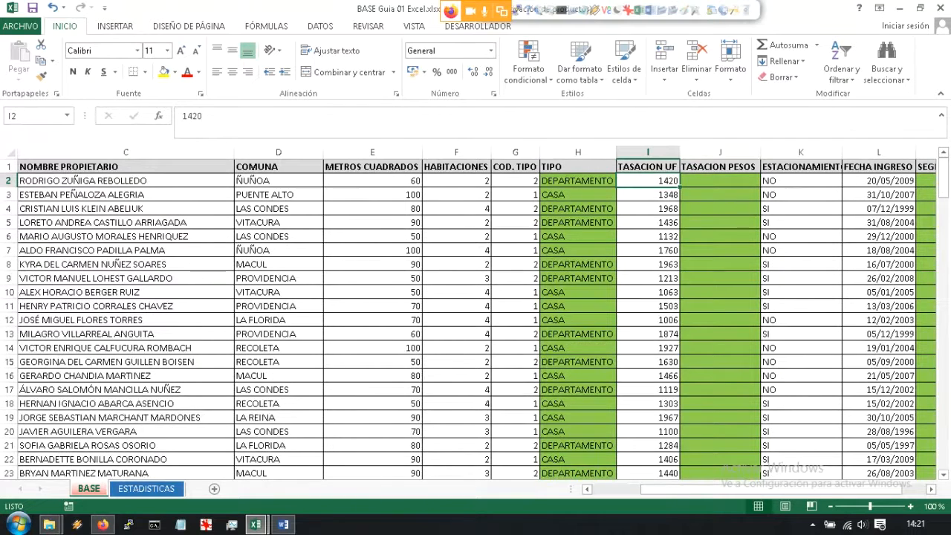
key(ctrl+Page_Down)
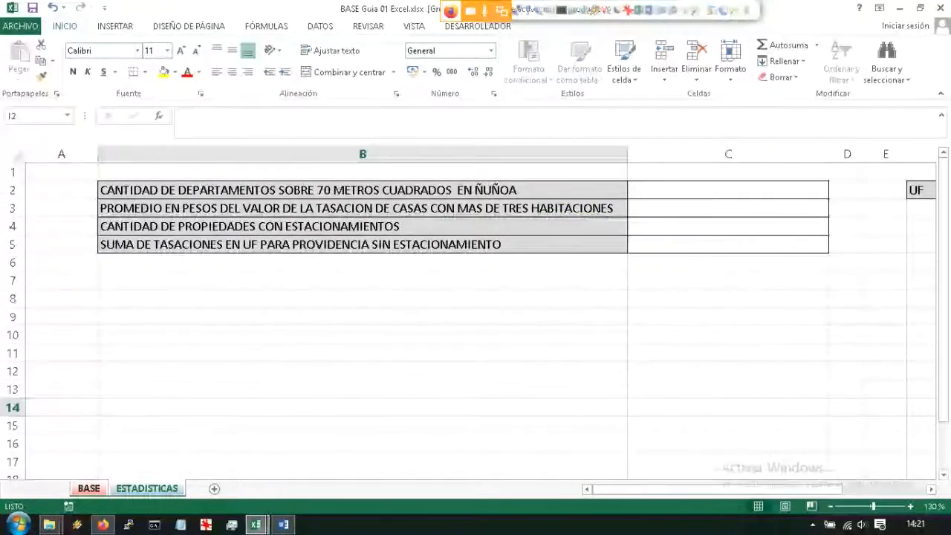
key(ctrl+Page_Up)
key(Right)
key(shift+Down)
key(shift+Down)
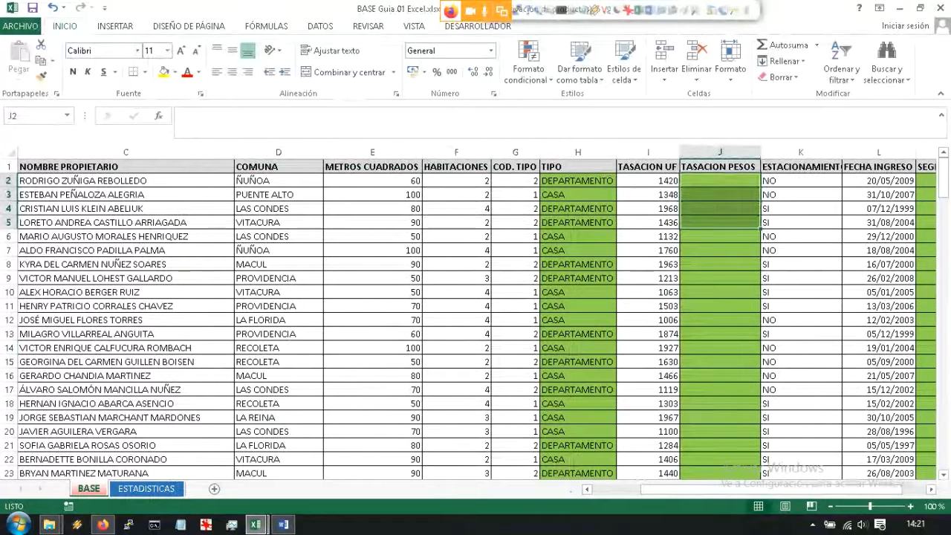
key(shift+Up)
key(shift+Up)
key(shift+Up)
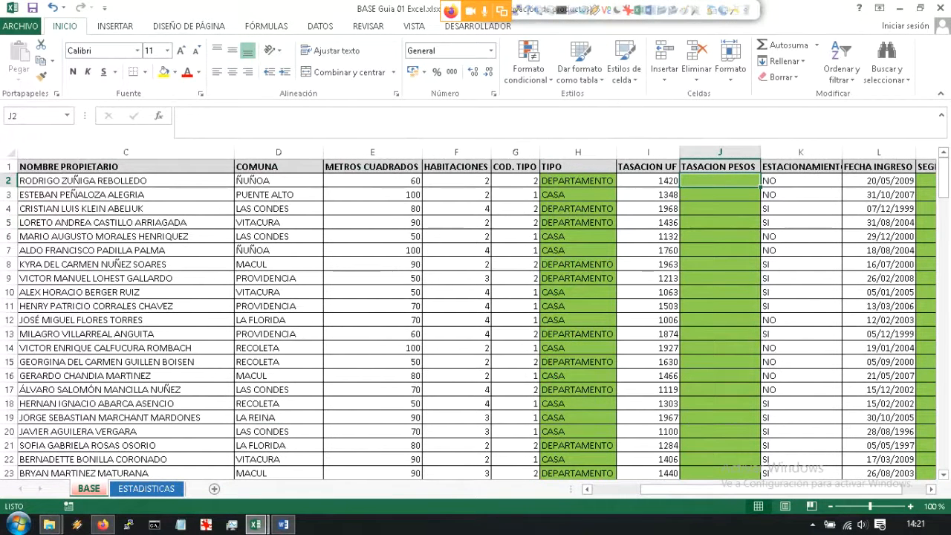
Step: Select the empty TASACION PESOS cells J2:J175 and open the conditional formatting rules for highlighting cells
key(shift+Page_Down)
key(shift+Page_Down)
key(shift+Page_Down)
key(shift+Page_Down)
key(shift+Page_Down)
key(shift+Page_Down)
key(shift+Page_Down)
key(shift+Page_Down)
key(shift+Page_Down)
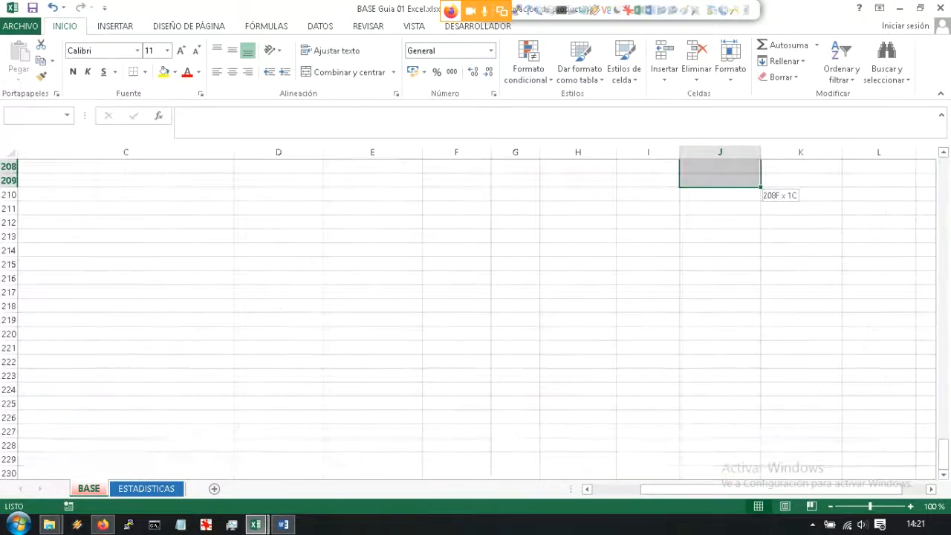
key(shift+Page_Up)
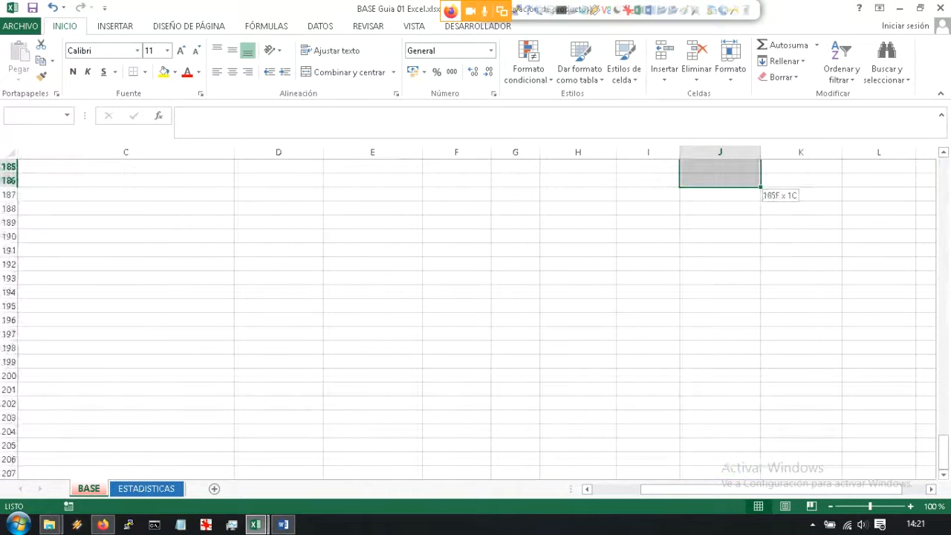
key(shift+Page_Up)
key(shift+Down)
key(shift+Down)
key(shift+Down)
key(shift+Down)
key(shift+Down)
key(shift+Down)
key(shift+Down)
key(shift+Down)
key(shift+Down)
key(shift+Down)
key(shift+Down)
key(shift+Down)
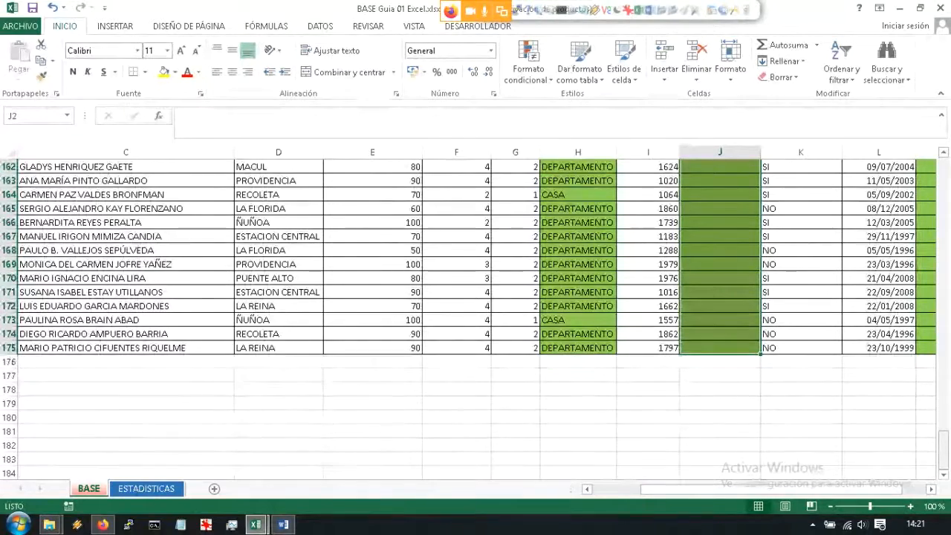
drag(943, 449, 944, 177)
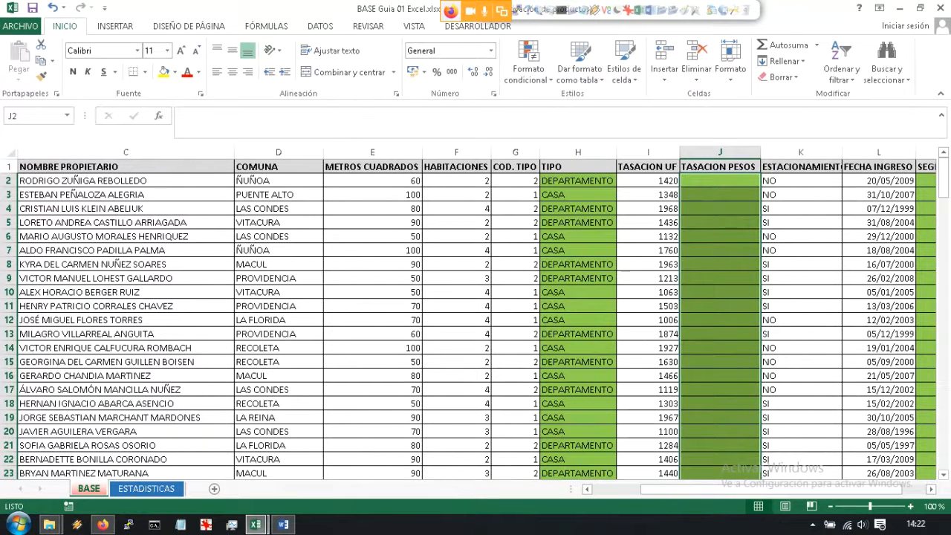
click(528, 64)
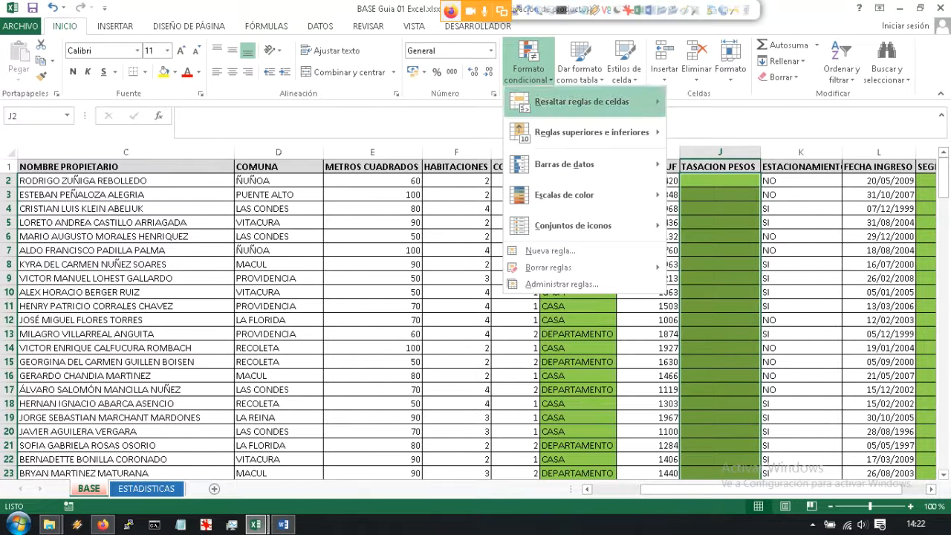
mouse_move(582, 102)
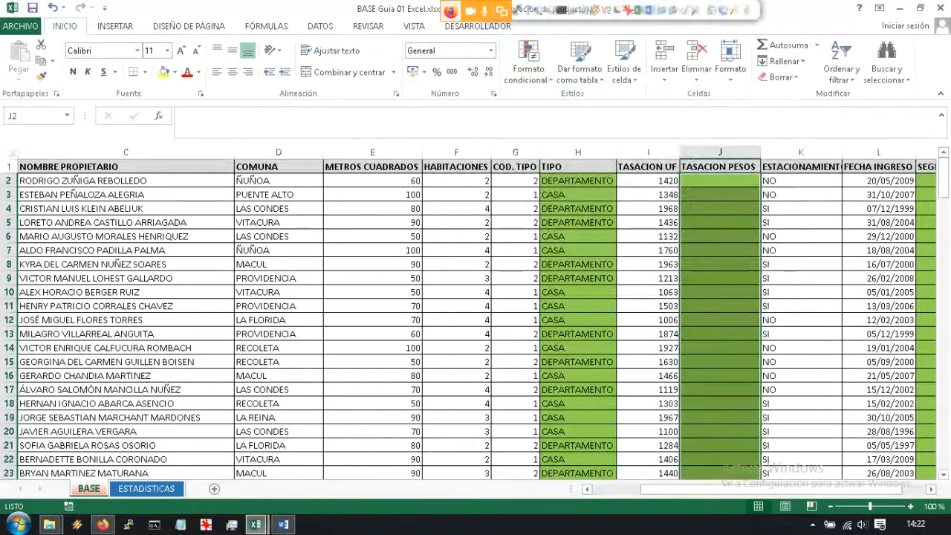
Step: Switch to the Blackboard Collaborate class in Firefox and read the chat questions about the owner's verification digit
click(103, 524)
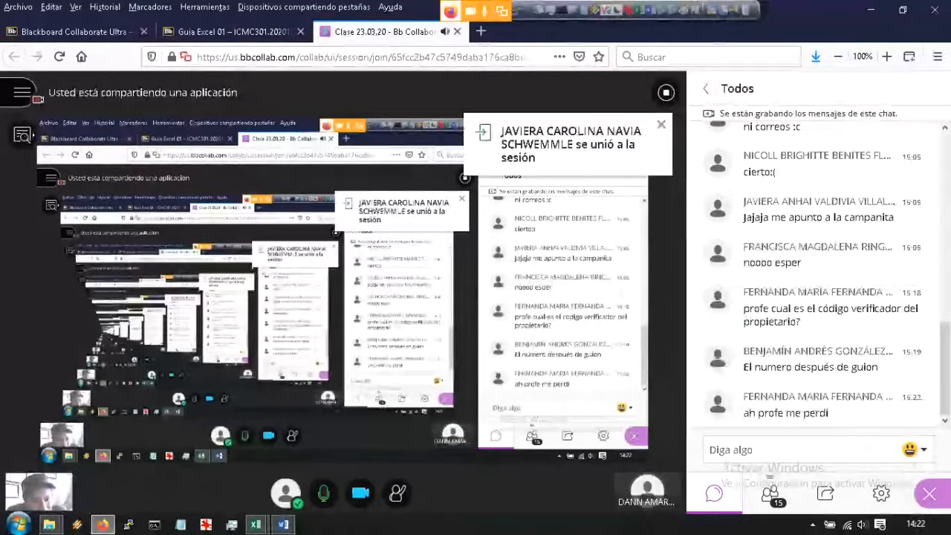
drag(769, 309, 851, 308)
click(851, 310)
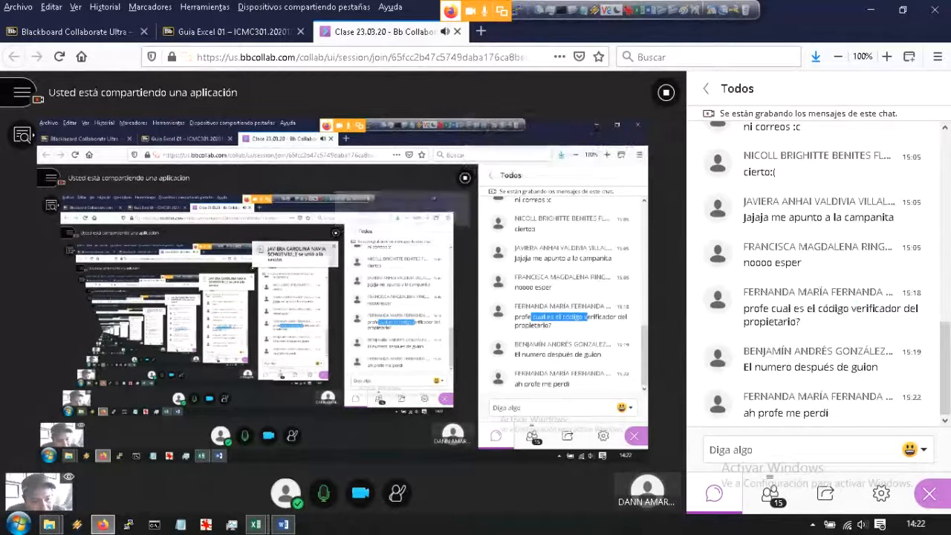
drag(782, 367, 817, 367)
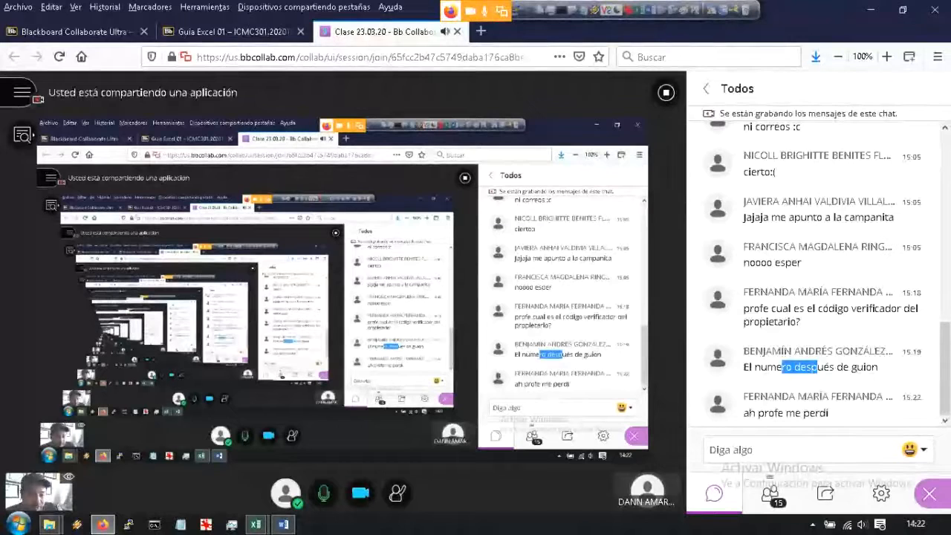
click(805, 414)
drag(804, 413, 775, 413)
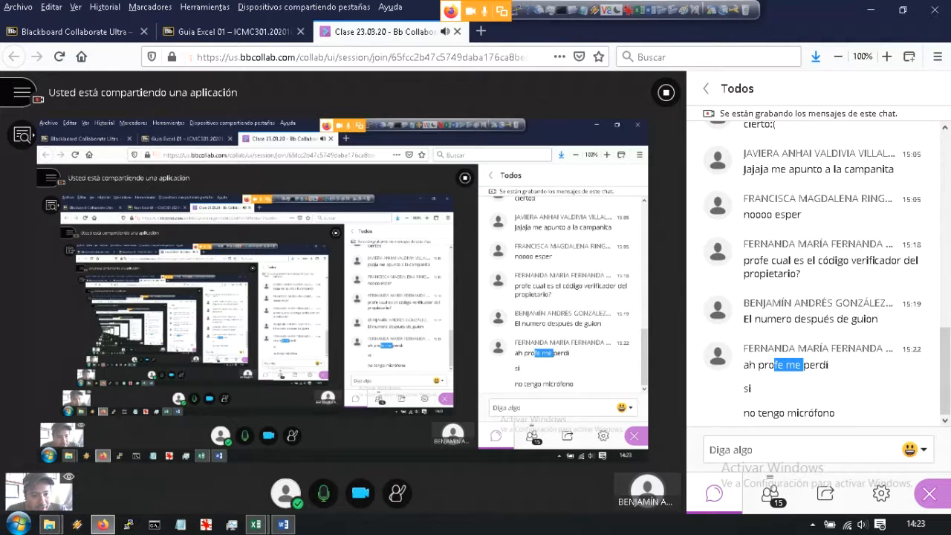
drag(813, 261, 880, 261)
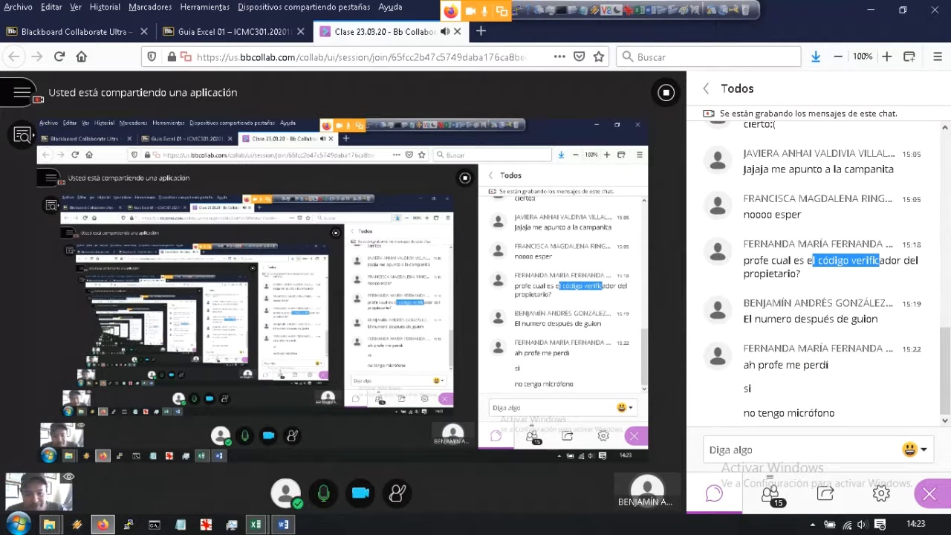
Step: Return to the BASE Guia 01 Excel workbook and review the RUT PROPIETARIO column and the DERECHA(B2;1) part of A2's formula
click(255, 525)
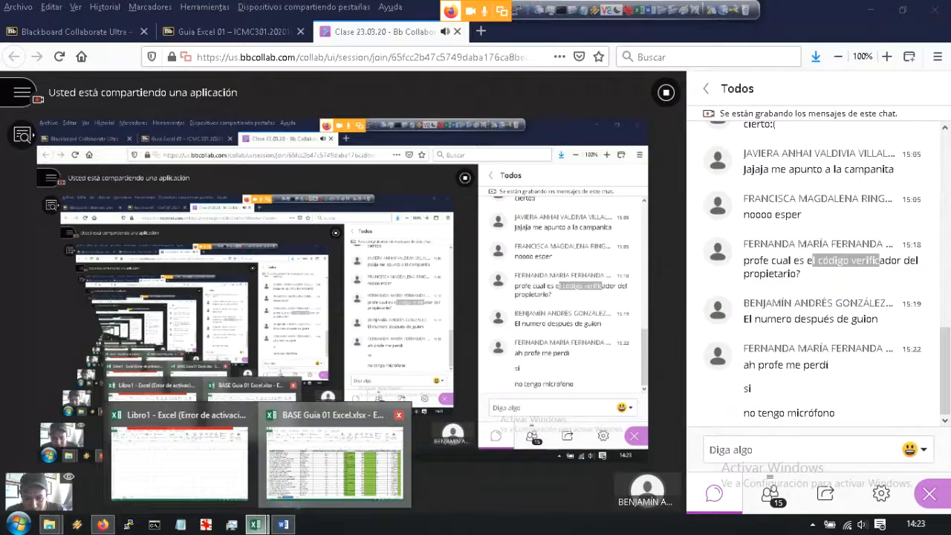
click(335, 453)
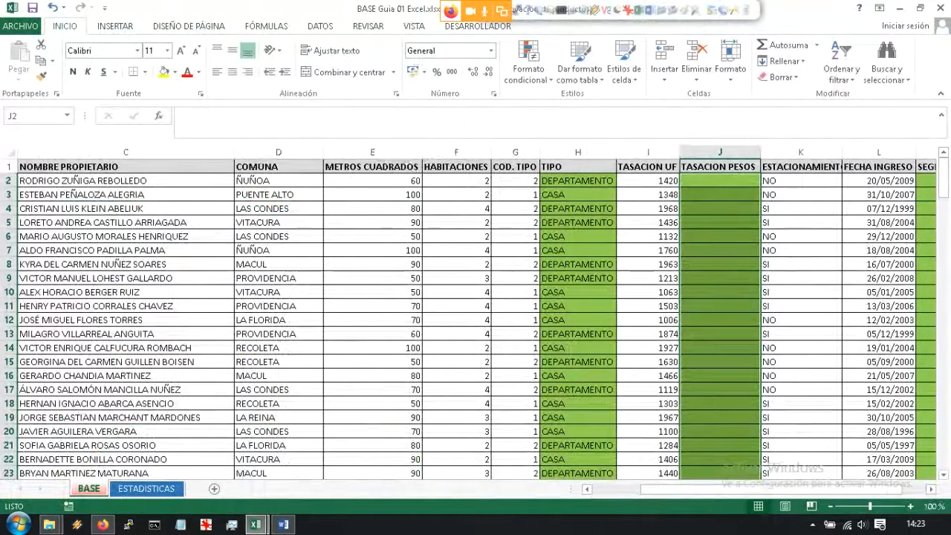
drag(279, 195, 75, 195)
click(233, 236)
click(233, 152)
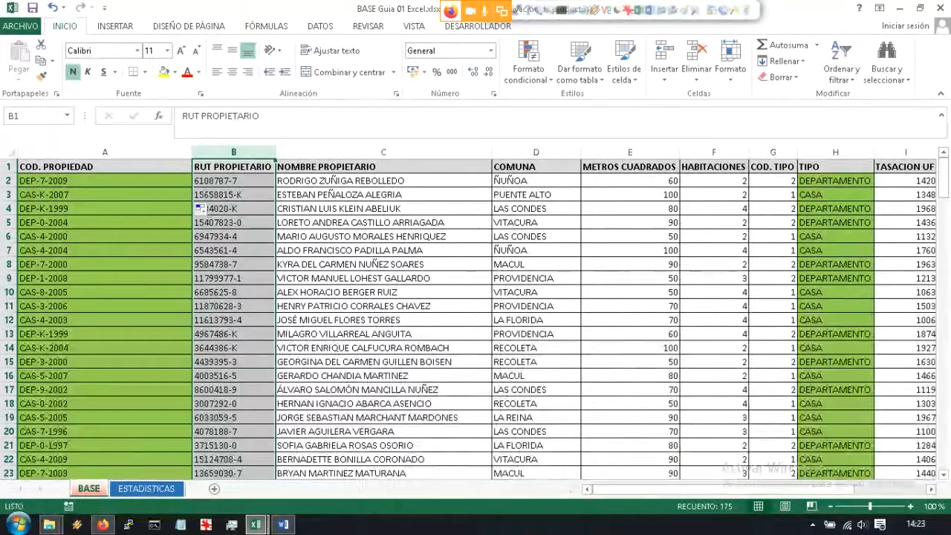
click(234, 181)
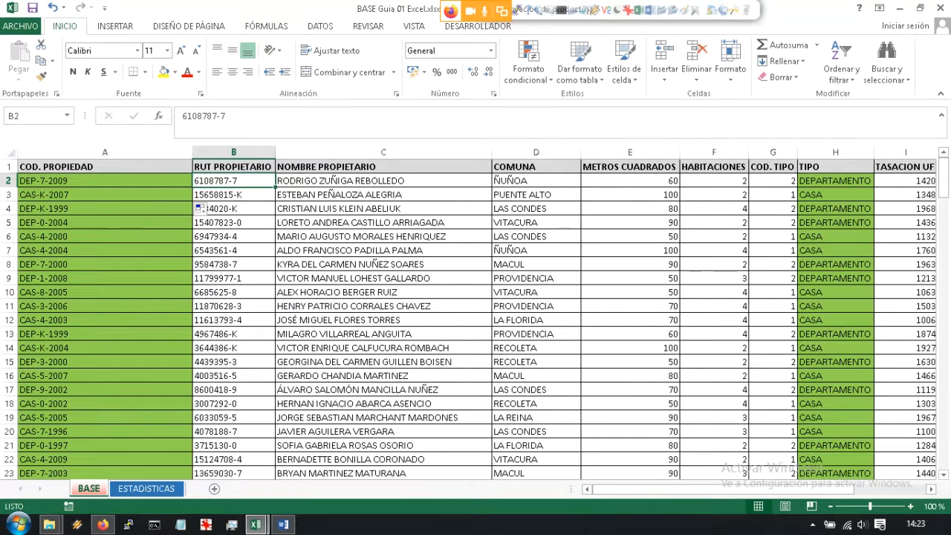
click(105, 180)
drag(340, 116, 405, 116)
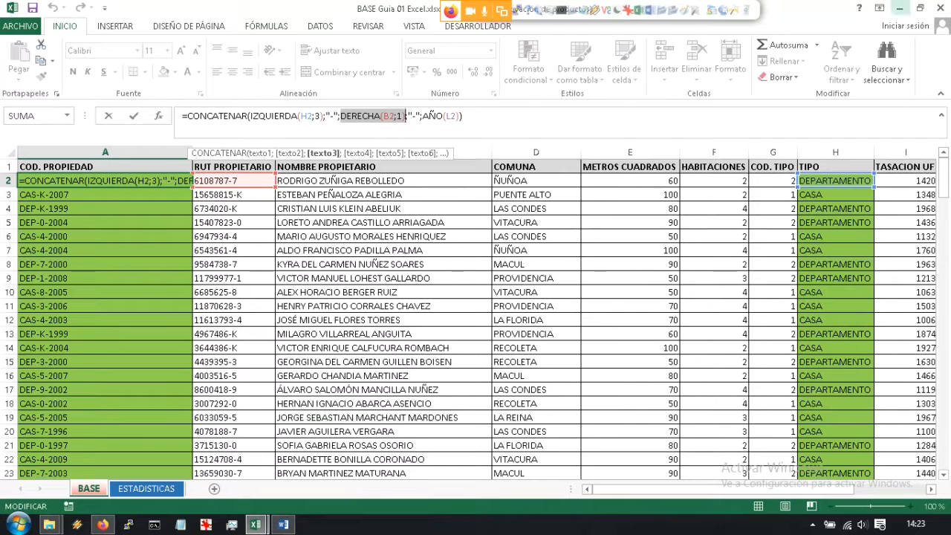
Step: Check the class chat for new questions and discard the pending edit of the property code formula in A2
click(900, 8)
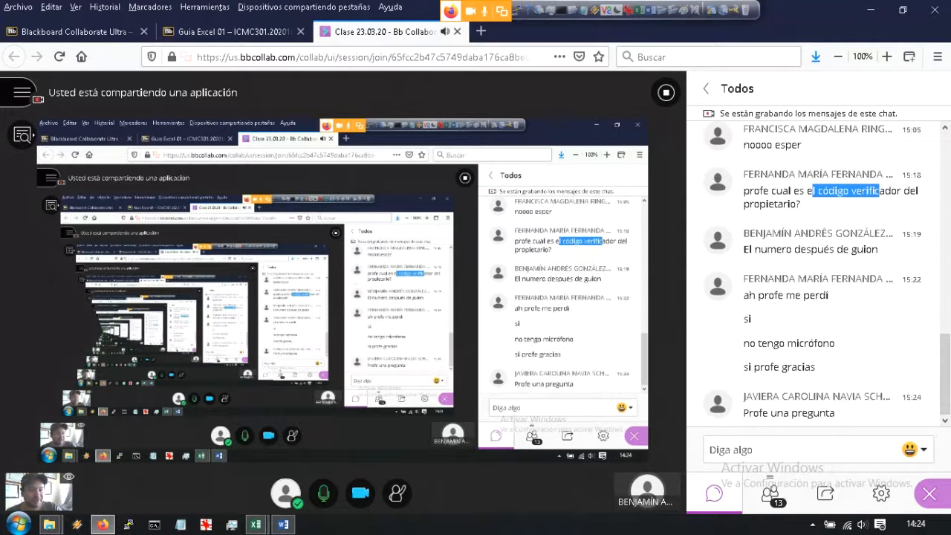
click(872, 10)
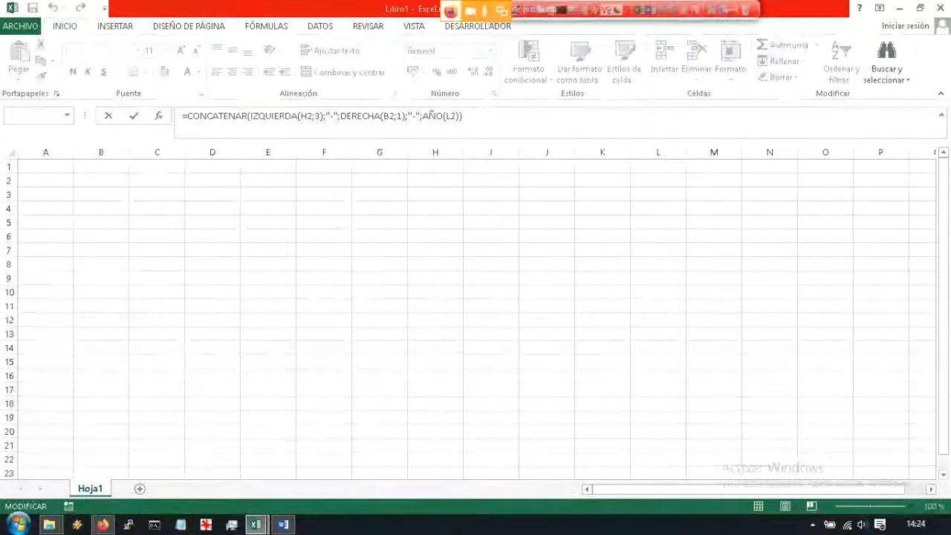
click(324, 251)
mouse_move(256, 525)
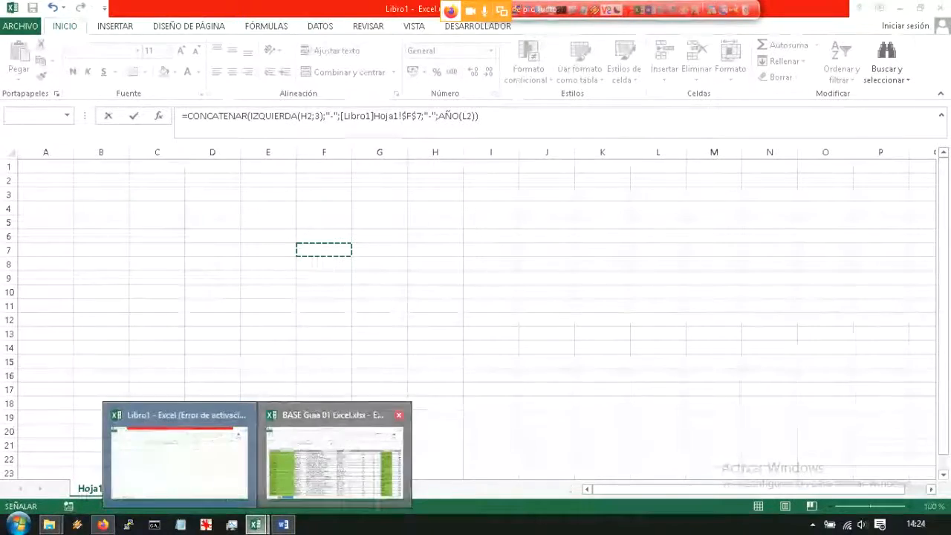
click(335, 455)
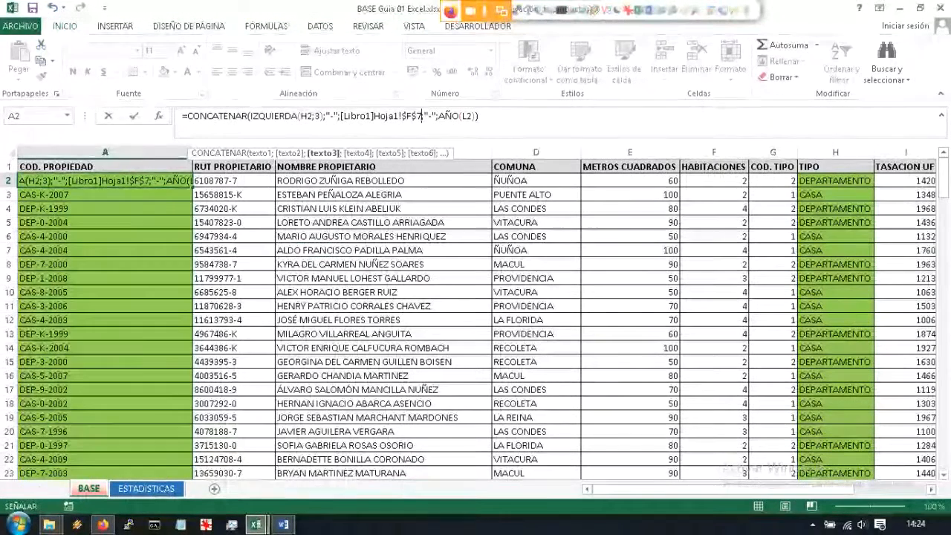
key(Escape)
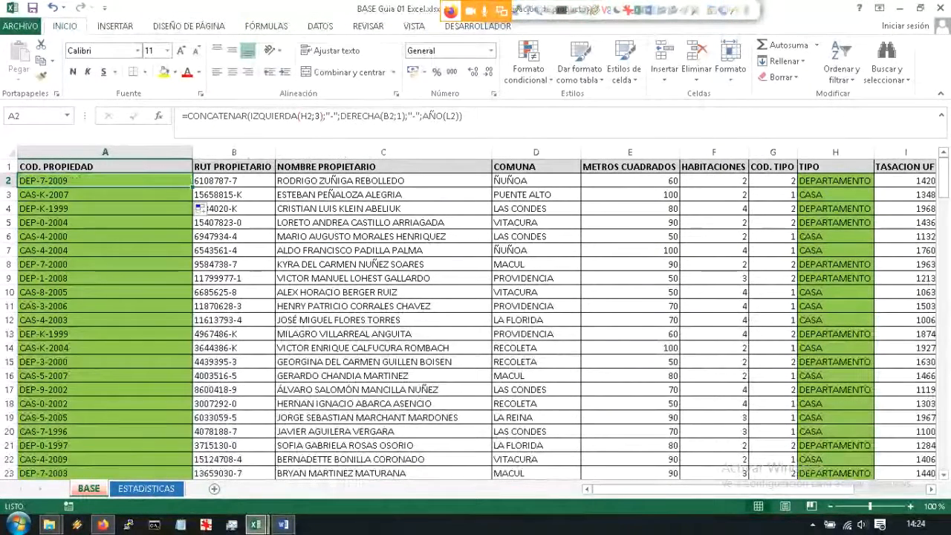
click(103, 525)
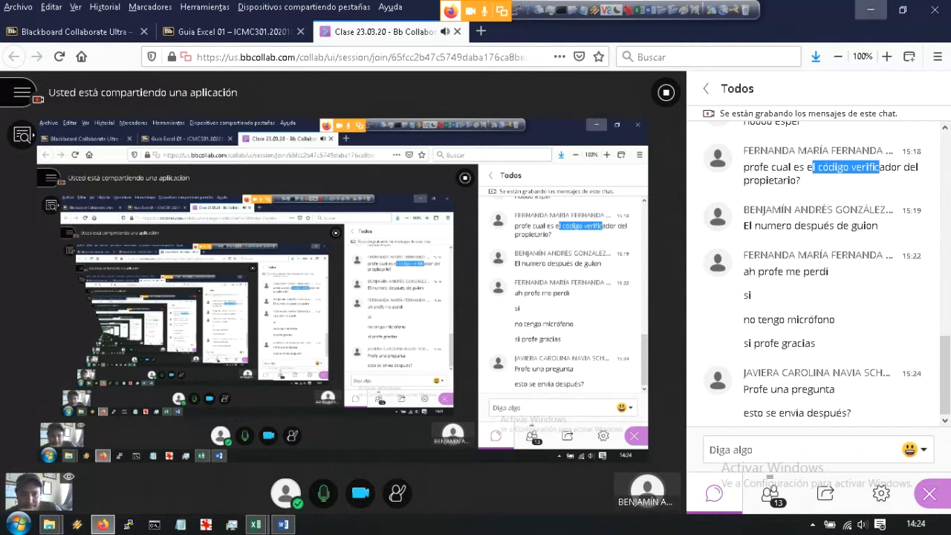
click(871, 9)
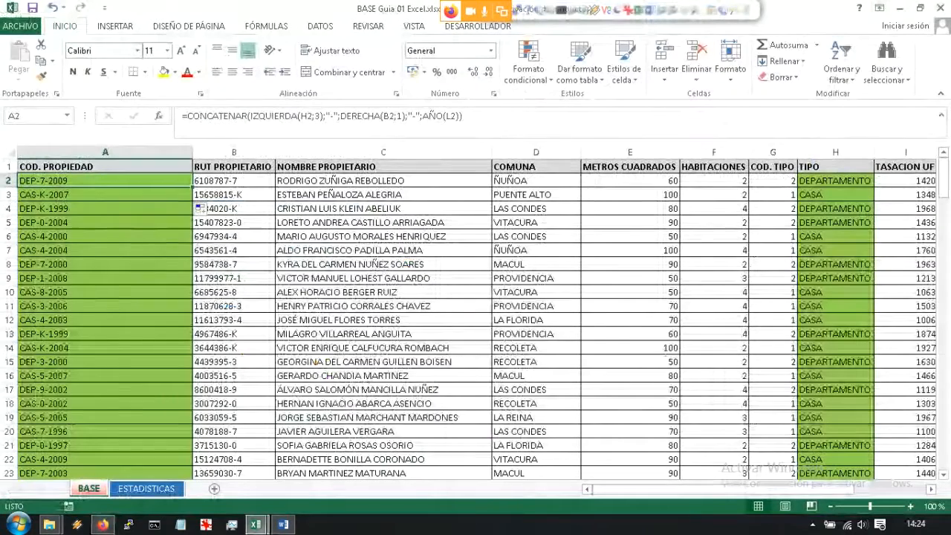
Step: Select all TASACION UF values, cells I2:I175, on the BASE sheet
drag(905, 182, 905, 194)
click(731, 181)
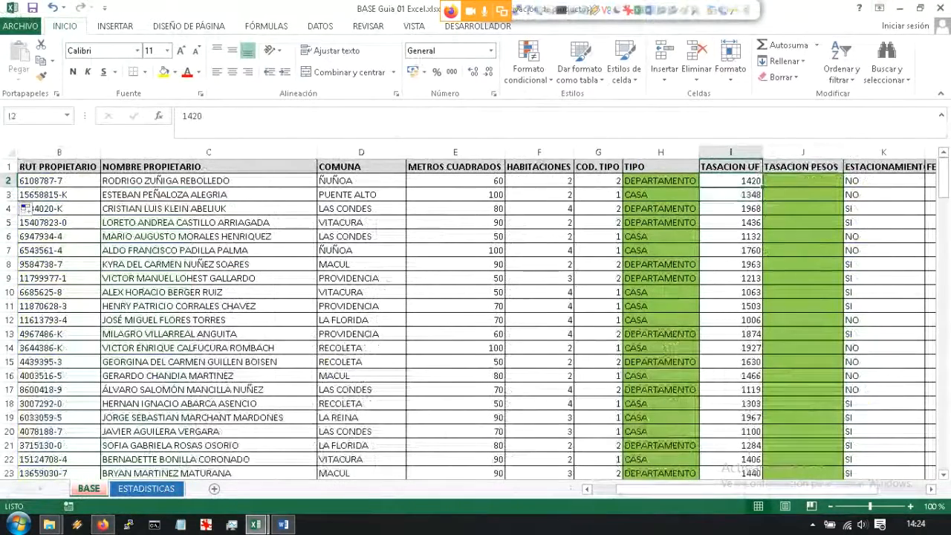
key(ctrl+shift+Down)
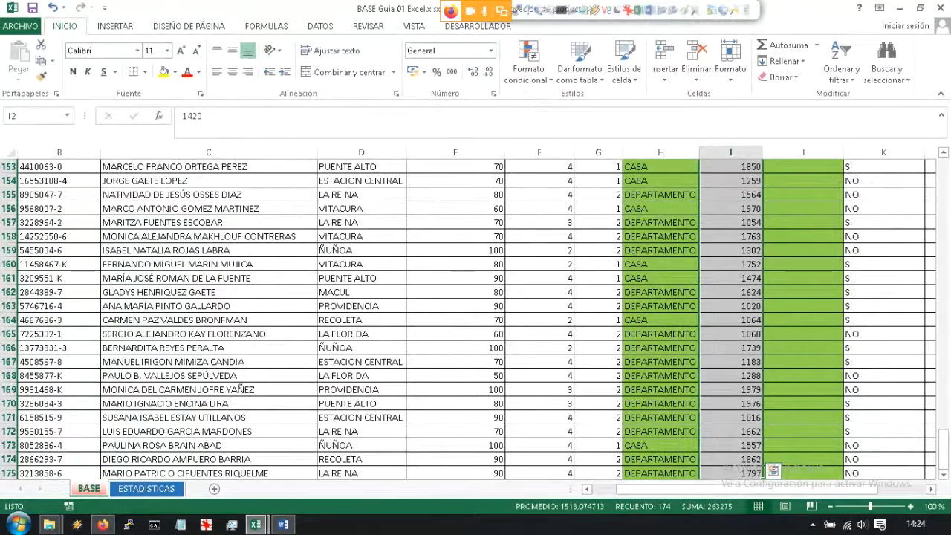
drag(944, 446, 944, 176)
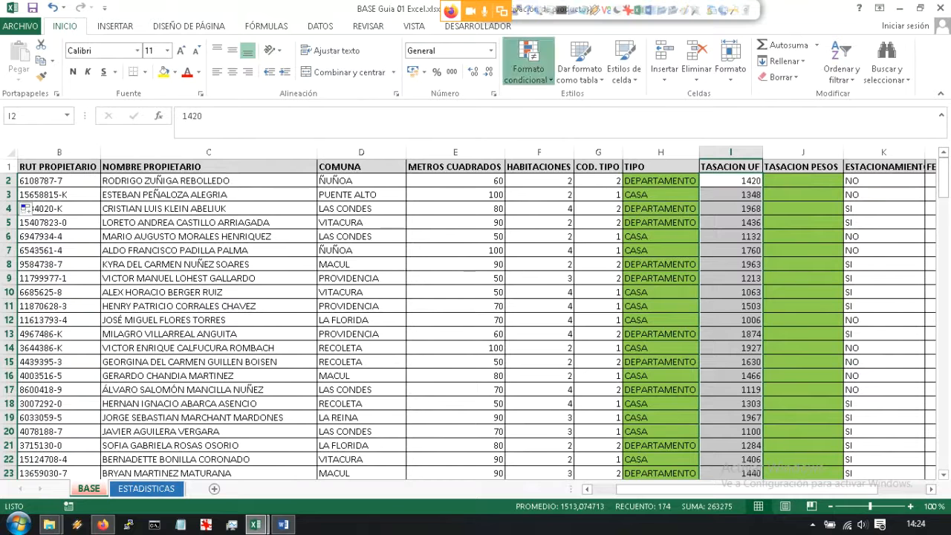
Step: Create a less-than conditional formatting rule with the limit 1400 on the selected TASACION UF values, using a custom format
click(528, 66)
mouse_move(582, 102)
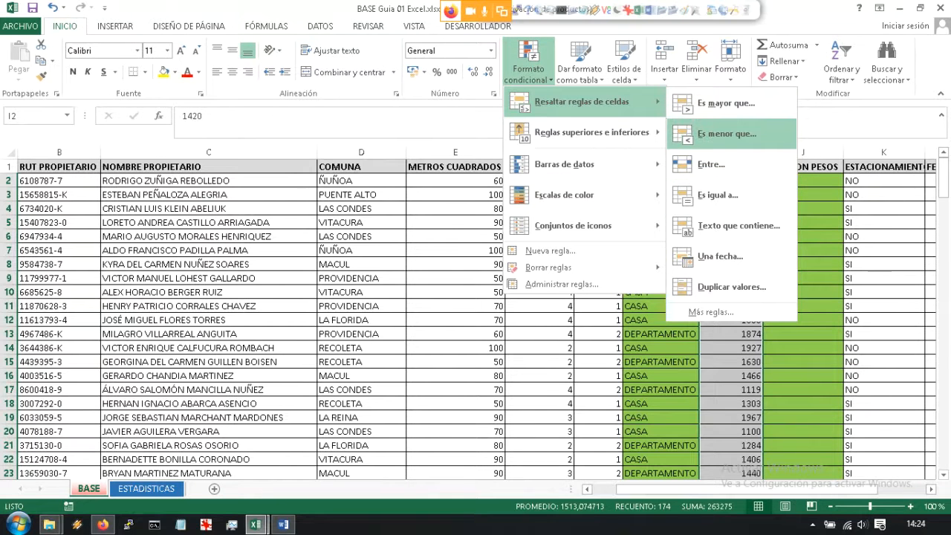
click(727, 134)
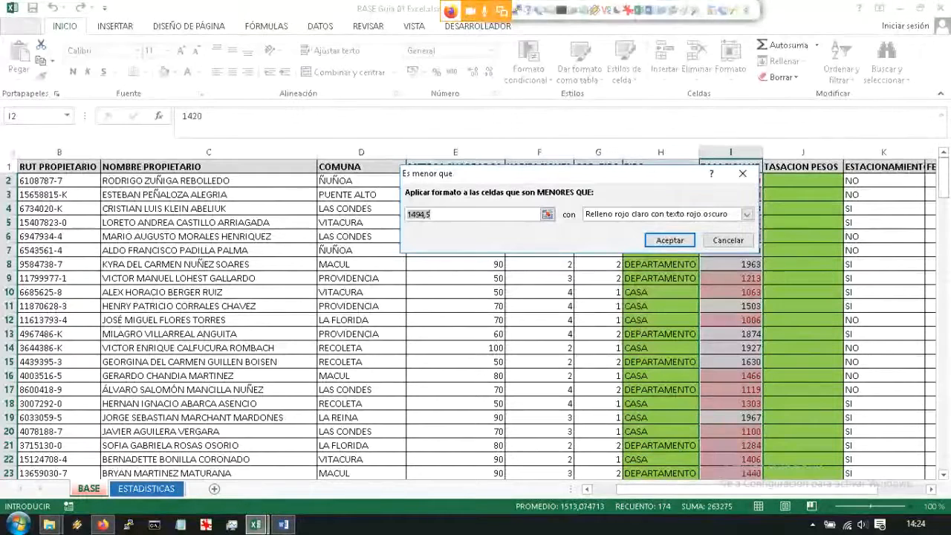
text(1400)
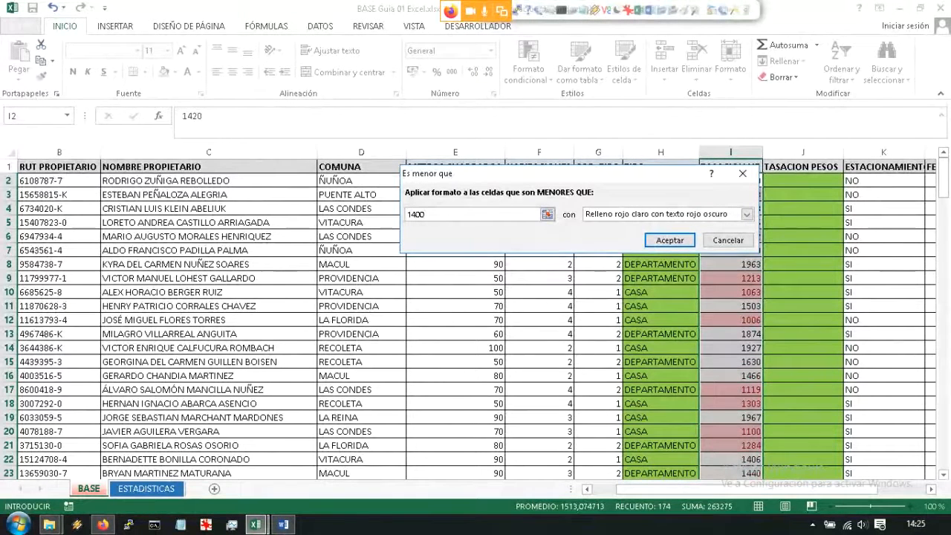
click(747, 214)
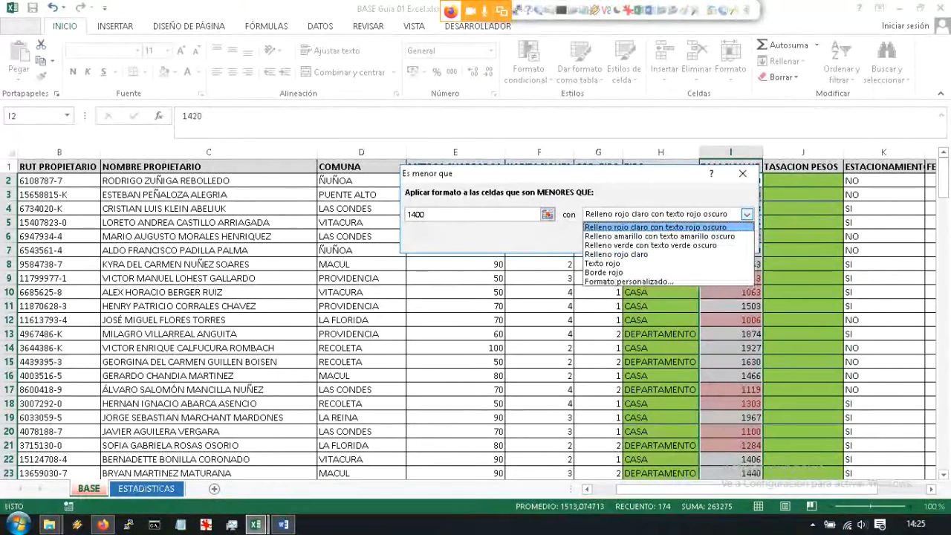
key(Down)
key(Down)
key(Down)
key(Down)
key(Down)
key(Down)
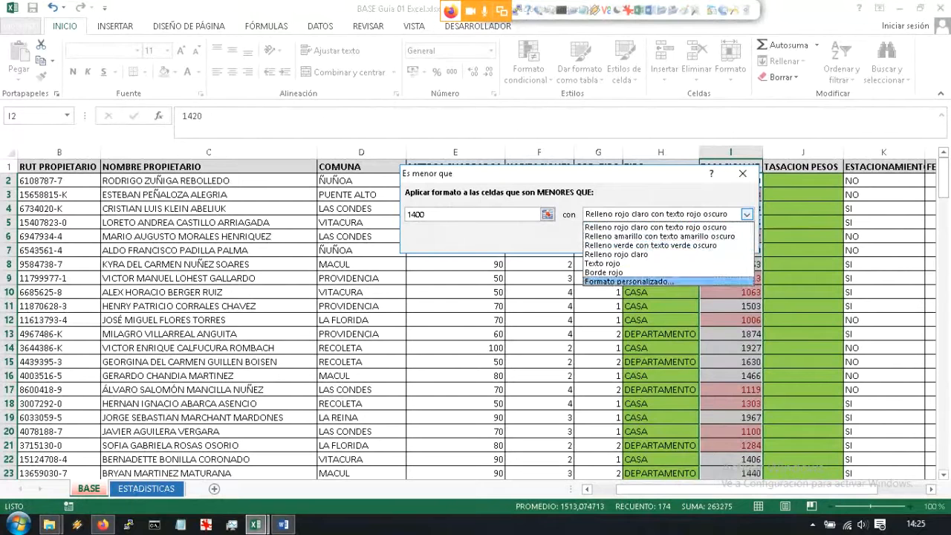
key(Return)
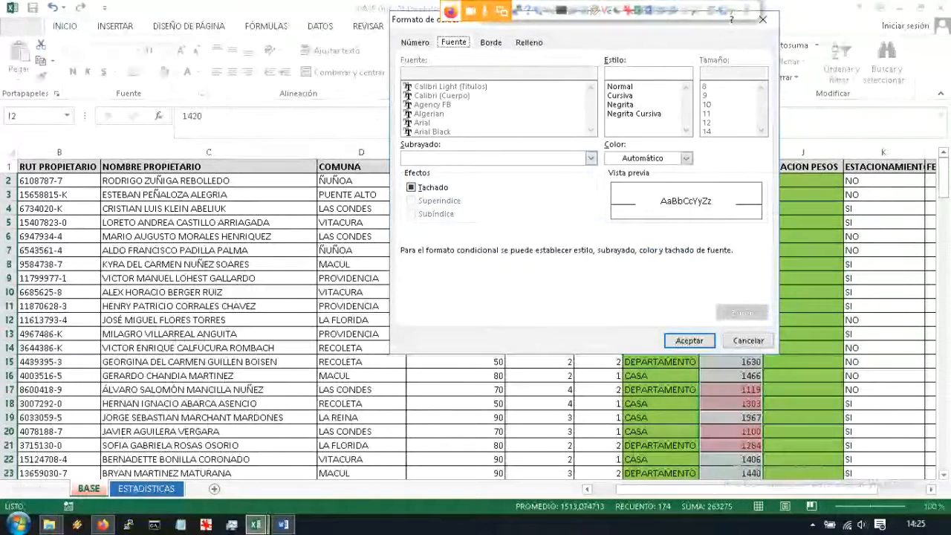
Step: Give the under-1400 rule a bold (Negrita) standard green font and apply it to the TASACION UF values
click(686, 158)
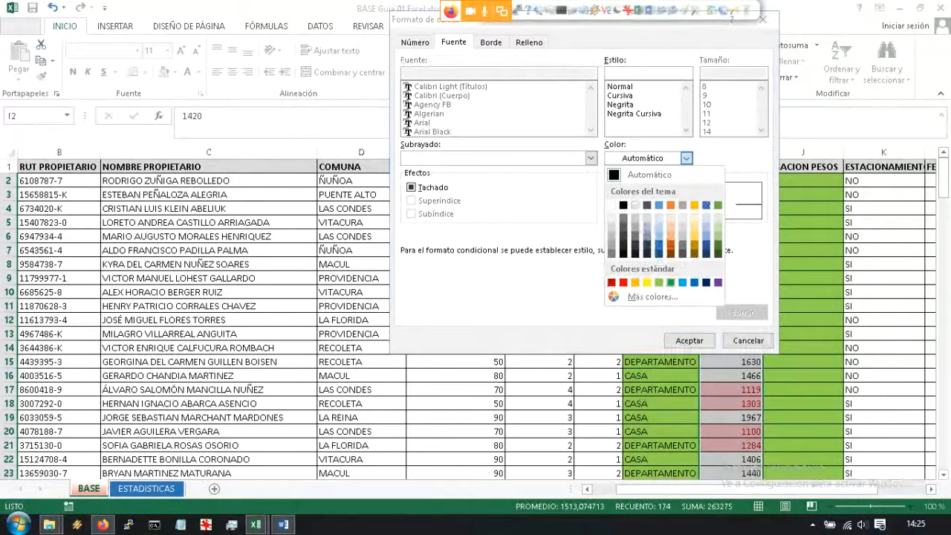
click(670, 283)
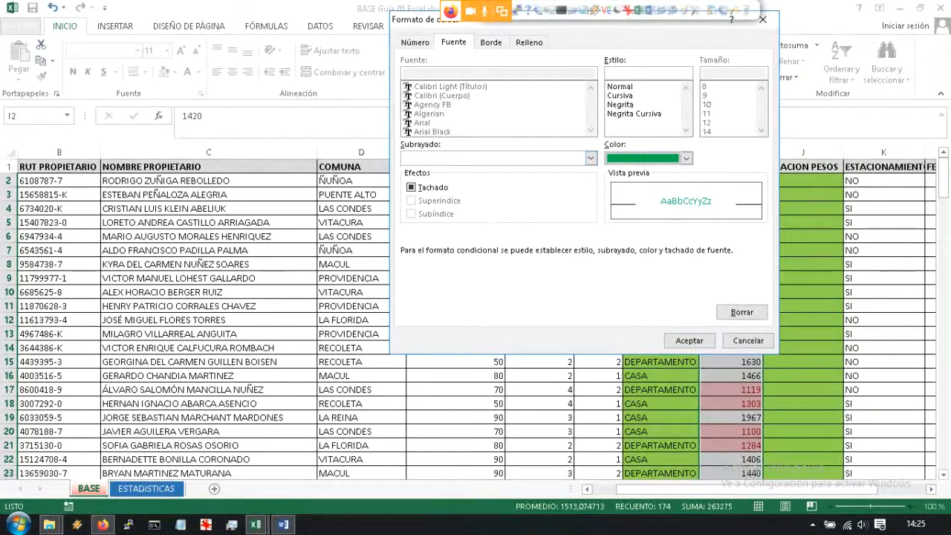
click(622, 104)
click(690, 341)
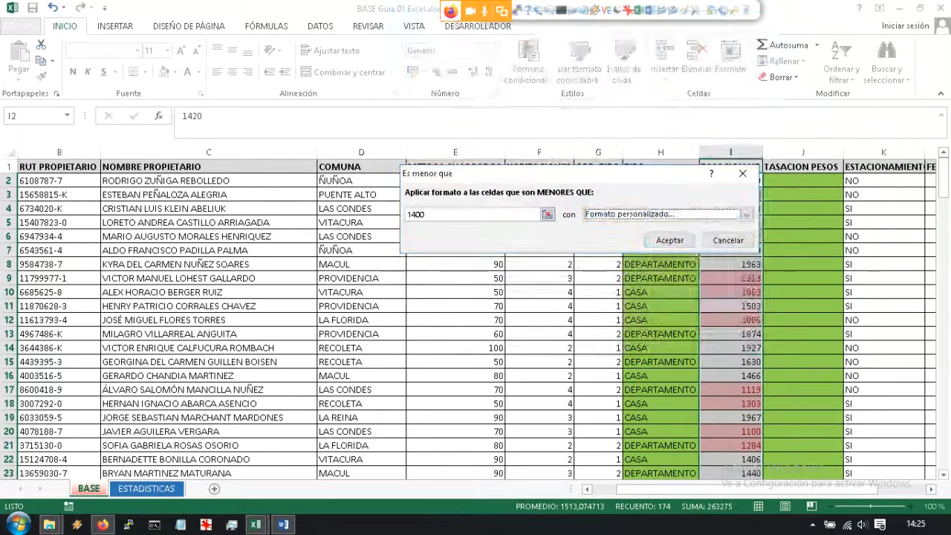
click(669, 240)
click(661, 251)
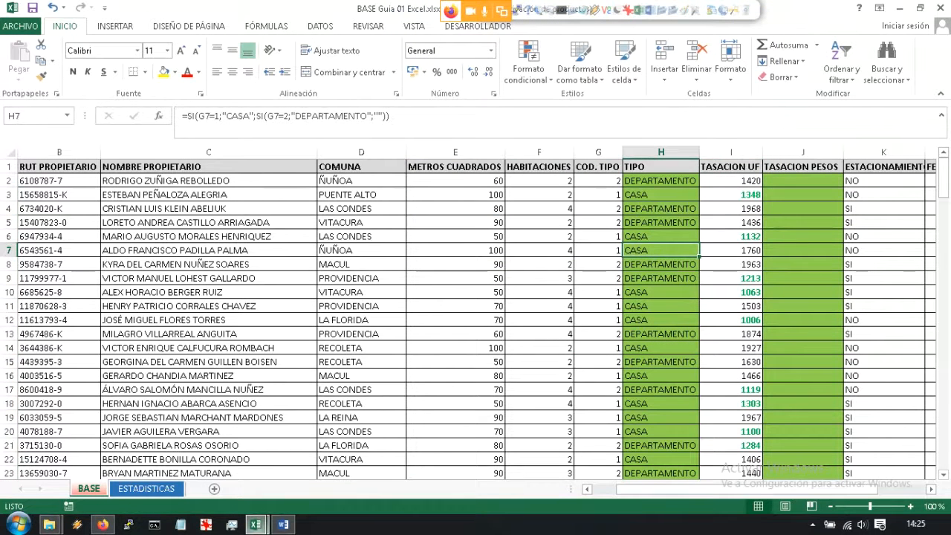
Step: Switch to the Word assignment, read question 4's requirement for the middle UF range, and return to the Excel workbook
click(257, 524)
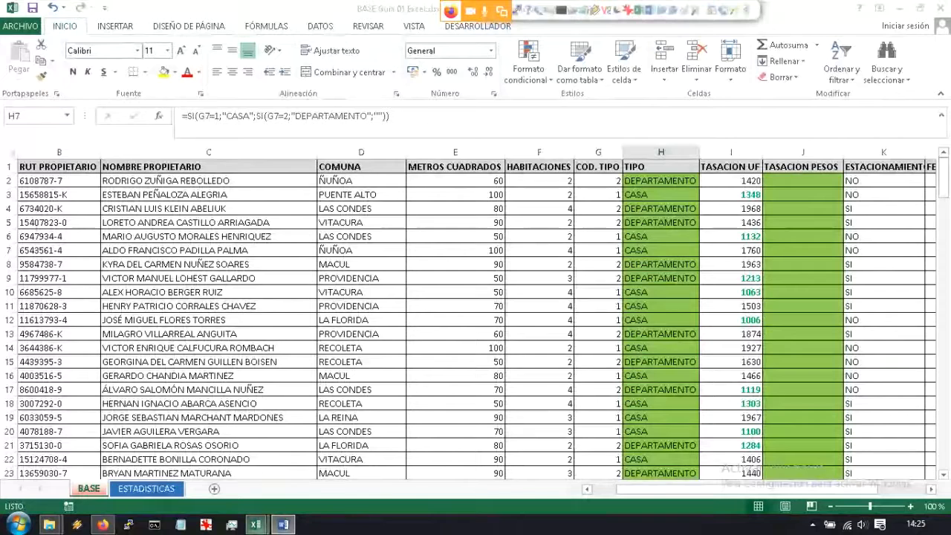
click(283, 525)
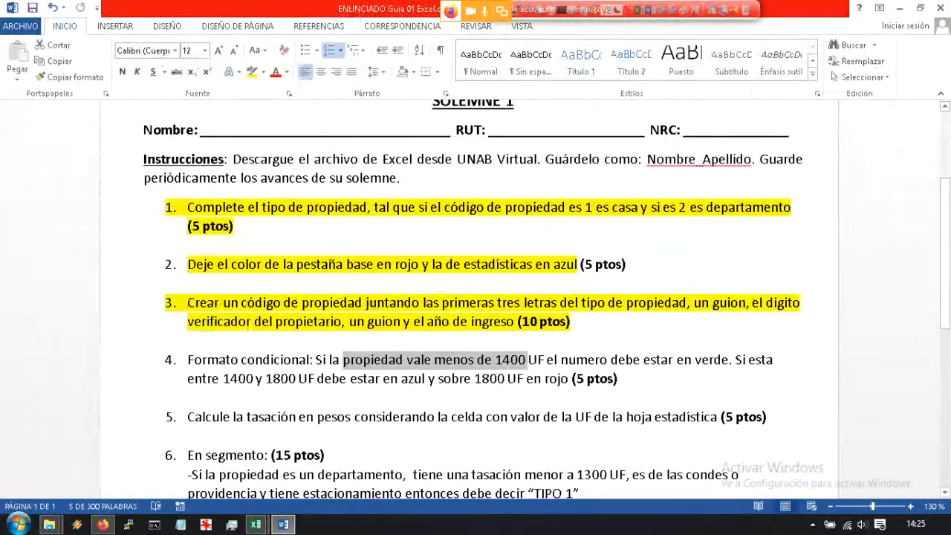
click(272, 379)
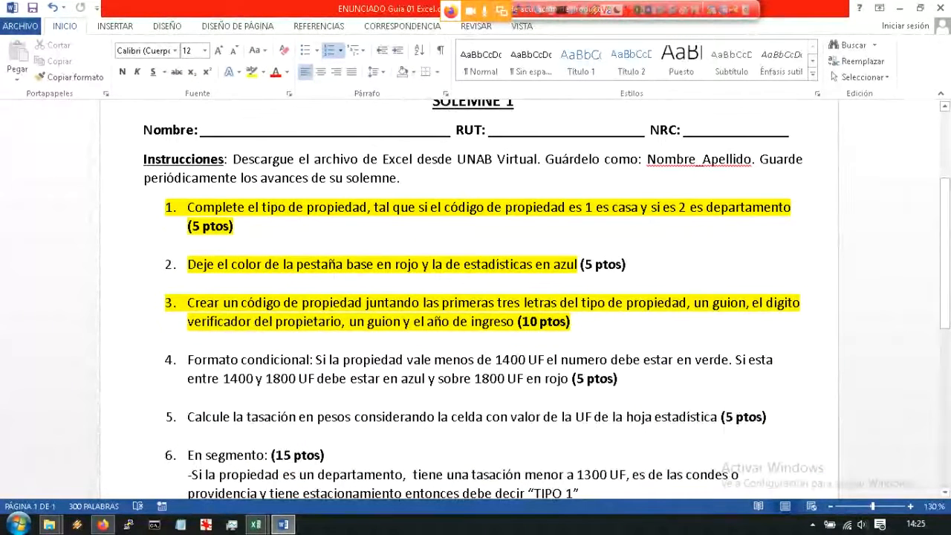
click(899, 8)
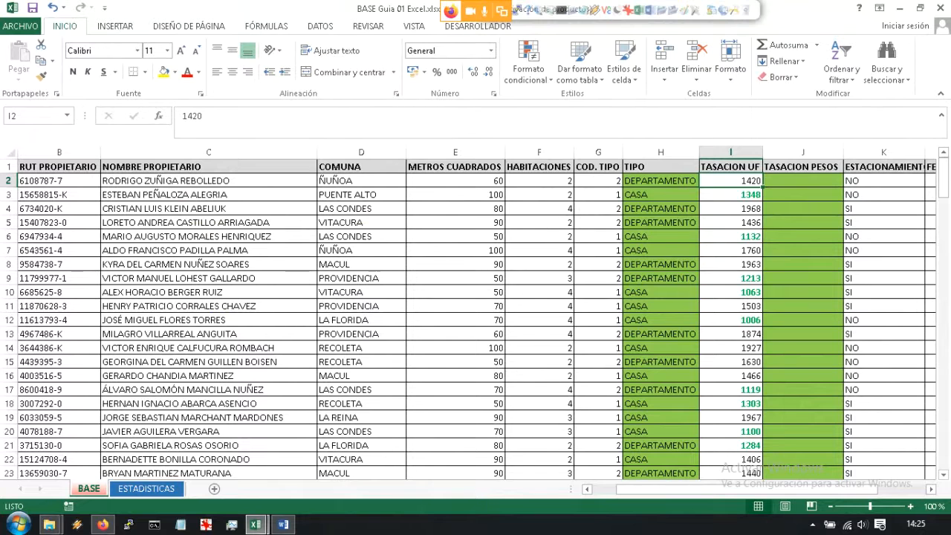
Step: Add a conditional formatting rule for values between 1400 and 1800 on TASACION UF cells I2:I175, using a custom format
key(ctrl+shift+Down)
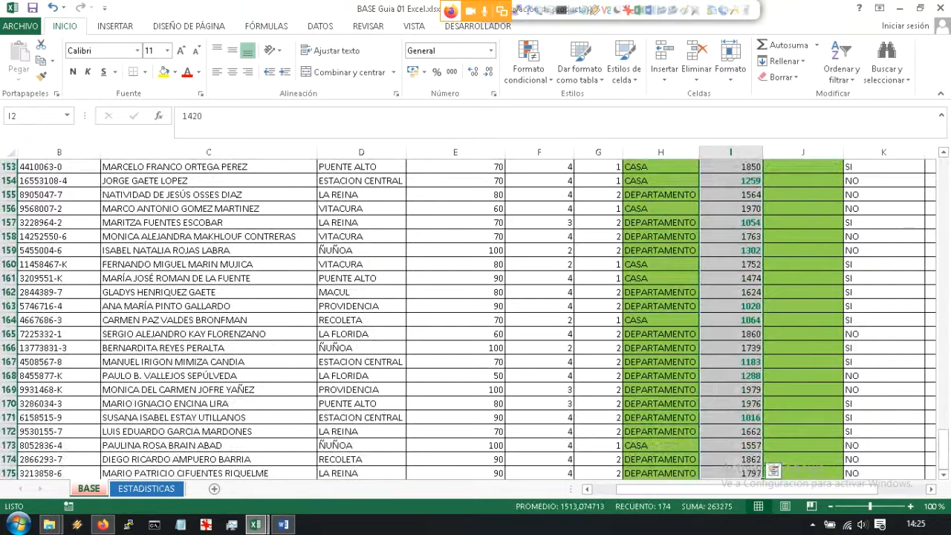
click(529, 67)
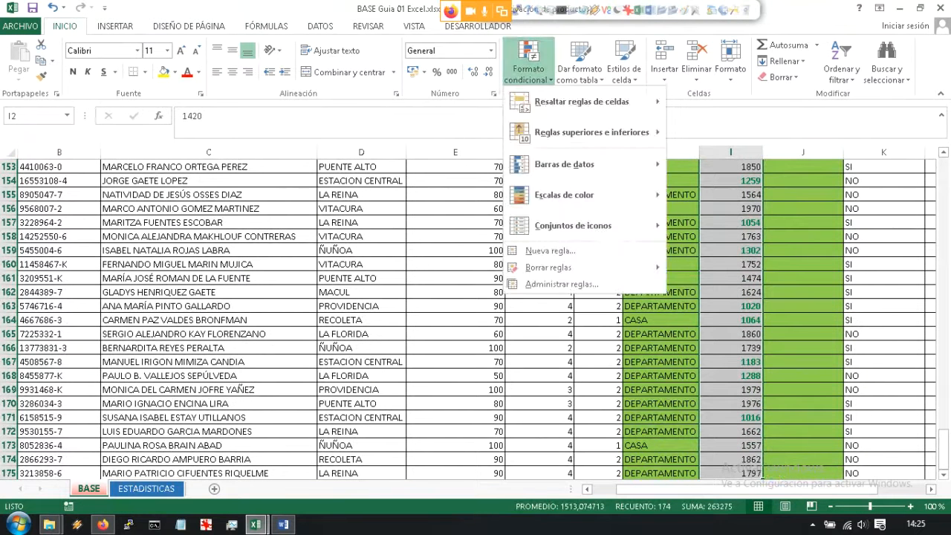
mouse_move(582, 102)
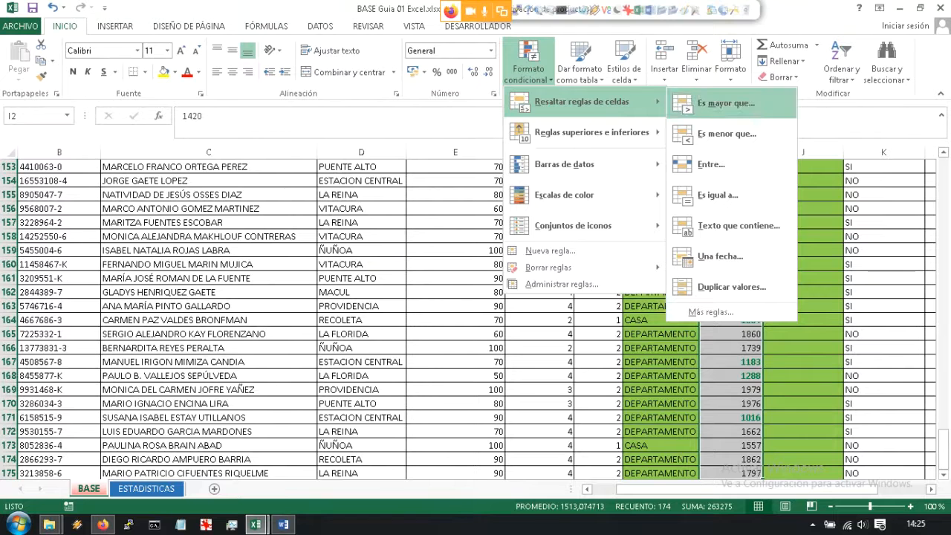
click(712, 164)
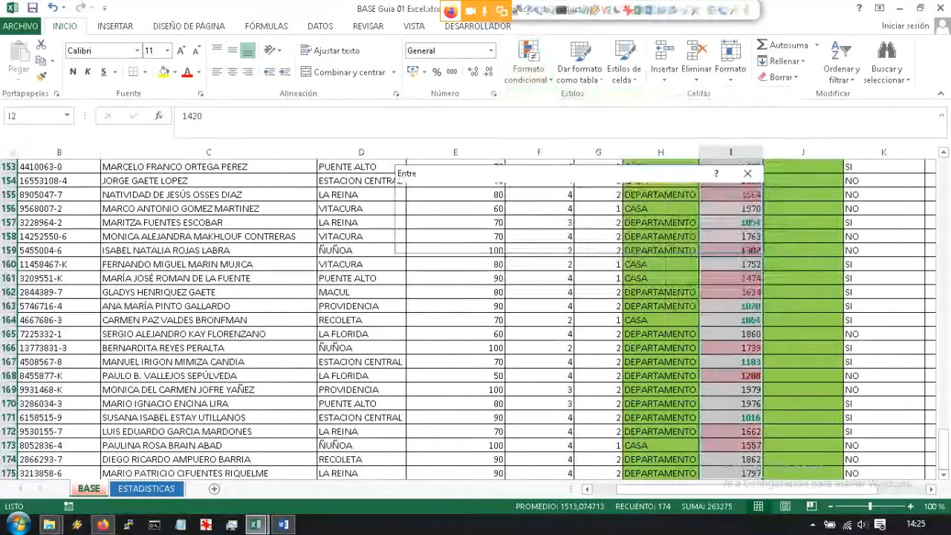
text(1400)
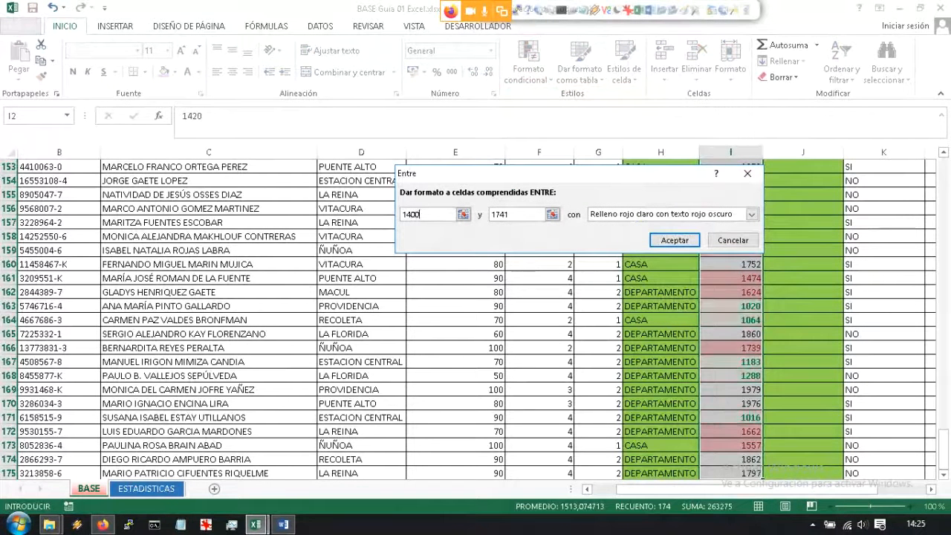
key(Tab)
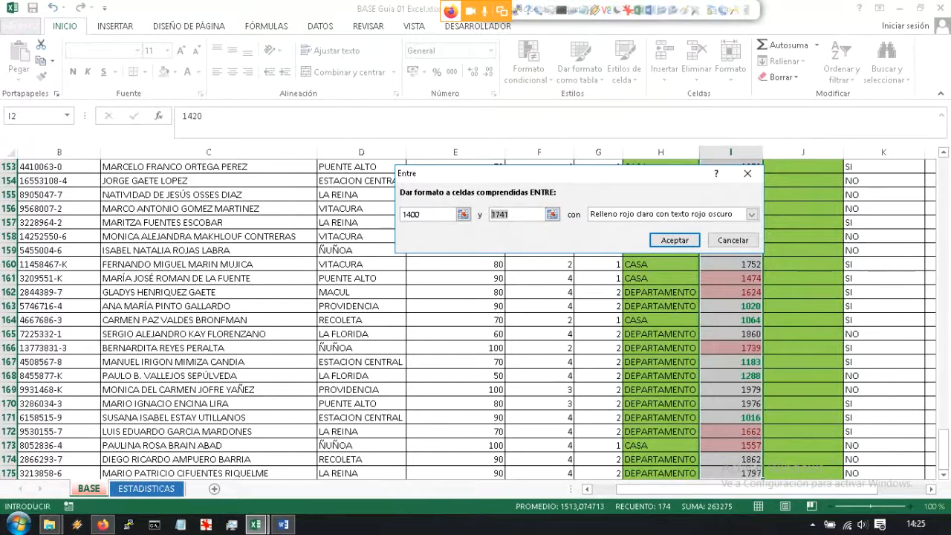
text(1800)
click(752, 214)
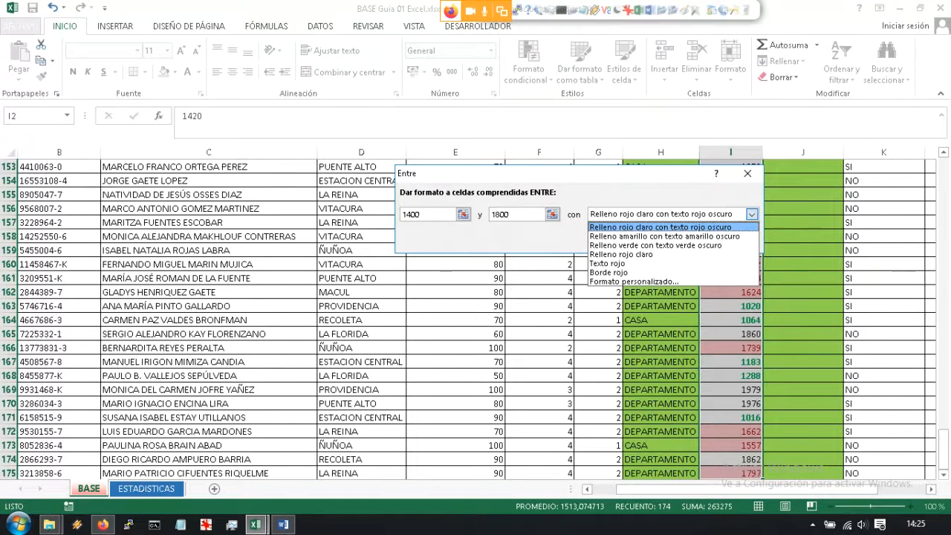
click(633, 282)
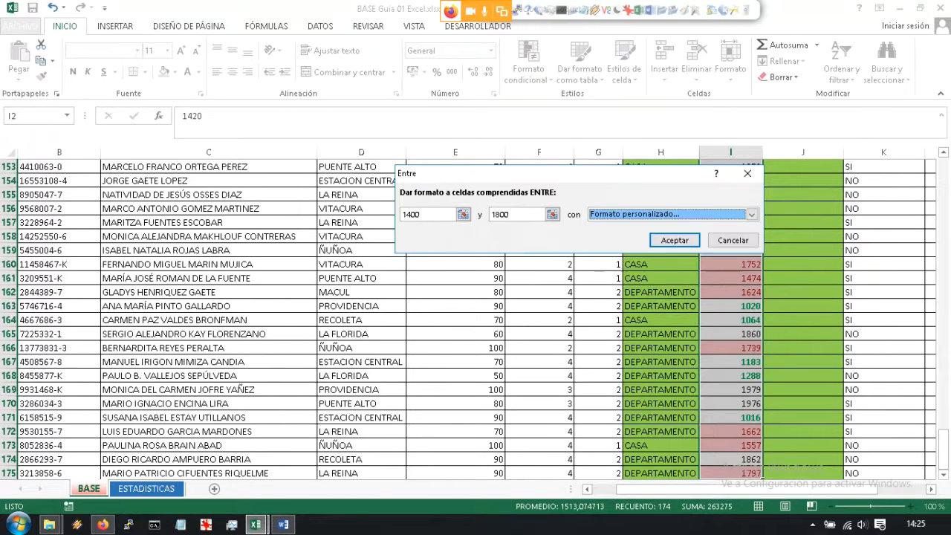
Step: Give the 1400 to 1800 rule a bold (Negrita) blue theme font and apply it to the TASACION UF values
click(686, 158)
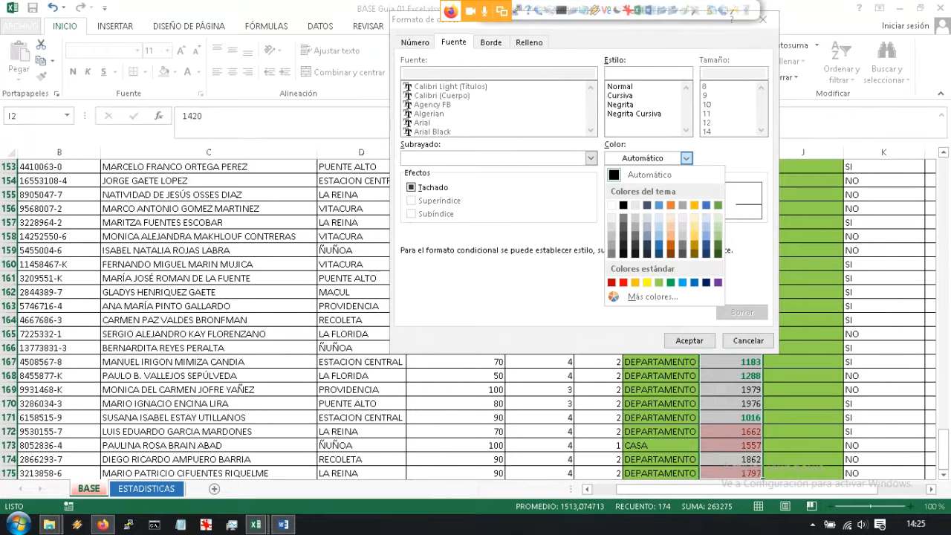
click(659, 206)
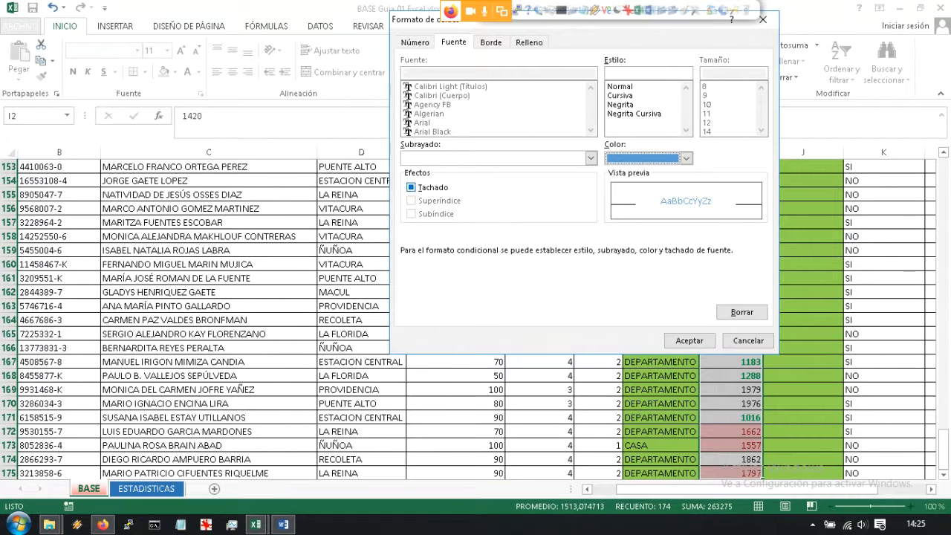
click(621, 105)
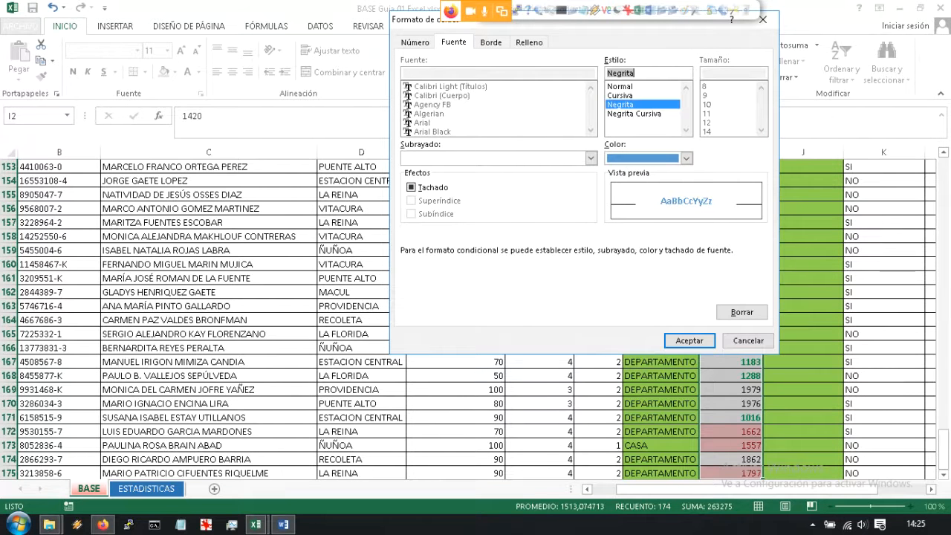
click(689, 340)
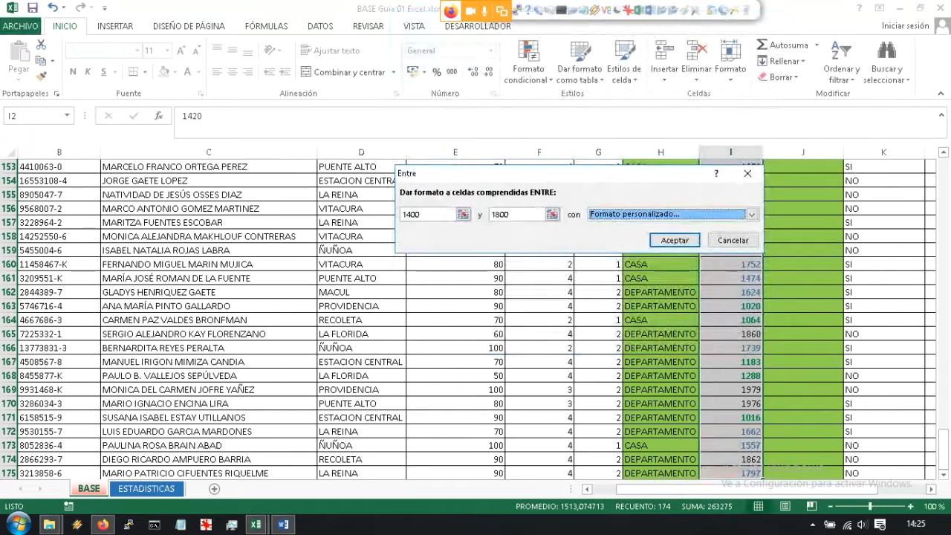
click(675, 240)
click(803, 249)
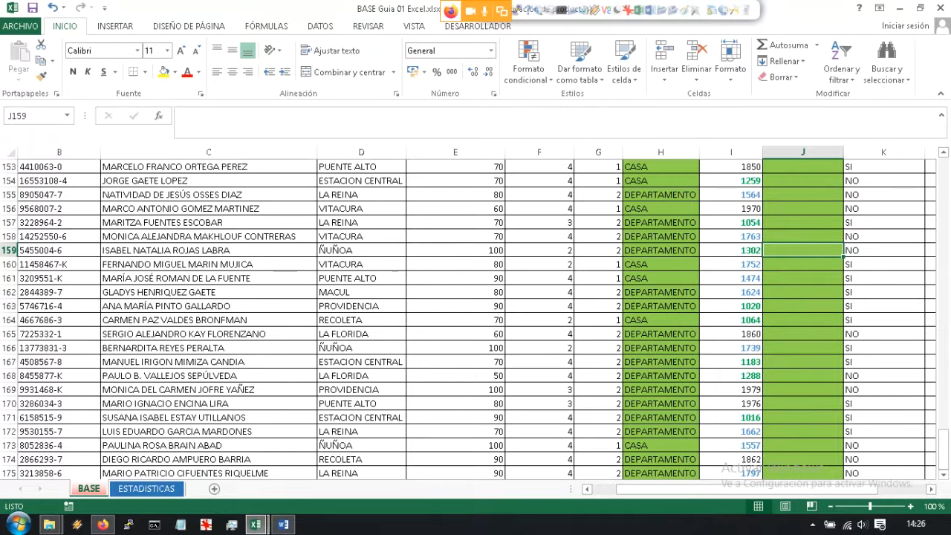
Step: Inspect the font colours in I156:I158, check question 4's over-1800 UF requirement in the Word assignment, and return to Excel
click(732, 209)
click(731, 222)
click(731, 237)
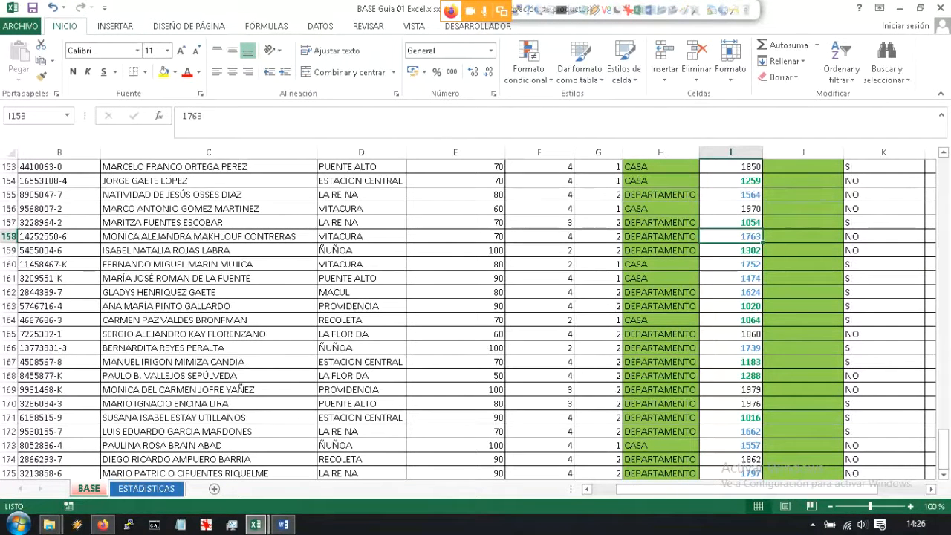
click(283, 525)
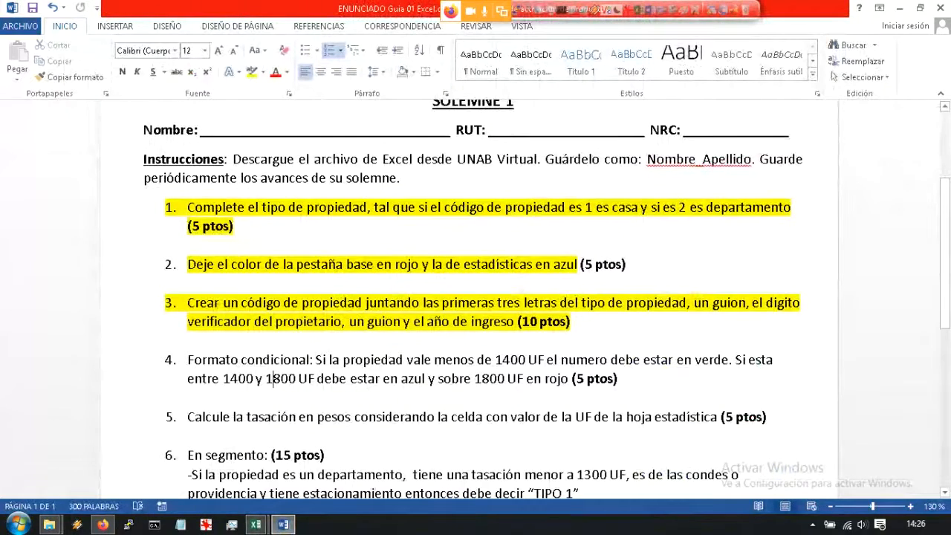
drag(439, 379, 526, 379)
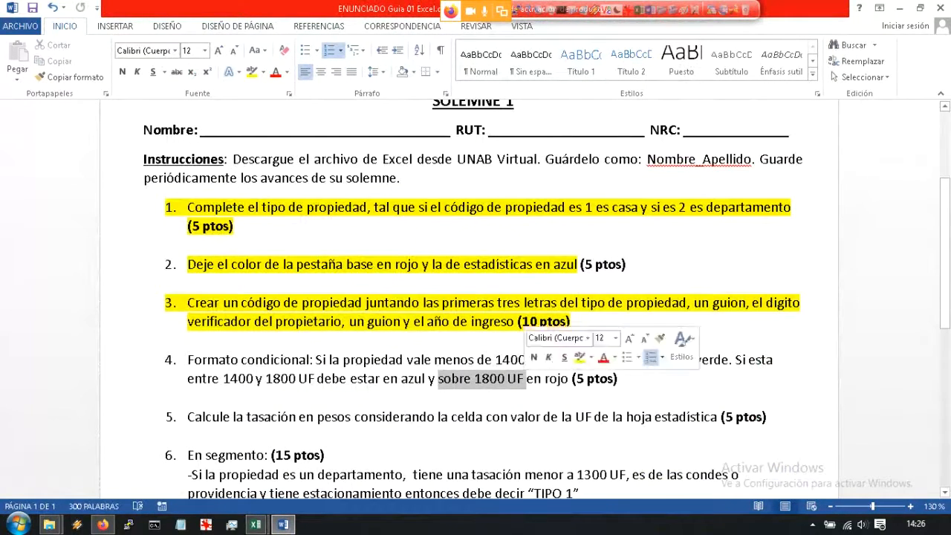
click(899, 7)
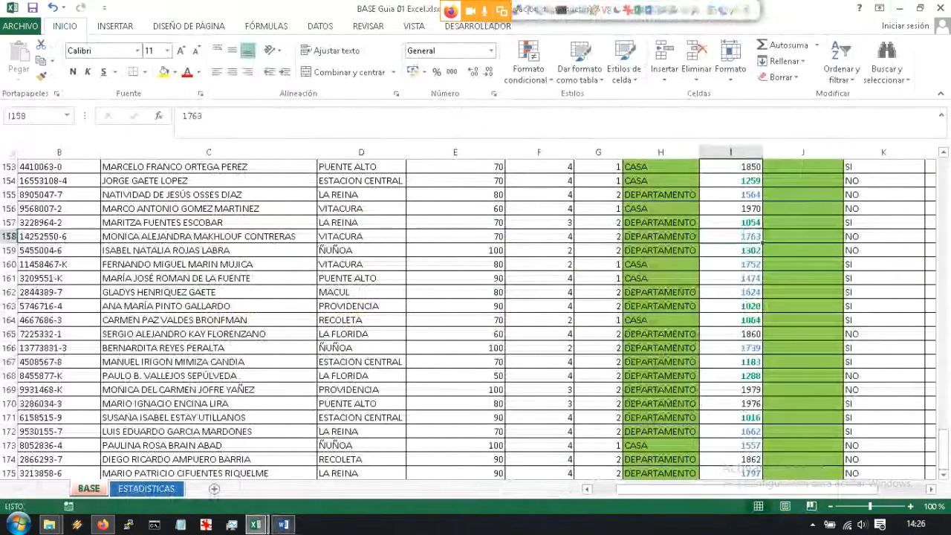
Step: Add a conditional formatting rule for values greater than 1800 on TASACION UF cells I2:I175, using a custom format
click(803, 209)
drag(944, 450, 944, 172)
click(732, 180)
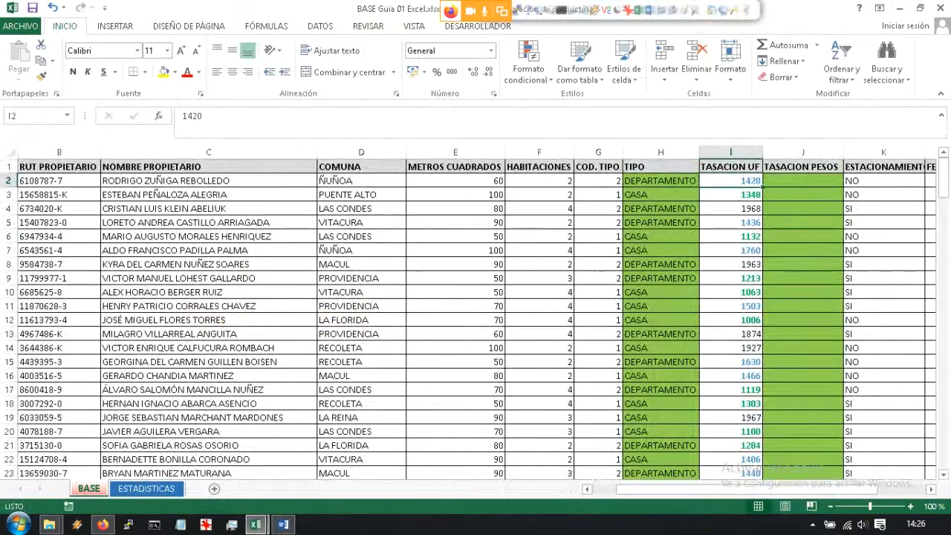
key(ctrl+shift+Down)
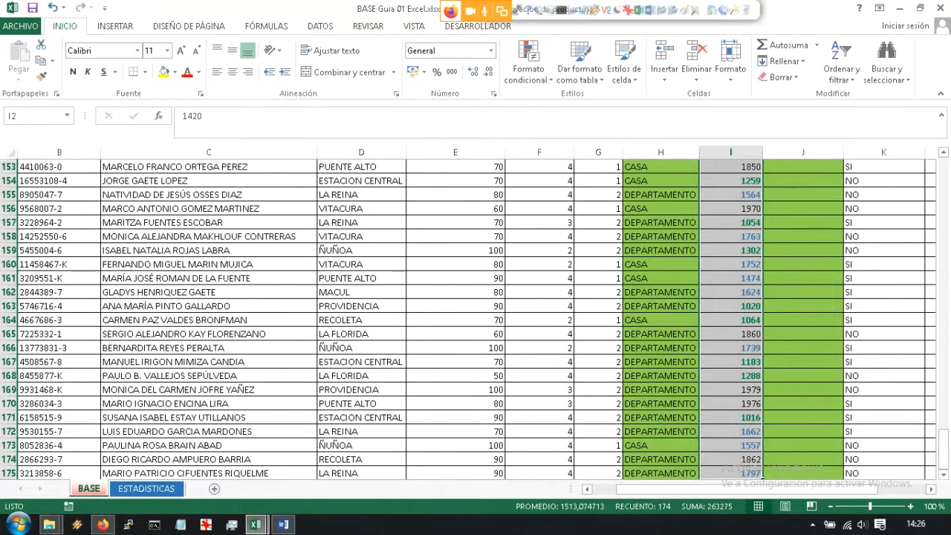
click(528, 63)
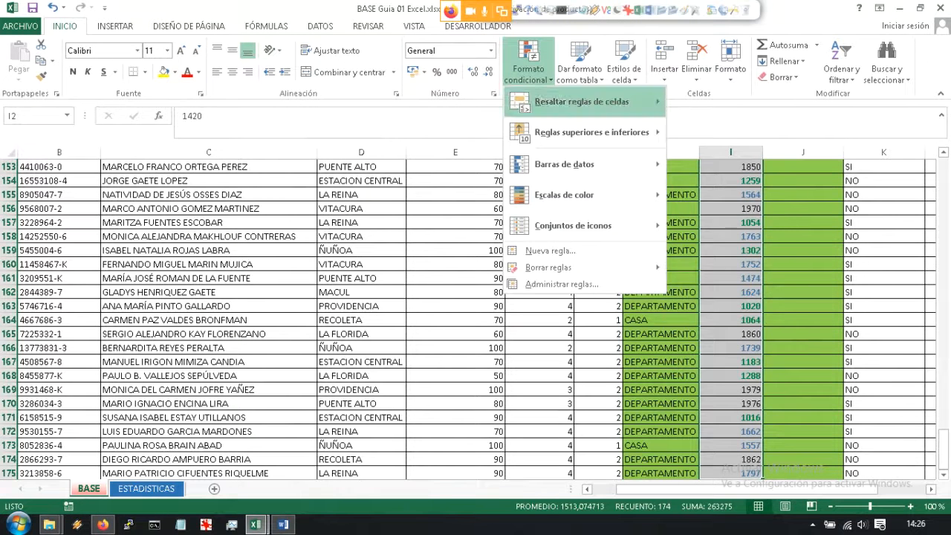
mouse_move(580, 102)
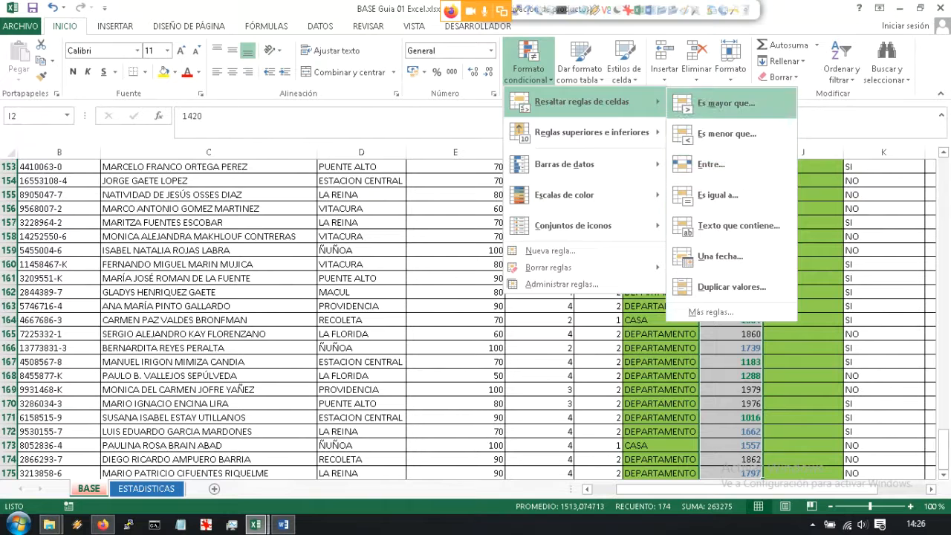
click(726, 104)
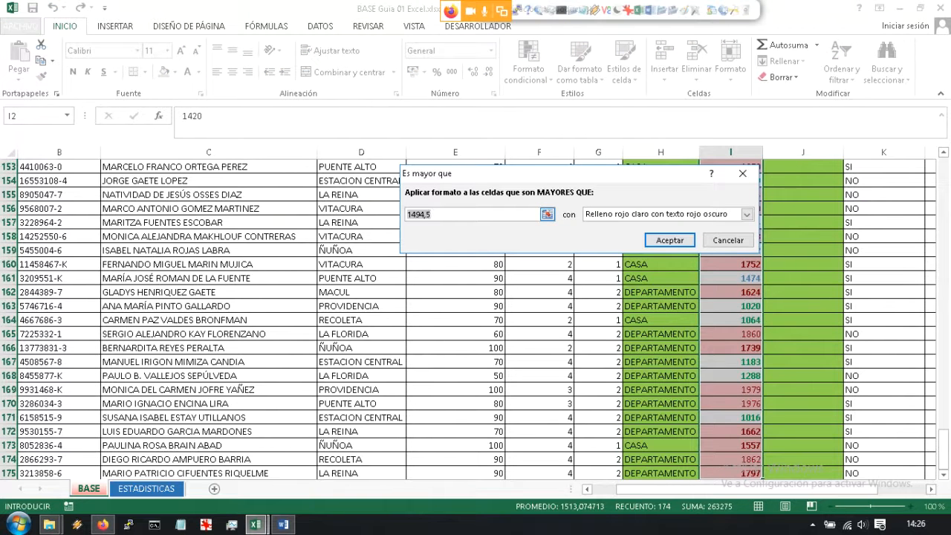
text(1800)
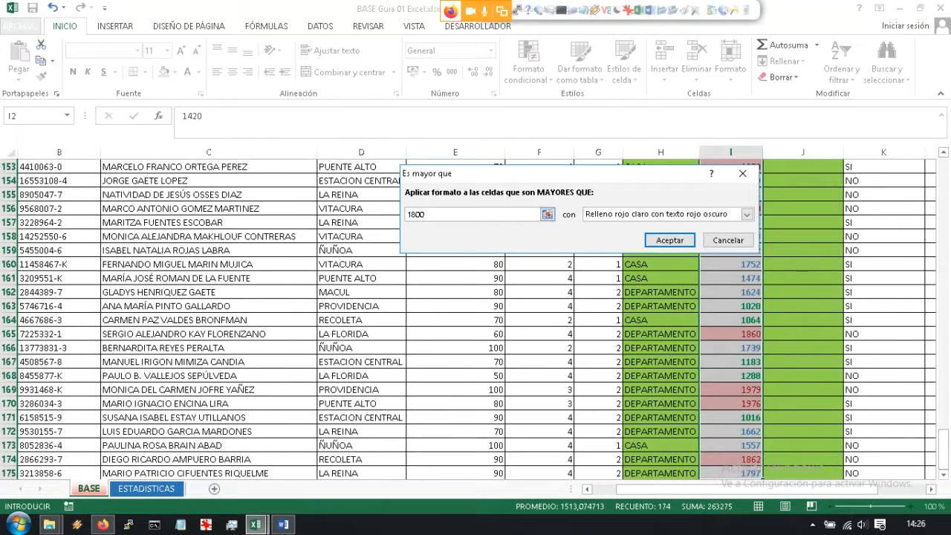
click(748, 214)
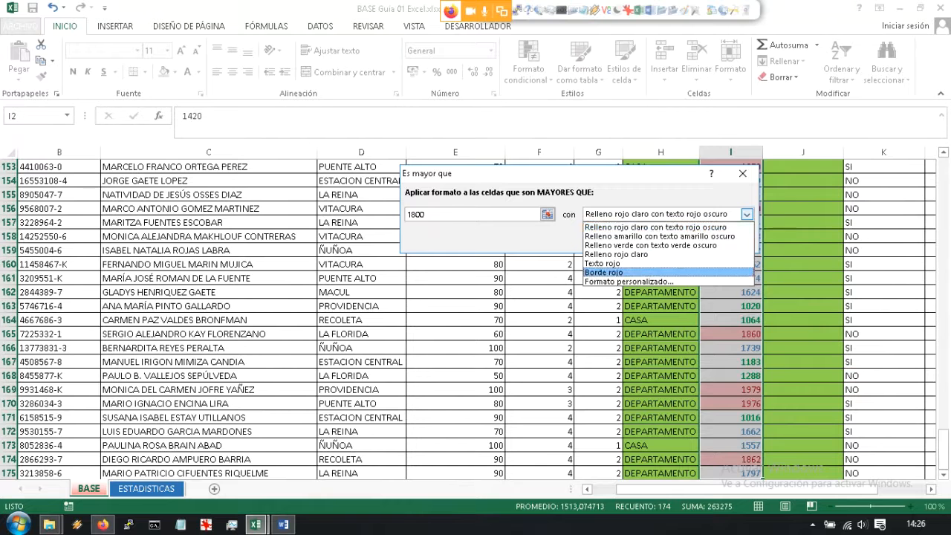
click(654, 282)
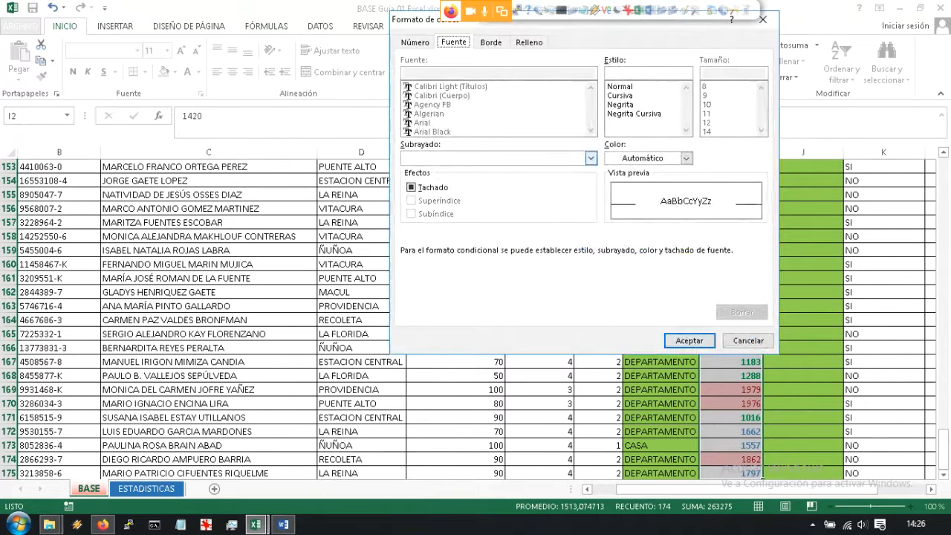
Step: Give the over-1800 rule a bold (Negrita) standard red font, apply it and review the coloured TASACION UF values
click(687, 158)
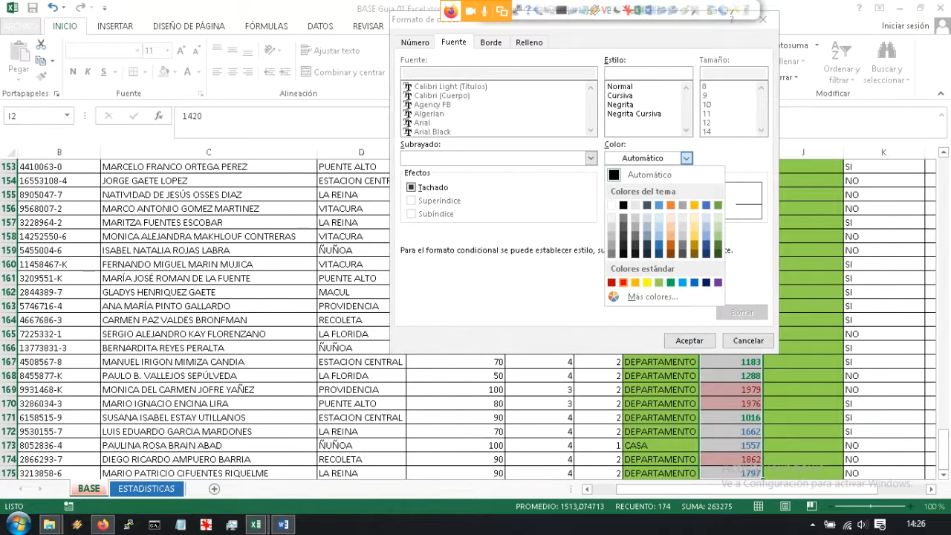
click(623, 283)
click(621, 105)
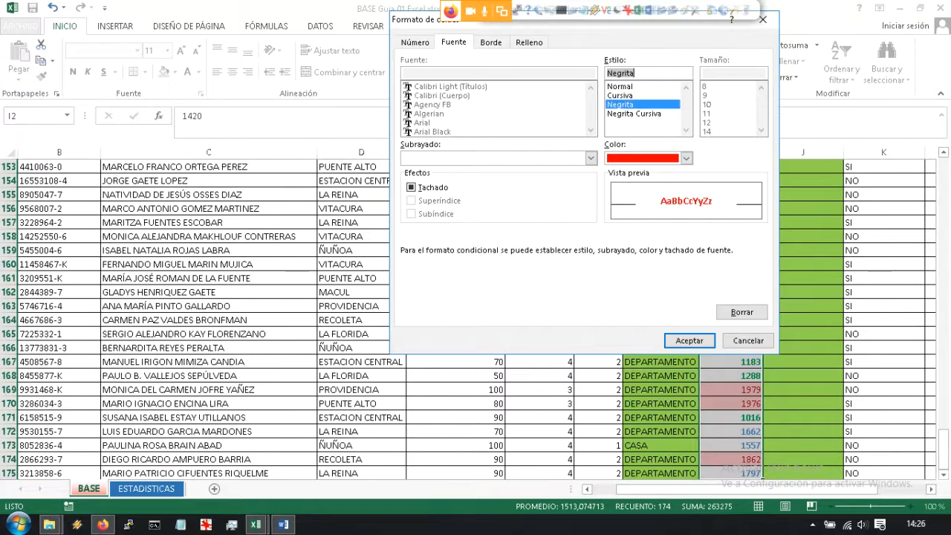
click(690, 340)
click(670, 240)
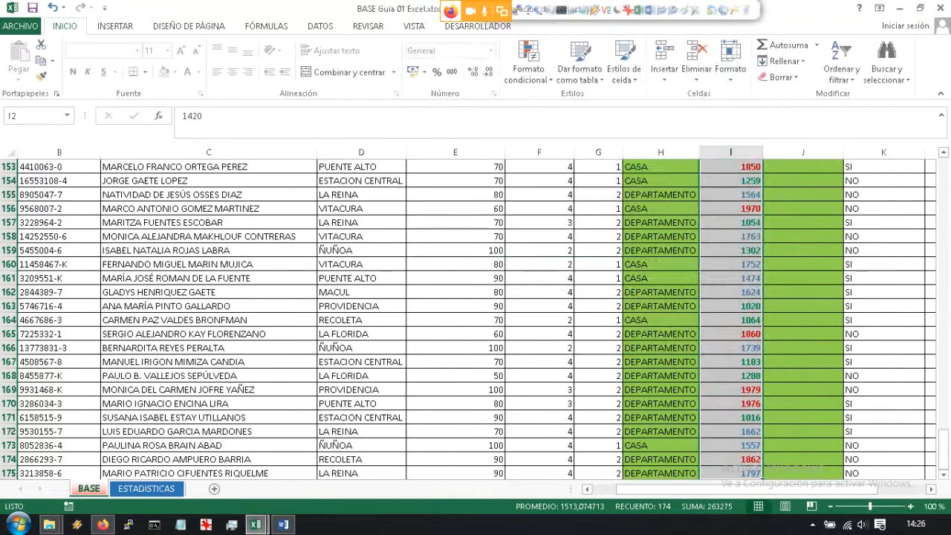
scroll(476, 318, up, 13)
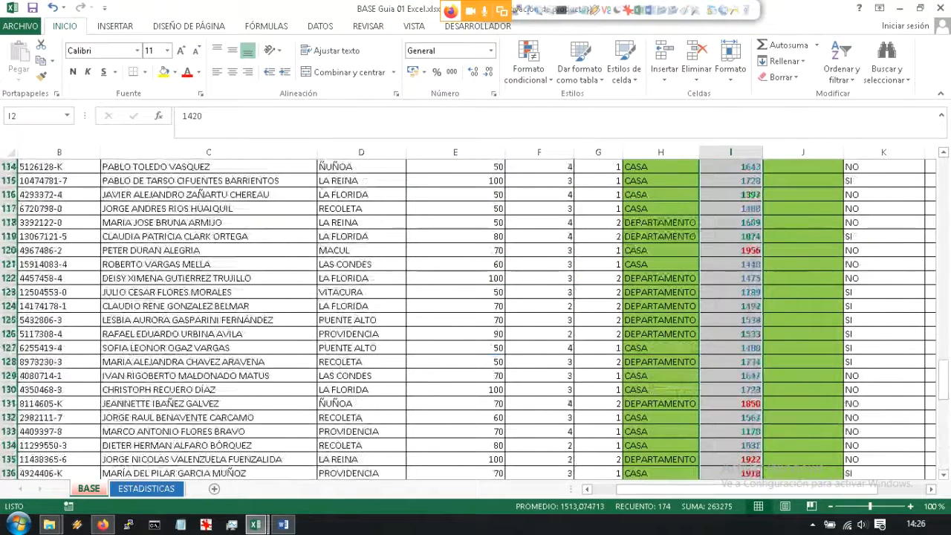
drag(944, 380, 944, 174)
click(884, 236)
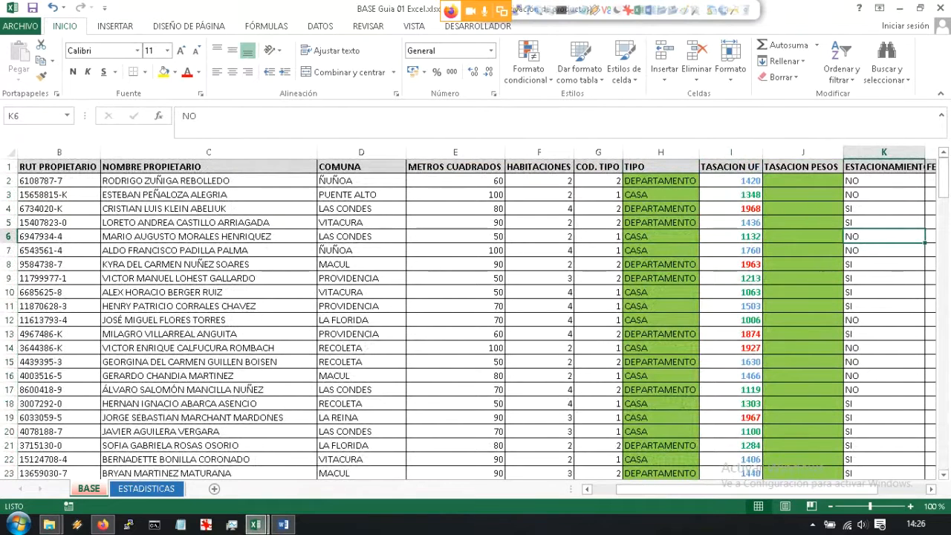
Step: Check the class chat in Firefox, highlight question 4 in yellow in the Word assignment, and return to the Excel workbook
click(103, 525)
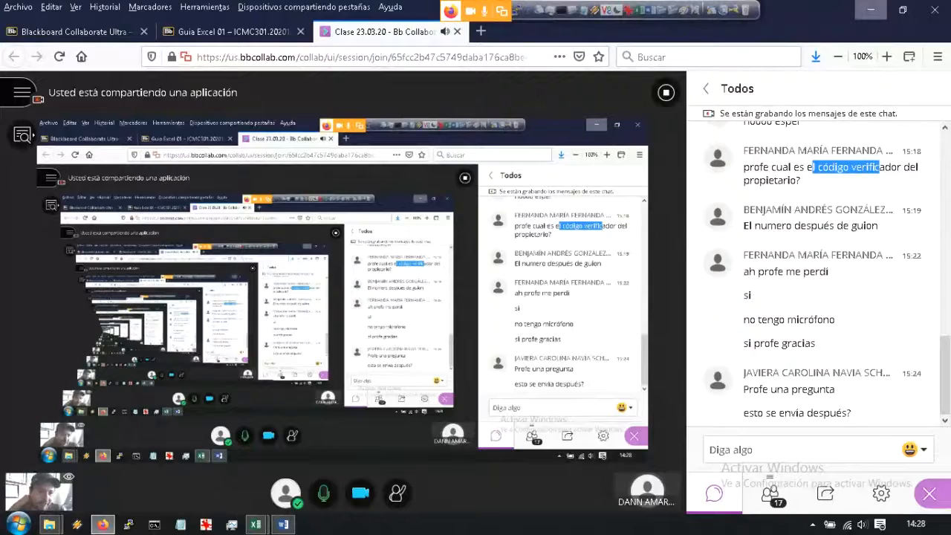
click(871, 9)
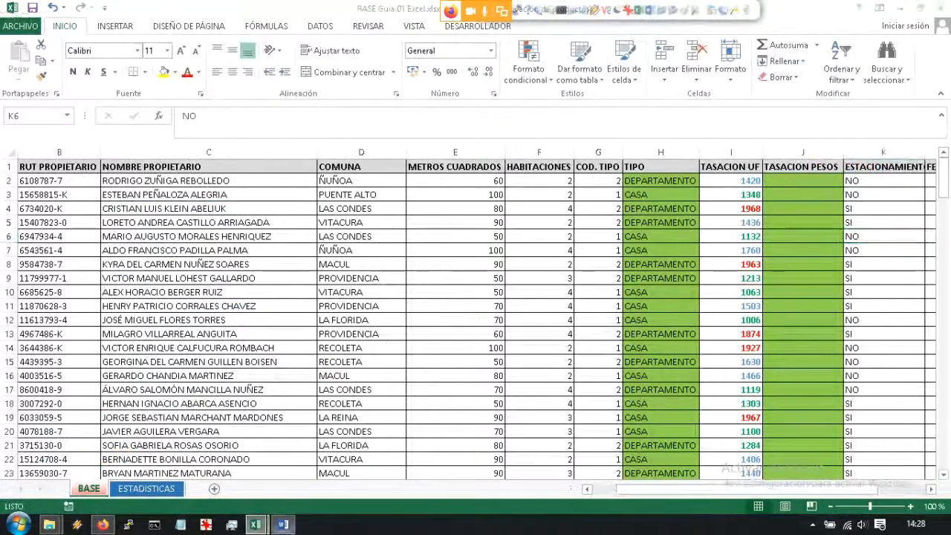
click(283, 524)
drag(618, 380, 187, 360)
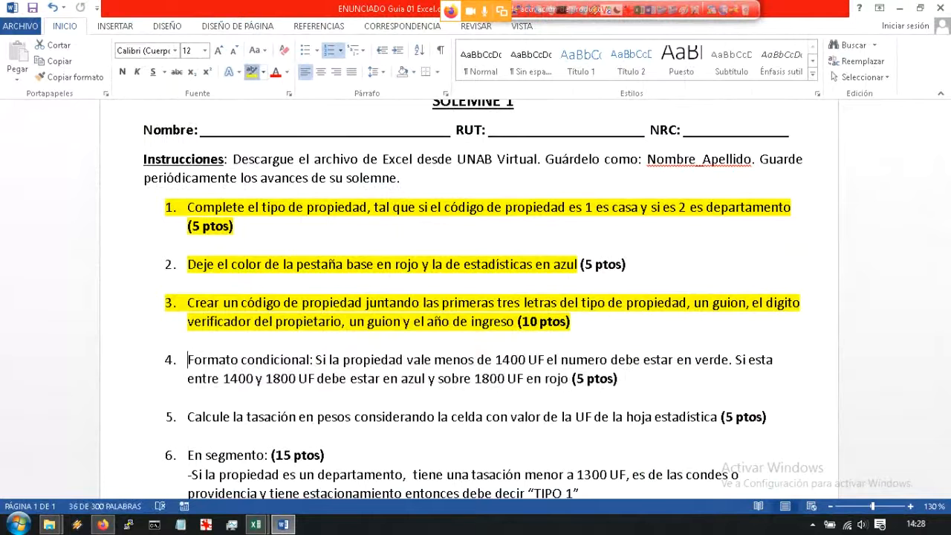
click(252, 72)
click(393, 417)
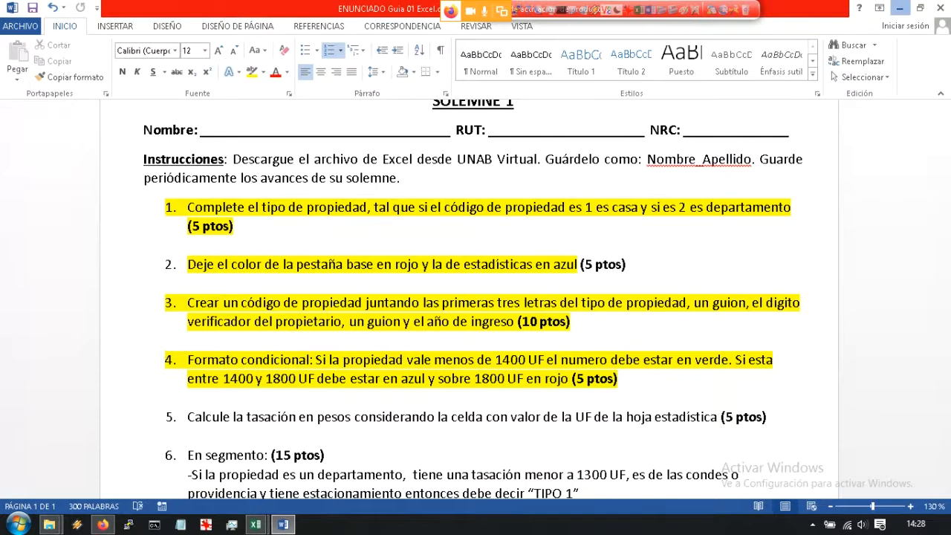
click(900, 7)
Step: Locate the UF value in G2 of the ESTADISTICAS sheet and return to cell J2 of TASACION PESOS in BASE
drag(724, 489, 766, 489)
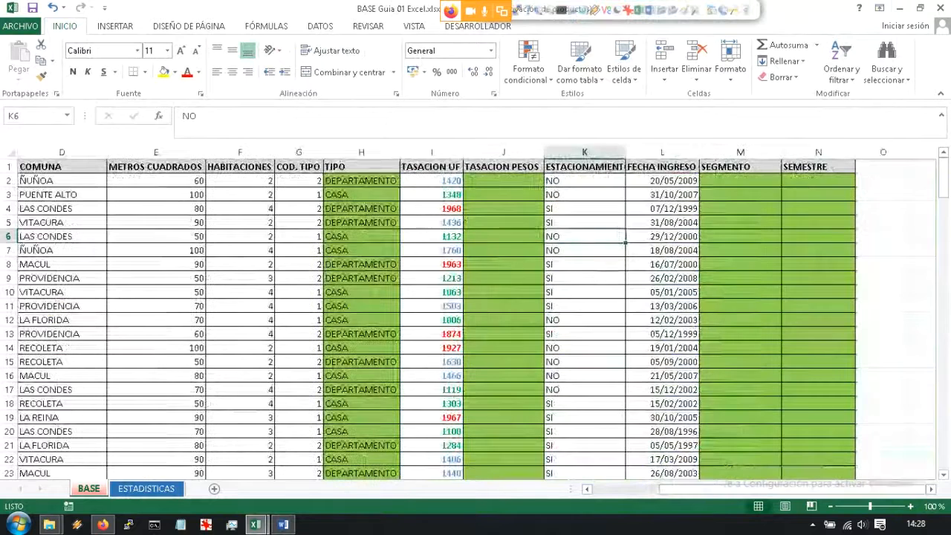
click(503, 181)
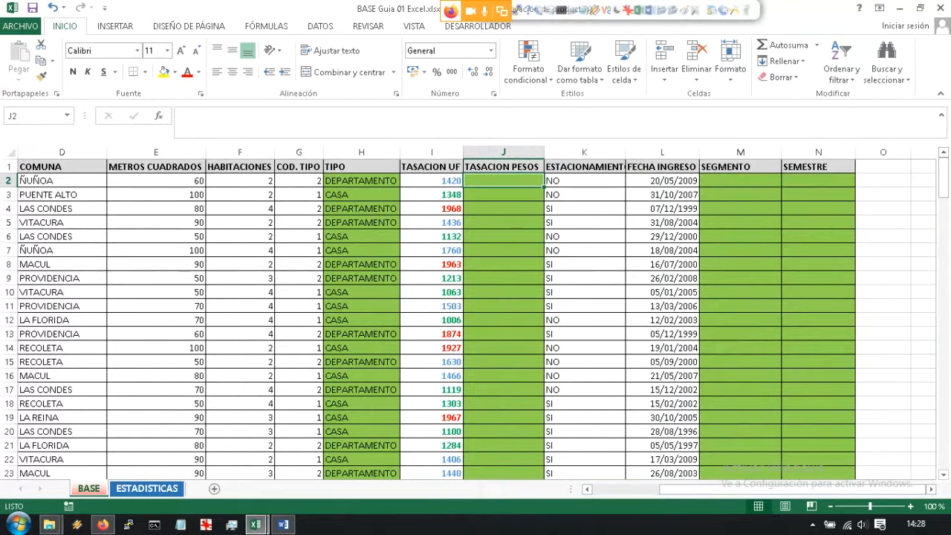
click(146, 489)
drag(104, 316, 739, 321)
click(413, 190)
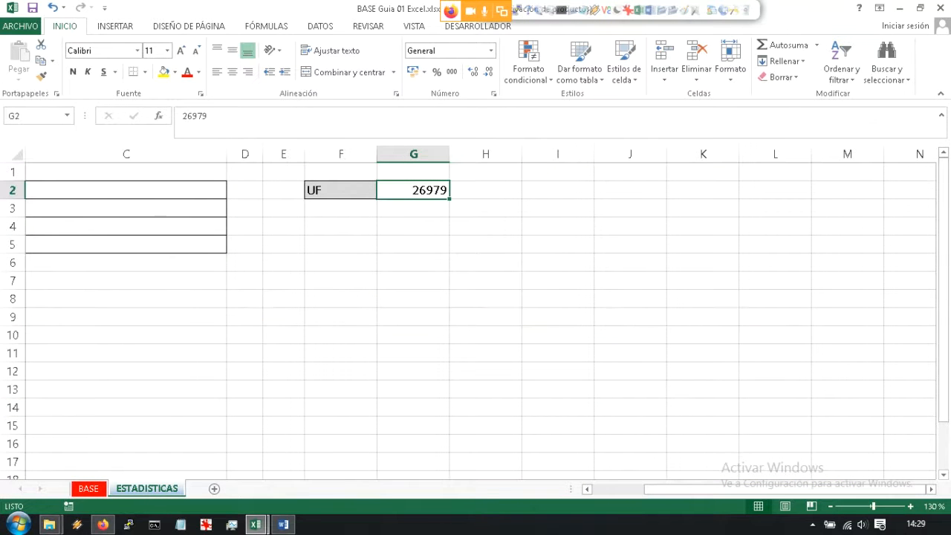
drag(685, 489, 629, 489)
click(88, 488)
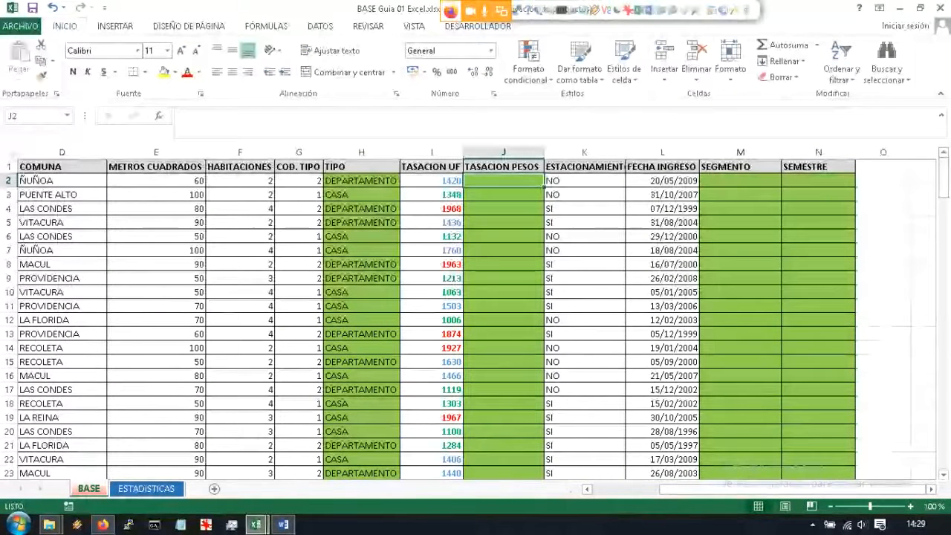
Step: Write the formula =I2*ESTADISTICAS!$G$2 in J2, locking the UF cell as an absolute reference
text(=)
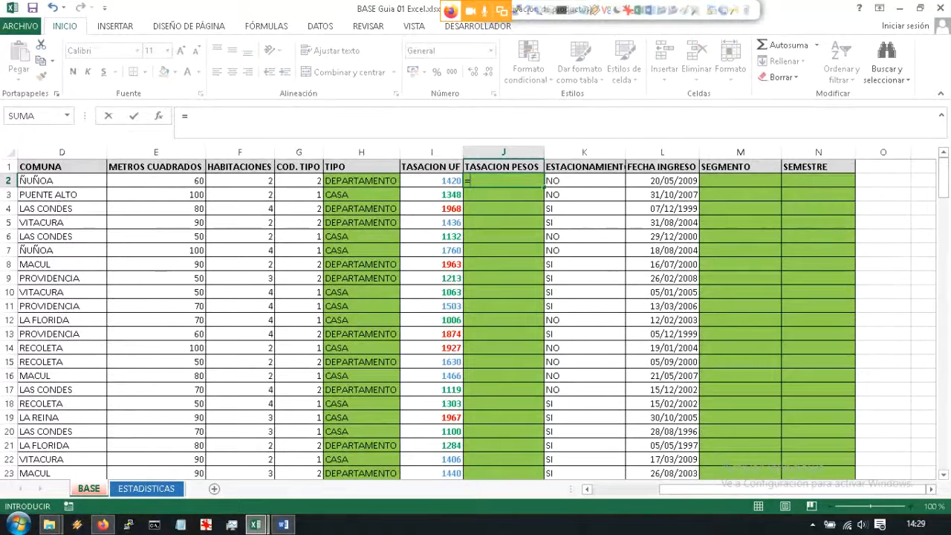
click(432, 180)
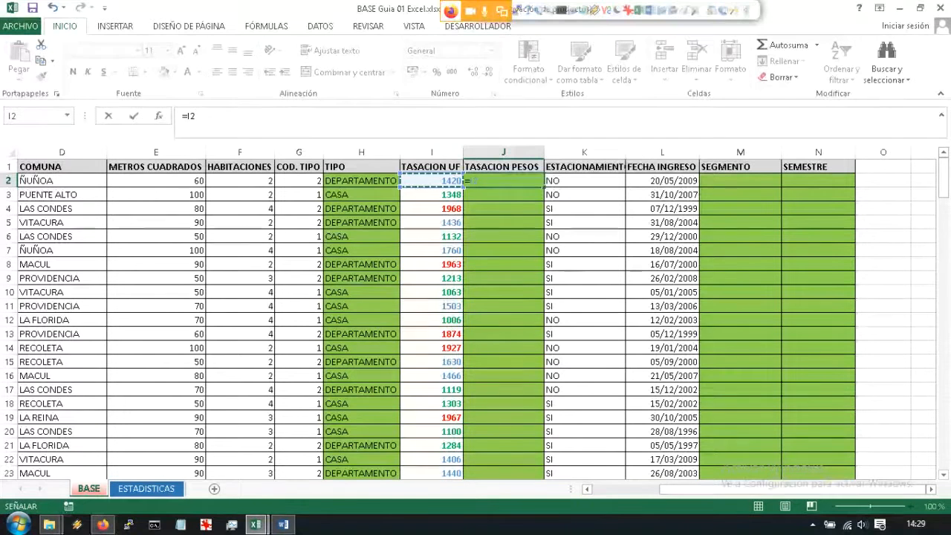
text(*)
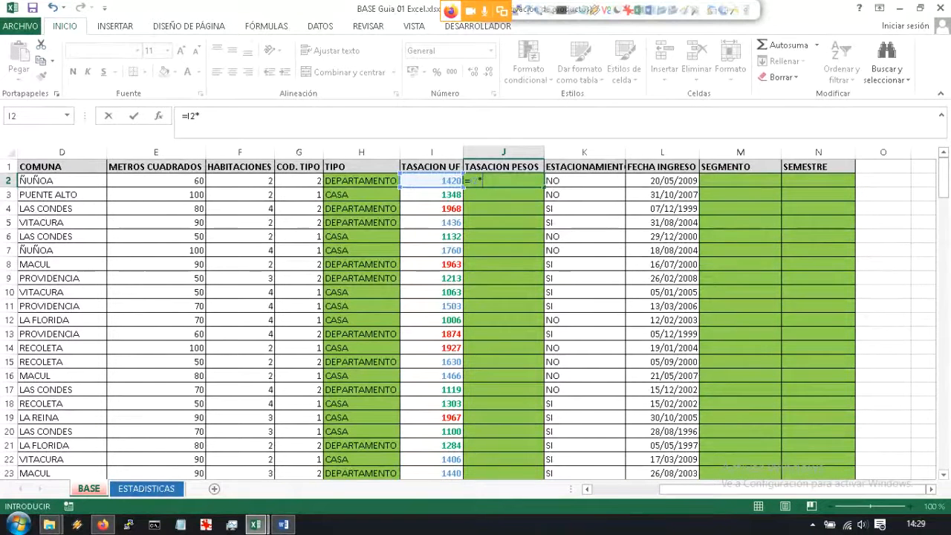
click(146, 488)
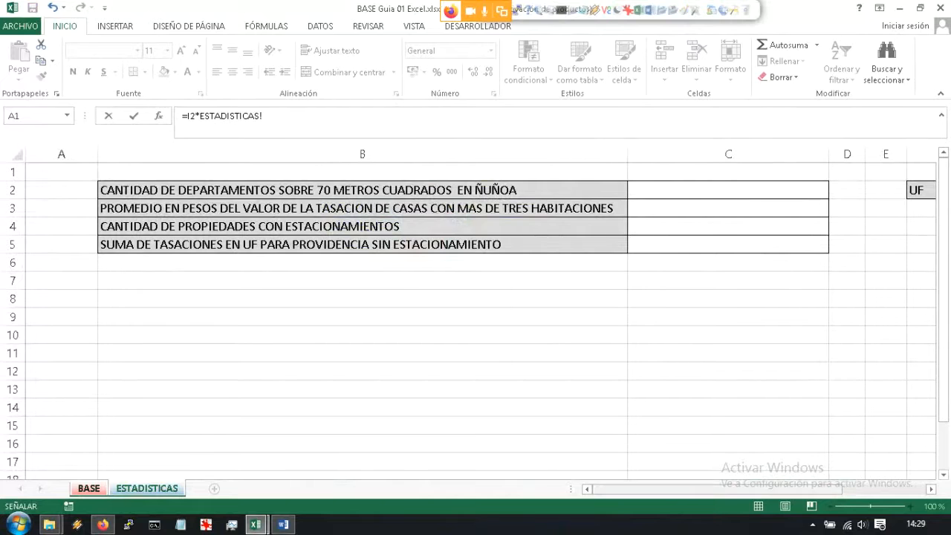
drag(723, 489, 810, 489)
click(413, 191)
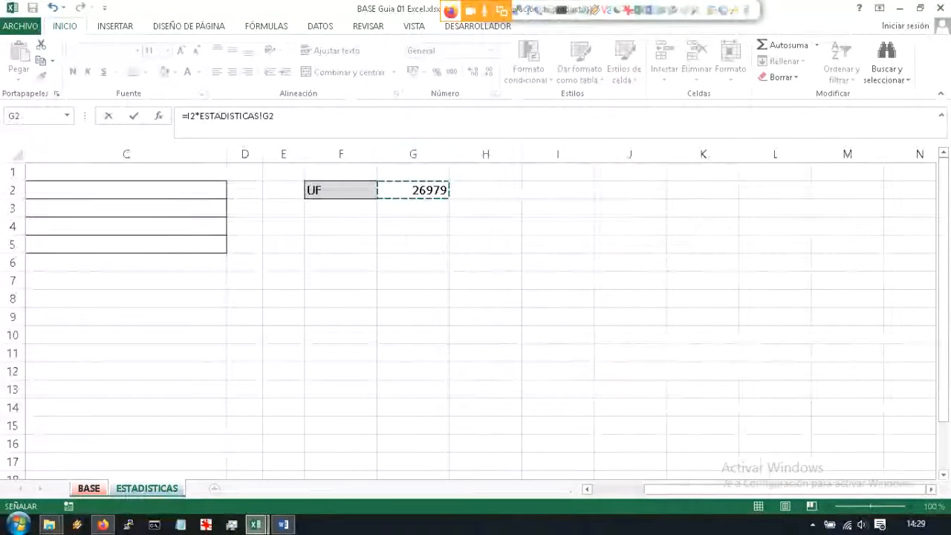
key(F4)
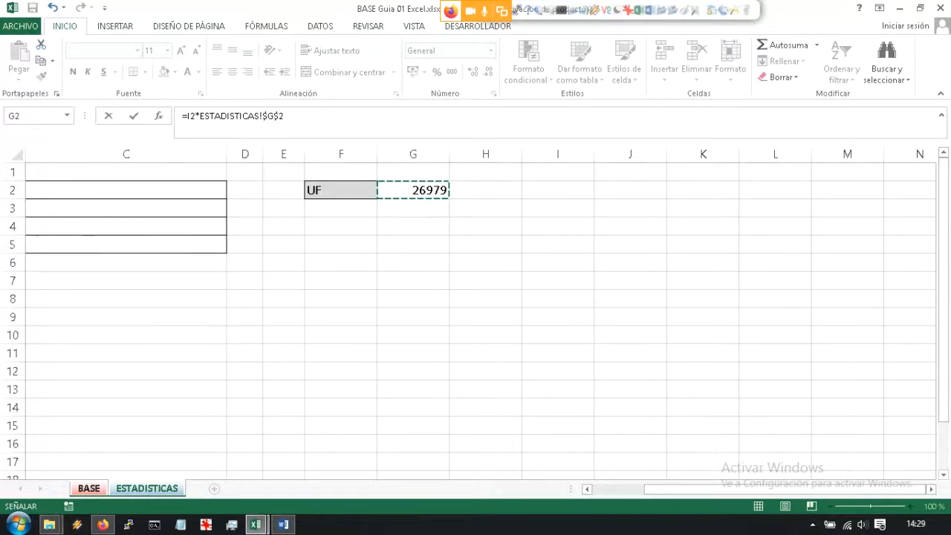
Step: Review the ESTADISTICAS sheet name and cell reference in J2's formula, then enter it and fill it down to J175
drag(199, 116, 263, 116)
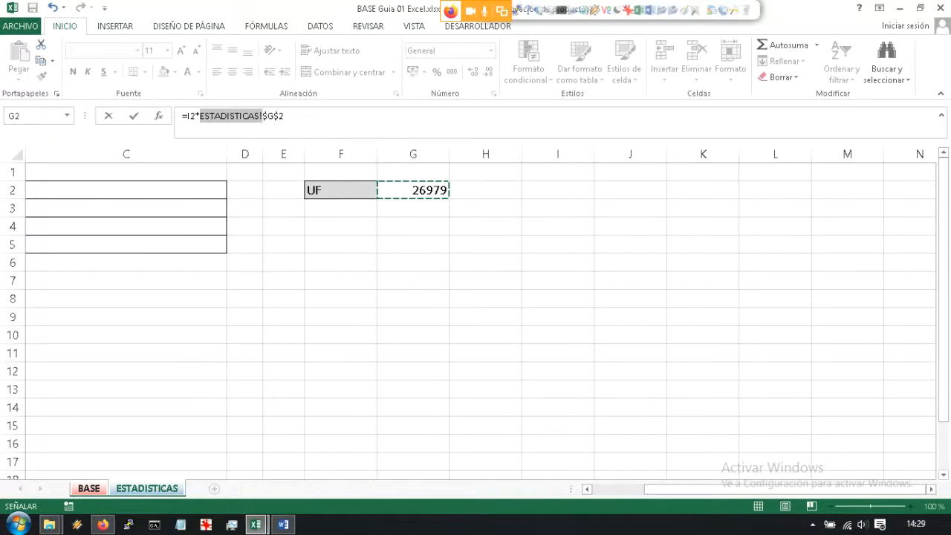
drag(284, 116, 267, 116)
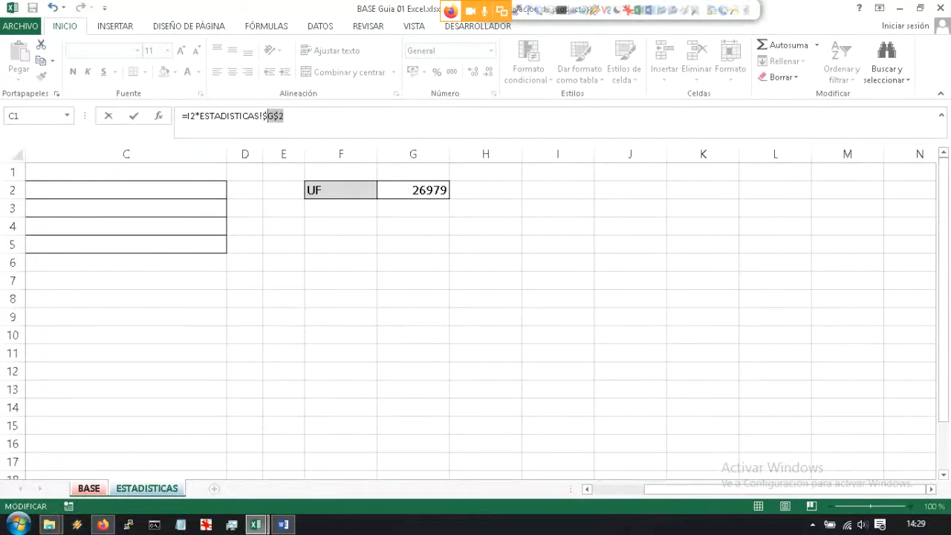
drag(200, 116, 263, 116)
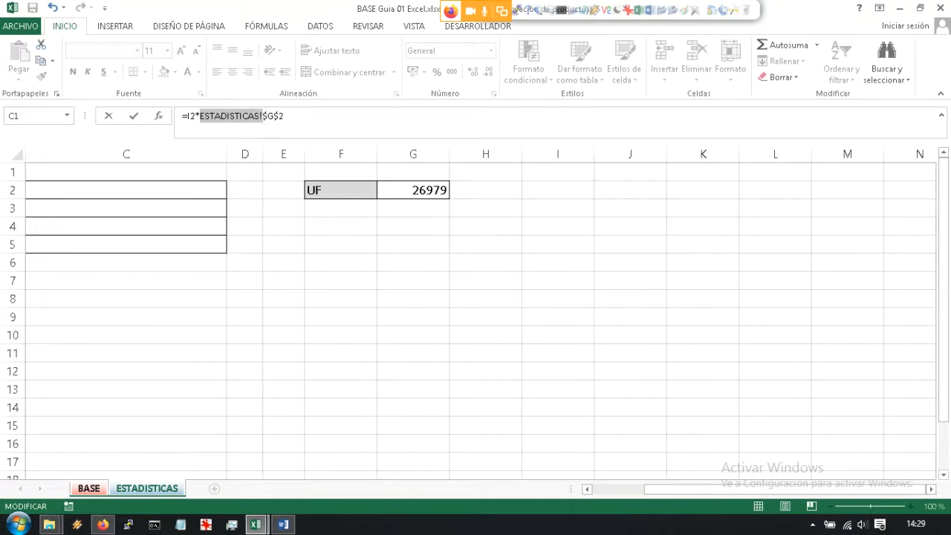
key(Right)
key(Right)
key(Right)
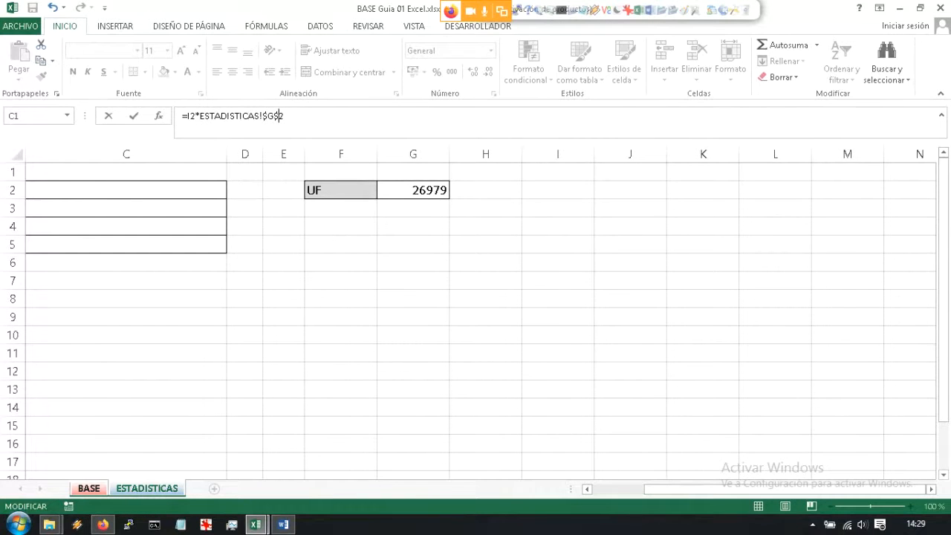
key(Return)
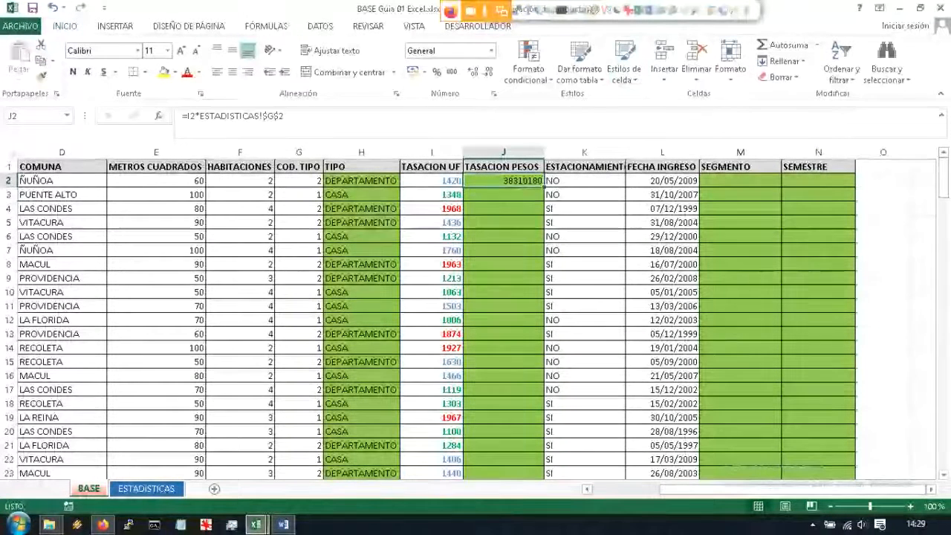
double_click(543, 187)
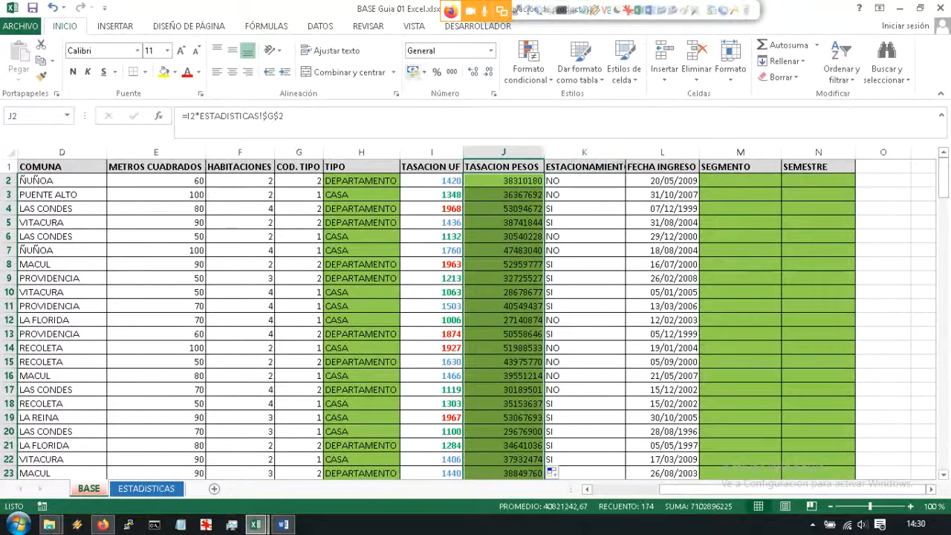
Step: Format the TASACION PESOS values as currency (Moneda) with the $ Español (Chile) symbol and 0 decimal places
click(424, 72)
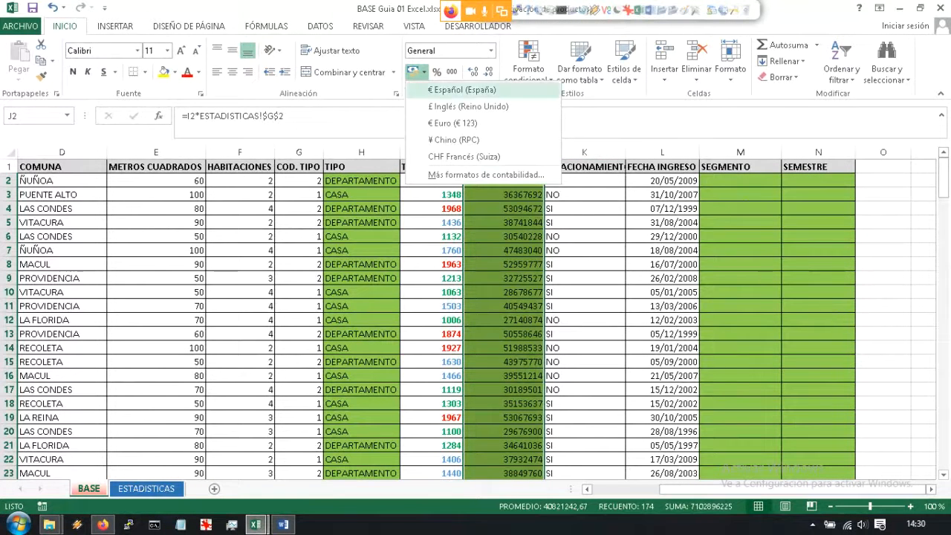
click(486, 175)
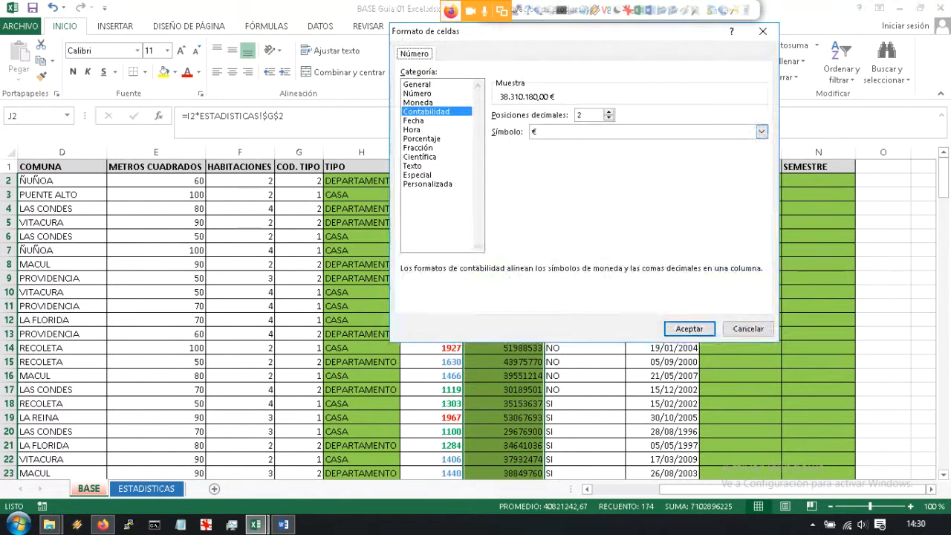
click(419, 103)
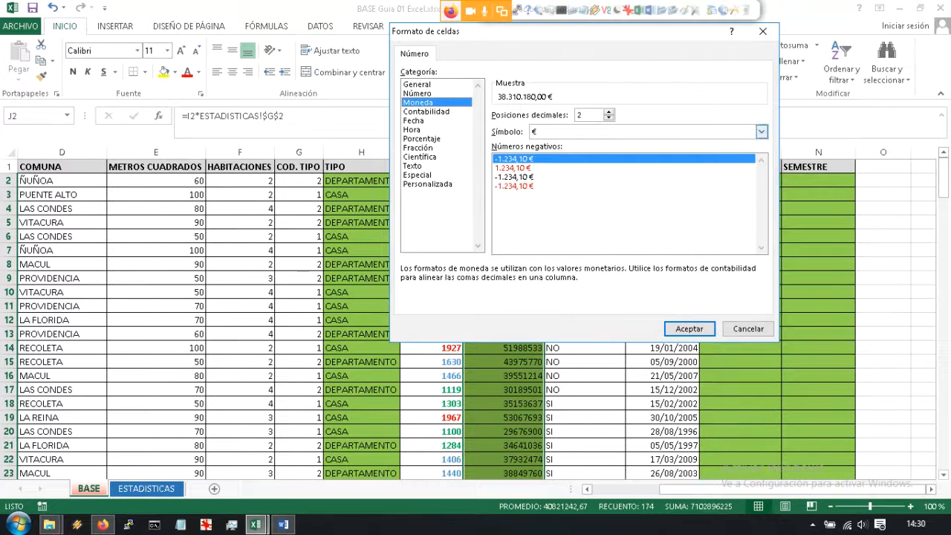
click(762, 132)
scroll(643, 167, down, 1)
scroll(580, 146, down, 1)
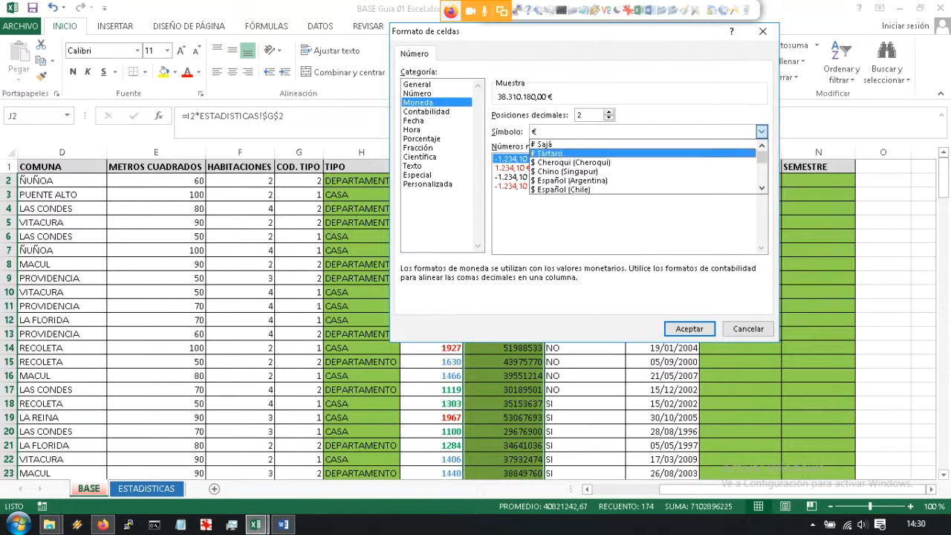
click(580, 189)
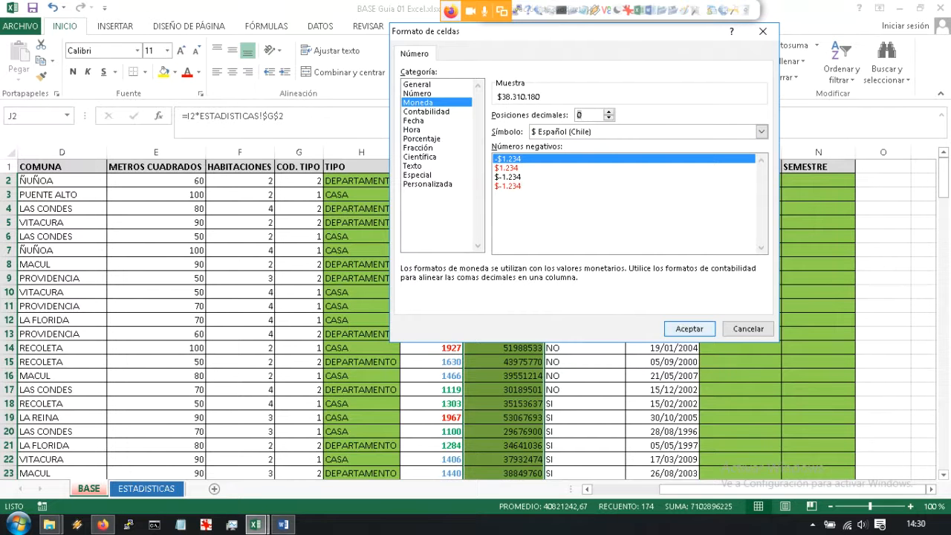
click(689, 329)
click(740, 250)
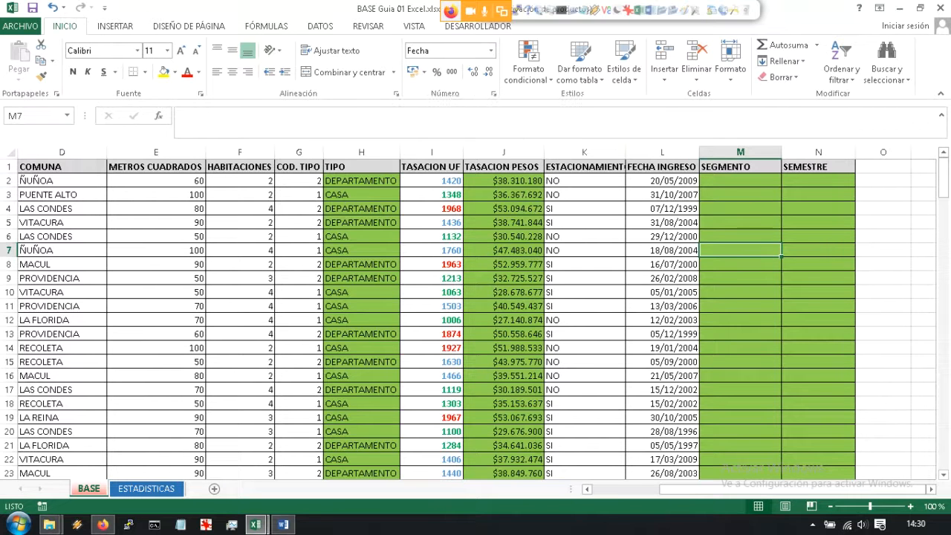
click(585, 209)
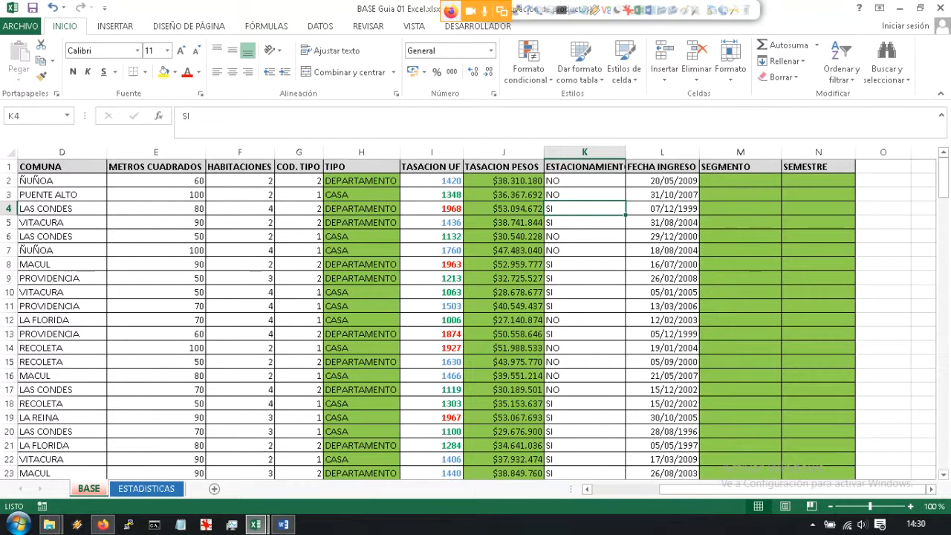
Step: Switch to the Word assignment and highlight question 5 in yellow
click(283, 524)
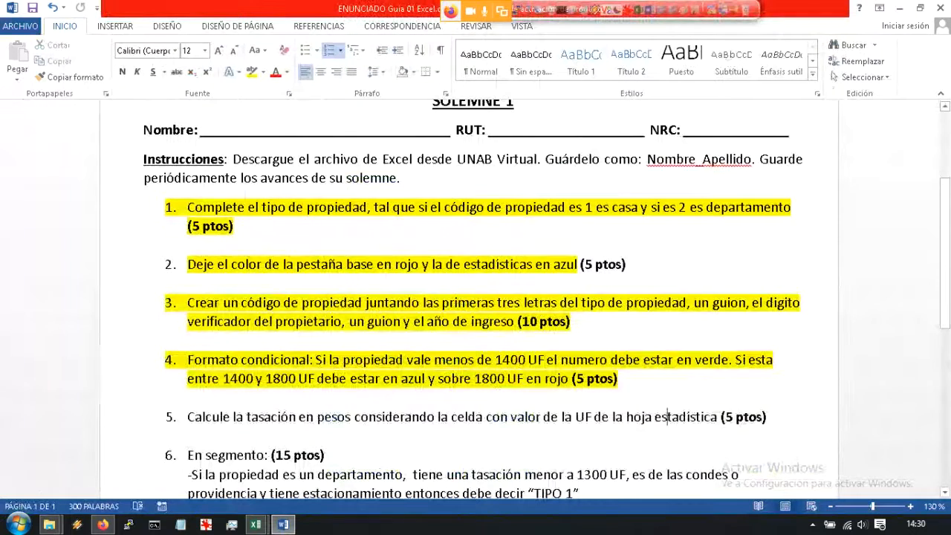
drag(769, 418, 189, 416)
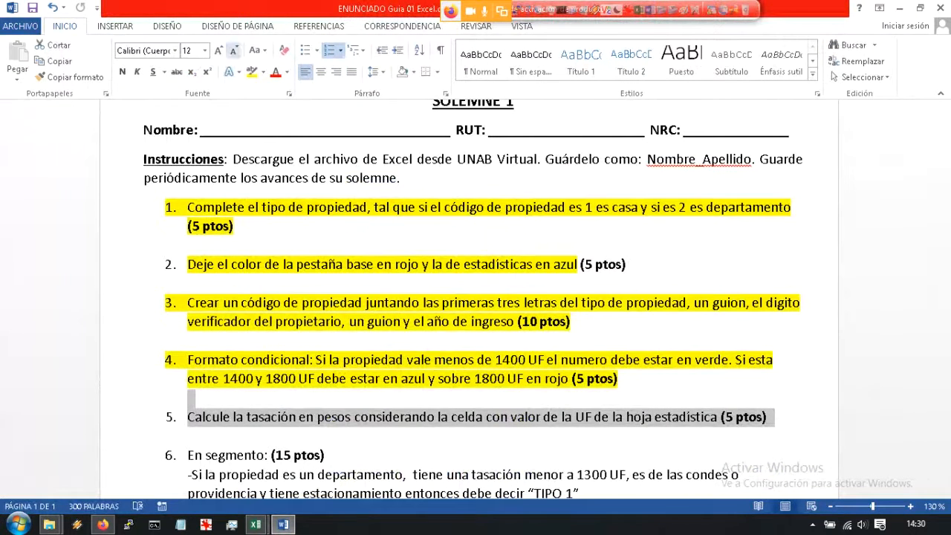
click(252, 72)
Step: Copy the text of questions 6 to 8 from the Word assignment and return to the BASE Guia 01 Excel workbook
scroll(476, 297, down, 6)
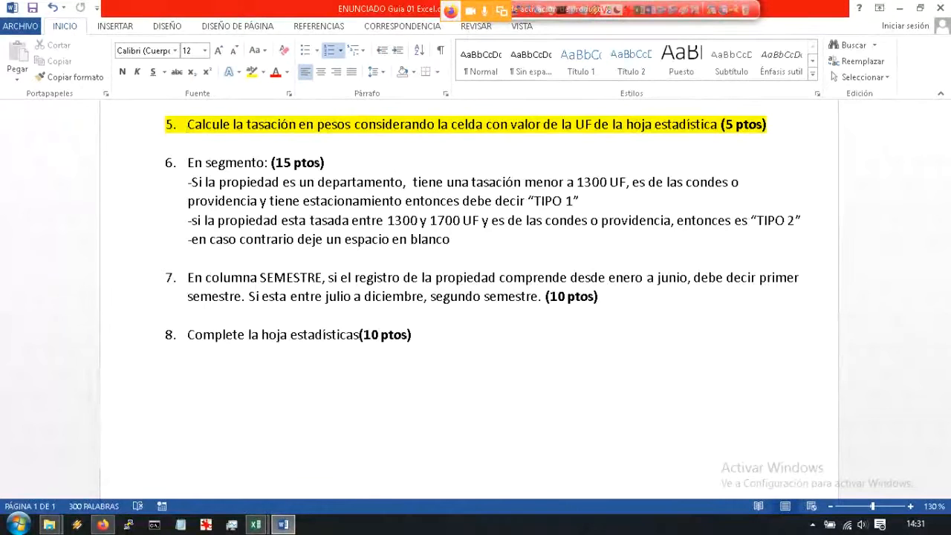
drag(420, 336, 188, 159)
key(ctrl+c)
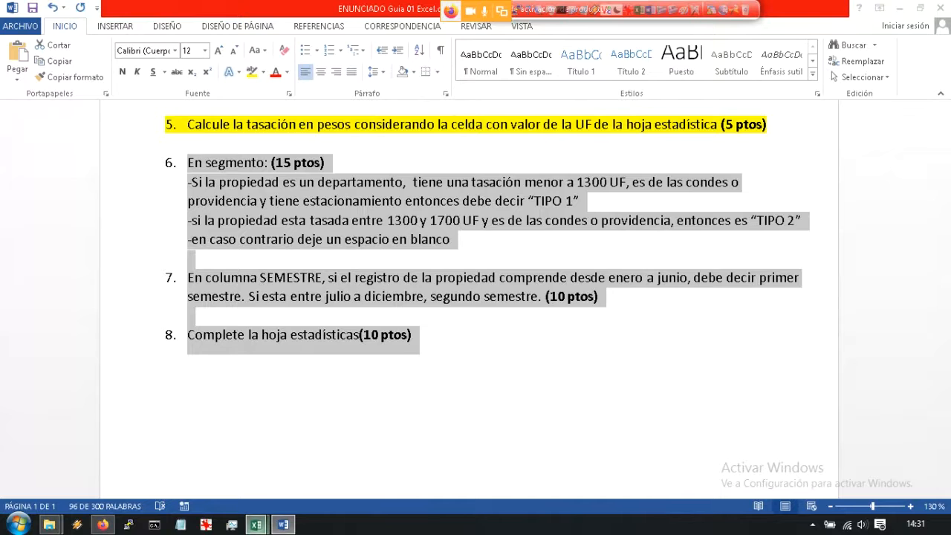
click(255, 525)
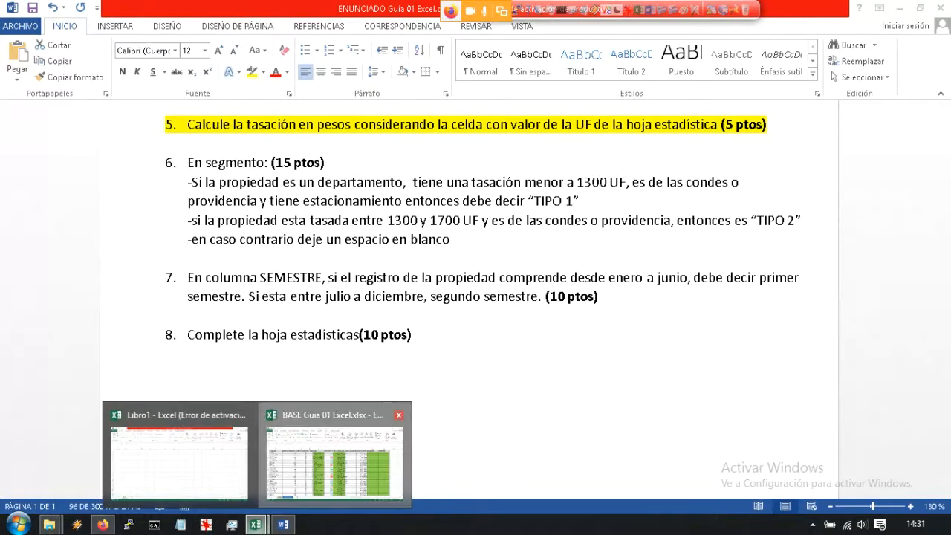
click(335, 453)
Step: Insert a text box on the BASE sheet with the copied questions and place it over columns I to O, below row 8
click(368, 26)
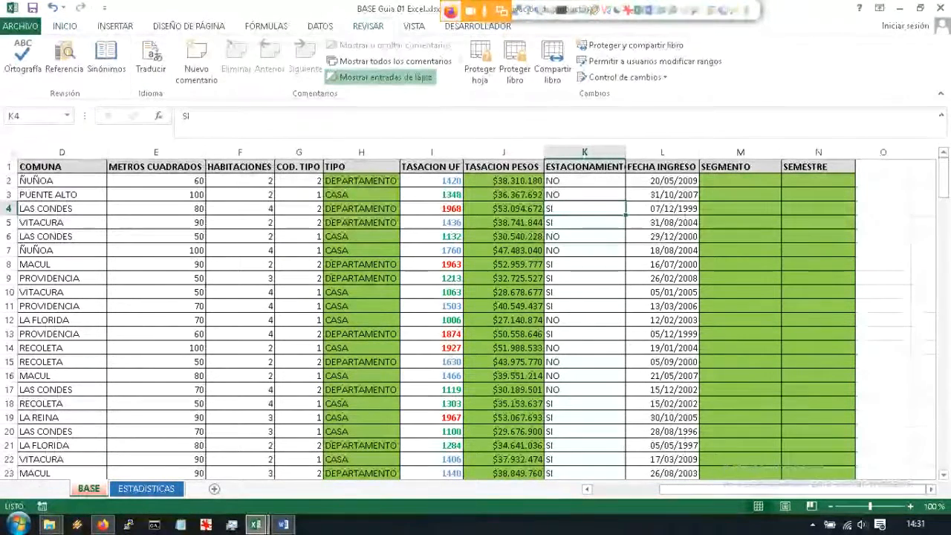
click(115, 26)
click(769, 63)
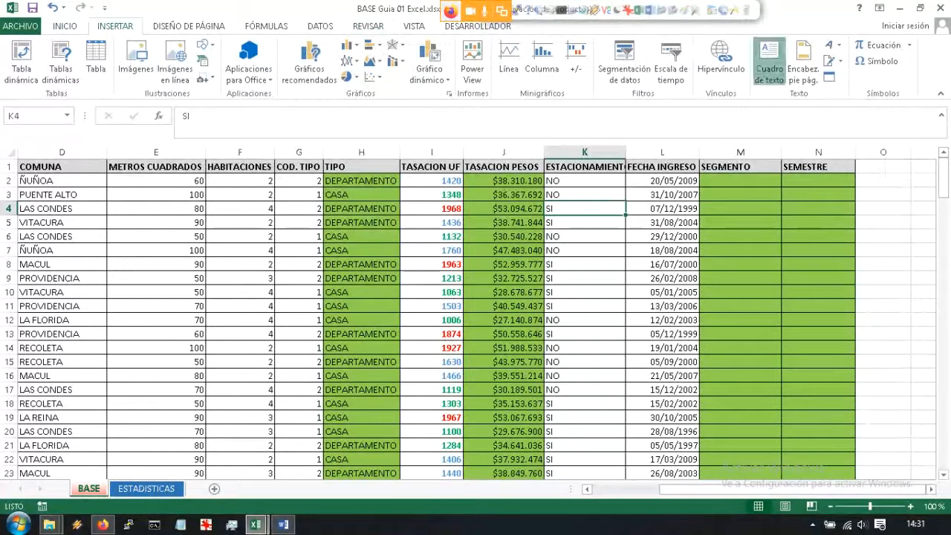
drag(238, 190, 684, 364)
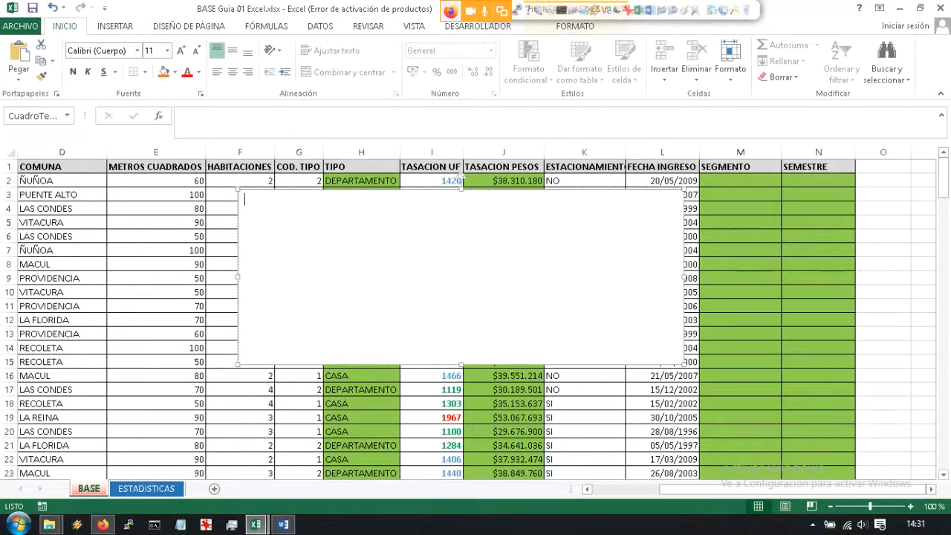
key(ctrl+v)
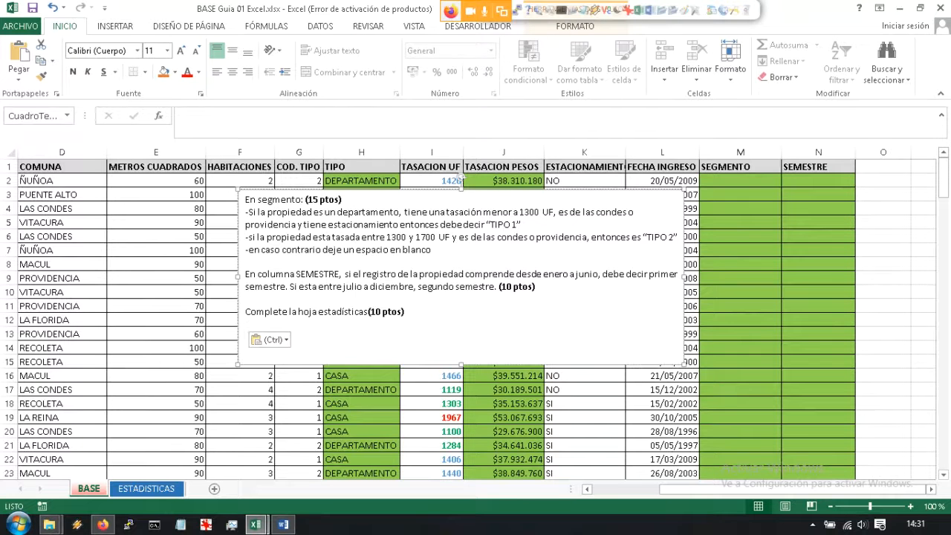
drag(427, 189, 630, 281)
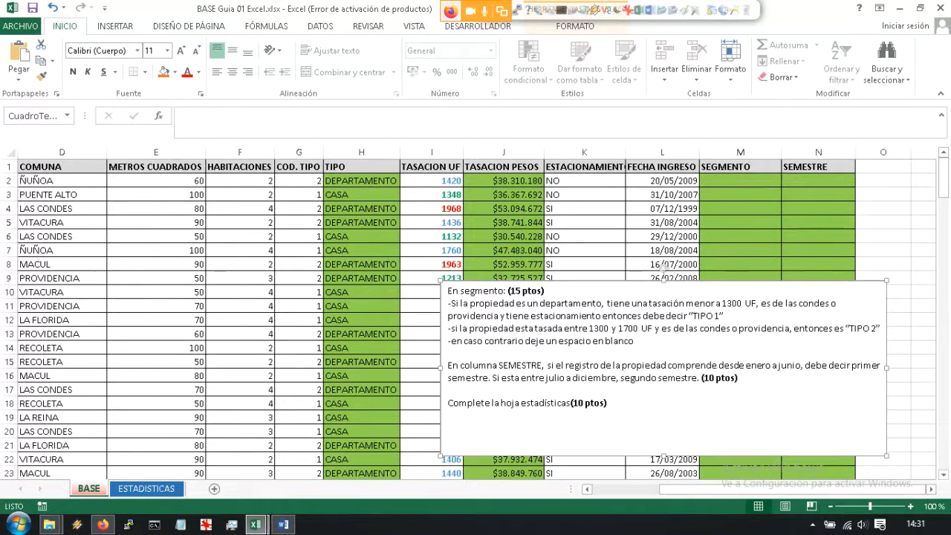
mouse_move(669, 489)
mouse_down()
mouse_move(622, 489)
mouse_move(669, 489)
mouse_up()
Step: Start the SEGMENTO formula in M2 from the TIPO 1 rule with =si(y(H2="departamento"; as the first condition
drag(471, 304, 447, 304)
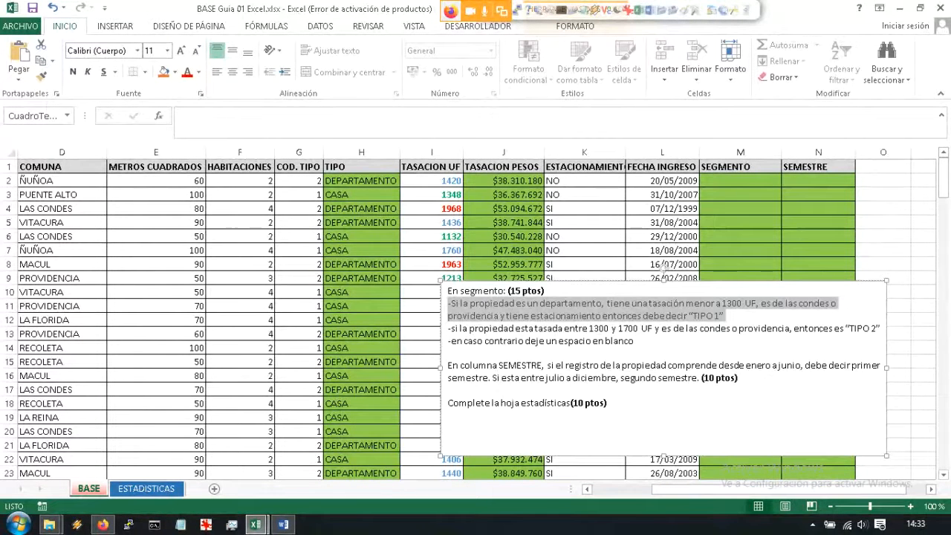
click(777, 183)
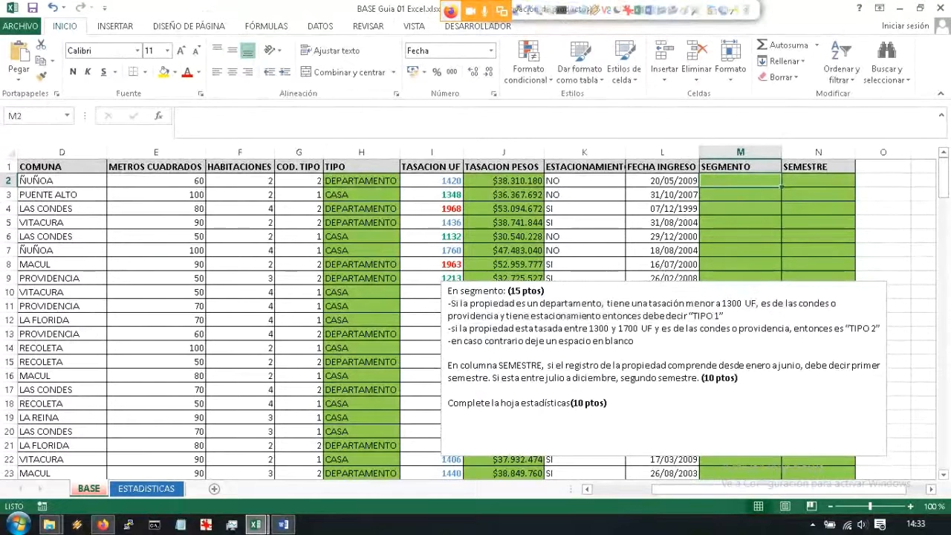
text(=s)
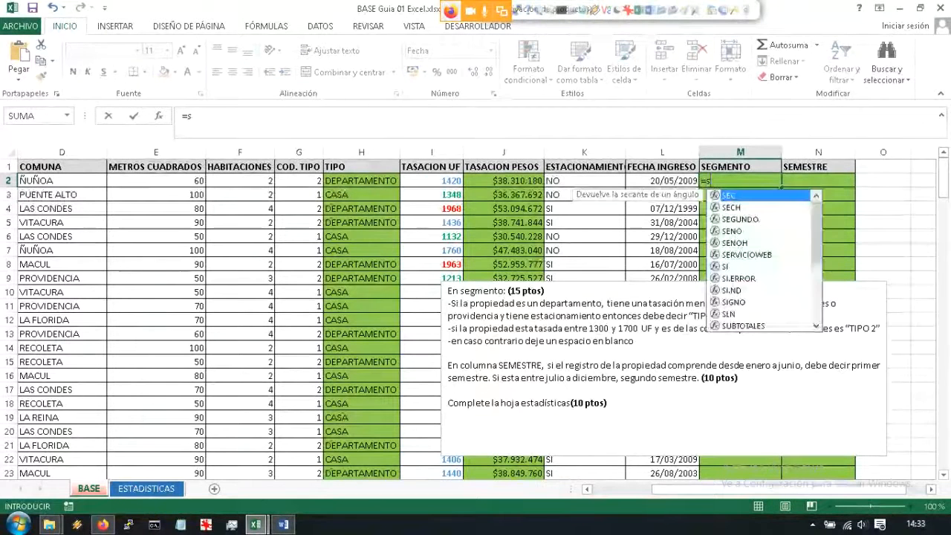
text(i(y()
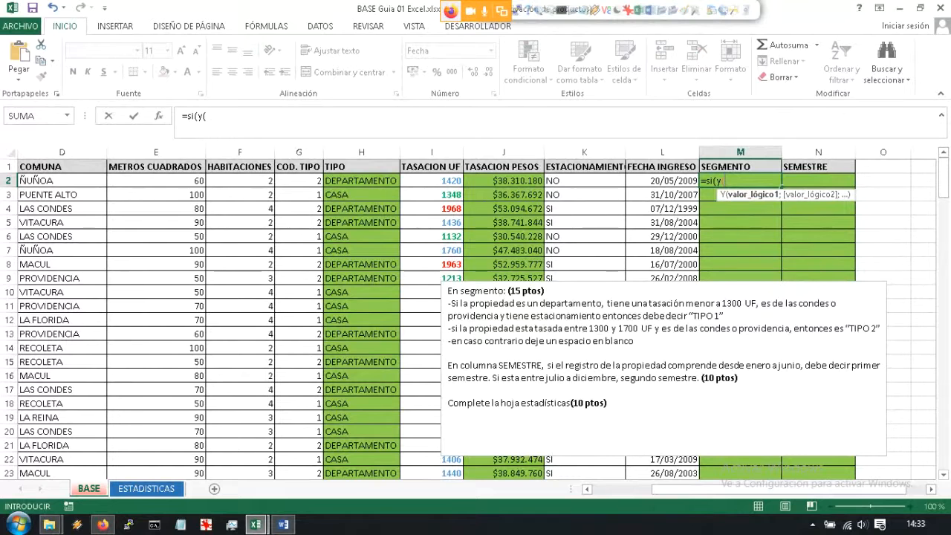
click(362, 181)
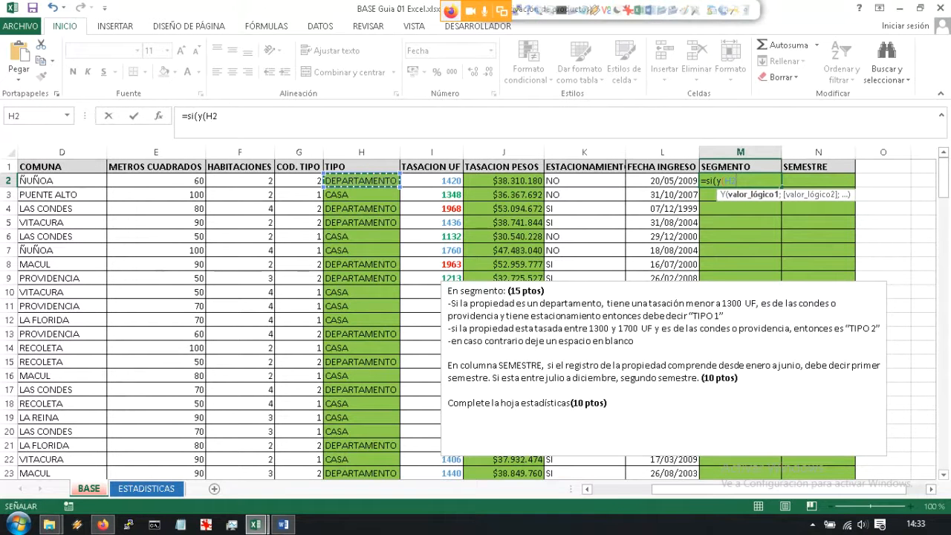
text(=)
text("depart)
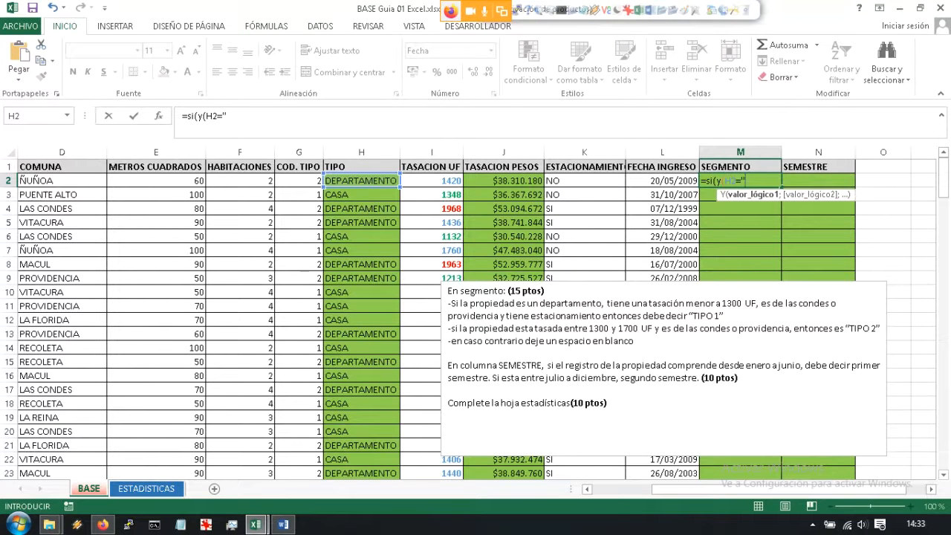
text(amento";)
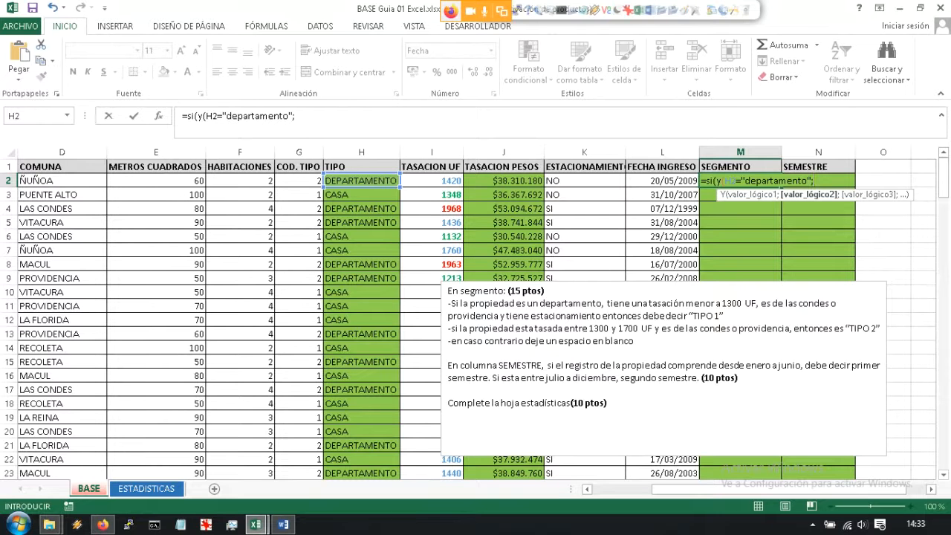
Step: Add the condition I2<1300; on TASACION UF to the Y function in M2's formula
click(297, 116)
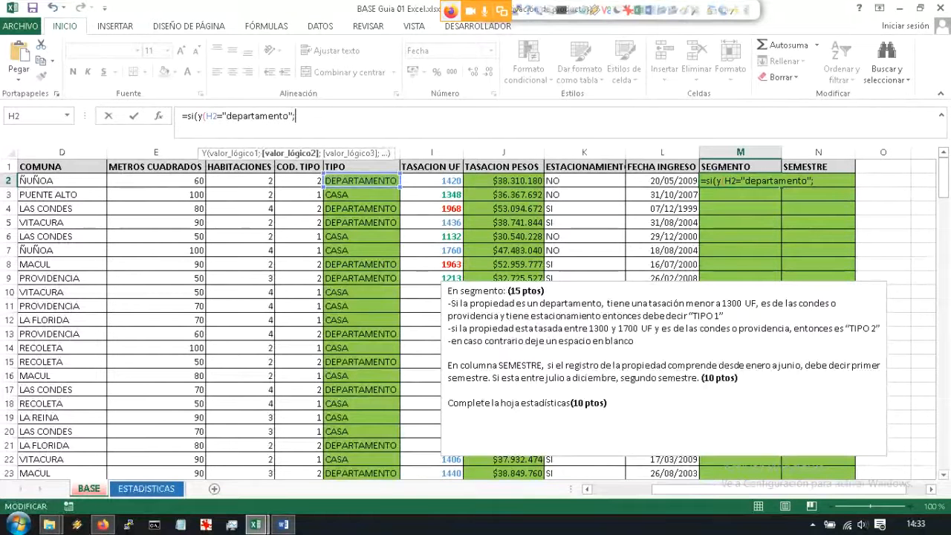
click(432, 180)
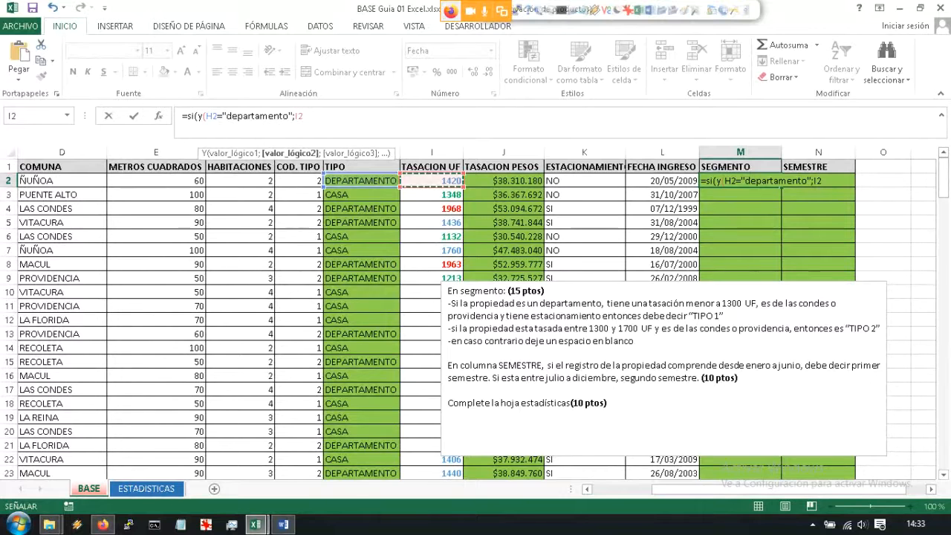
text(<1300)
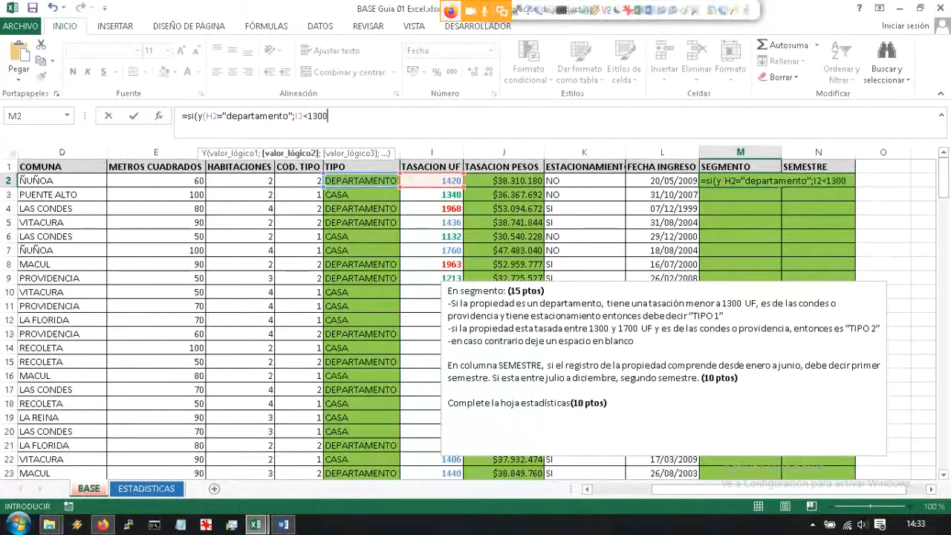
text(;)
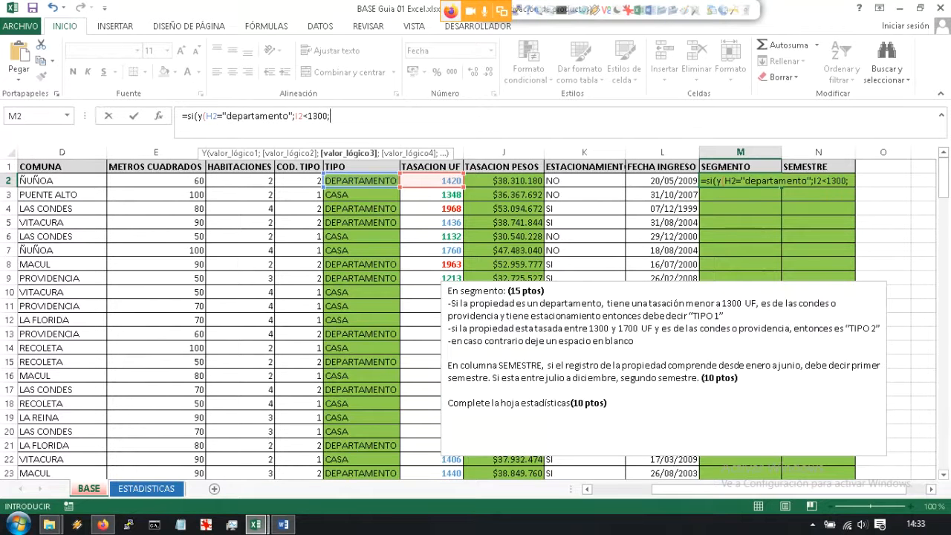
Step: Add the nested comuna condition o(D2="las condes";d2="providencia") to M2's formula and review its first argument
text(o()
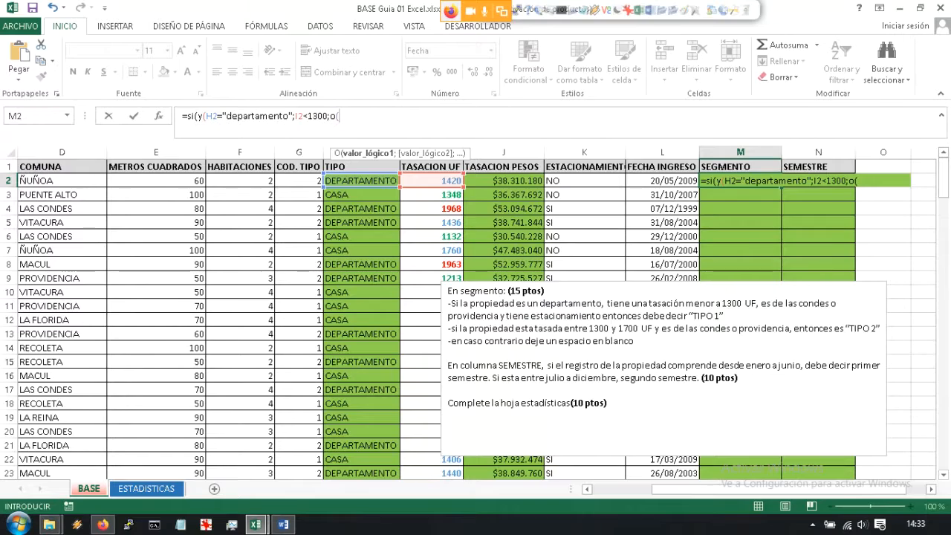
mouse_move(727, 489)
mouse_down()
mouse_move(677, 489)
mouse_move(738, 489)
mouse_up()
click(355, 181)
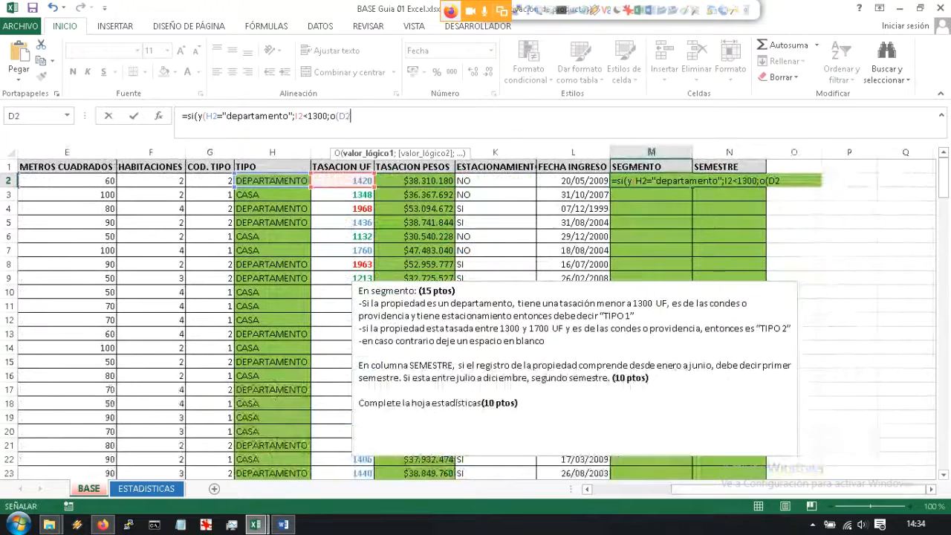
text(="las con)
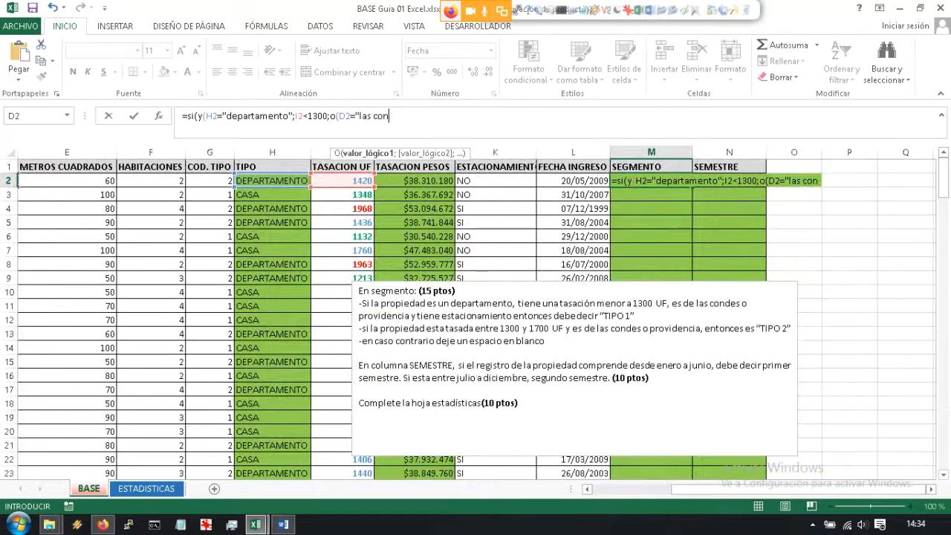
text(des";)
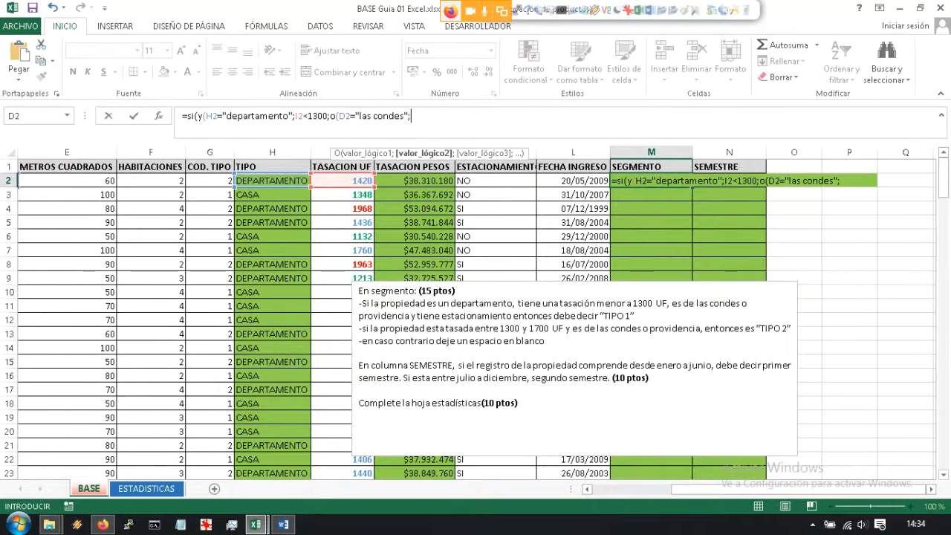
text(d2="provide)
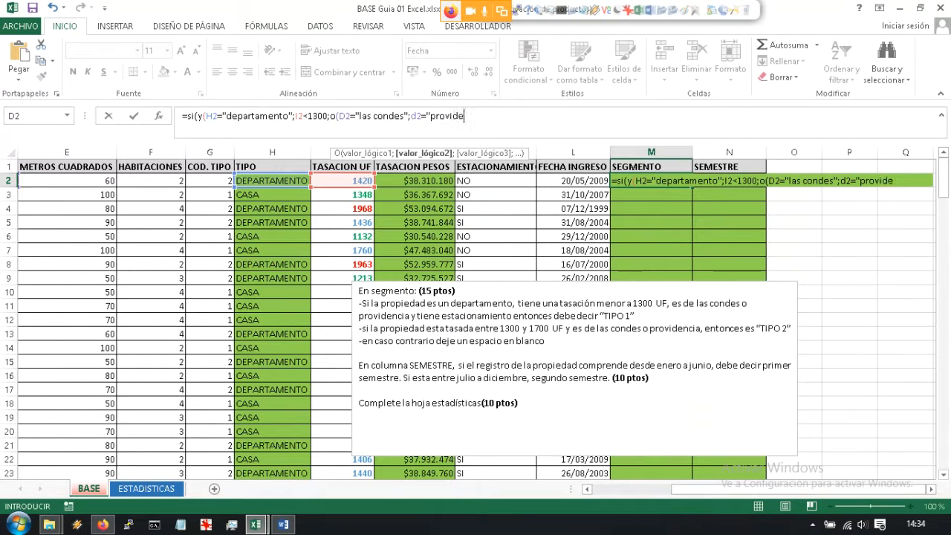
text(ncia")
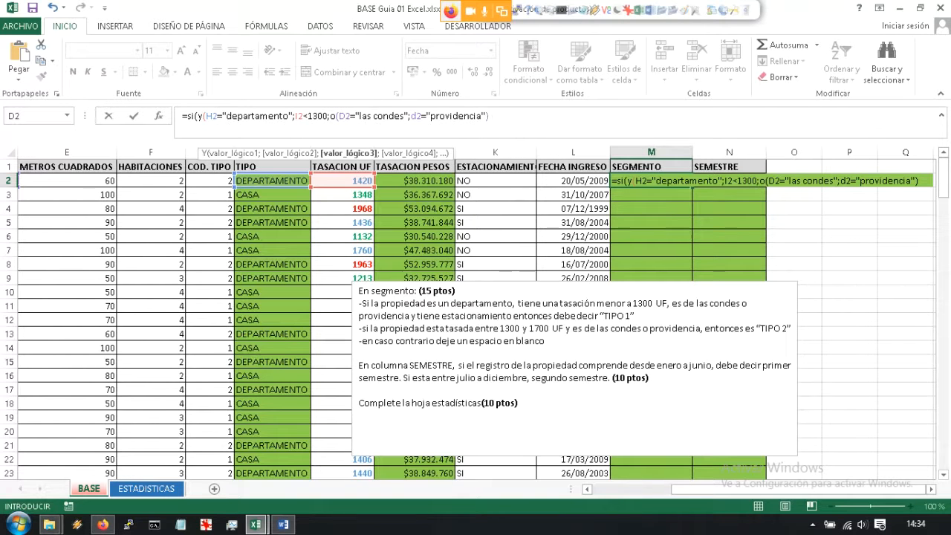
drag(339, 116, 405, 116)
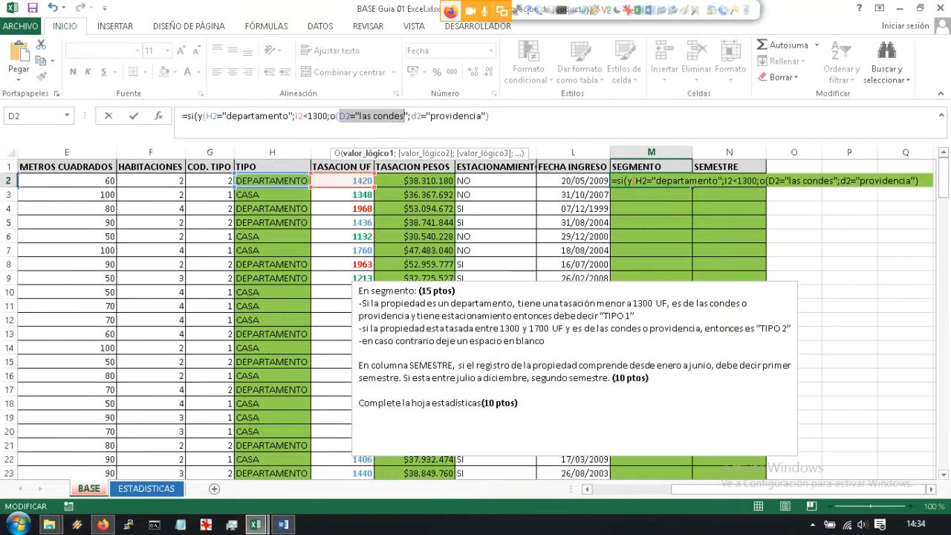
Step: Add the parking condition K2="SI" as the last argument of the Y function in M2's formula and close that function
click(356, 116)
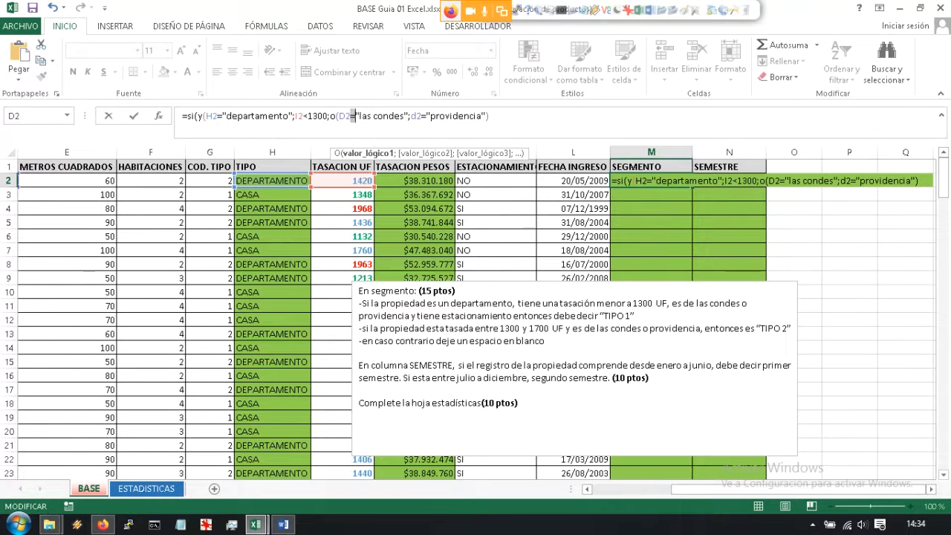
drag(361, 116, 401, 116)
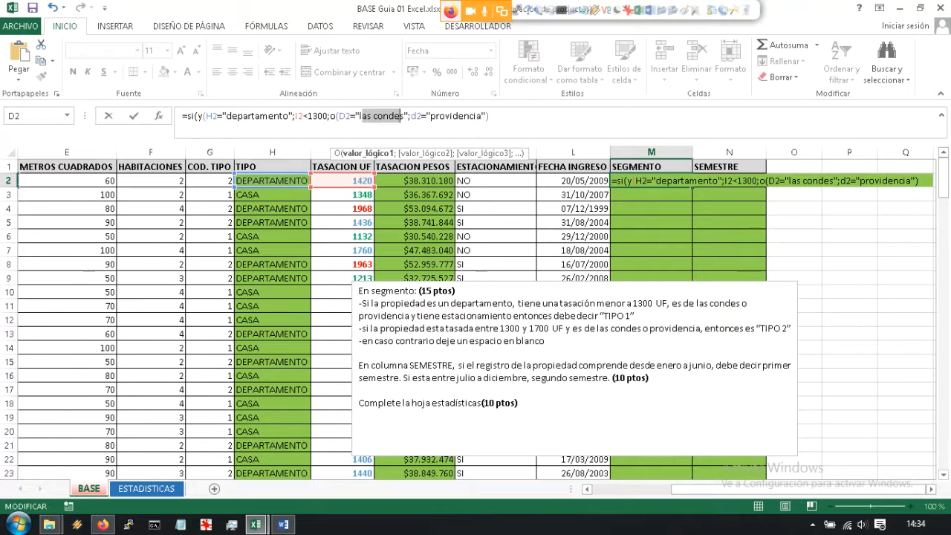
click(427, 116)
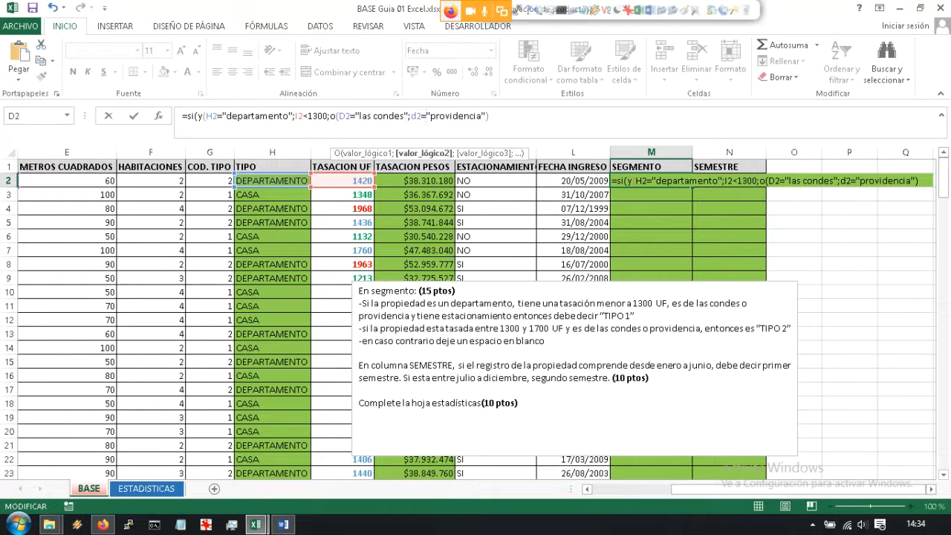
click(489, 116)
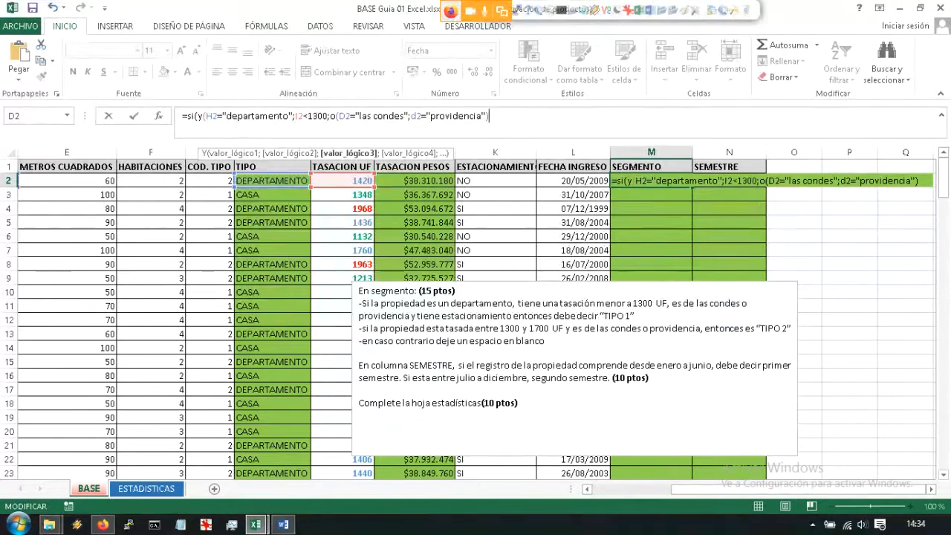
text(;)
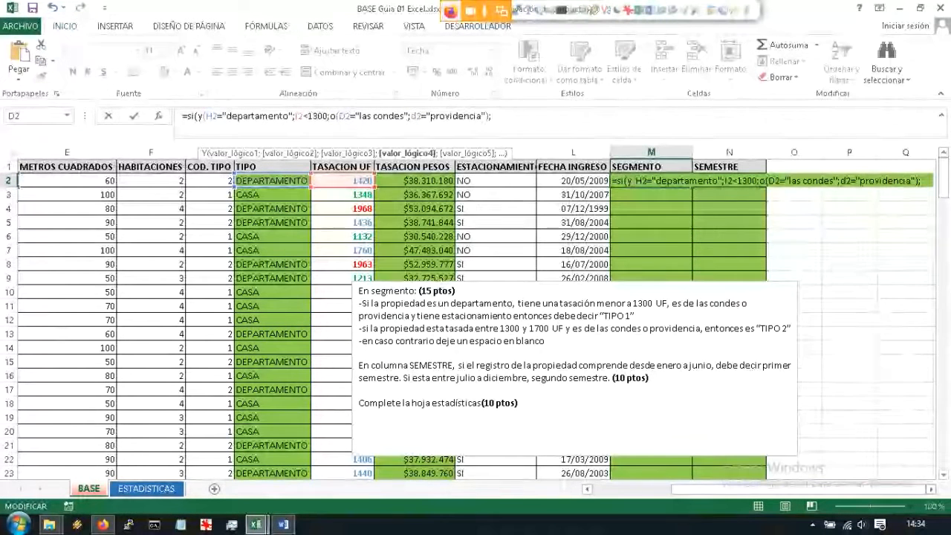
click(496, 181)
text(="SI")
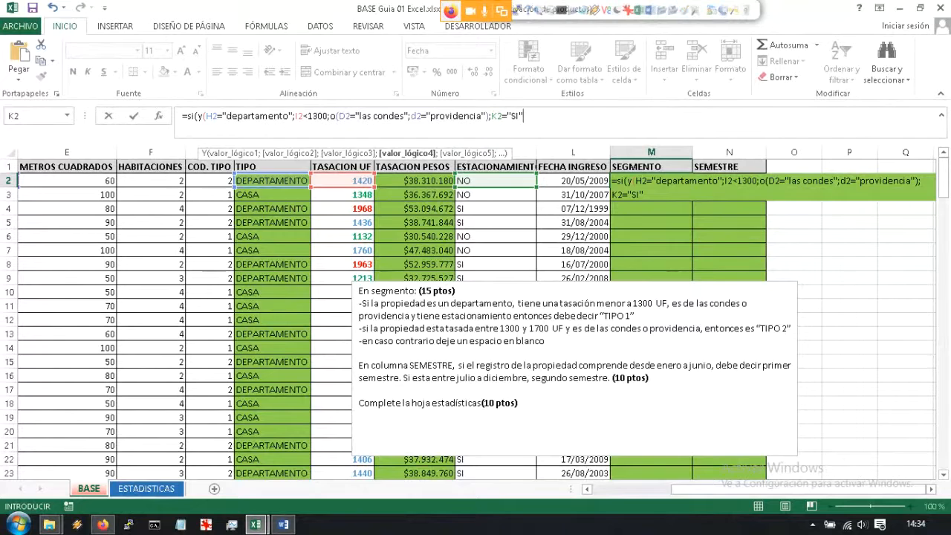
text())
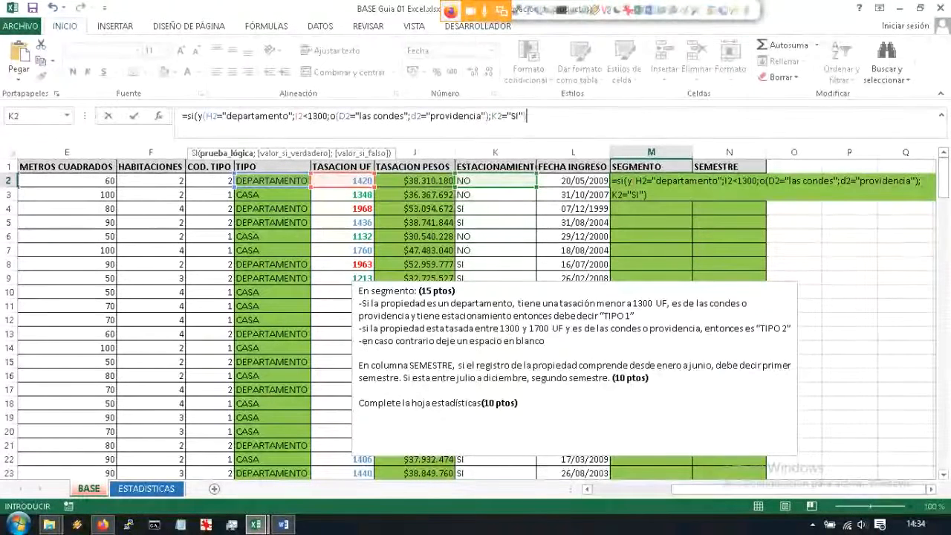
Step: Set "Tipo 1" as the value if true of the SI function in M2's formula
click(487, 116)
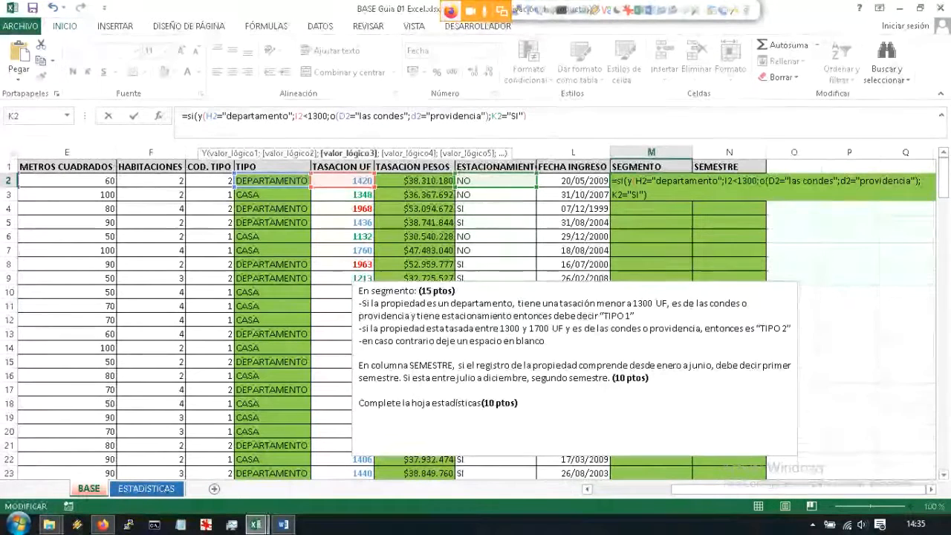
click(524, 116)
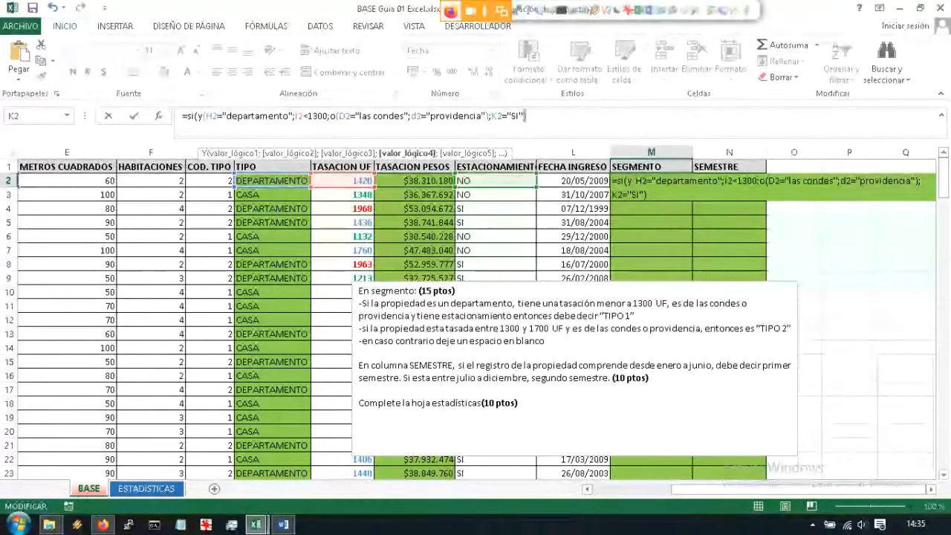
text(;")
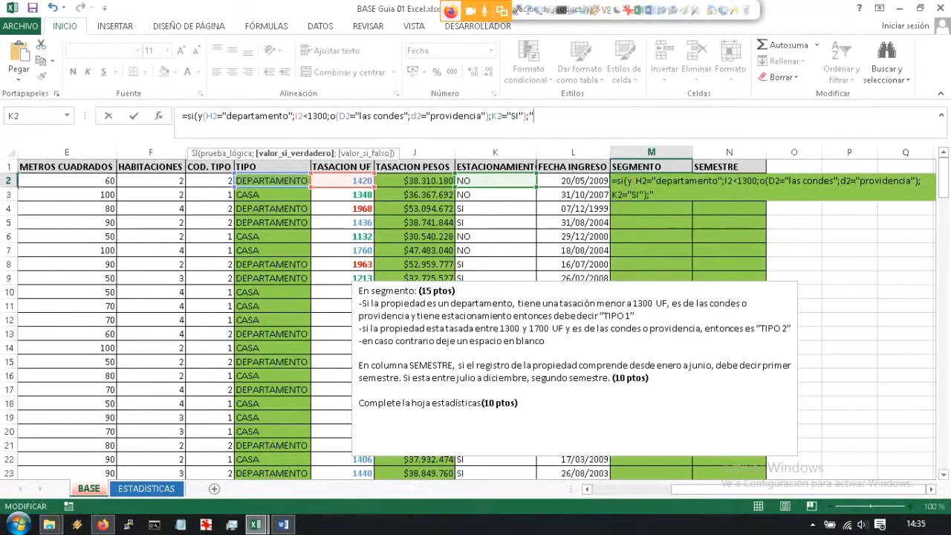
text(Tipo )
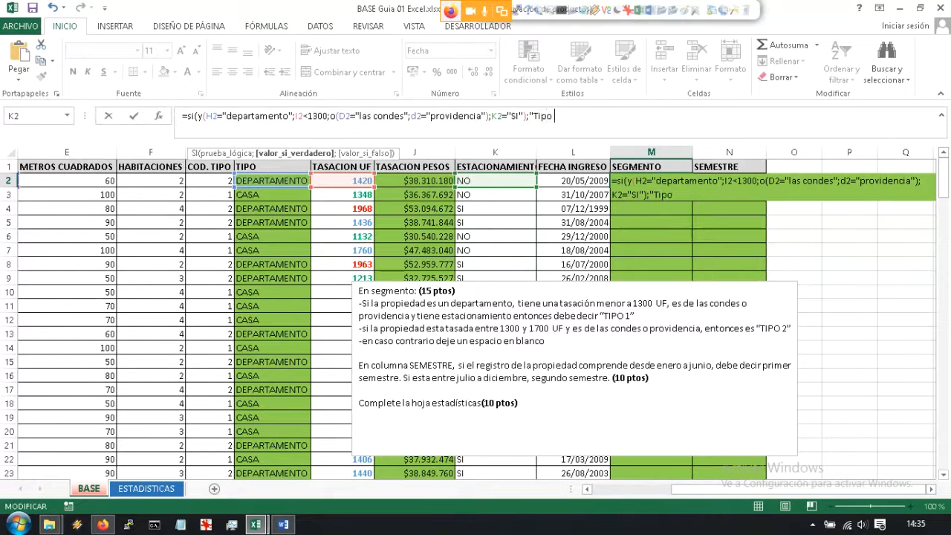
text(1")
text(;)
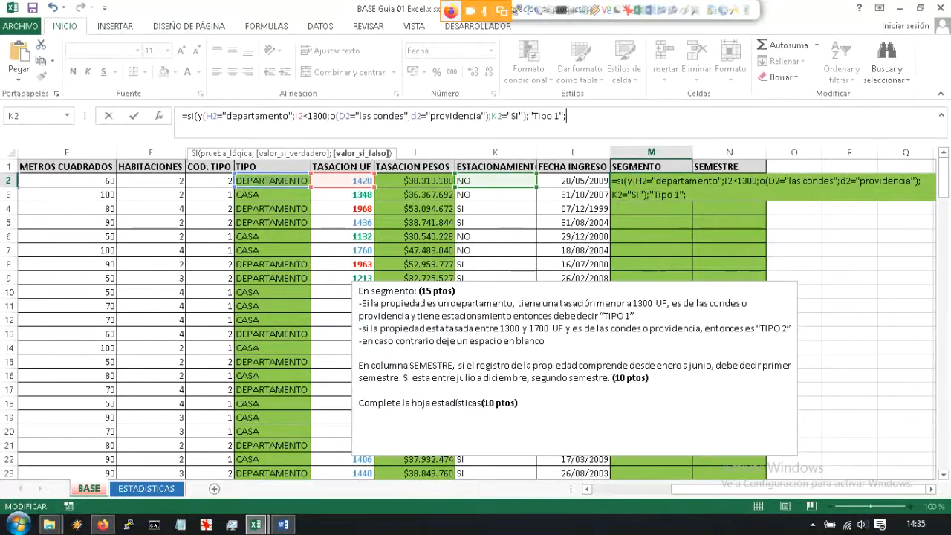
Step: Nest a second si(y( as the value if false in M2's formula, with I2>=1300; as its first condition
text(si()
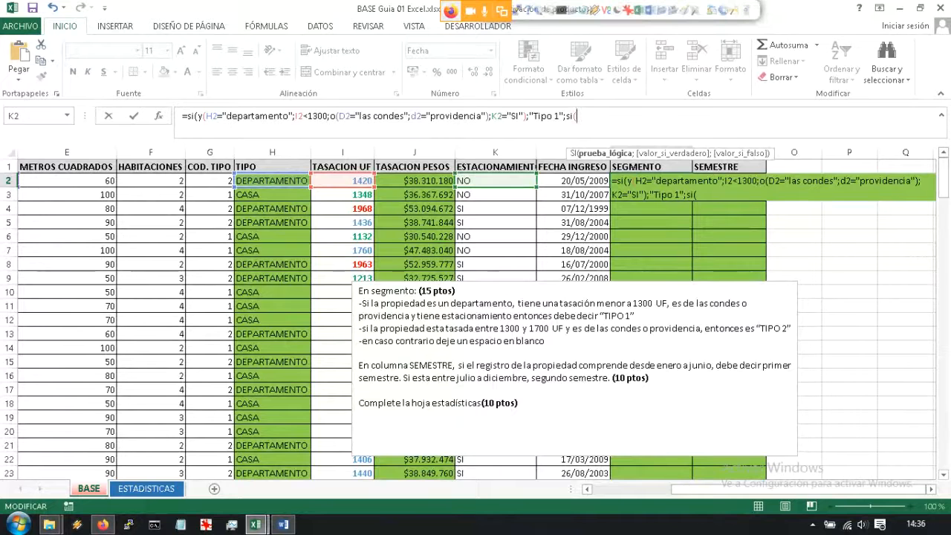
text(y()
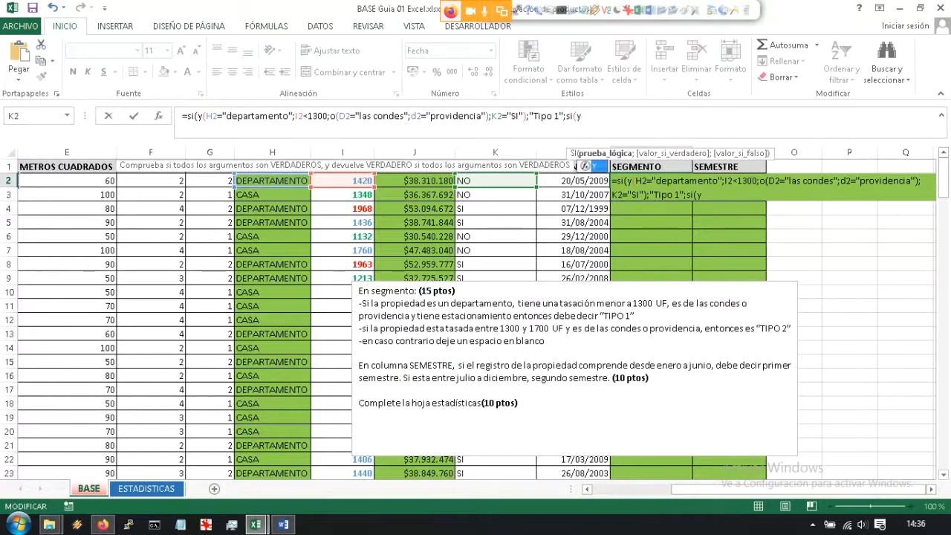
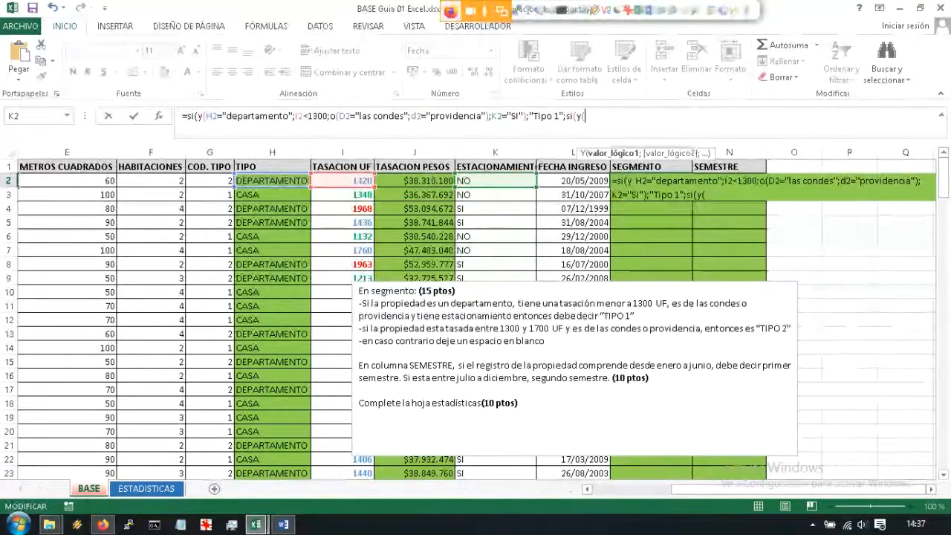
click(342, 180)
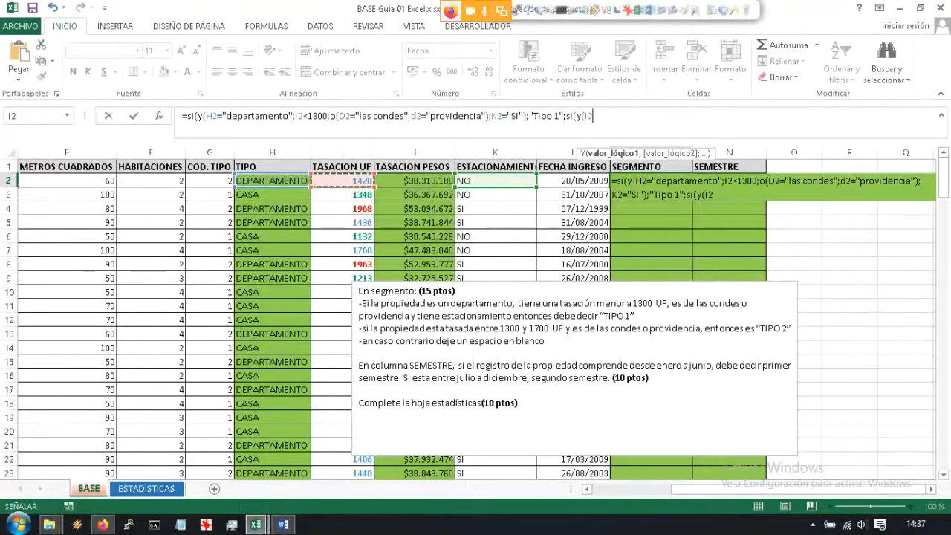
text(<1300)
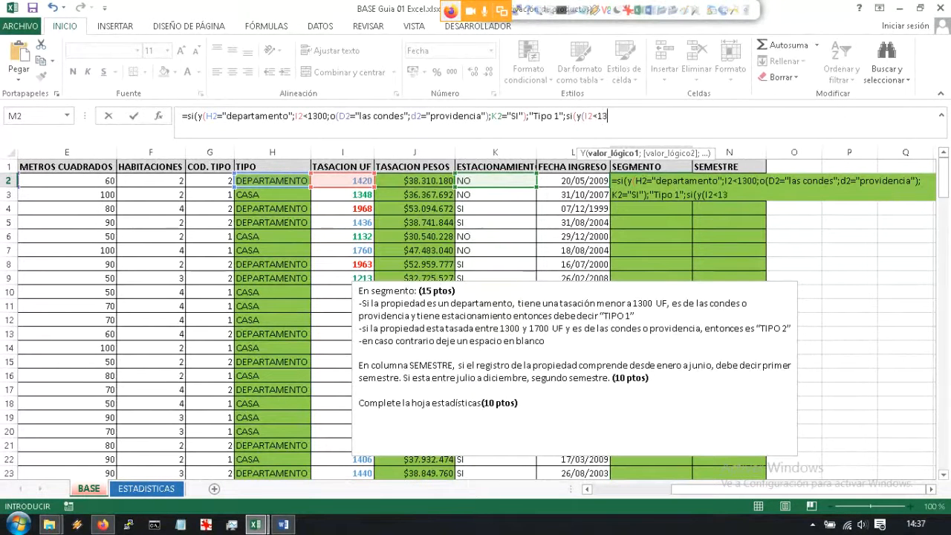
text(;)
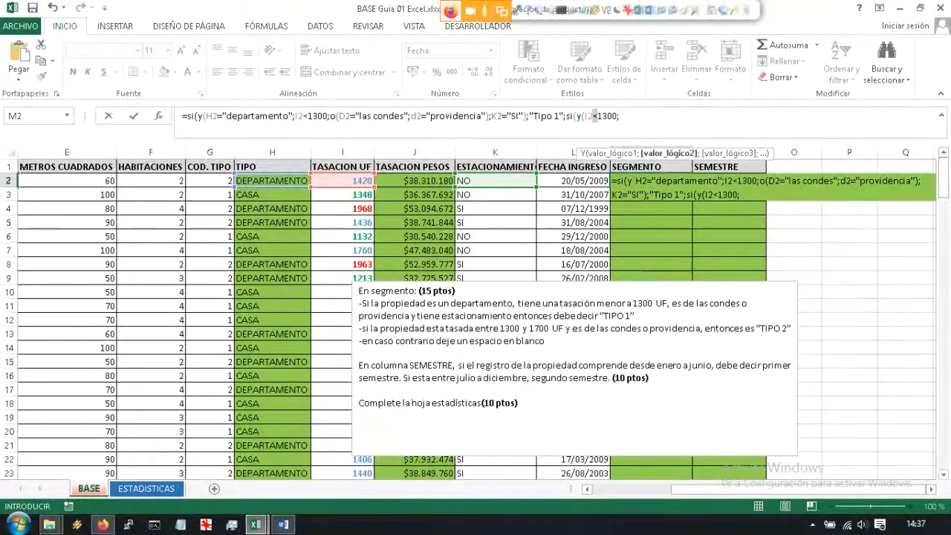
click(599, 116)
key(BackSpace)
text(>)
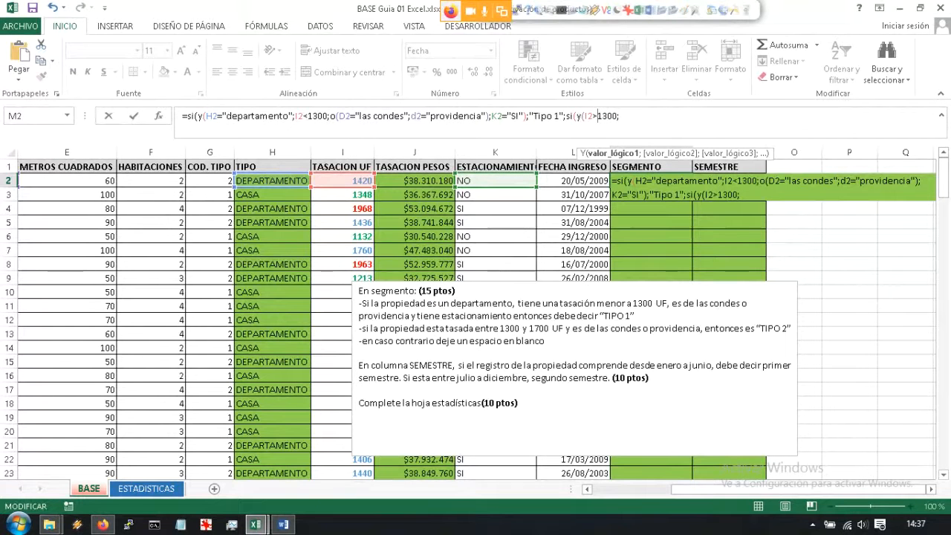
text(=)
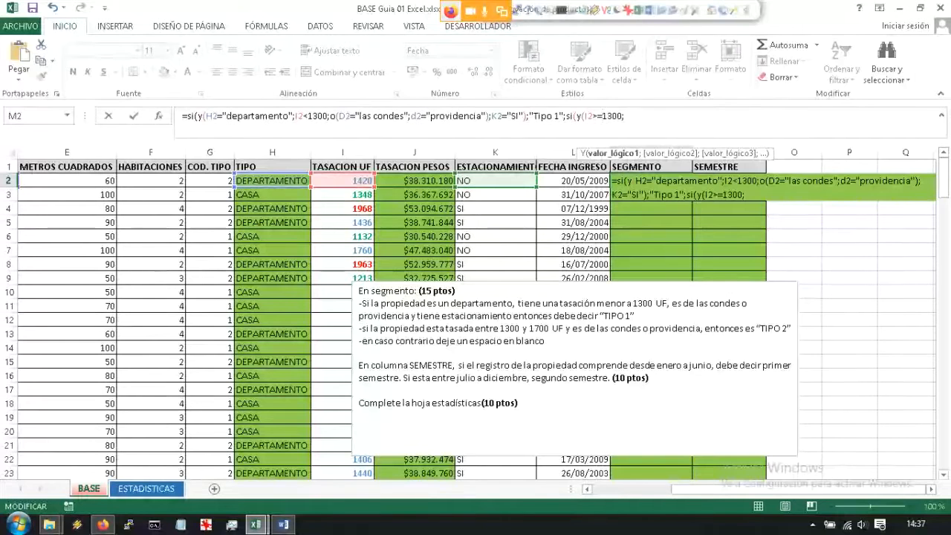
Step: Add the upper limit I2<1700 on TASACION UF to the nested Y function in M2's formula
click(626, 116)
click(343, 181)
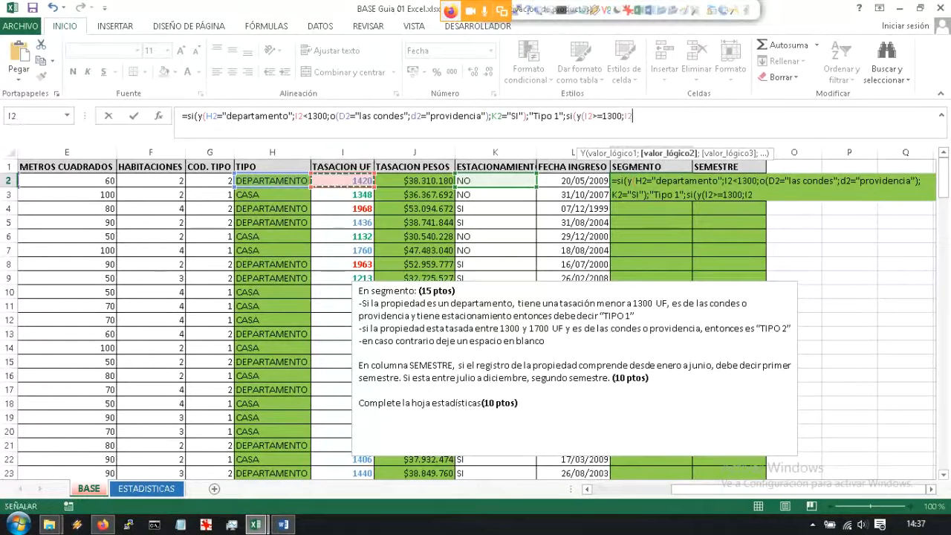
text(<1)
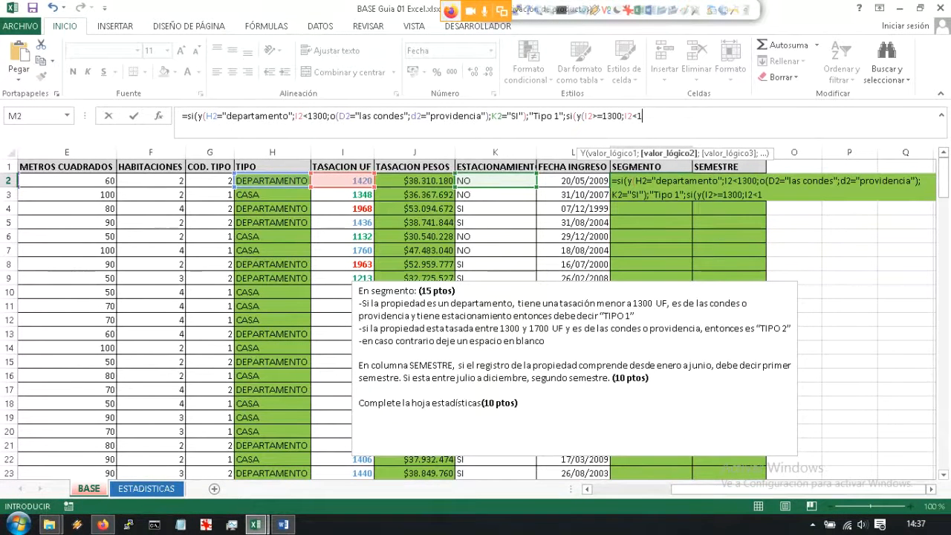
text(7700)
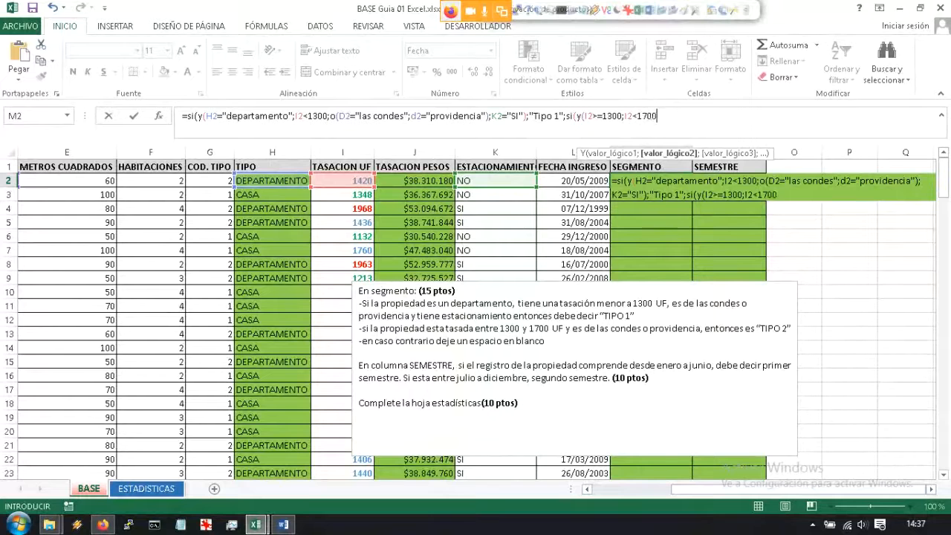
text())
key(BackSpace)
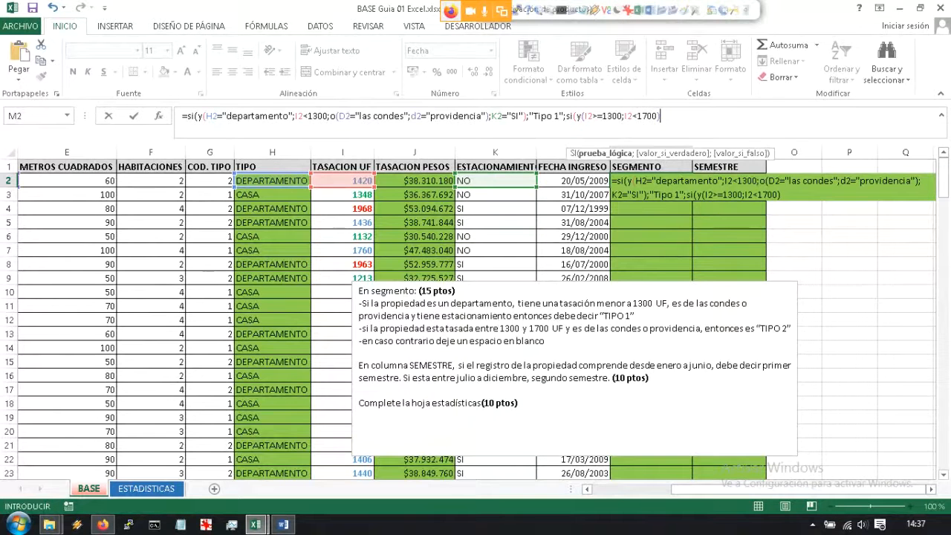
Step: Copy the condition o(D2="las condes";d2="providencia") from the first test into the nested Y function and close that function
text(;o)
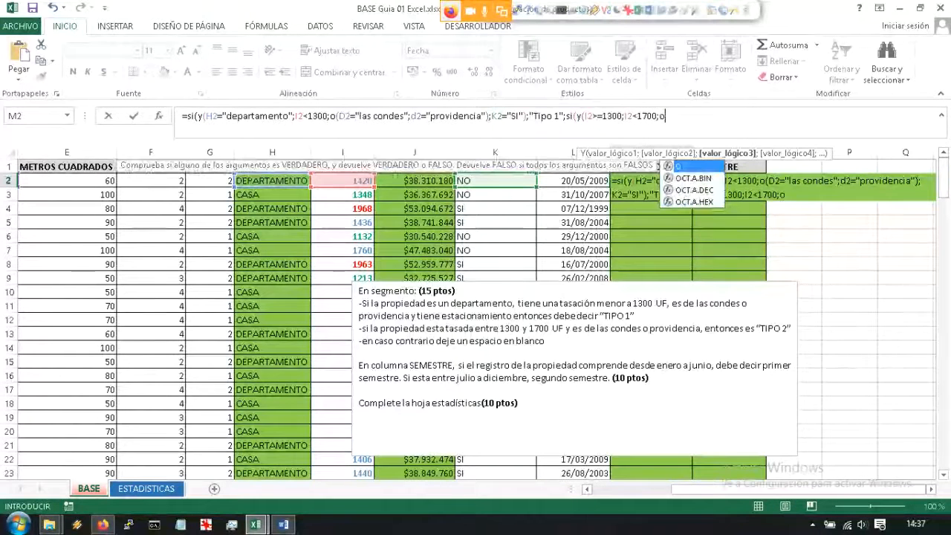
key(BackSpace)
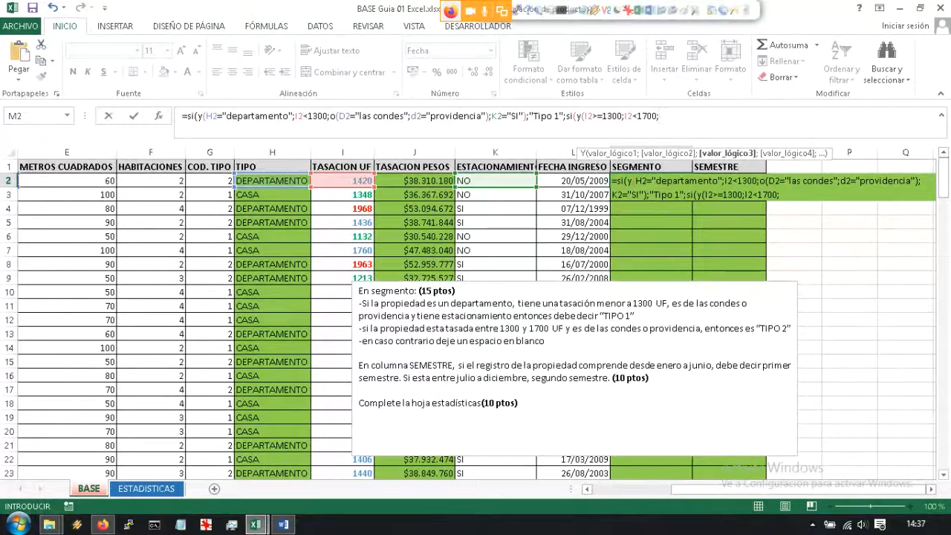
drag(330, 116, 490, 116)
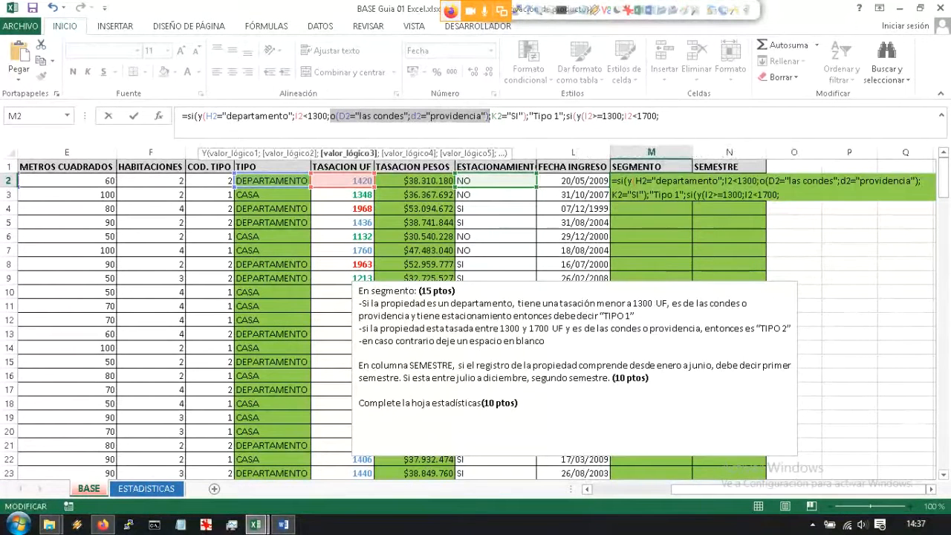
click(659, 116)
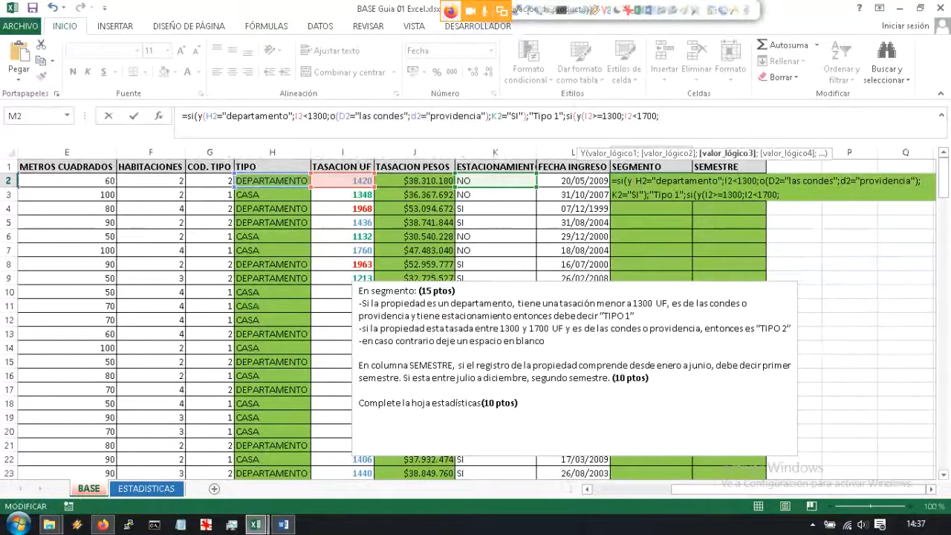
key(ctrl+v)
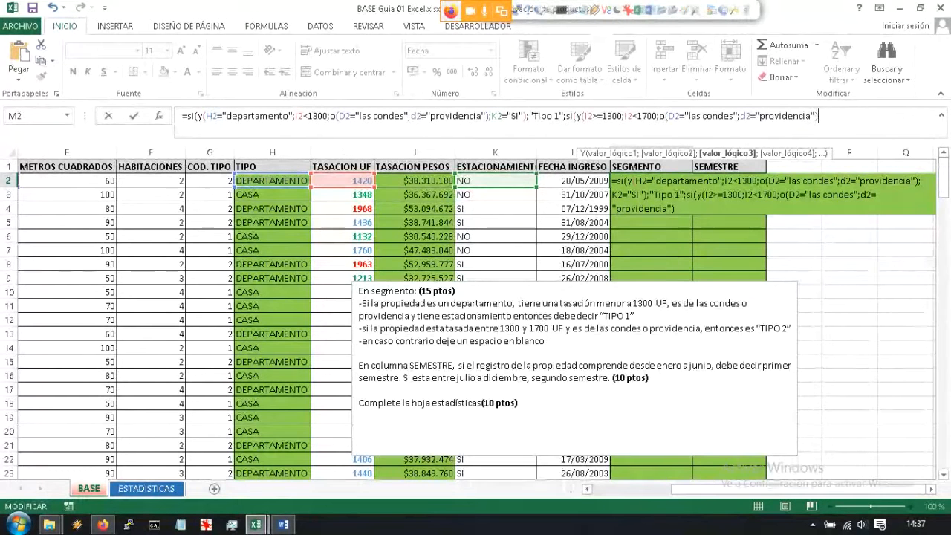
text();)
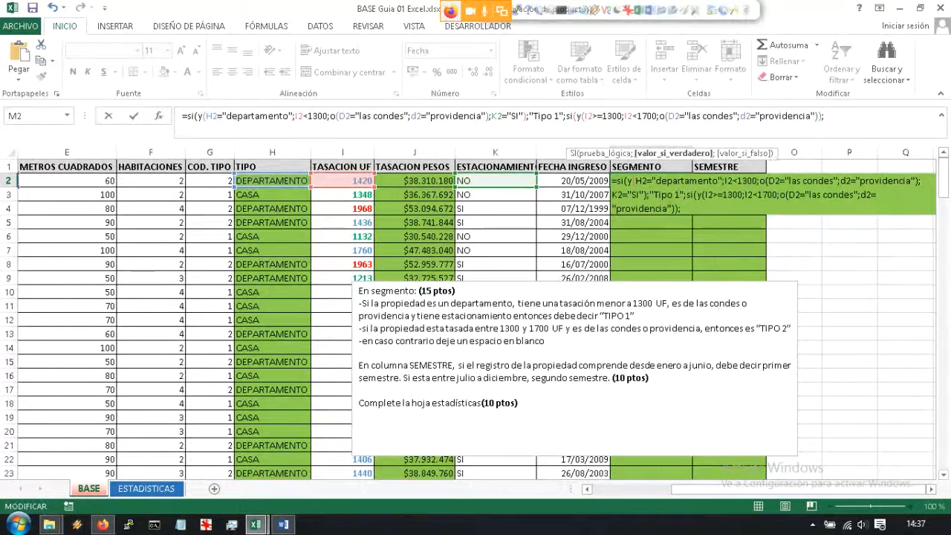
Step: Finish M2's formula with "Tipo 2" if true and "" if false, and fill it down the SEGMENTO column
text("Tipo 2";)
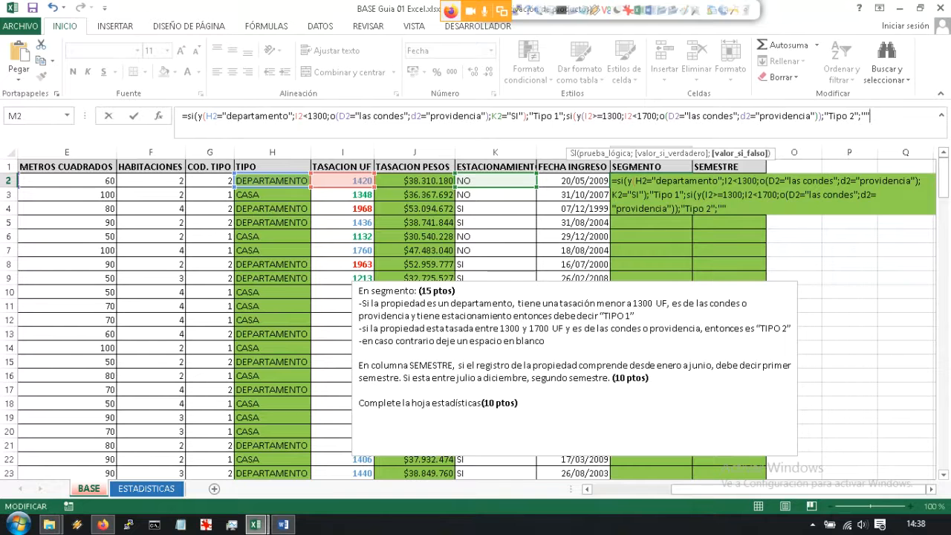
text())
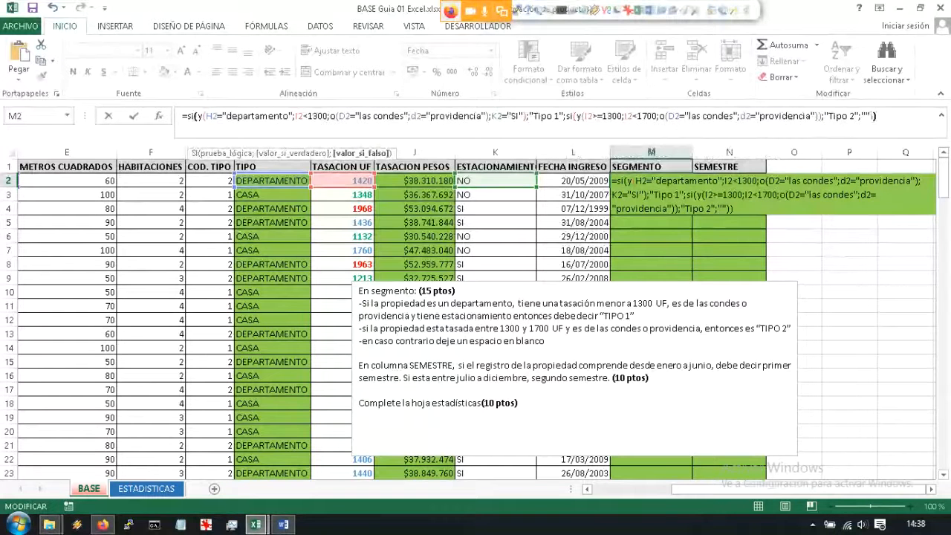
text())
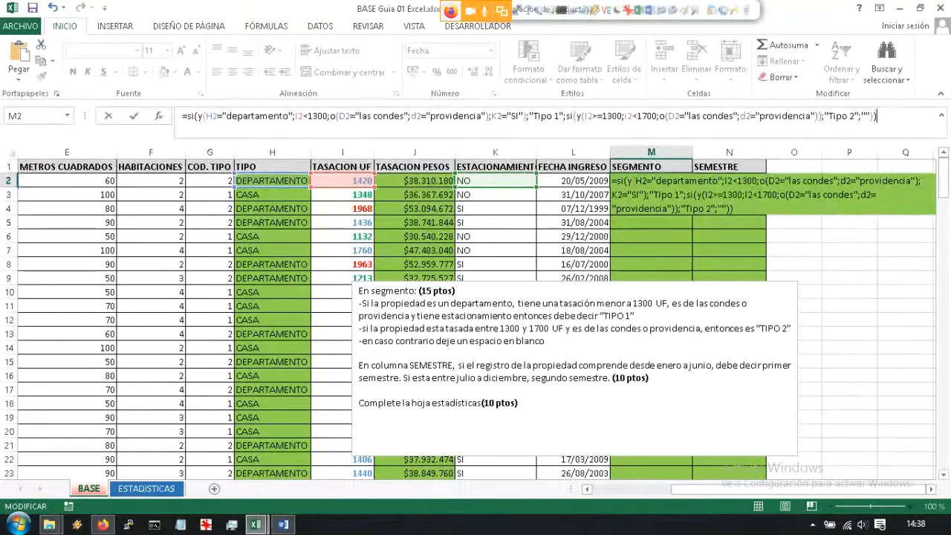
key(ctrl+Return)
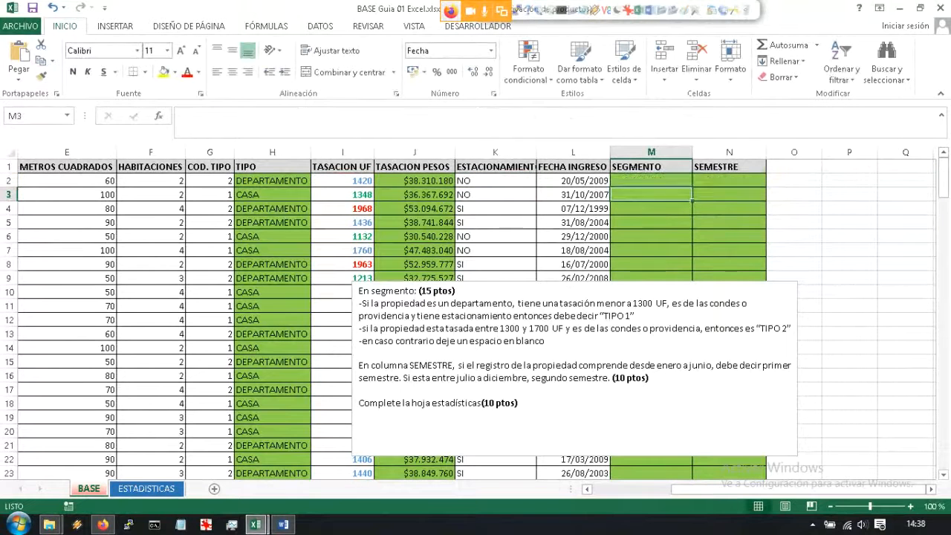
double_click(692, 188)
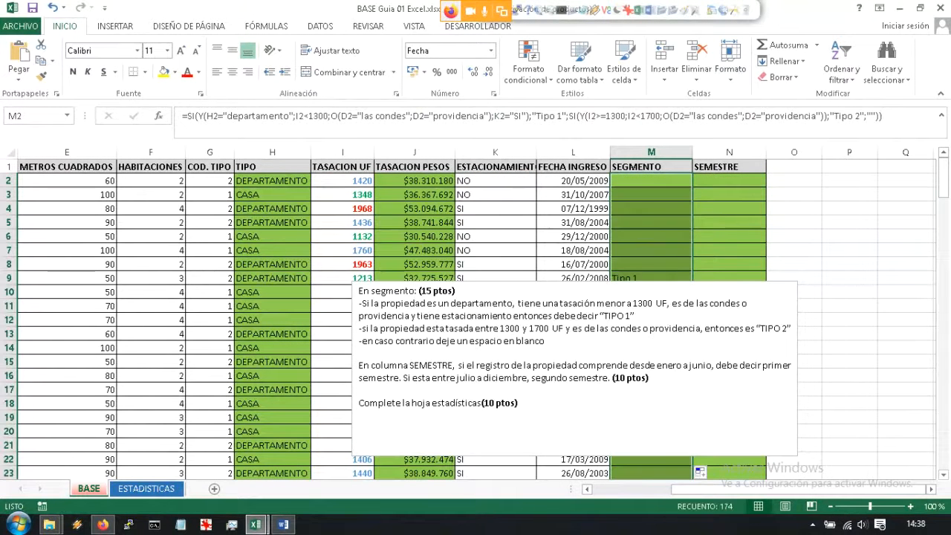
Step: Move the instructions text box clear of the SEGMENTO column and check the SEGMENTO results, including M9 and M11
drag(535, 281, 265, 261)
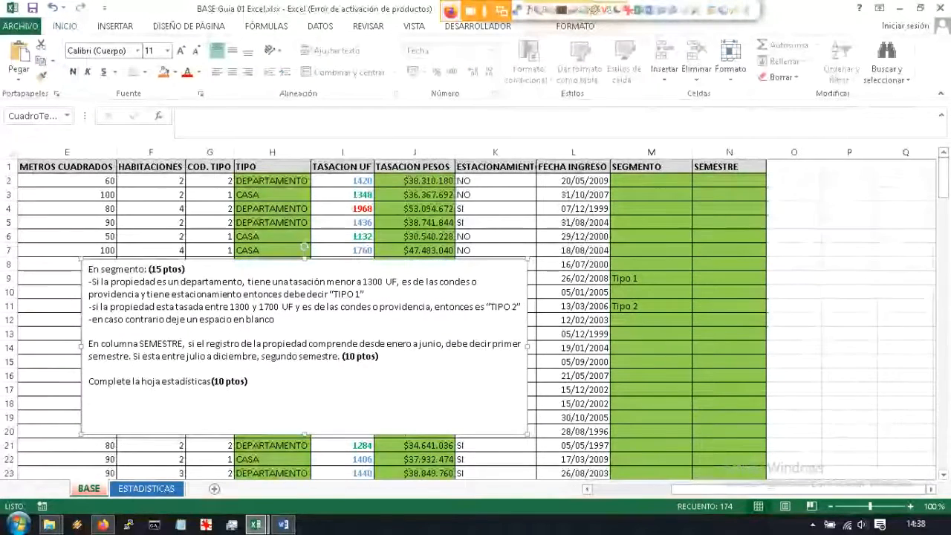
click(651, 279)
click(651, 306)
scroll(651, 306, down, 16)
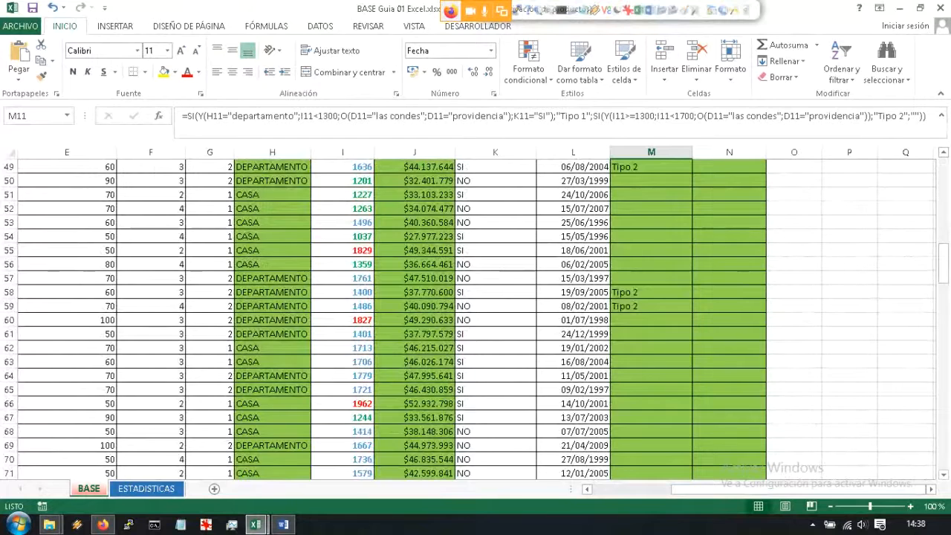
scroll(475, 320, up, 8)
scroll(475, 320, up, 8)
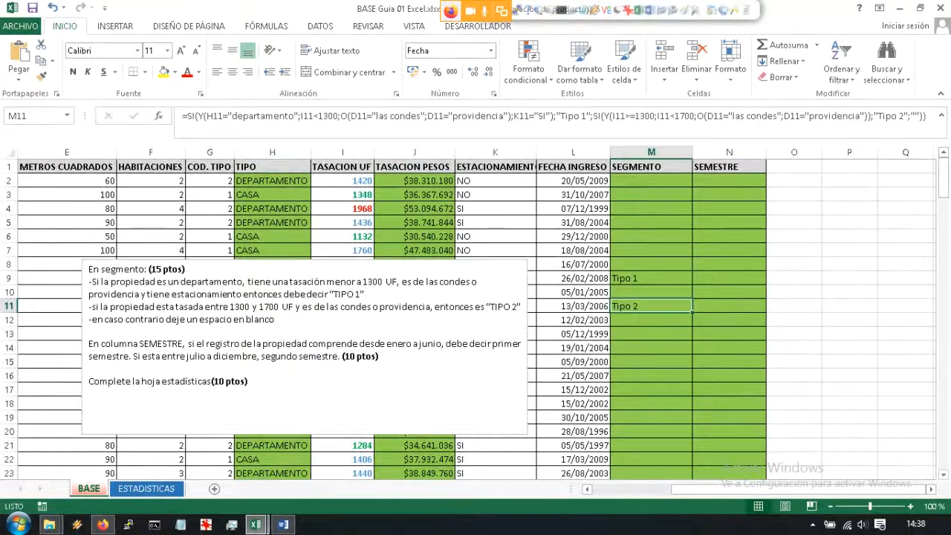
Step: Add filters to the header row from COD. PROPIEDAD to SEMESTRE
drag(725, 166, 15, 166)
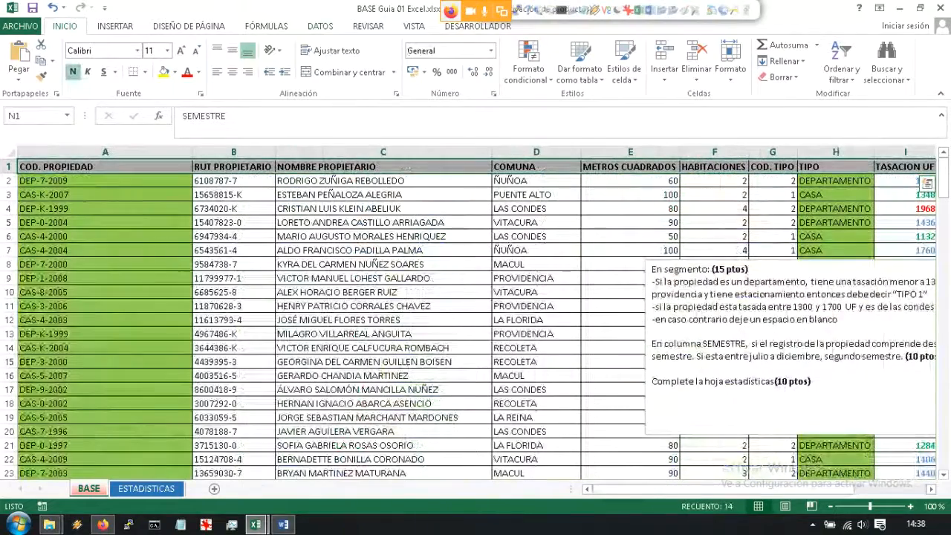
click(320, 26)
click(374, 59)
click(535, 194)
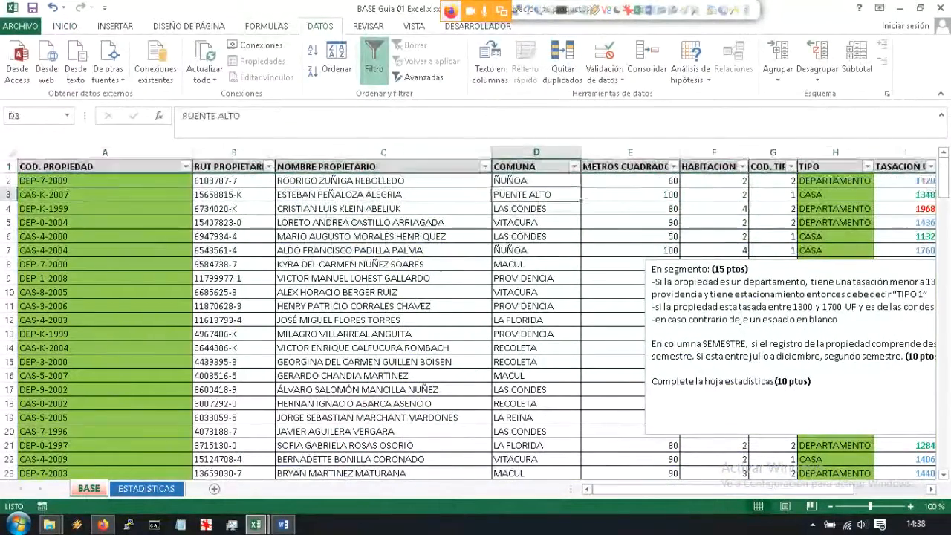
Step: Filter the SEGMENTO column to show only the Tipo 1 rows
click(747, 210)
drag(743, 210, 845, 223)
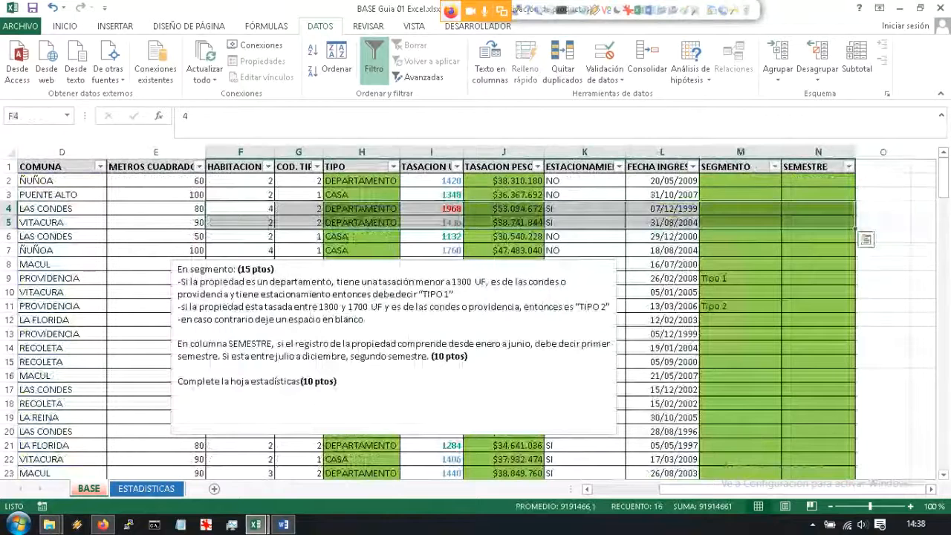
click(883, 223)
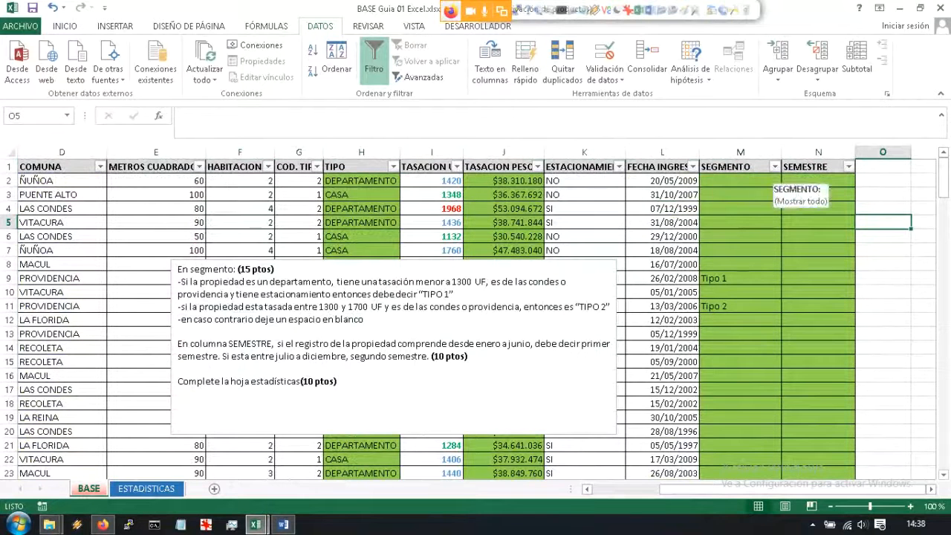
click(774, 166)
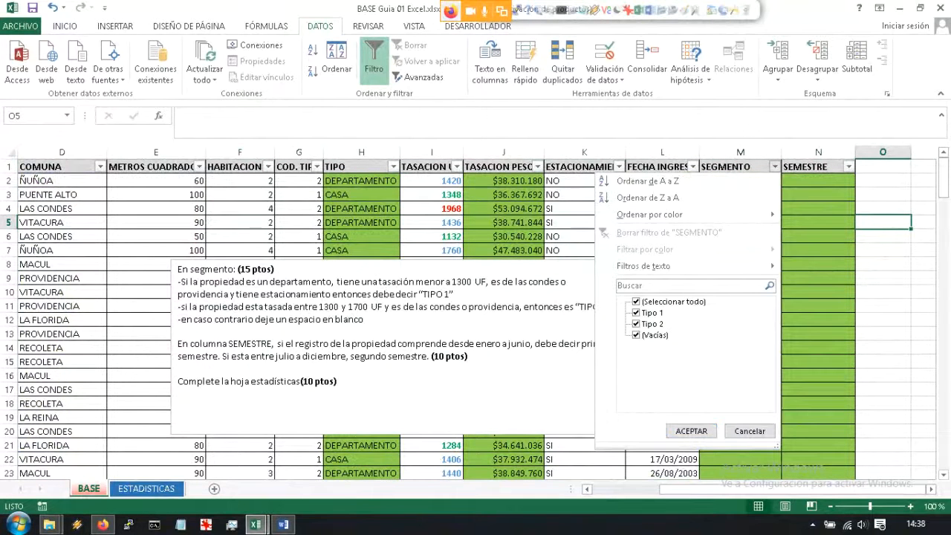
click(636, 324)
click(636, 335)
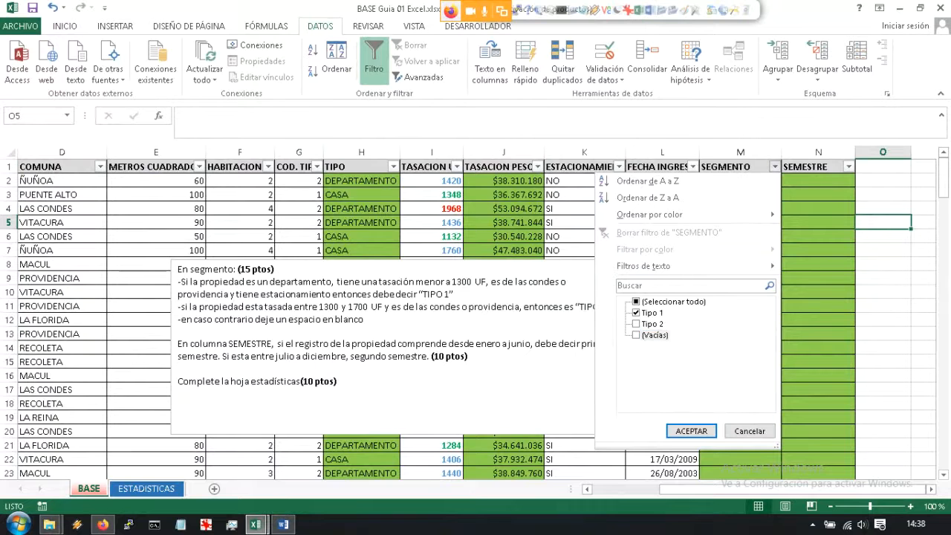
click(691, 431)
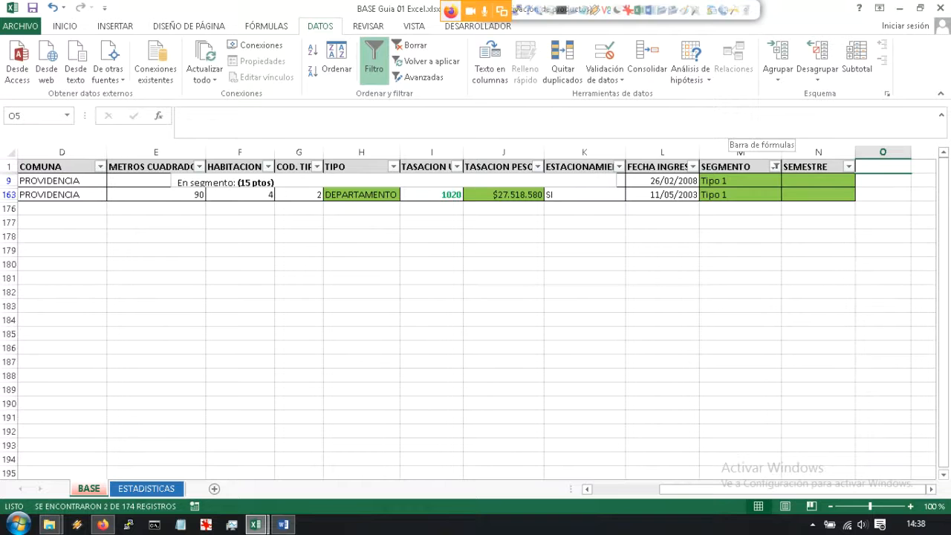
Step: Include Tipo 2 and the blanks in the SEGMENTO filter again to show all rows
click(775, 167)
click(636, 324)
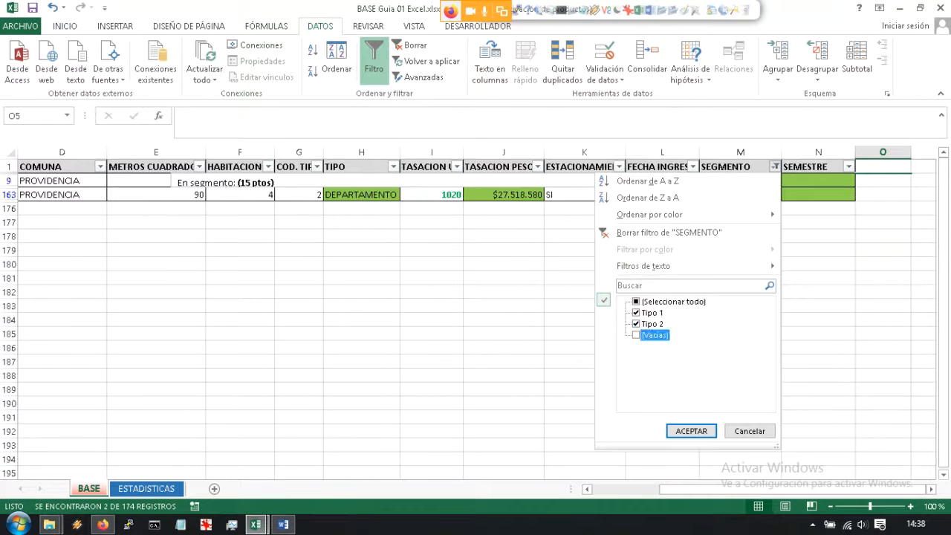
click(636, 335)
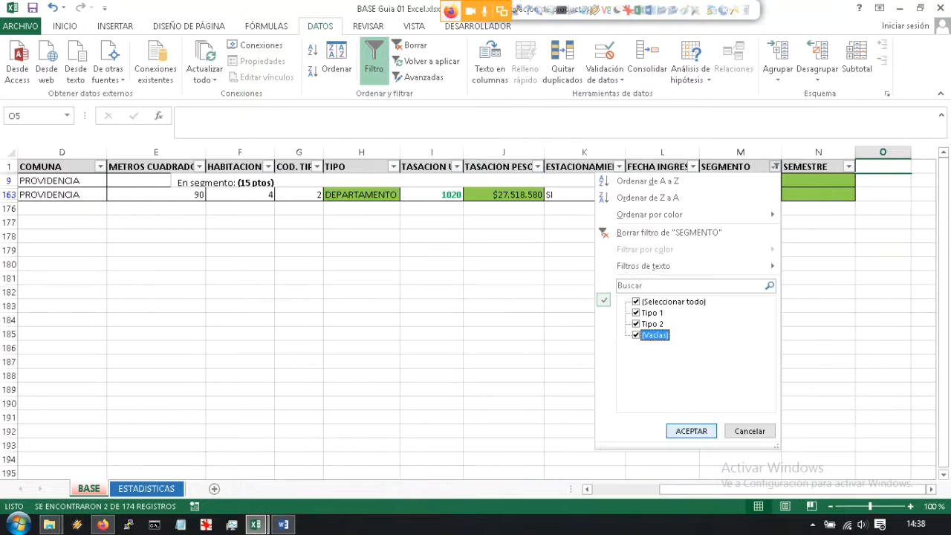
click(691, 431)
Step: Open M2's formula for review, check the class chat in Blackboard Collaborate, and return to Excel to examine the whole formula
click(740, 181)
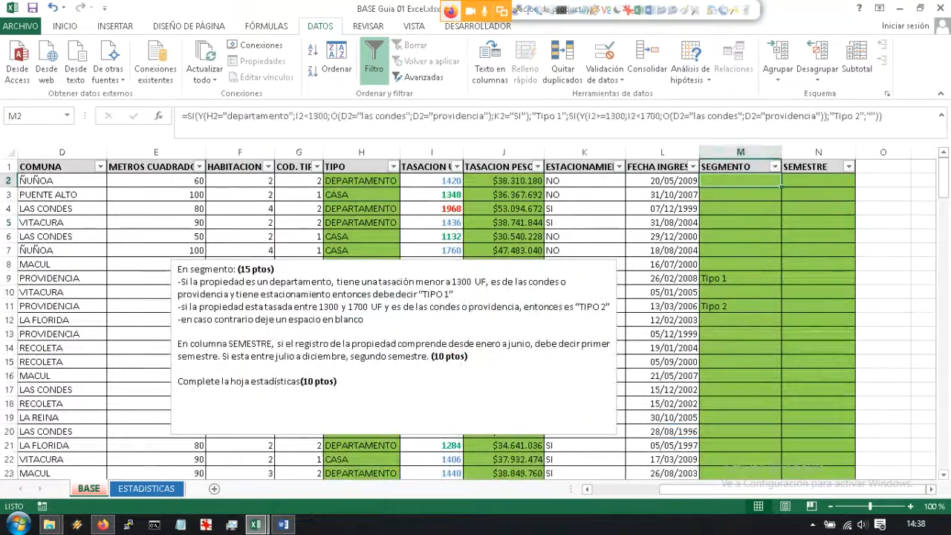
click(885, 117)
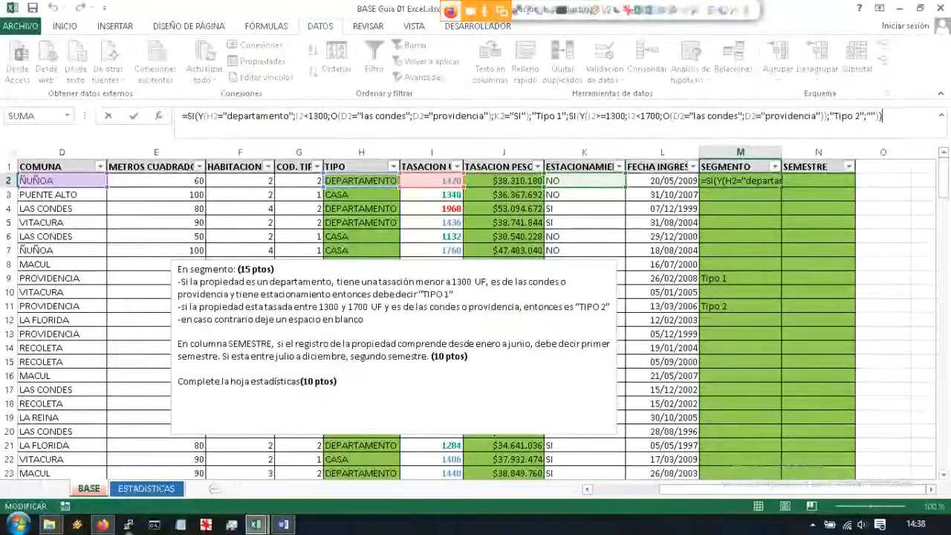
key(alt+Tab)
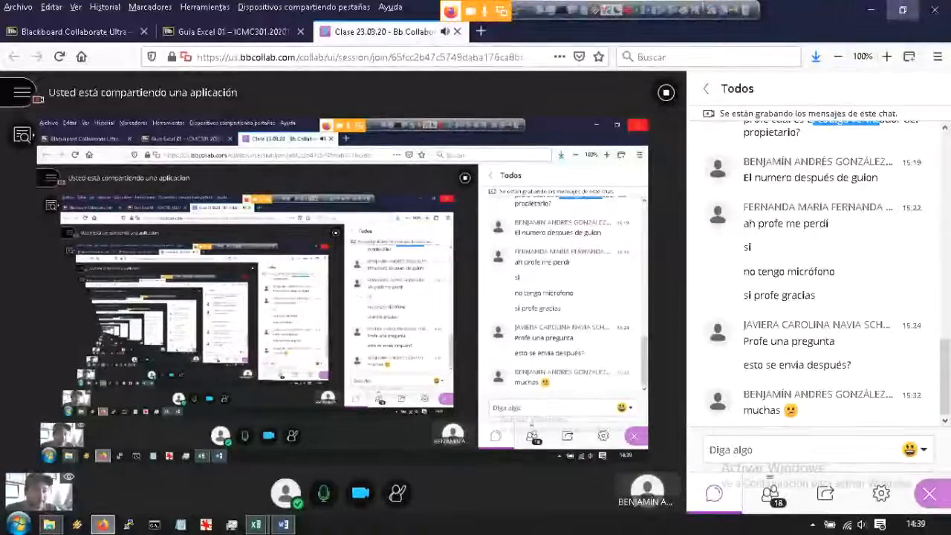
key(alt+Tab)
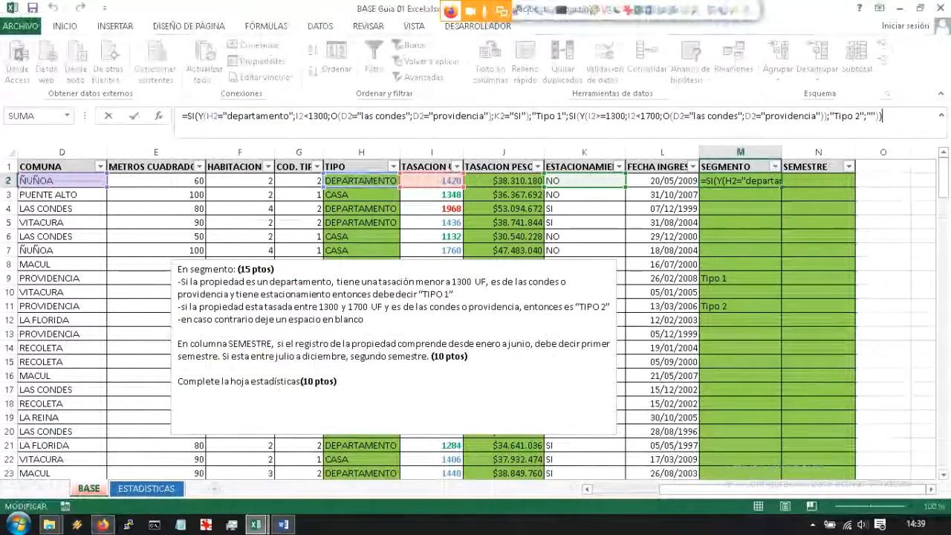
key(shift+Home)
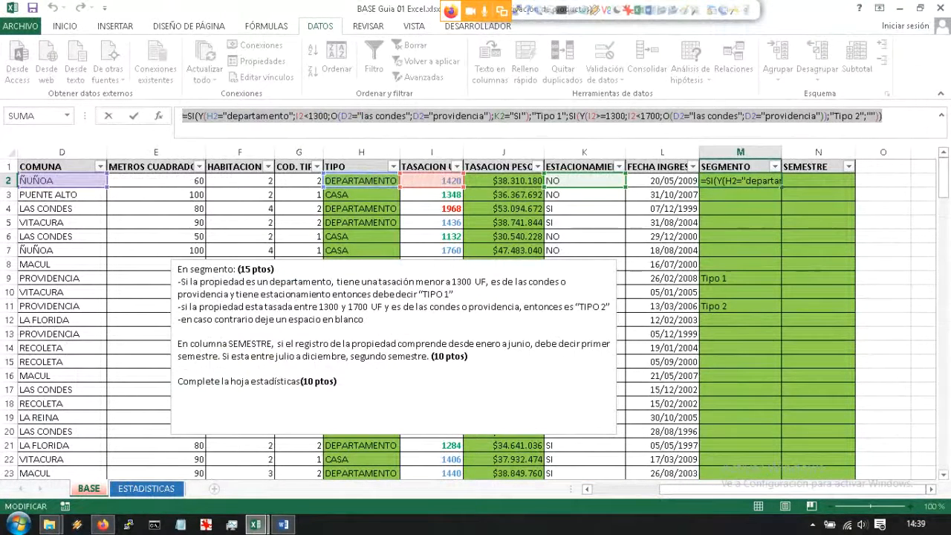
click(883, 117)
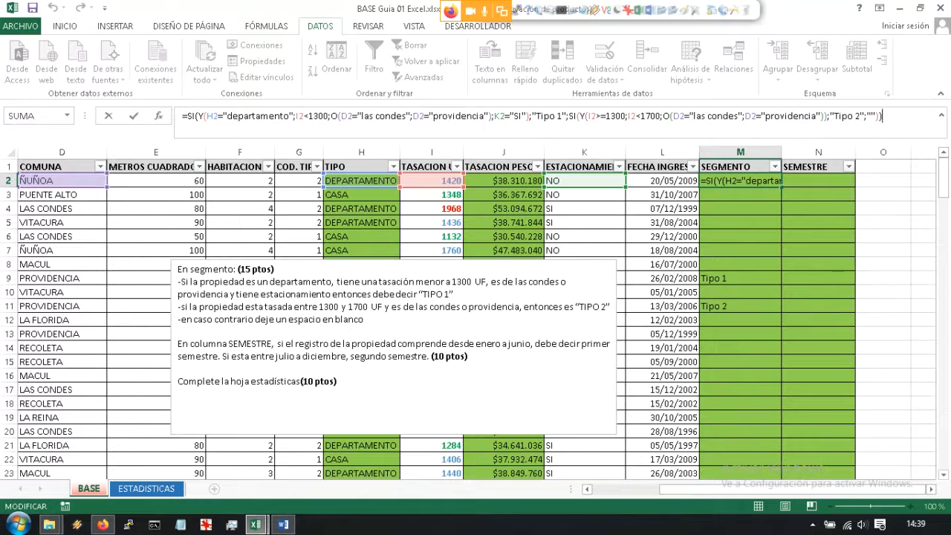
Step: Compare the TIPO 1 requirement in the instructions with the first test of M2's formula, and examine the nested SI used if false
drag(178, 282, 456, 295)
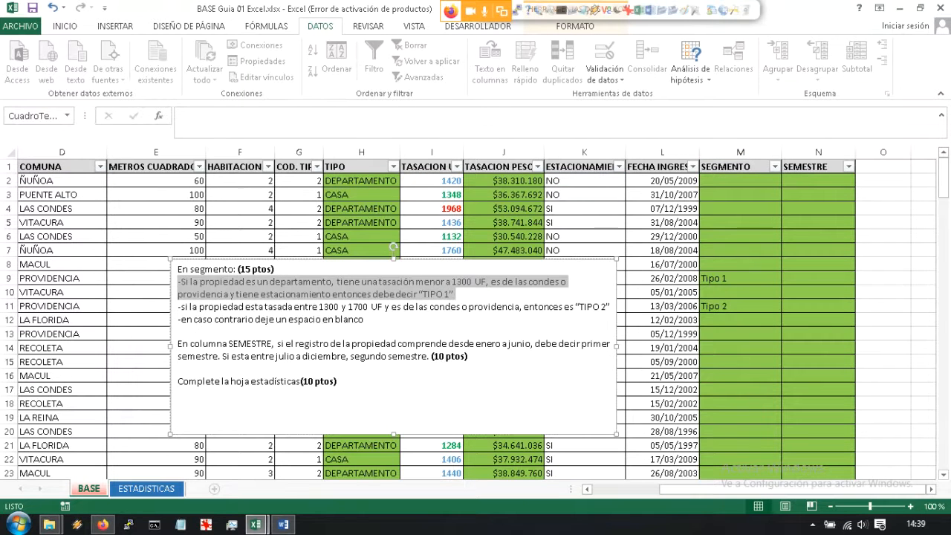
click(740, 180)
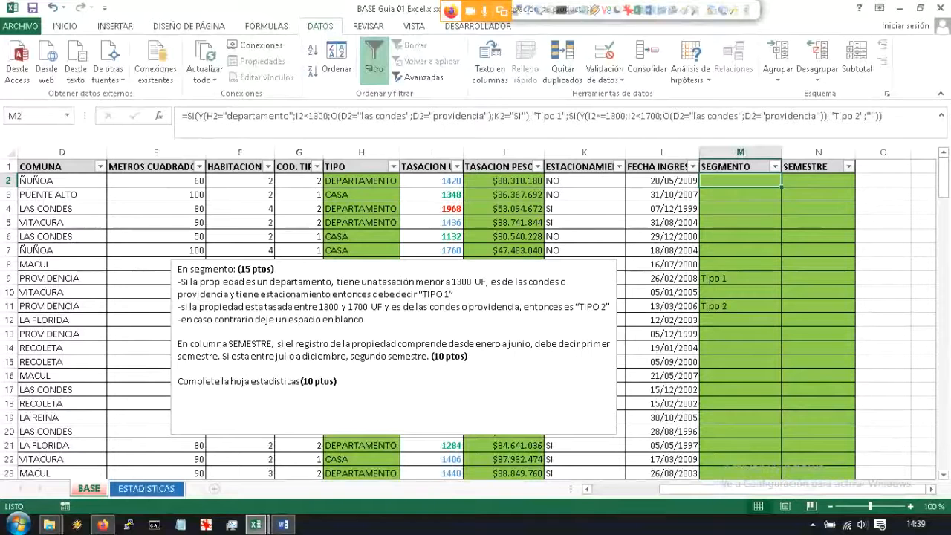
click(197, 116)
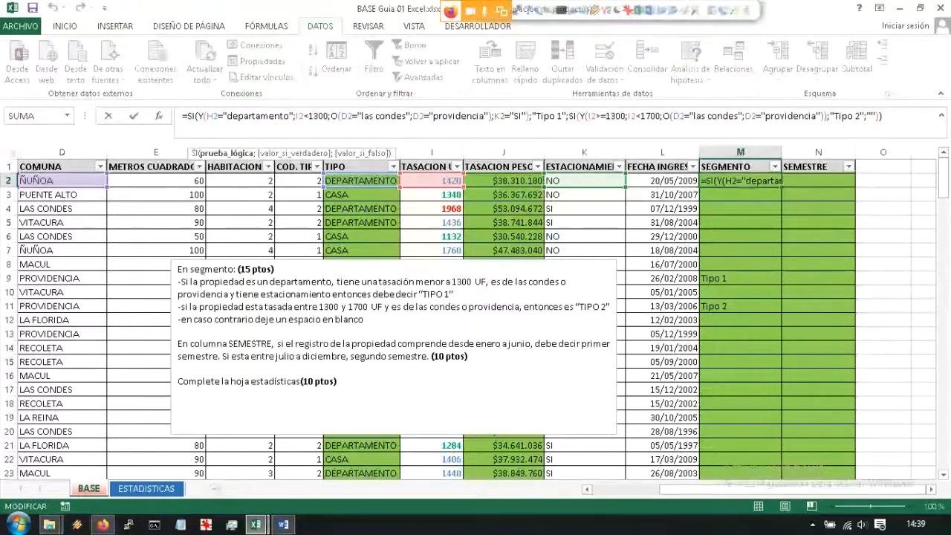
drag(530, 116, 183, 116)
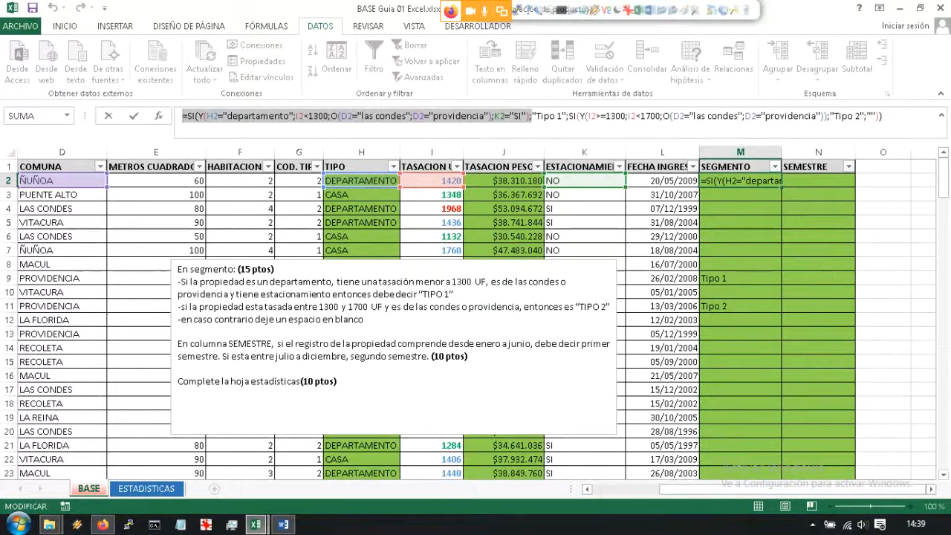
drag(574, 116, 883, 116)
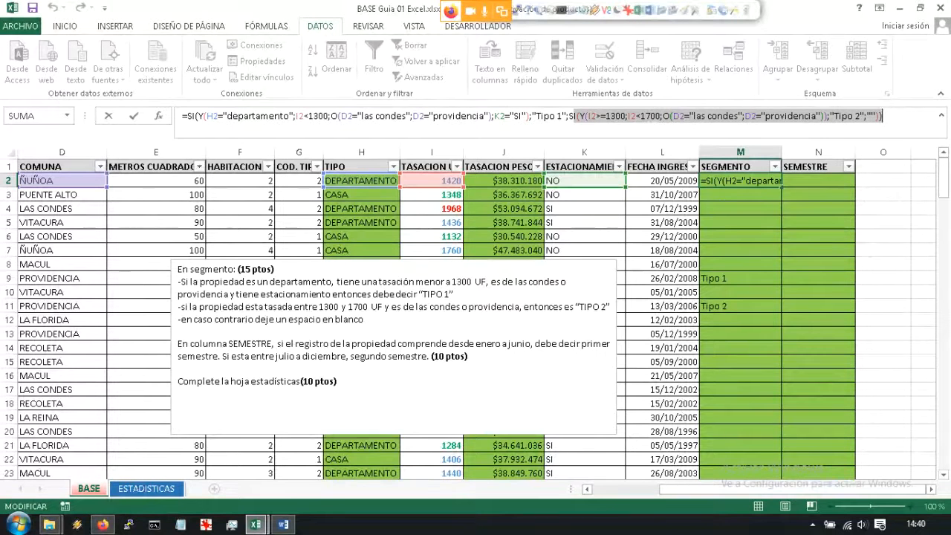
drag(533, 116, 183, 116)
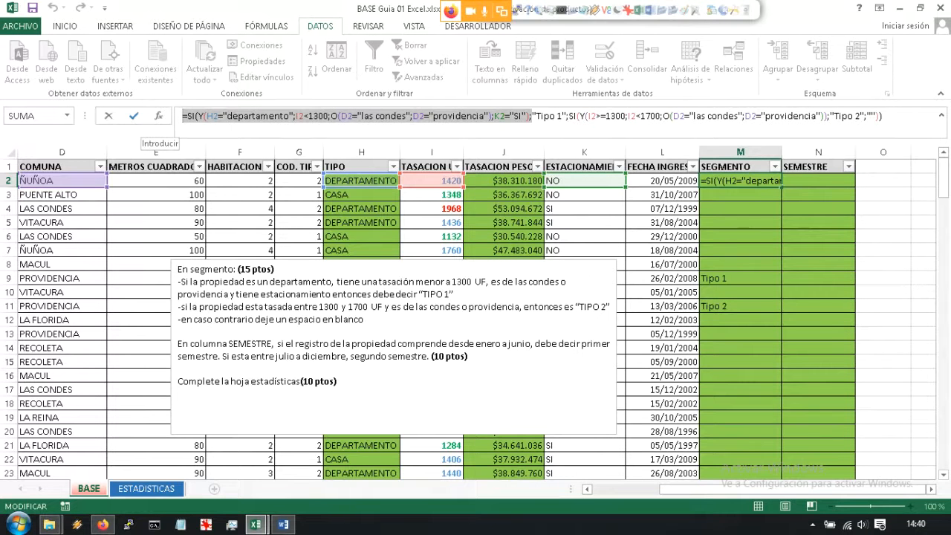
drag(883, 116, 569, 116)
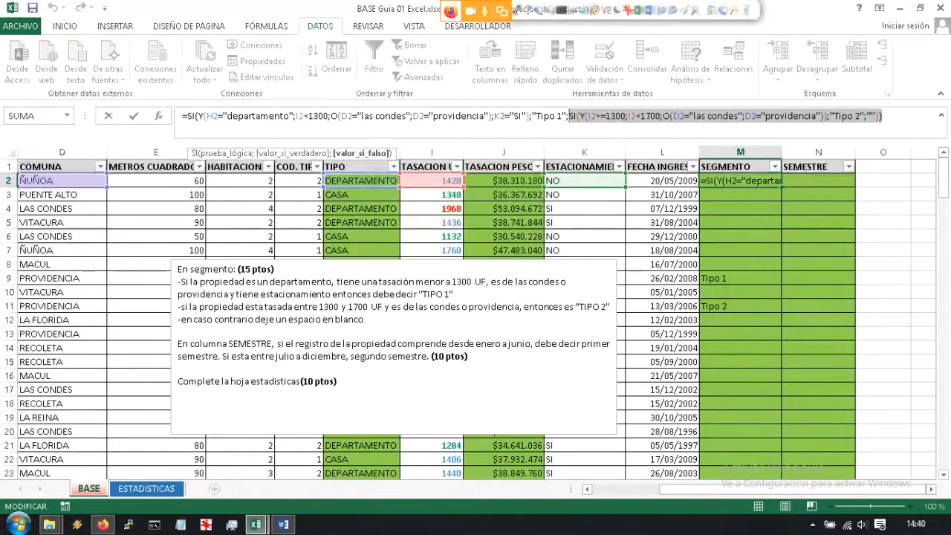
Step: Compare the 1300 to 1700 UF requirement in the instructions with the I2>=1300 and I2<1700 conditions in M2's nested Y function
drag(320, 307, 369, 307)
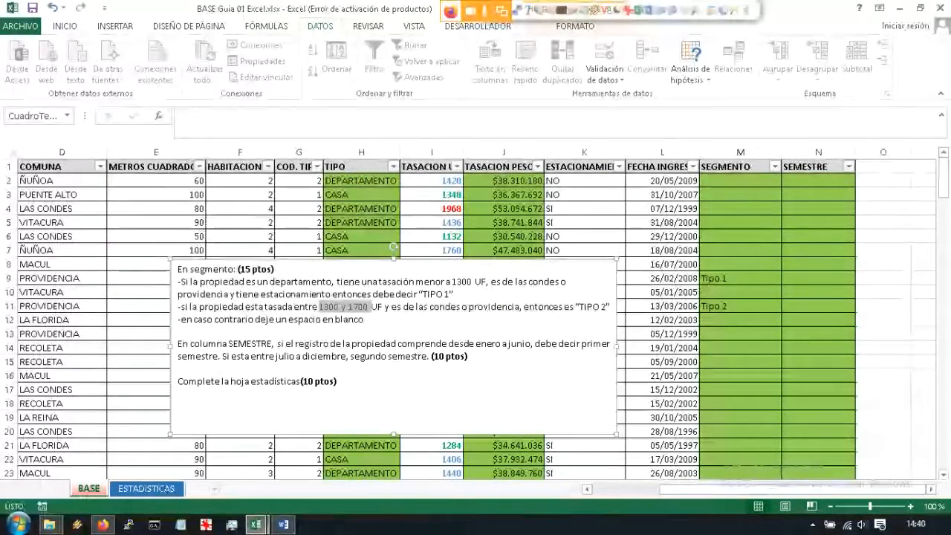
click(740, 195)
click(740, 181)
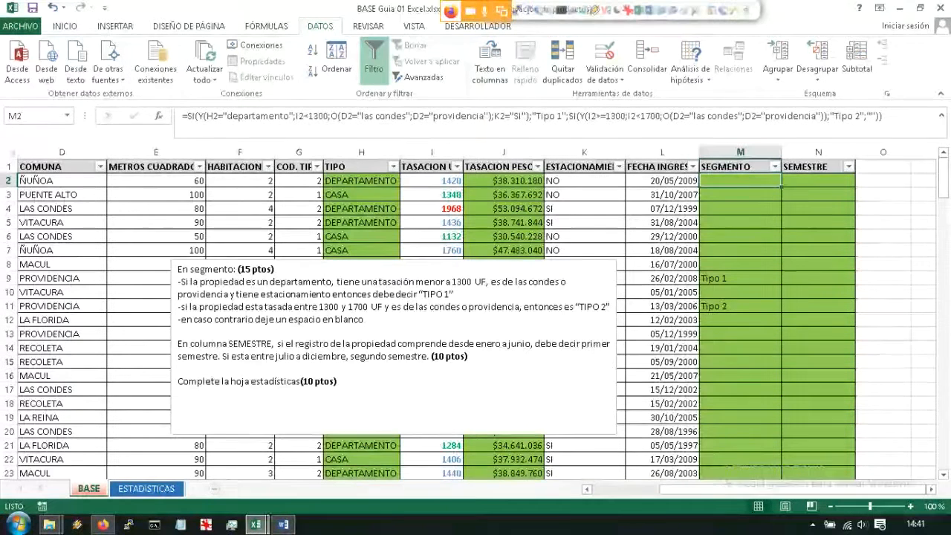
click(582, 117)
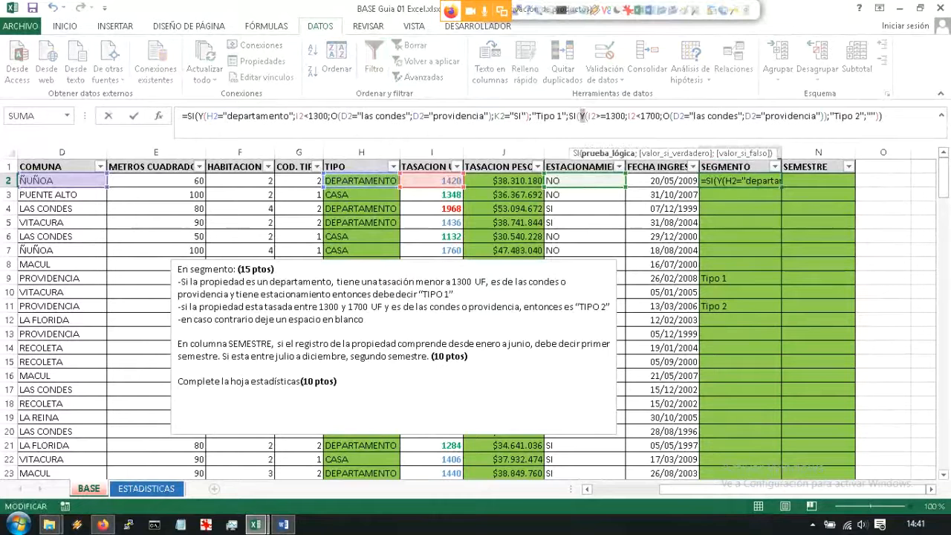
drag(588, 117, 660, 117)
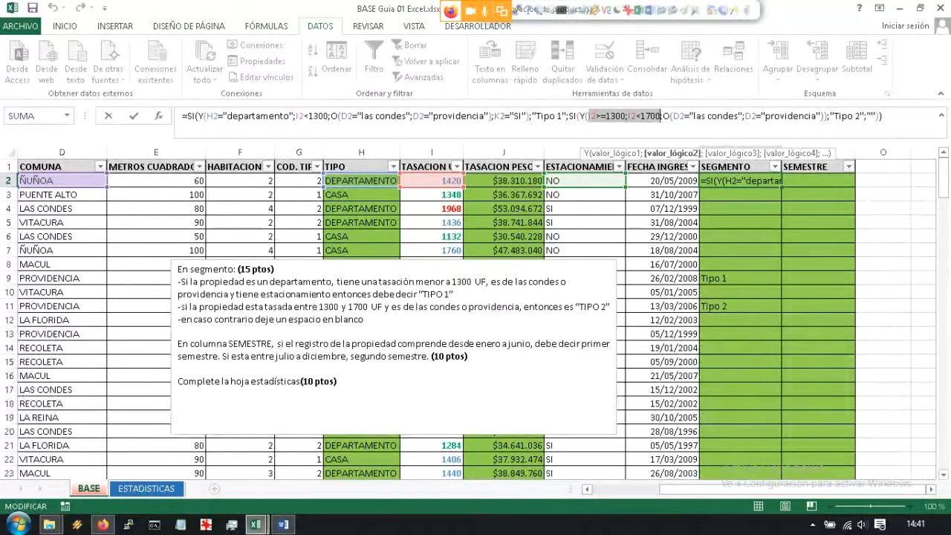
Step: Try wrapping I2>=1300;I2<1700 in its own Y function within M2's nested test, and compare it with the O condition
click(588, 116)
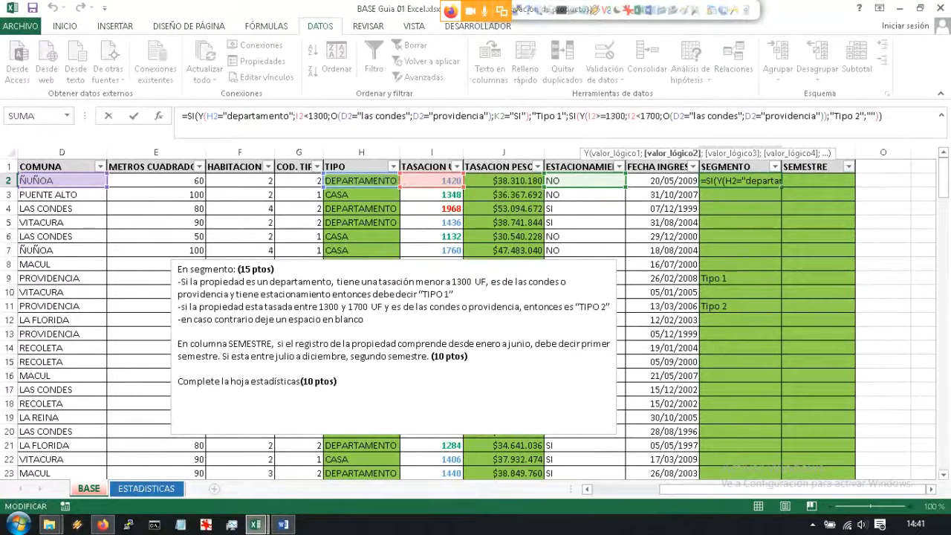
text(Y()
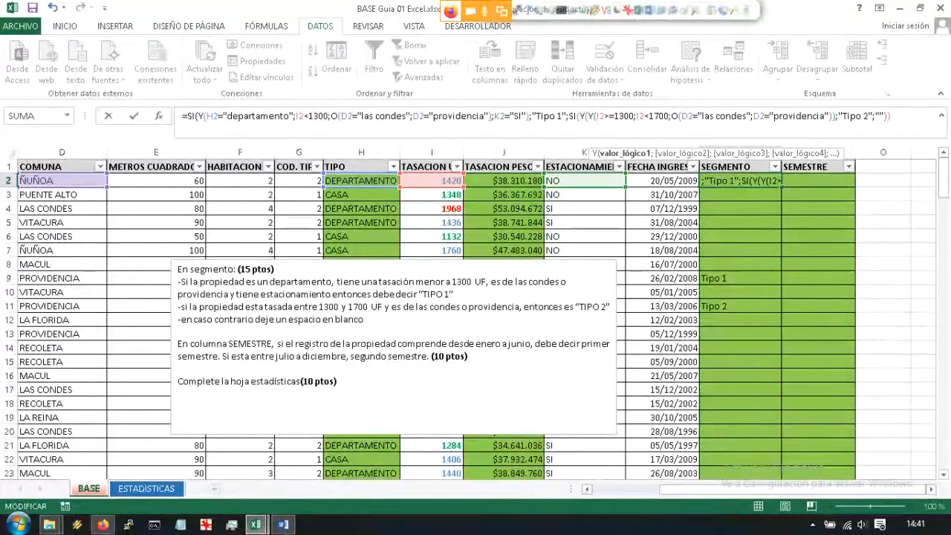
click(671, 116)
text())
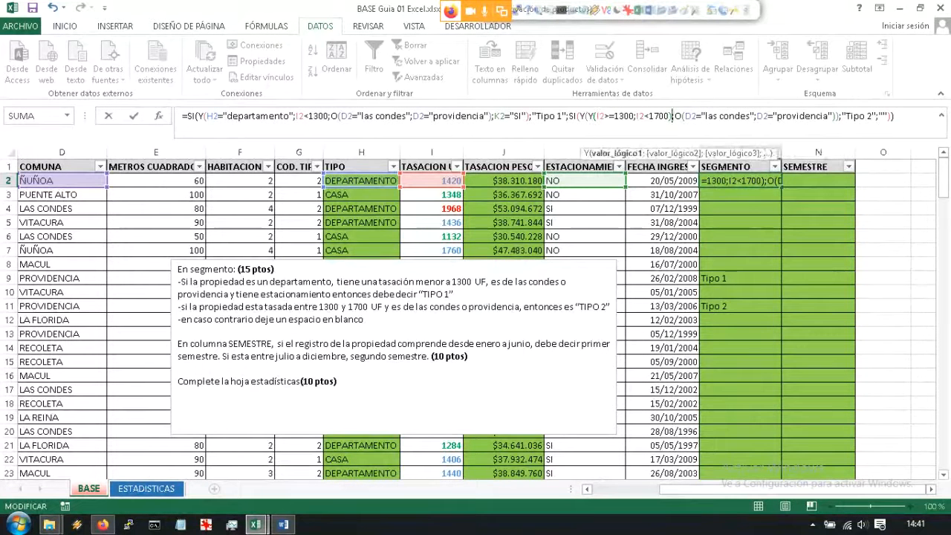
drag(588, 116, 673, 116)
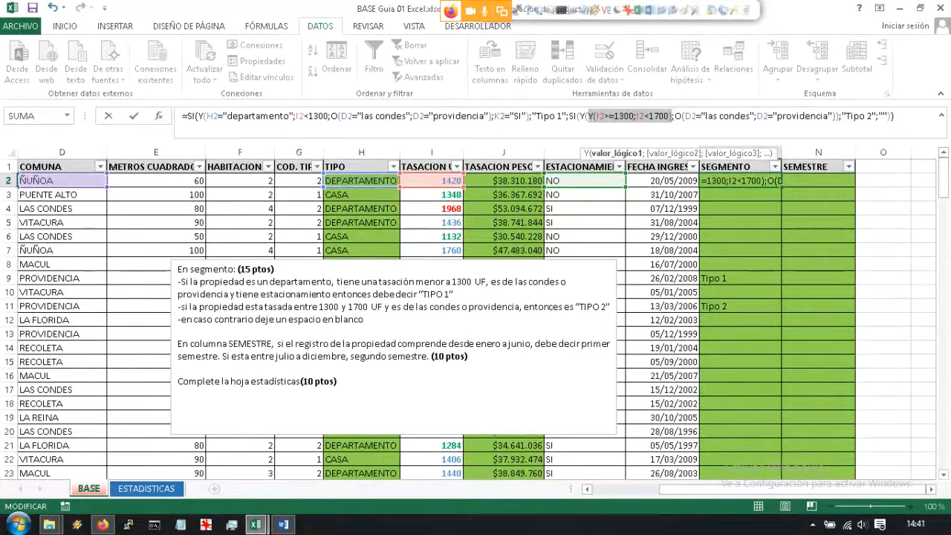
drag(674, 116, 833, 116)
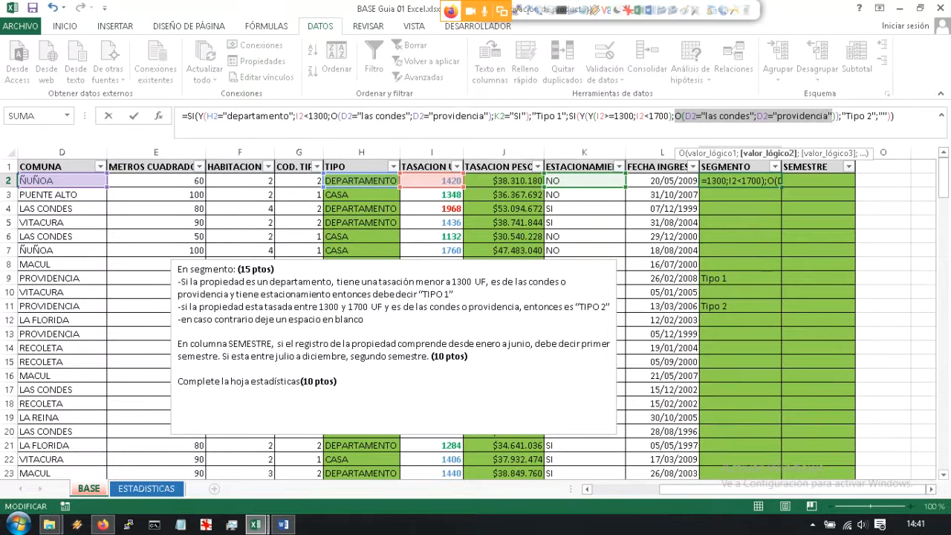
Step: Remove the extra Y function and its closing parenthesis from around I2>=1300;I2<1700 in M2's formula
click(590, 116)
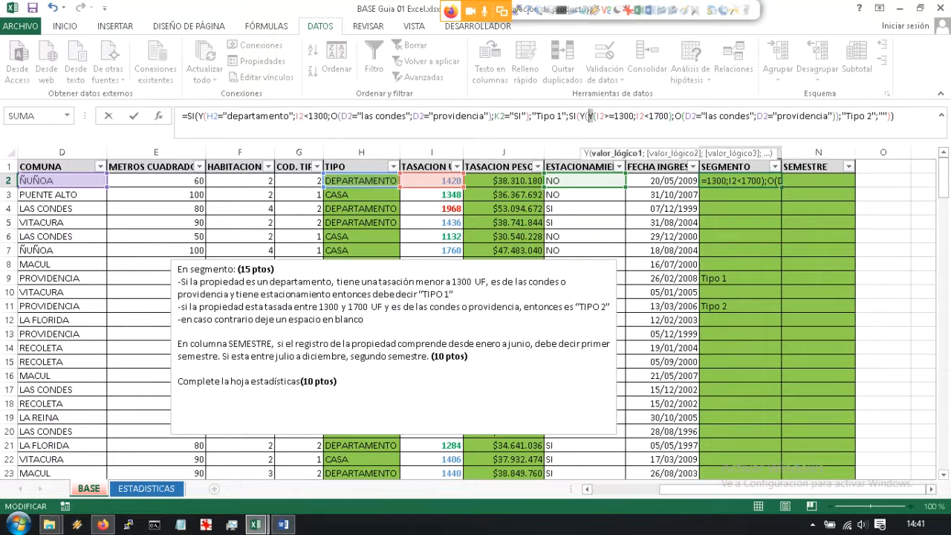
click(582, 116)
key(BackSpace)
key(BackSpace)
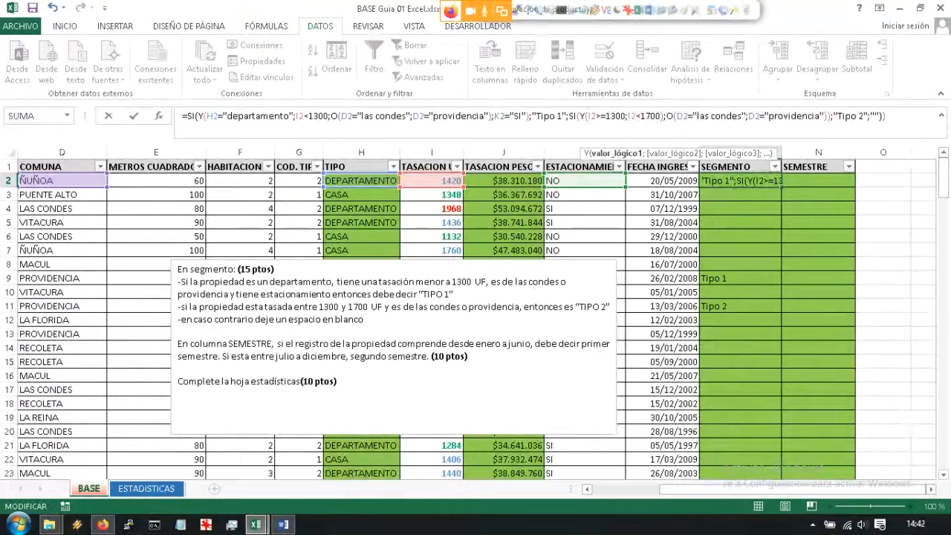
click(664, 116)
key(BackSpace)
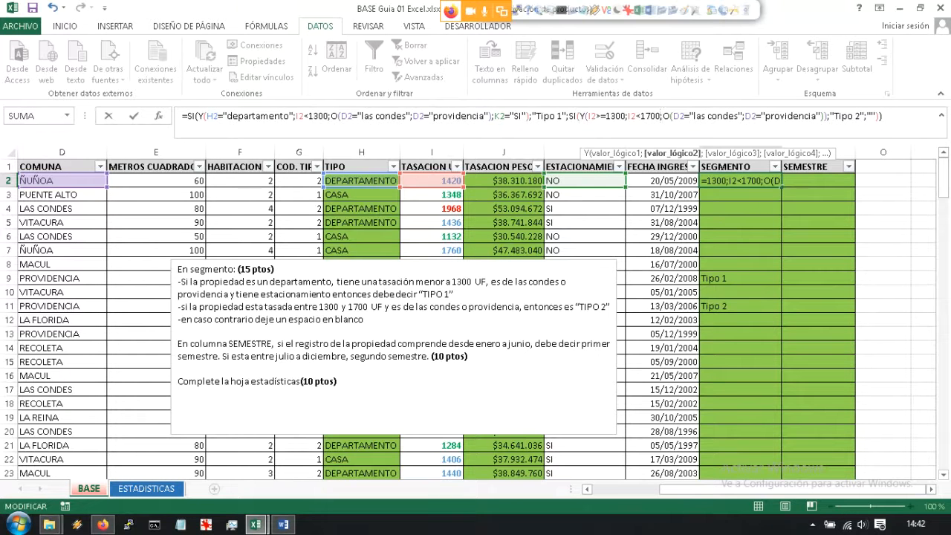
Step: Examine the nested SI formula in M2, checking the Tipo 2 condition, its closing parentheses and the value-if-false argument
drag(596, 116, 815, 116)
click(821, 116)
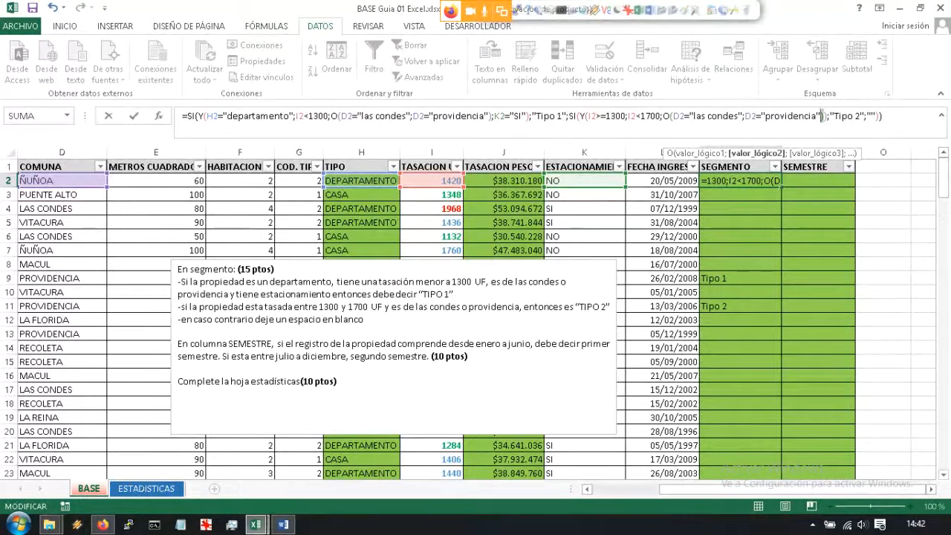
key(Right)
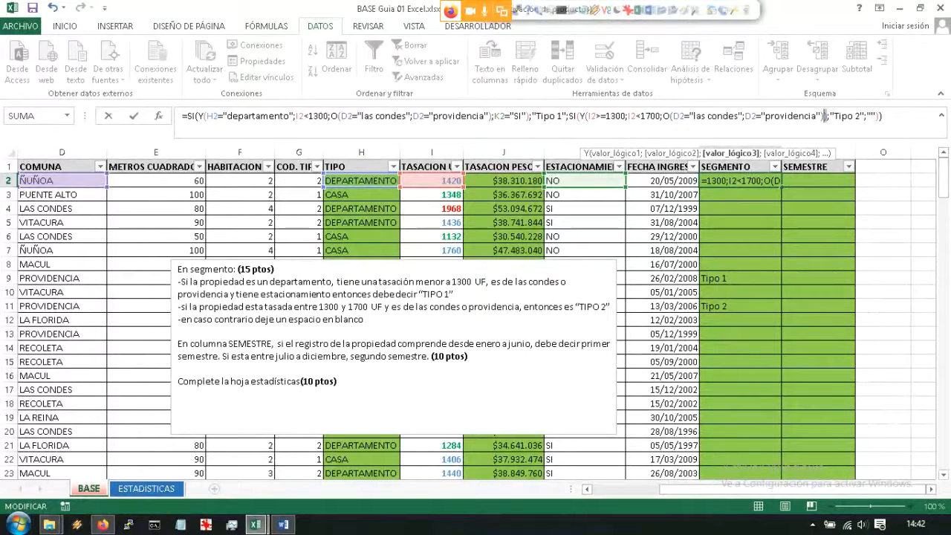
drag(192, 116, 183, 116)
click(570, 116)
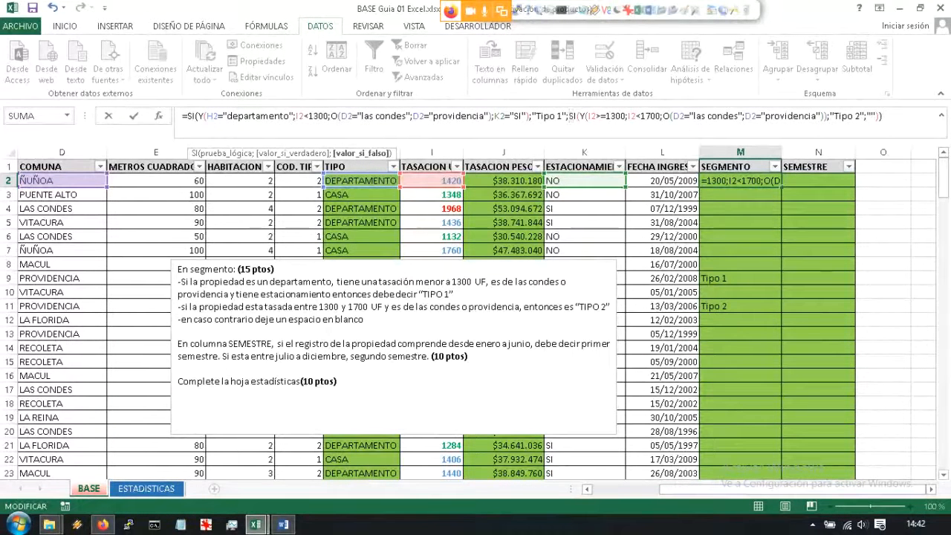
click(878, 116)
key(Left)
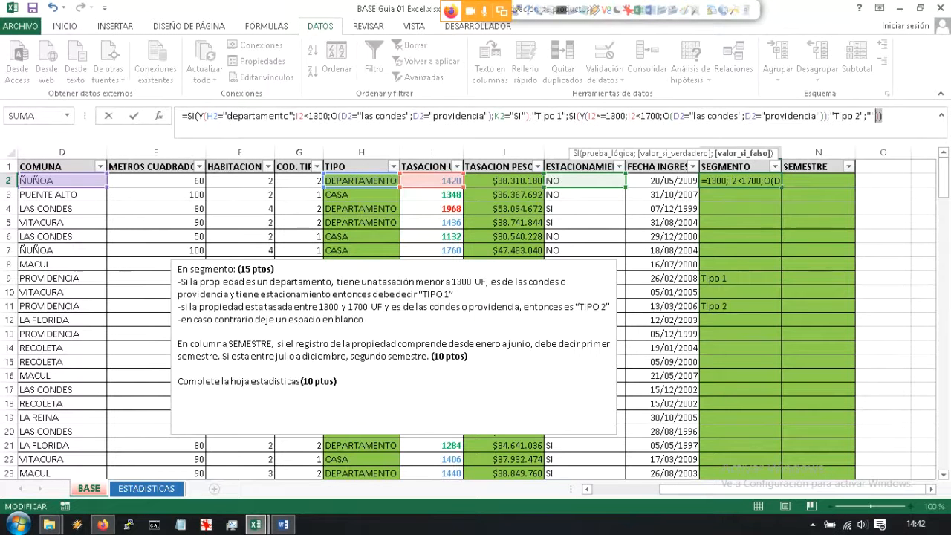
key(Left)
key(Escape)
Step: Compare the instruction about leaving a blank in the contrary case with the empty-text argument in M2's formula
drag(364, 319, 180, 319)
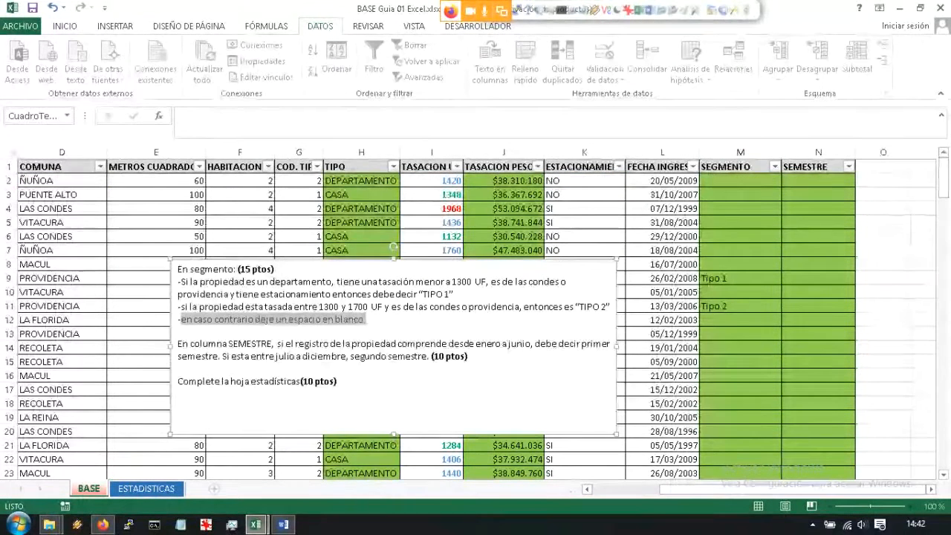
click(740, 180)
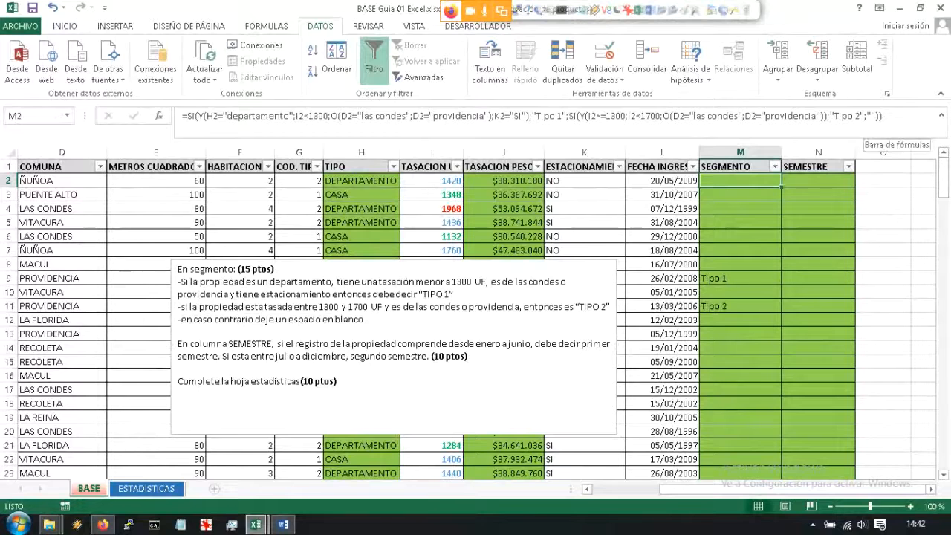
click(874, 116)
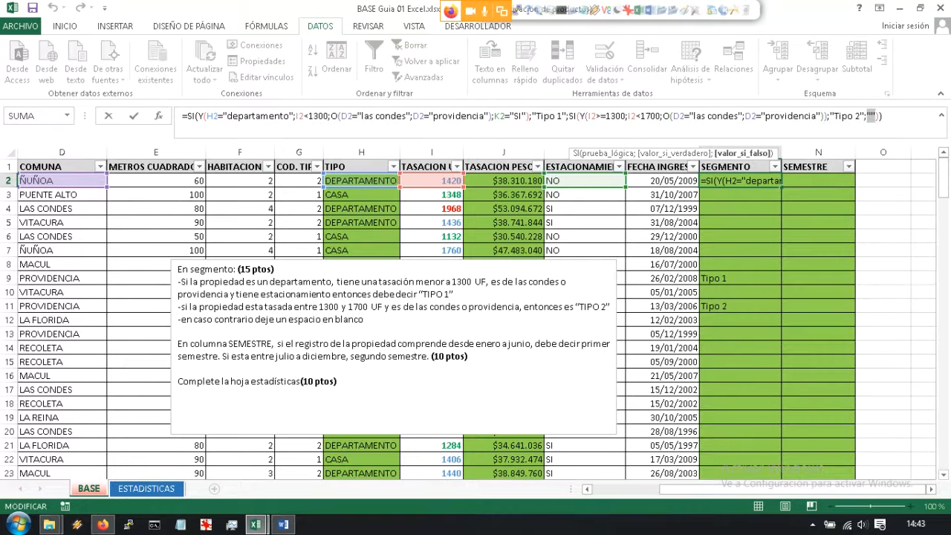
click(883, 116)
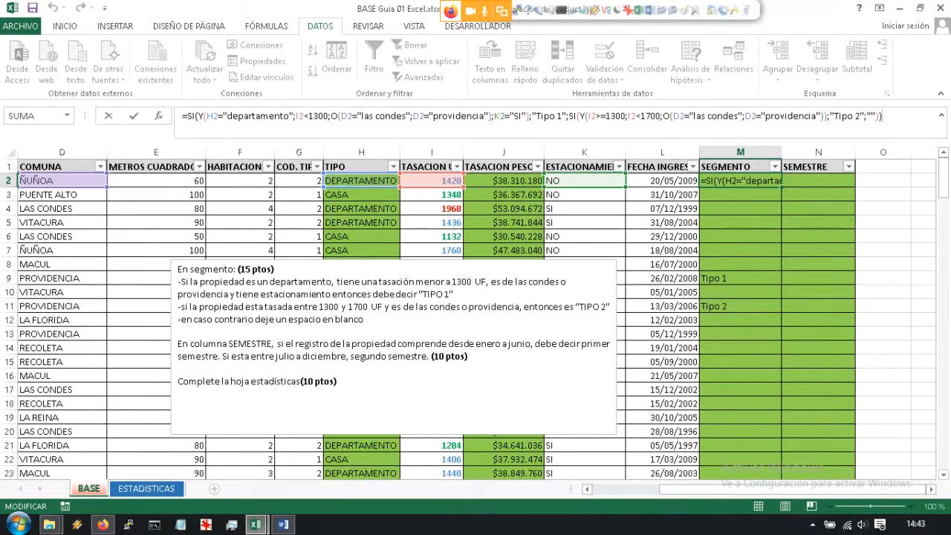
Step: Switch to the Word assignment document, highlight all of item 6 (En segmento) in yellow, and return to the Excel workbook
drag(365, 320, 178, 270)
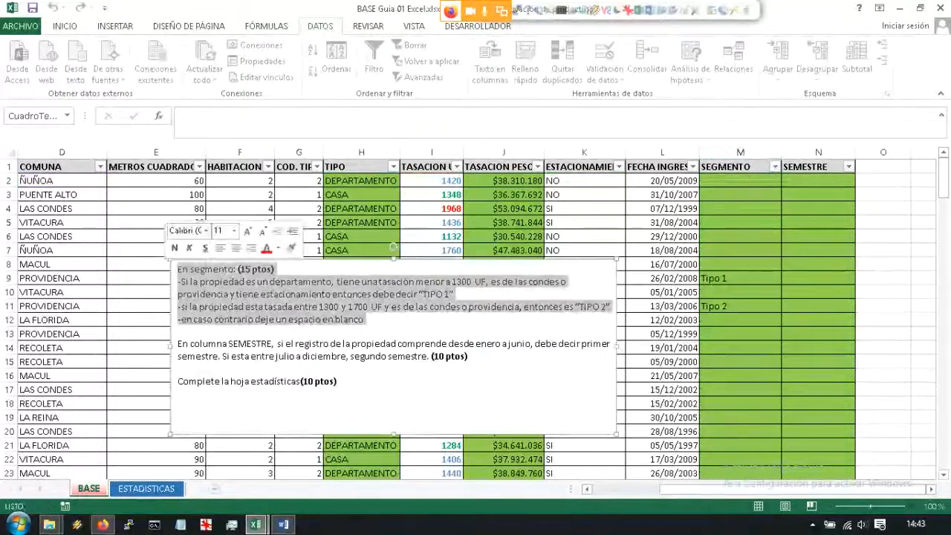
click(283, 525)
click(450, 240)
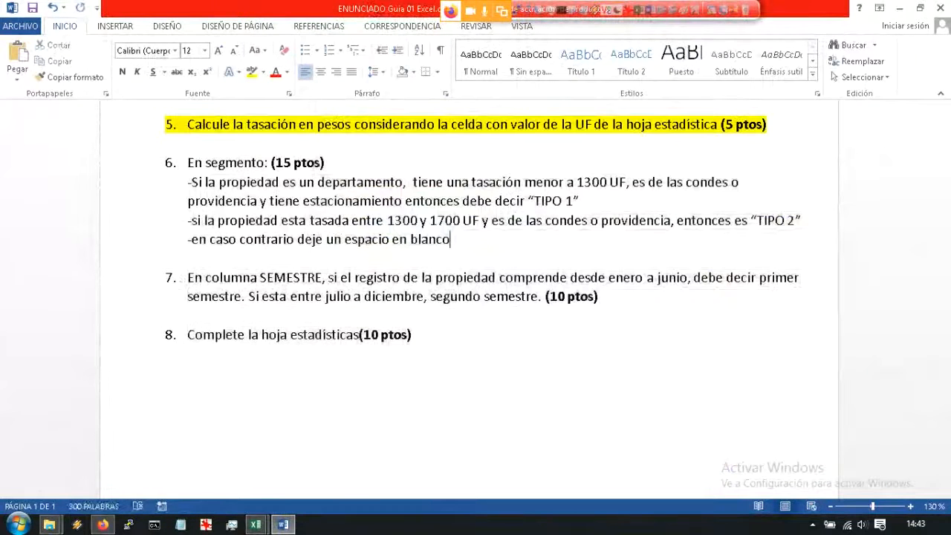
drag(450, 240, 188, 162)
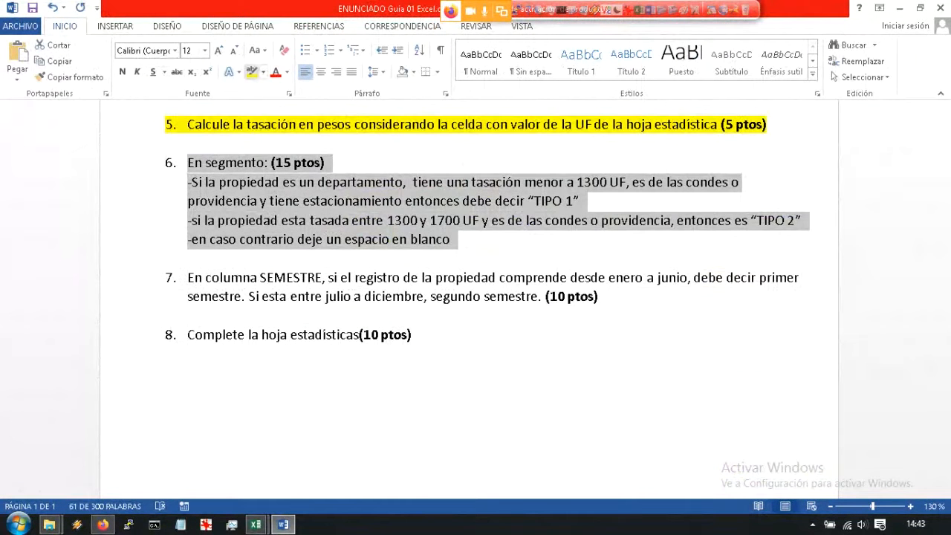
click(252, 73)
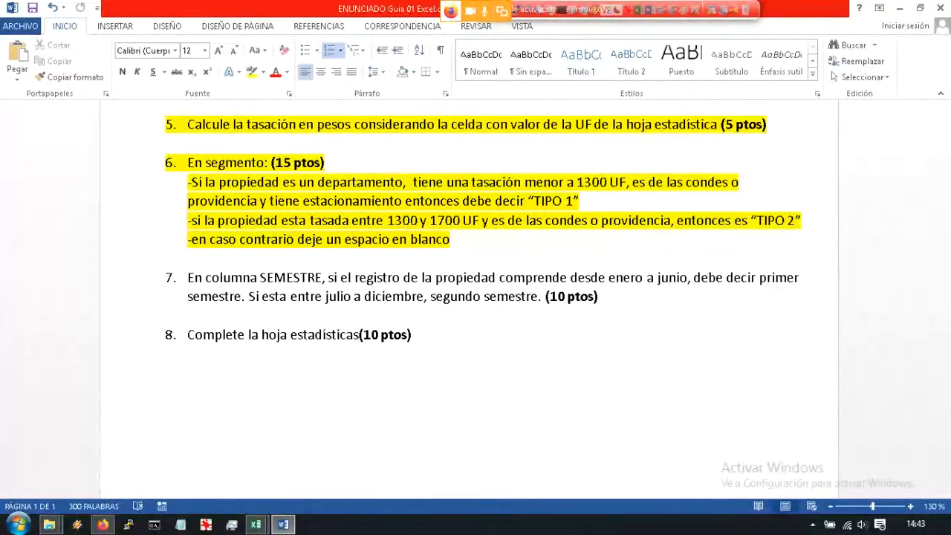
click(901, 8)
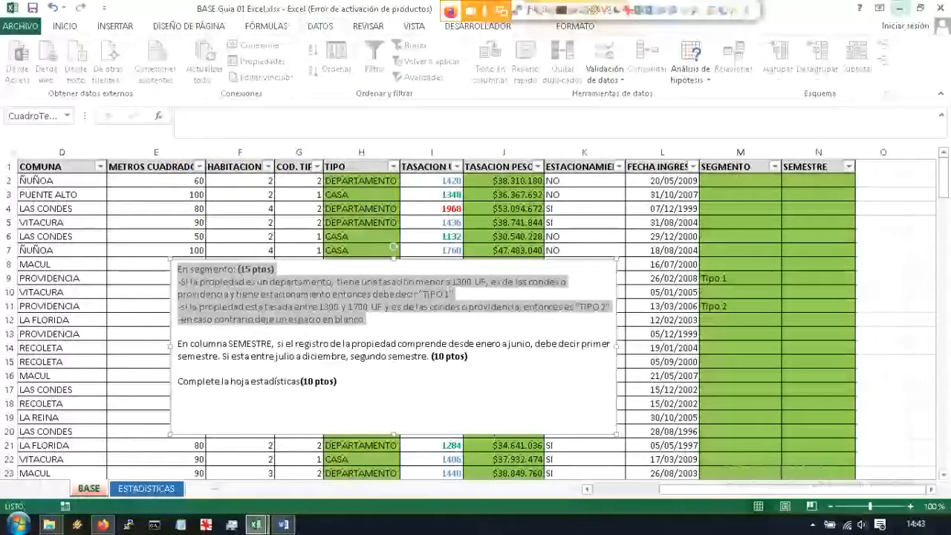
Step: Review the FECHA INGRESO column for the SEMESTRE task and check the class chat in Firefox before returning to the workbook
click(818, 180)
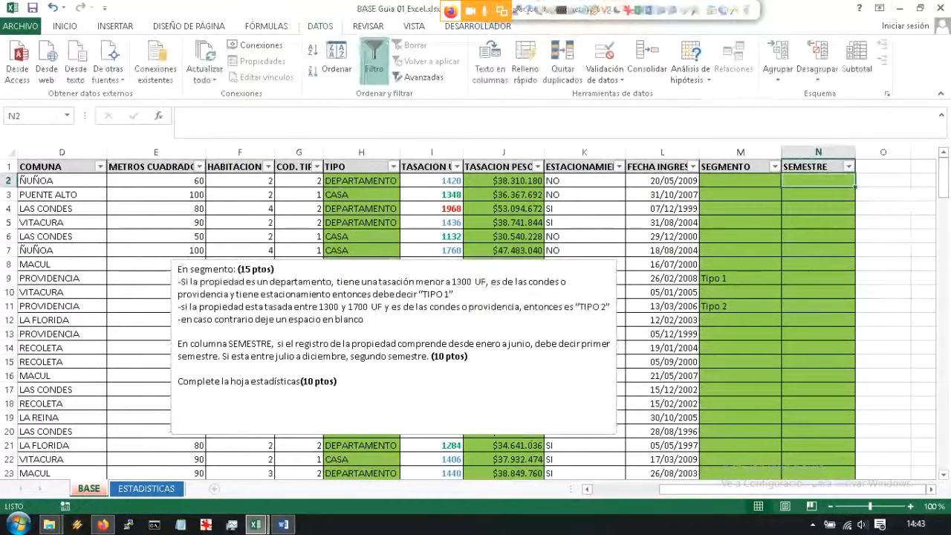
click(662, 153)
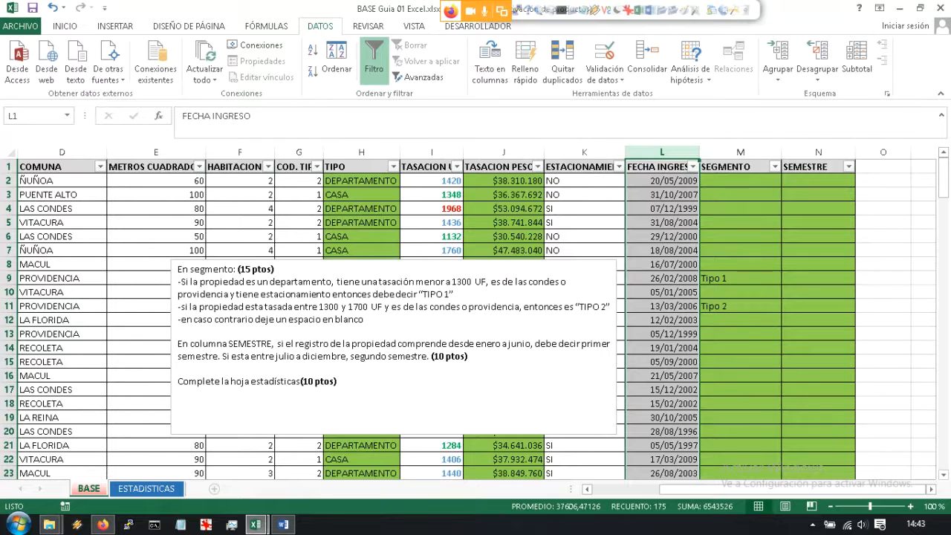
click(102, 525)
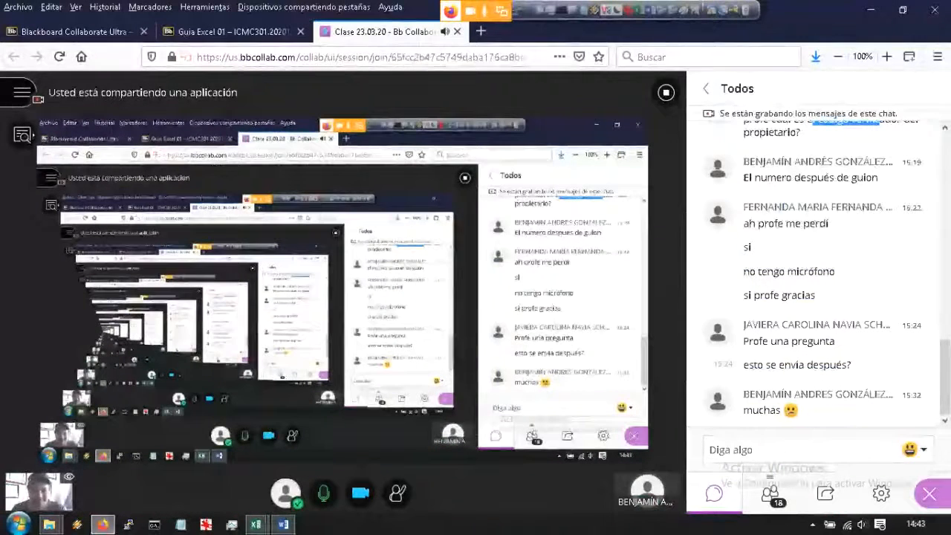
scroll(817, 275, up, 3)
scroll(817, 275, up, 3)
scroll(817, 275, down, 5)
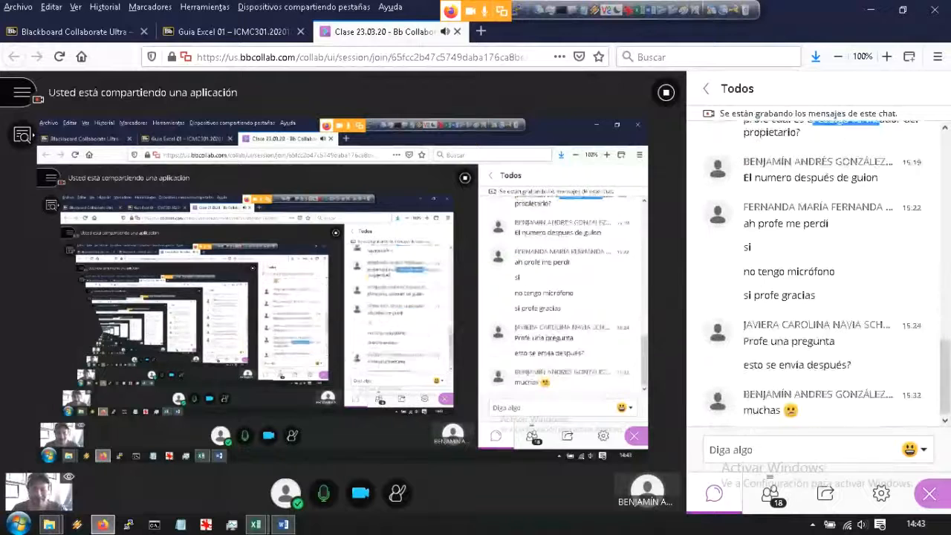
click(866, 9)
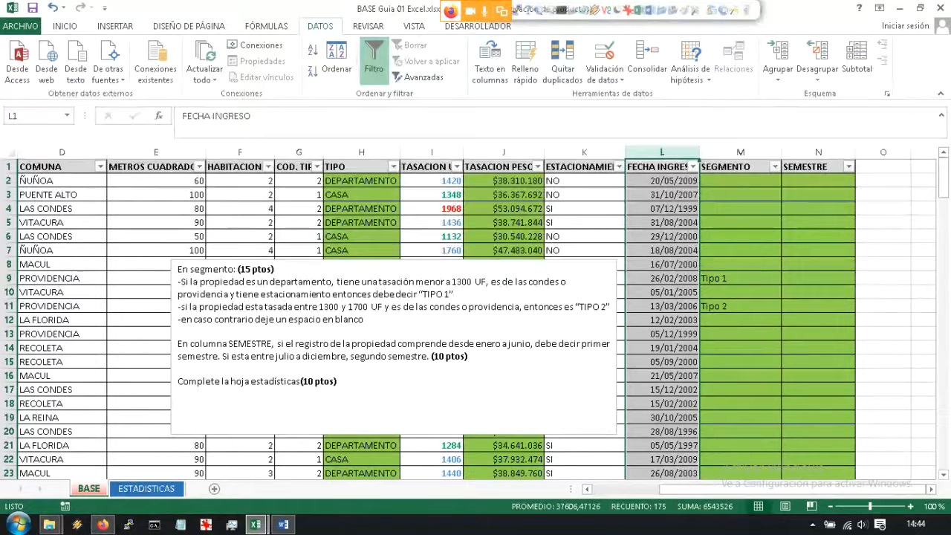
Step: Begin an SI formula in N2 that tests whether the month of L2 is below 7, using MES(L2)<7
drag(449, 344, 531, 344)
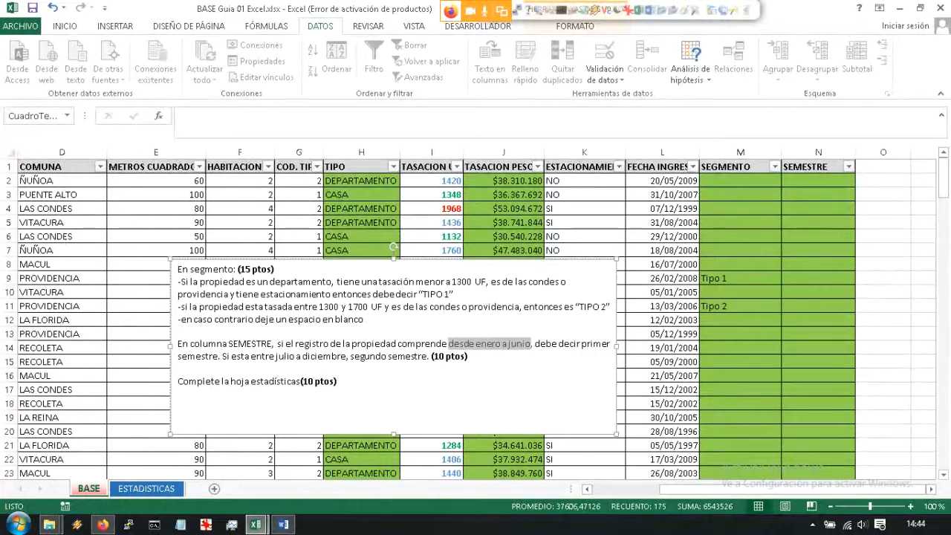
click(818, 181)
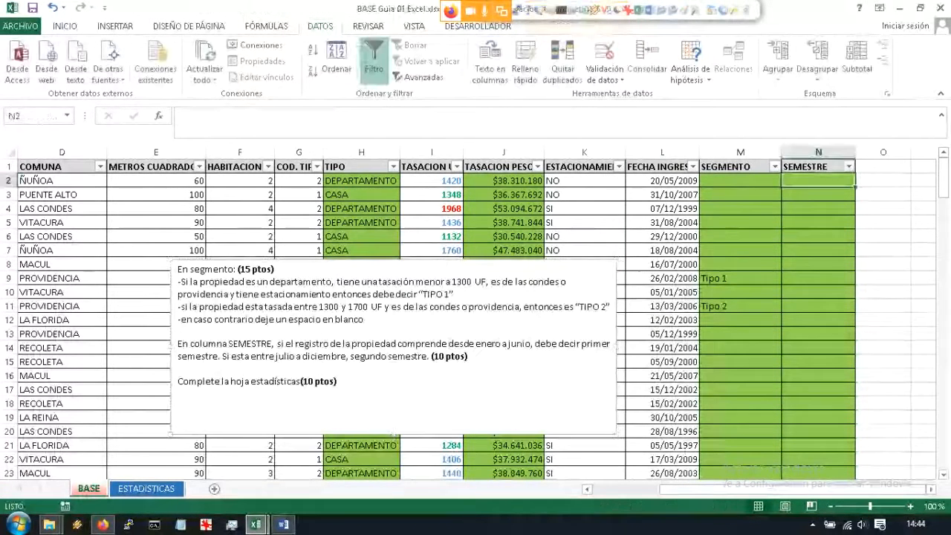
text(=s)
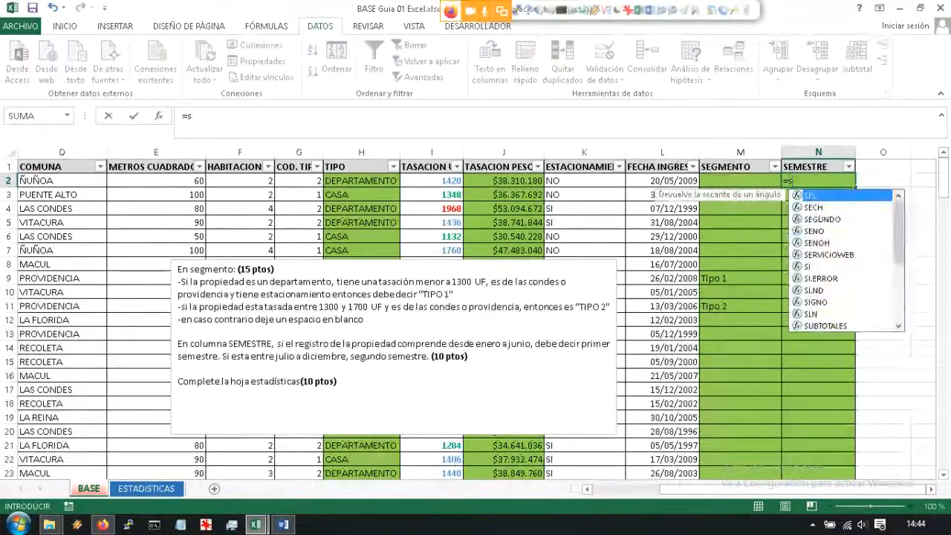
text(i()
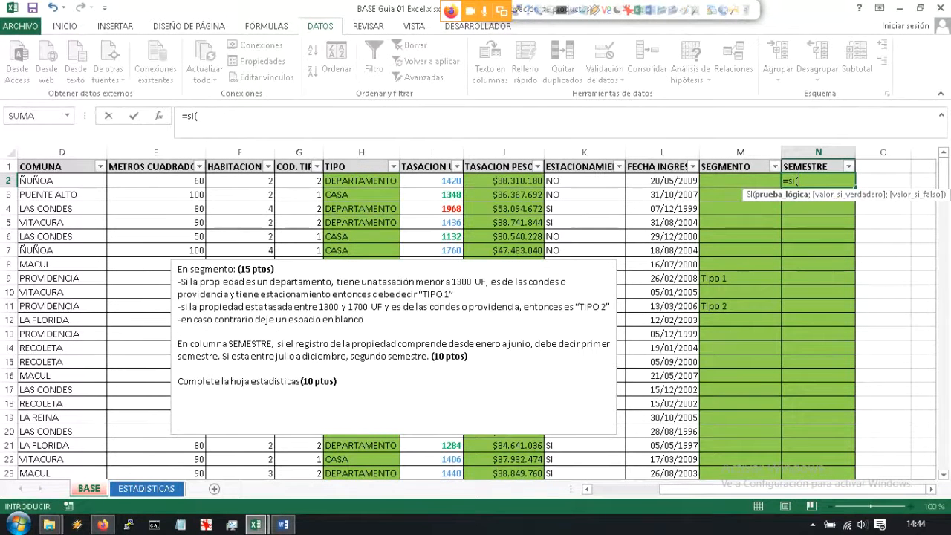
text(m)
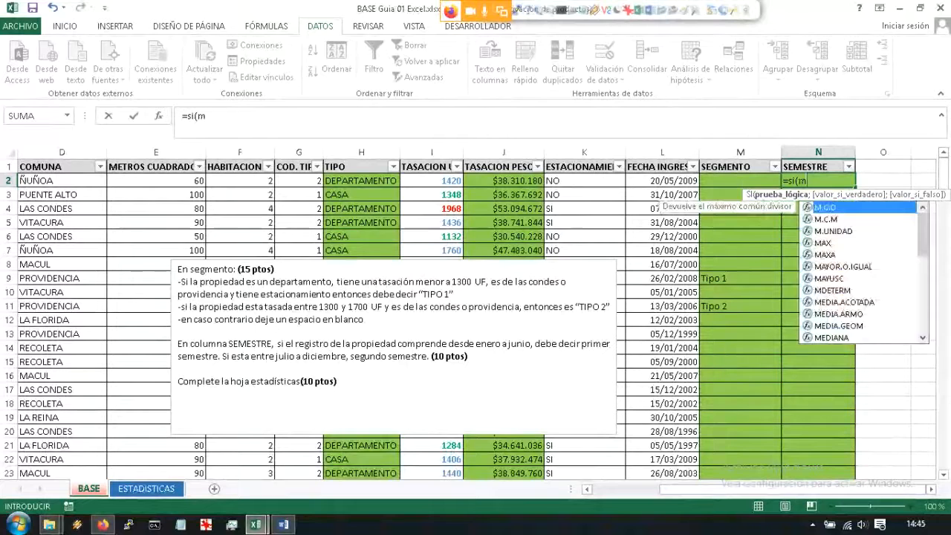
text(es()
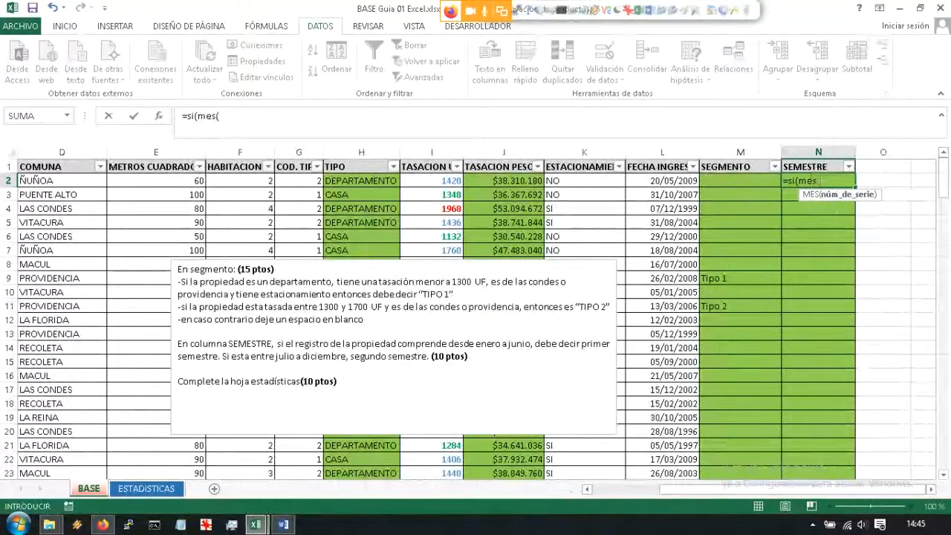
click(662, 180)
text(=<)
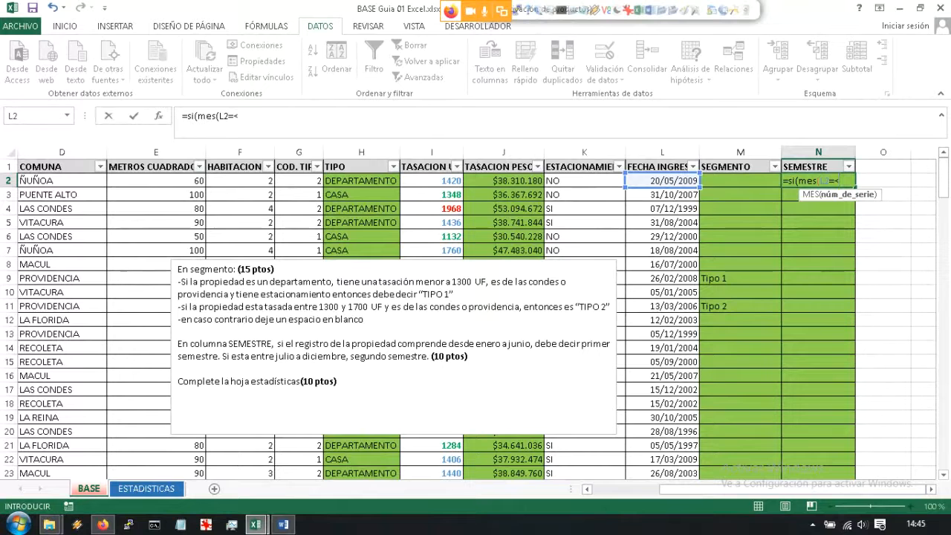
key(BackSpace)
key(BackSpace)
text(2)<7)
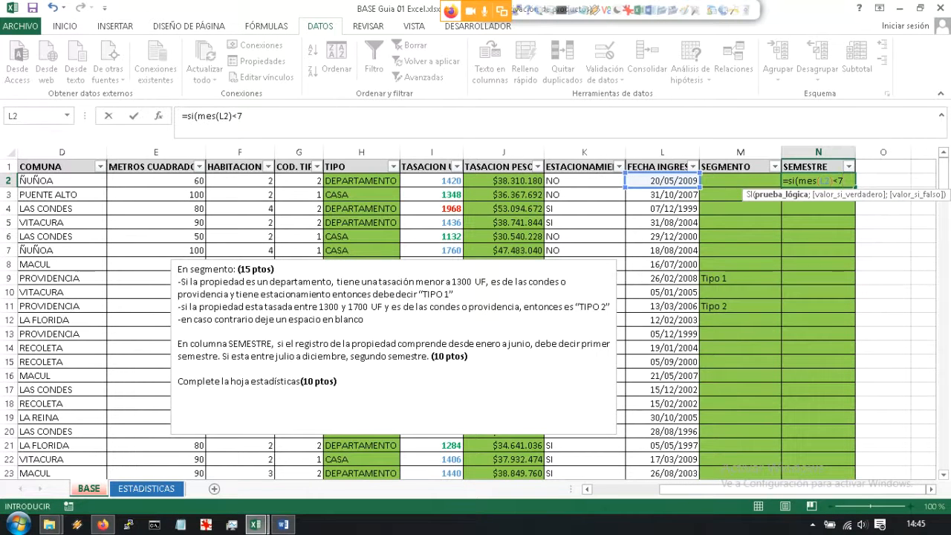
Step: Complete N2's SI formula with "Primer Semestre" as the true value and "Segundo Semestre" as the false value
text(;")
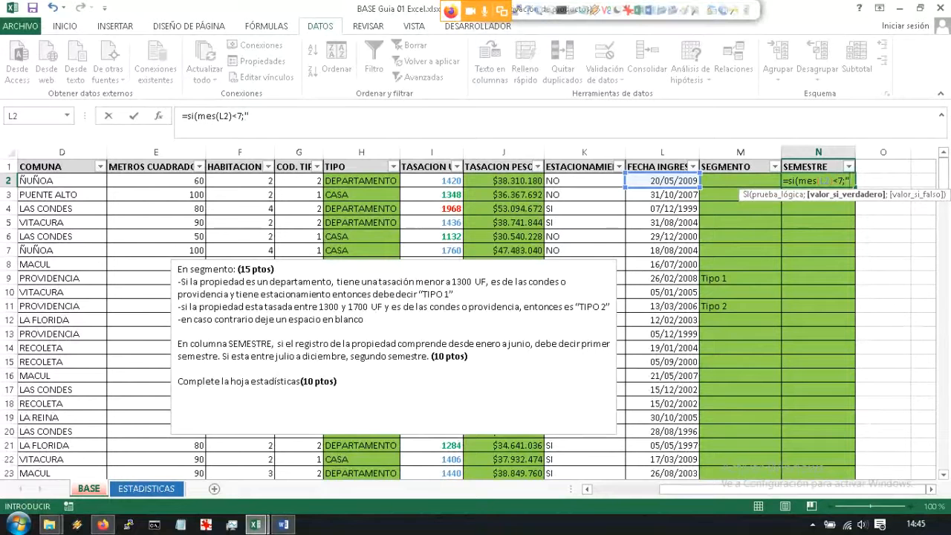
text(Primer S)
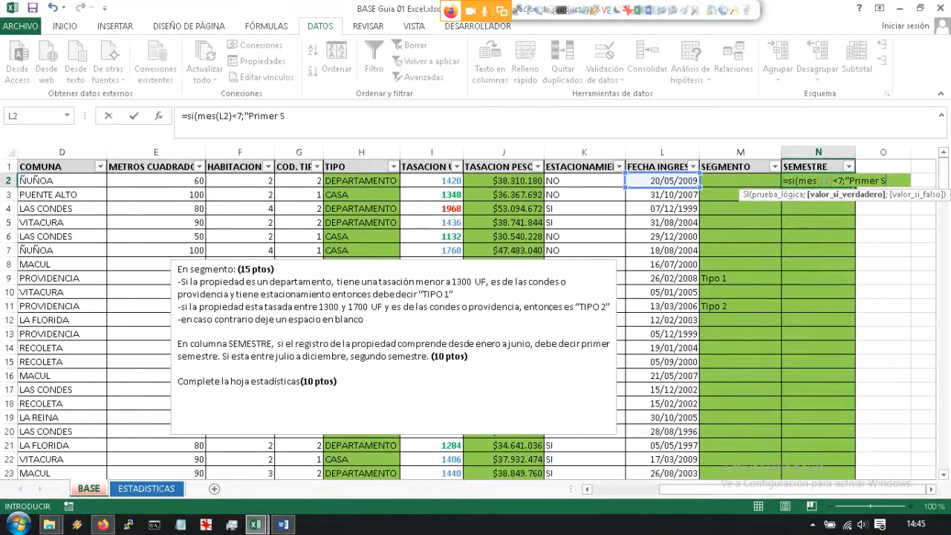
text(emestre)
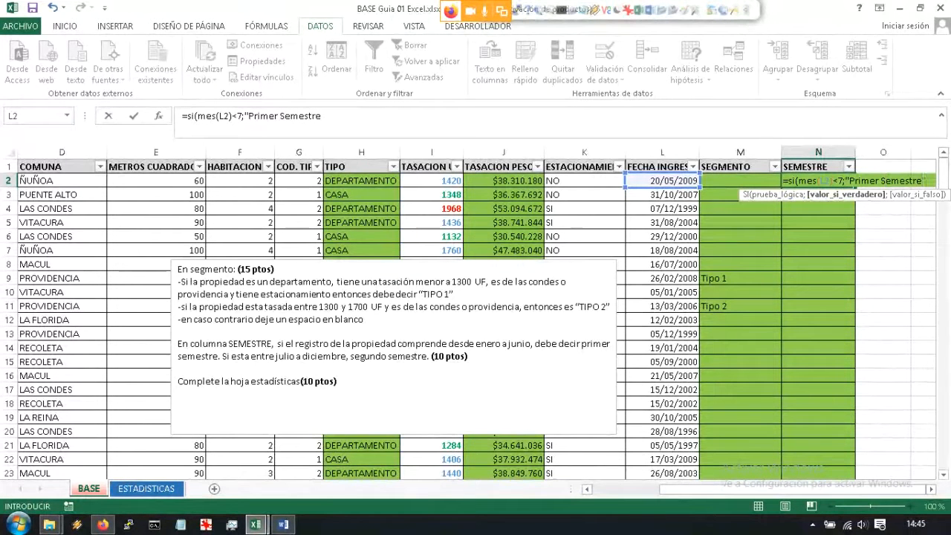
text(";")
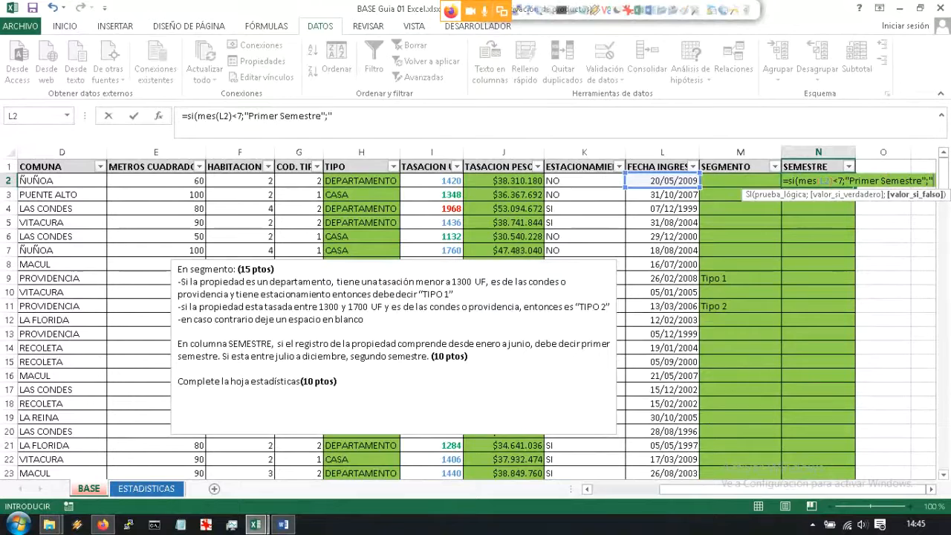
text("Segu)
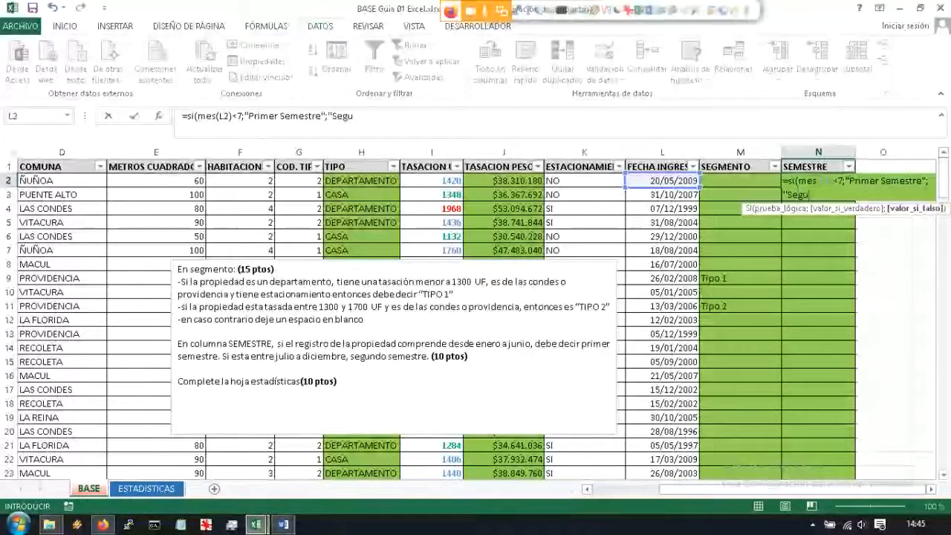
text(ndo Semestre")
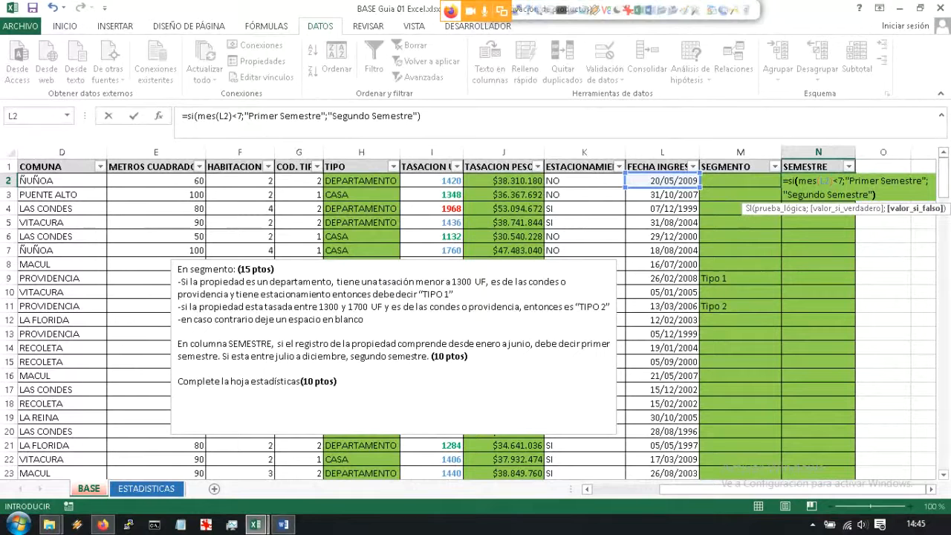
text())
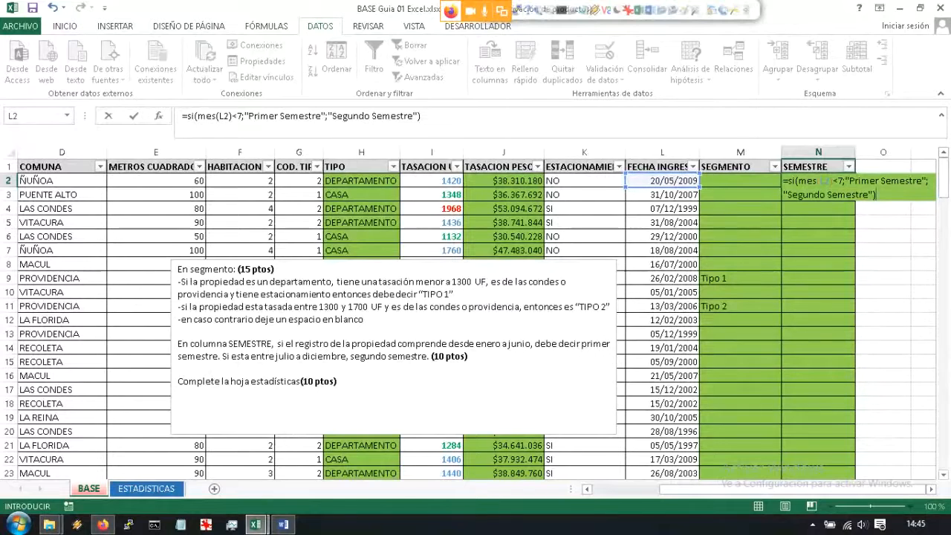
Step: Commit the formula in N2 and fill it down the whole SEMESTRE column
key(Return)
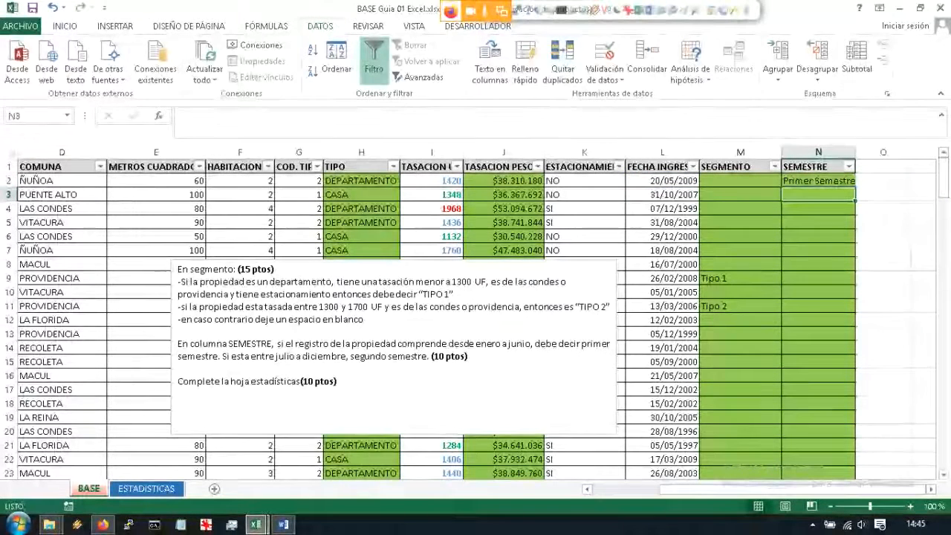
click(820, 180)
double_click(856, 187)
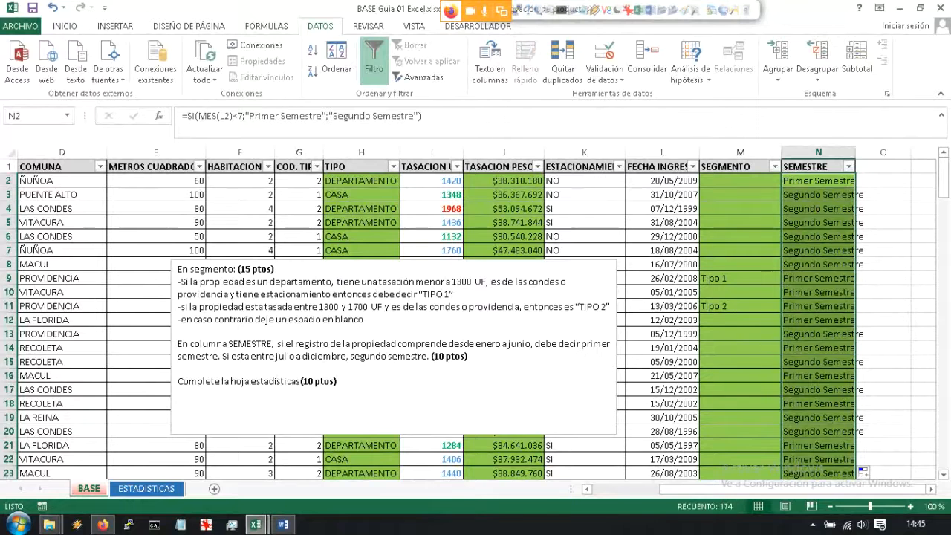
Step: Widen the SEMESTRE column so its full text fits and inspect the SEGMENTO formula in M11
click(819, 181)
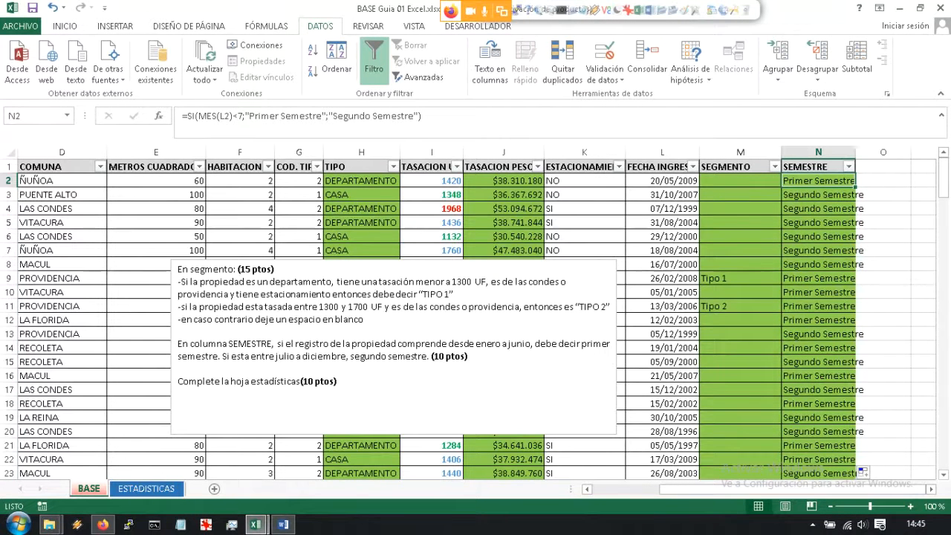
drag(856, 152, 883, 152)
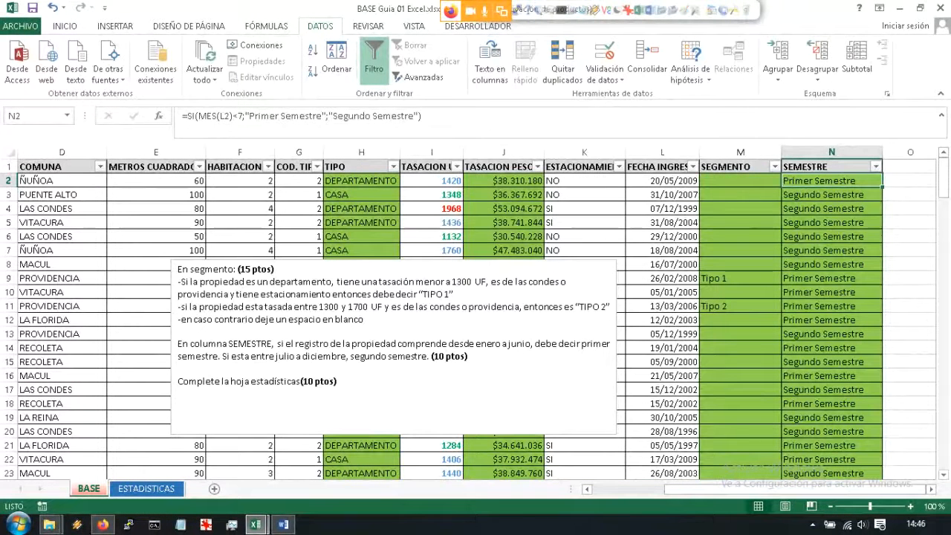
click(740, 306)
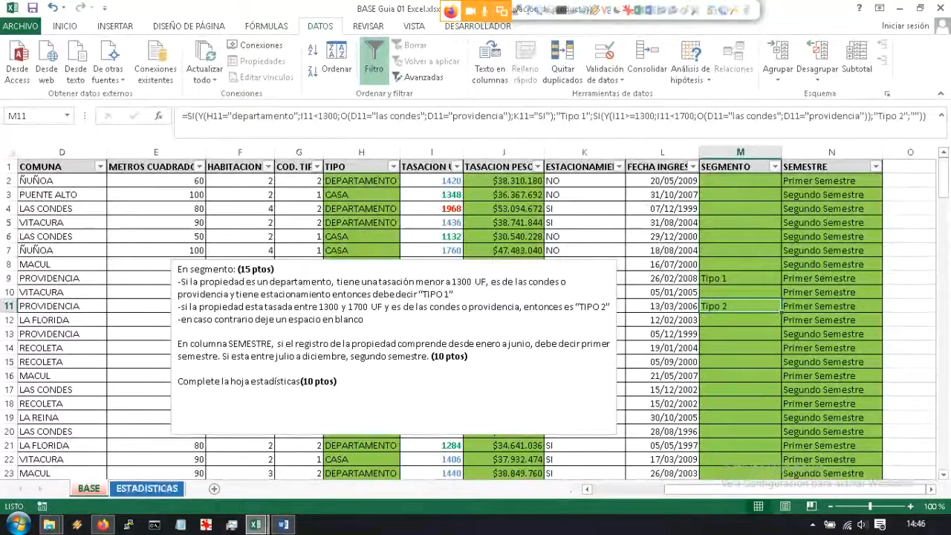
Step: Go to the ESTADISTICAS sheet, review its statistics labels and widen column C
click(147, 489)
drag(111, 317, 21, 318)
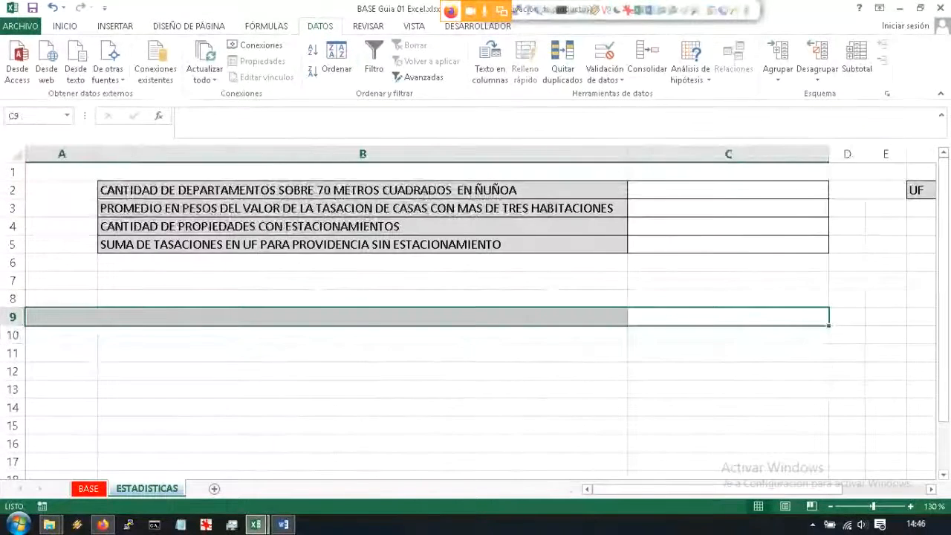
click(297, 281)
click(363, 190)
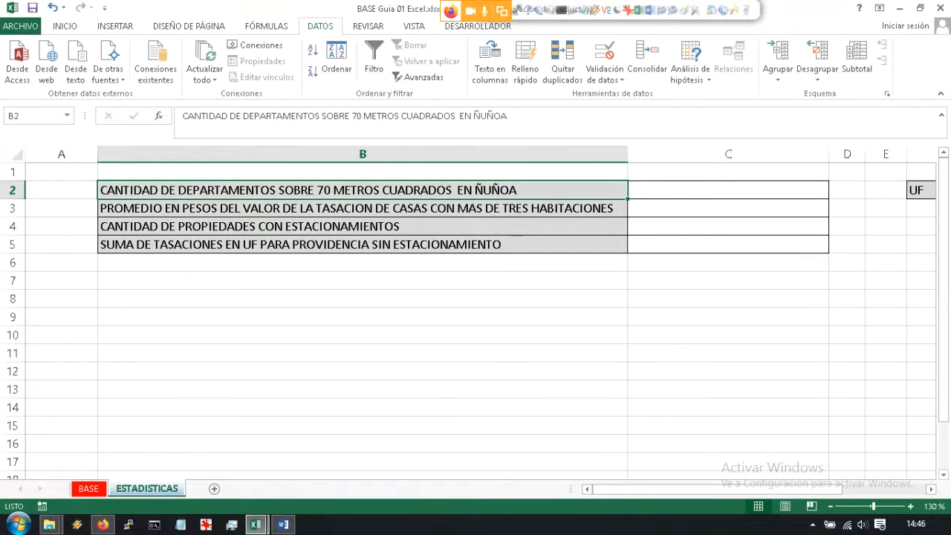
click(363, 281)
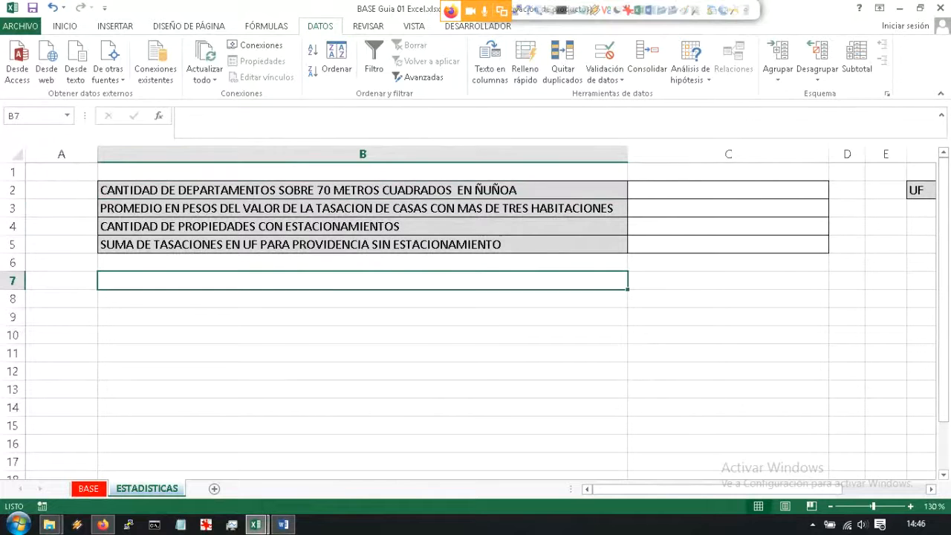
drag(830, 154, 908, 154)
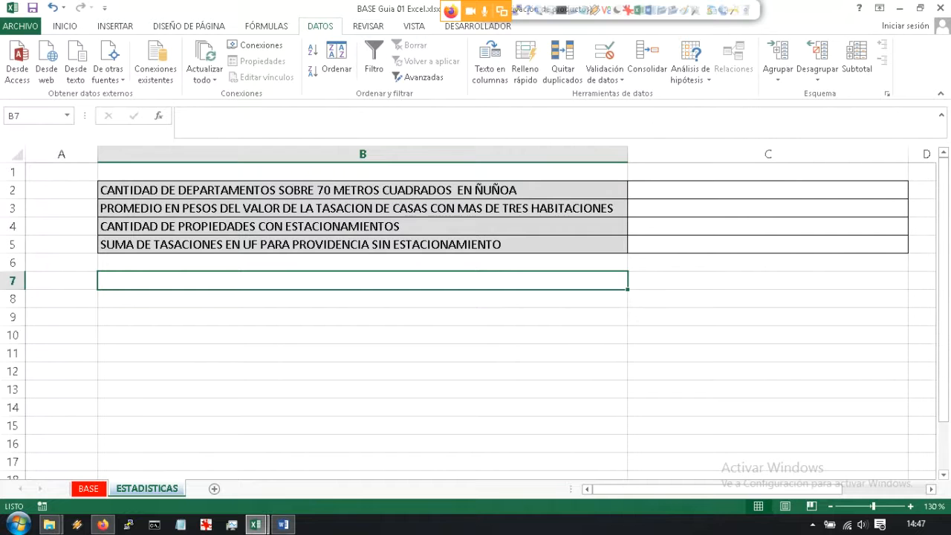
click(363, 190)
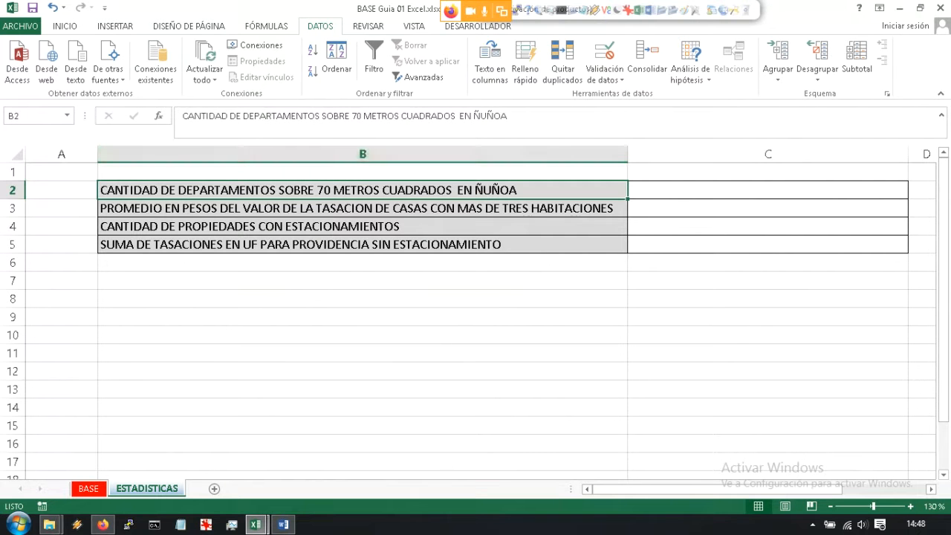
mouse_move(628, 154)
mouse_down()
mouse_move(581, 154)
mouse_move(628, 154)
mouse_up()
click(743, 190)
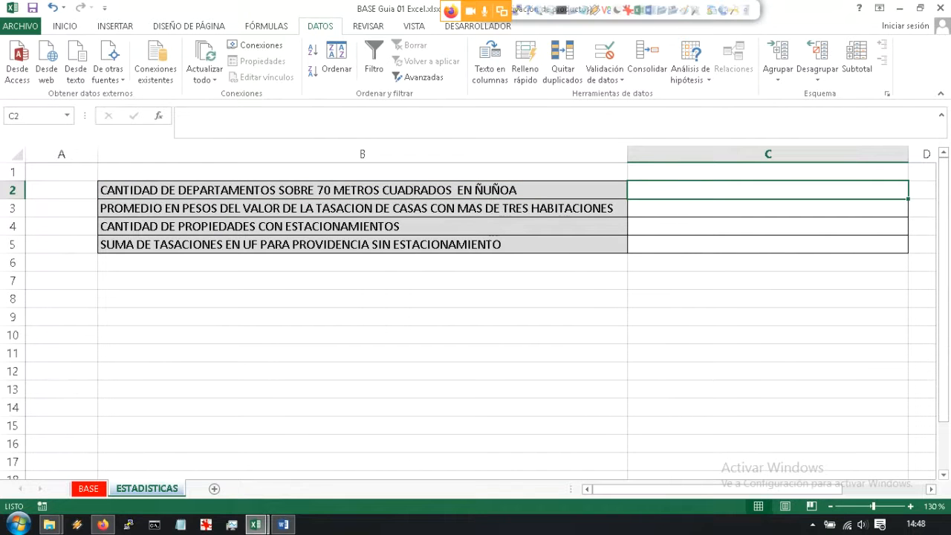
text(=)
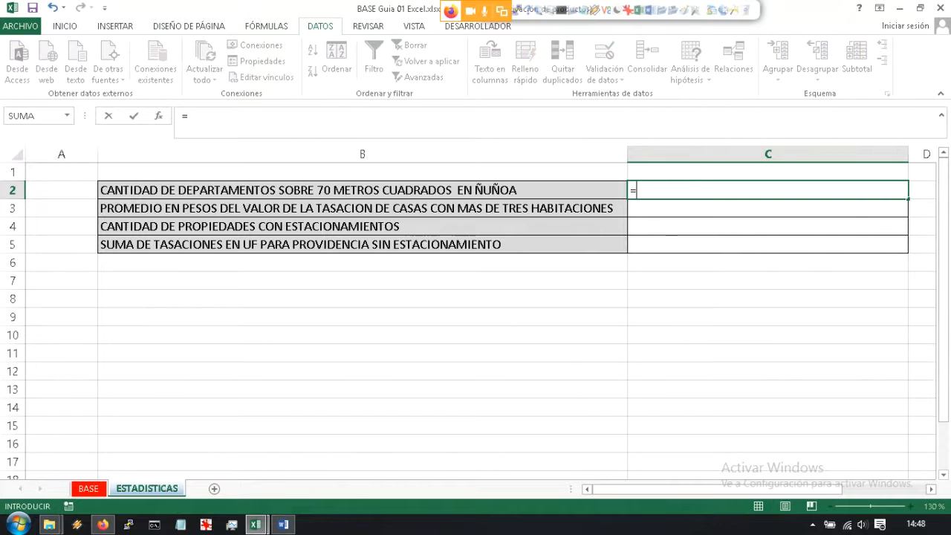
text(cont)
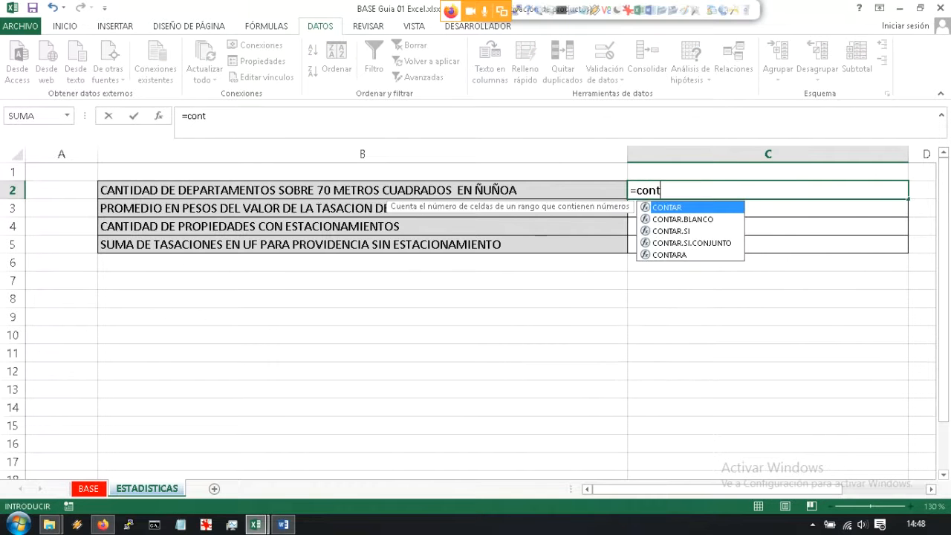
text(ar.si.conjunto)
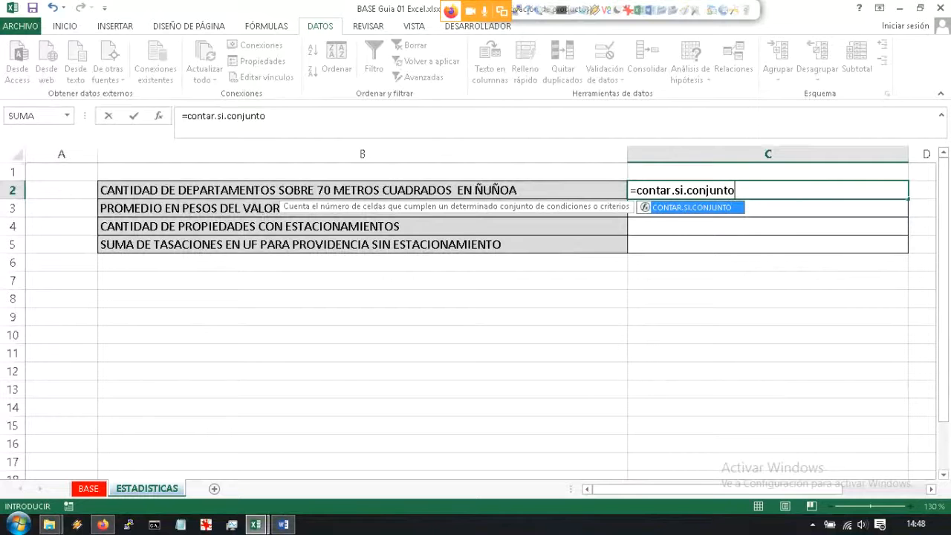
text(()
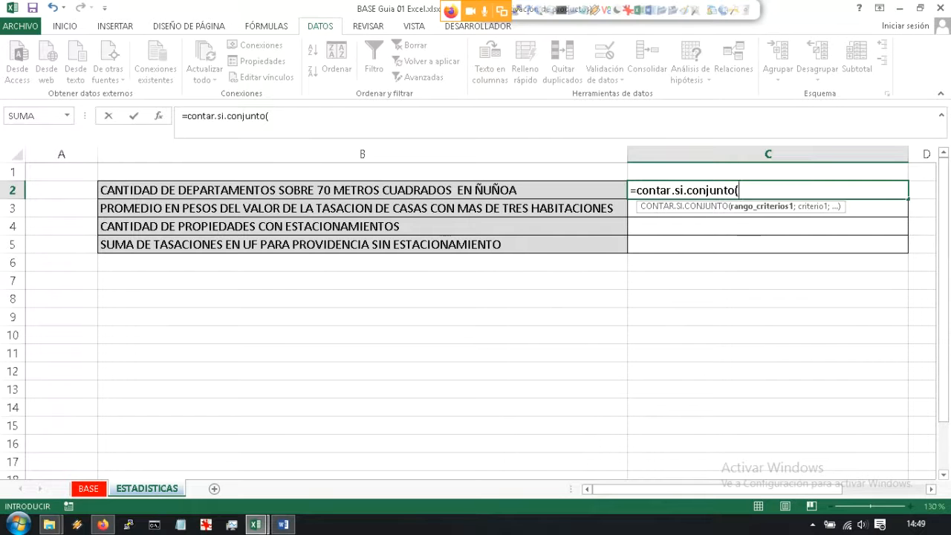
key(Escape)
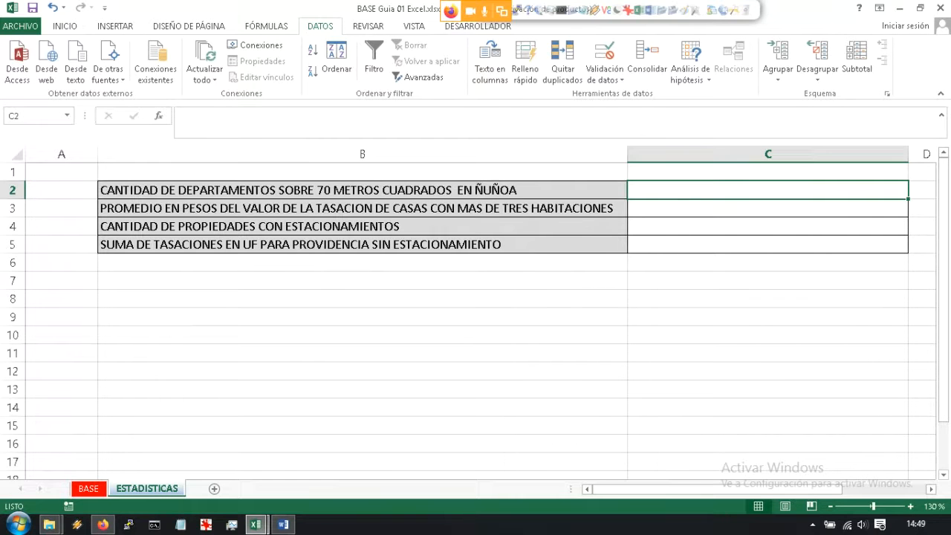
text(=sumar)
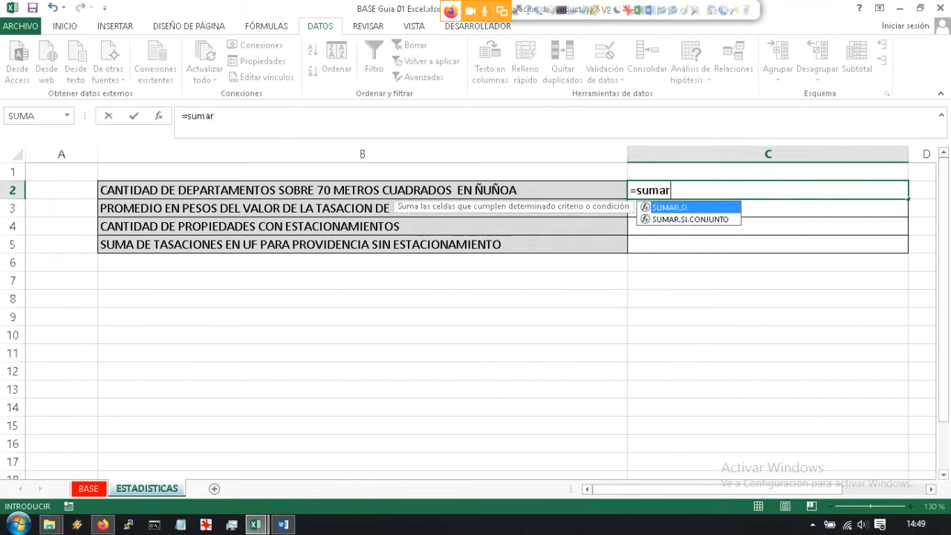
text(.si.conj)
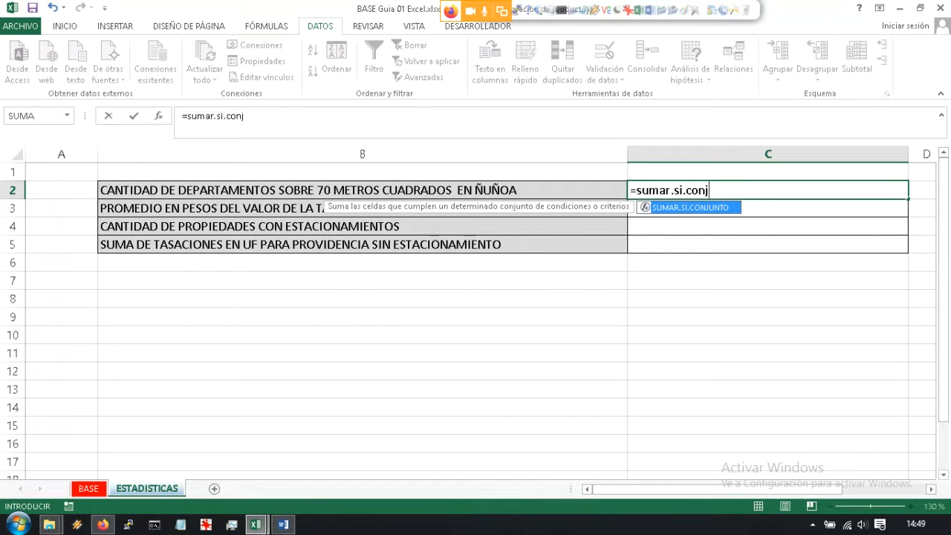
key(Tab)
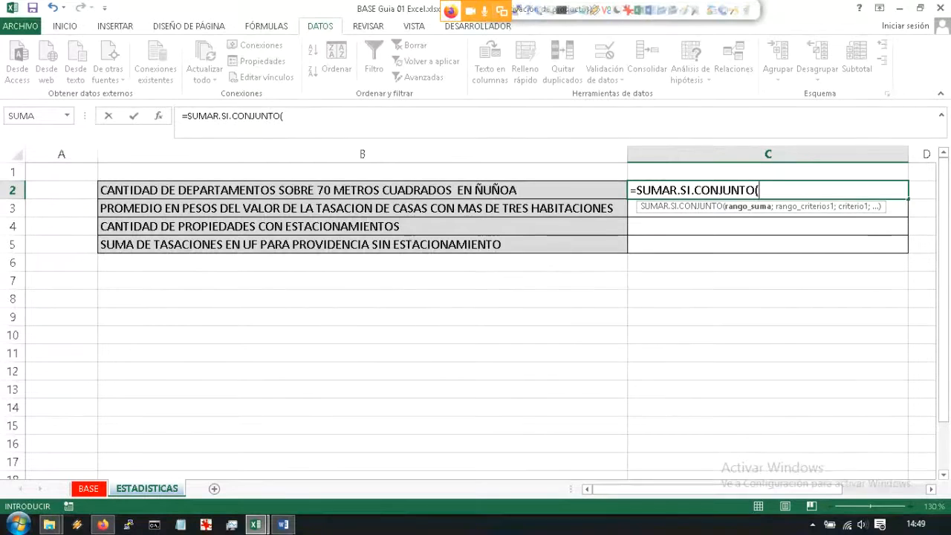
drag(752, 190, 637, 190)
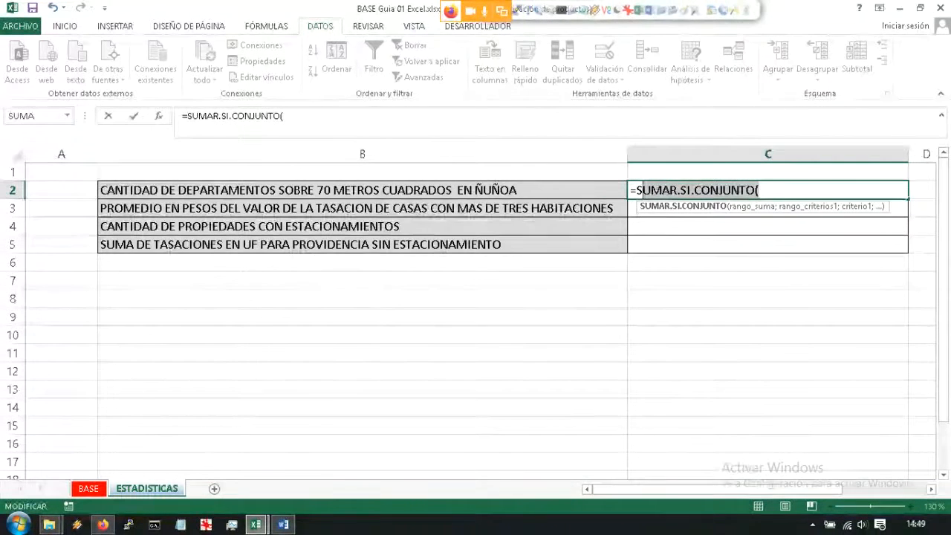
key(BackSpace)
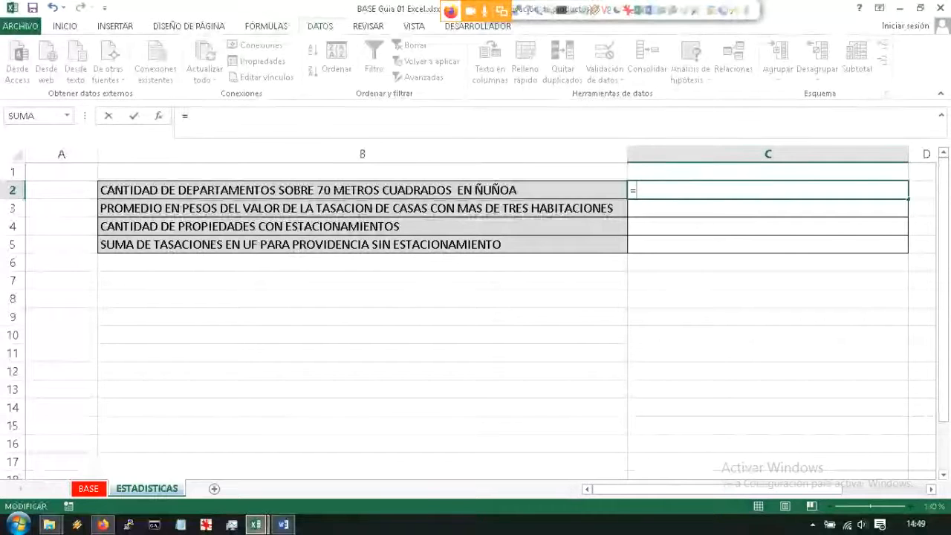
Step: Try a CONTAR.SI.CONJUNTO formula in C2 with BASE!H2:H175 as the first criteria range
text(contar)
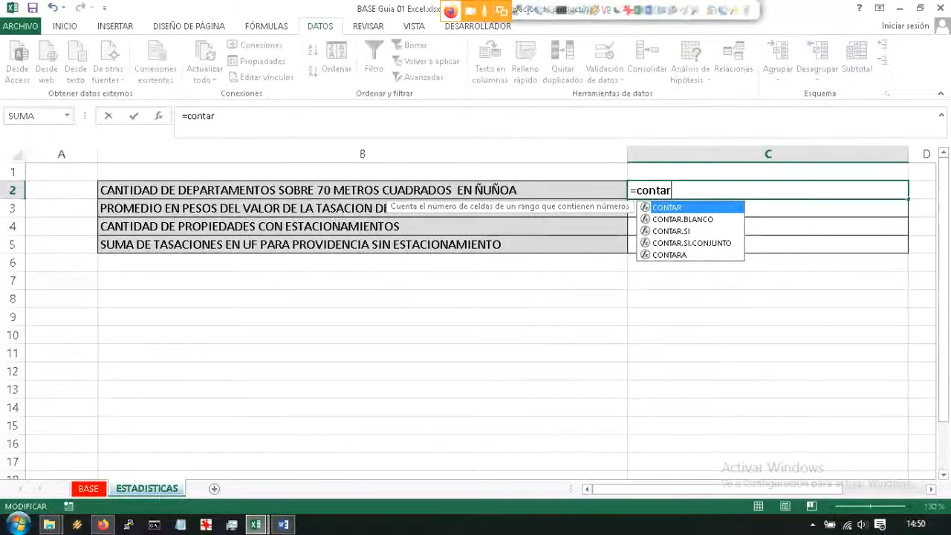
key(Down)
key(Down)
key(Down)
key(Tab)
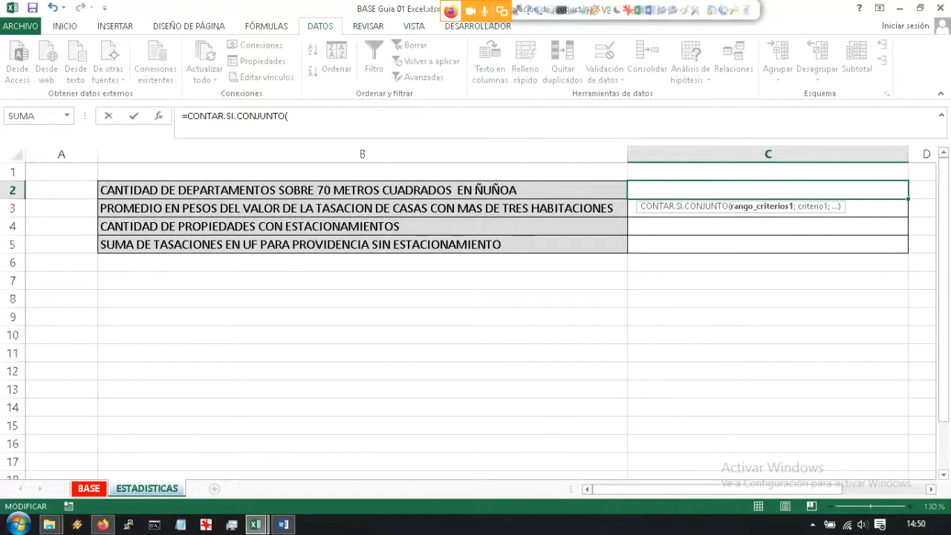
click(88, 489)
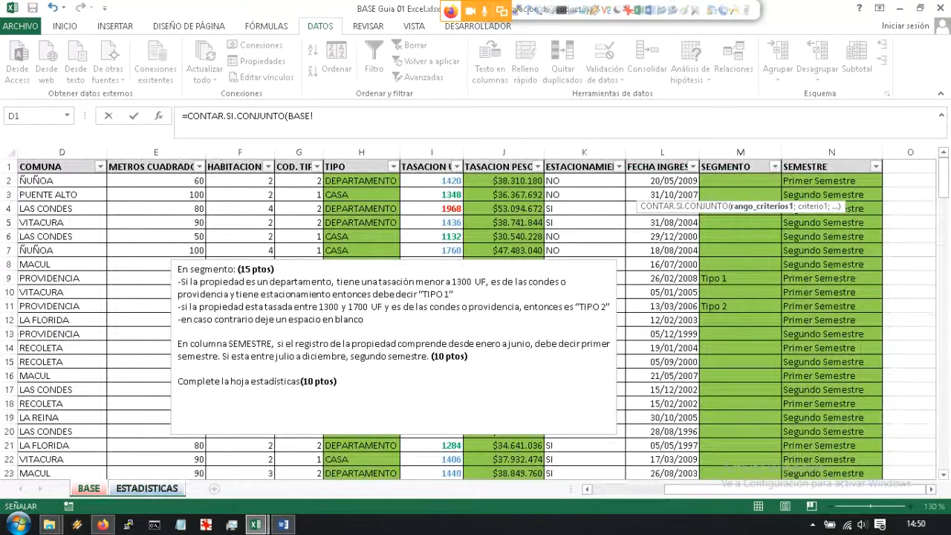
drag(361, 181, 361, 195)
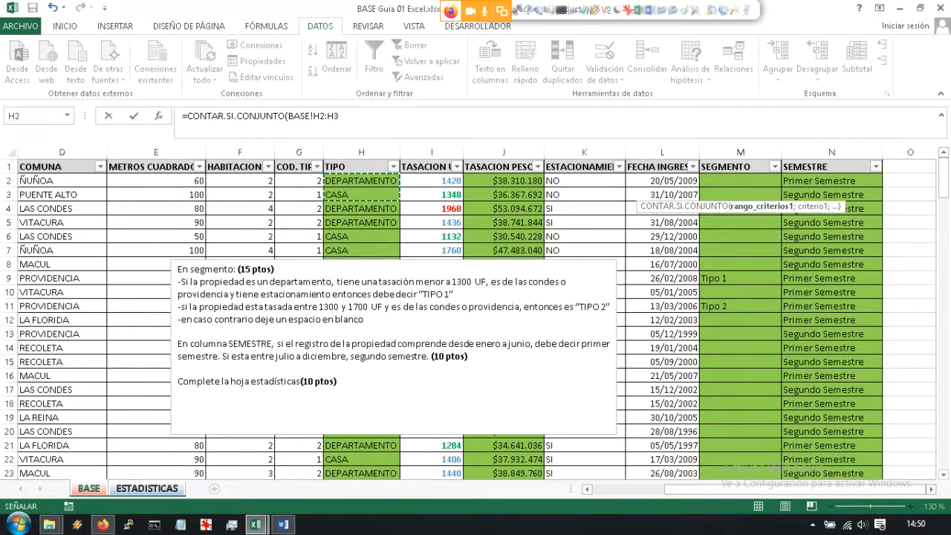
key(ctrl+shift+Down)
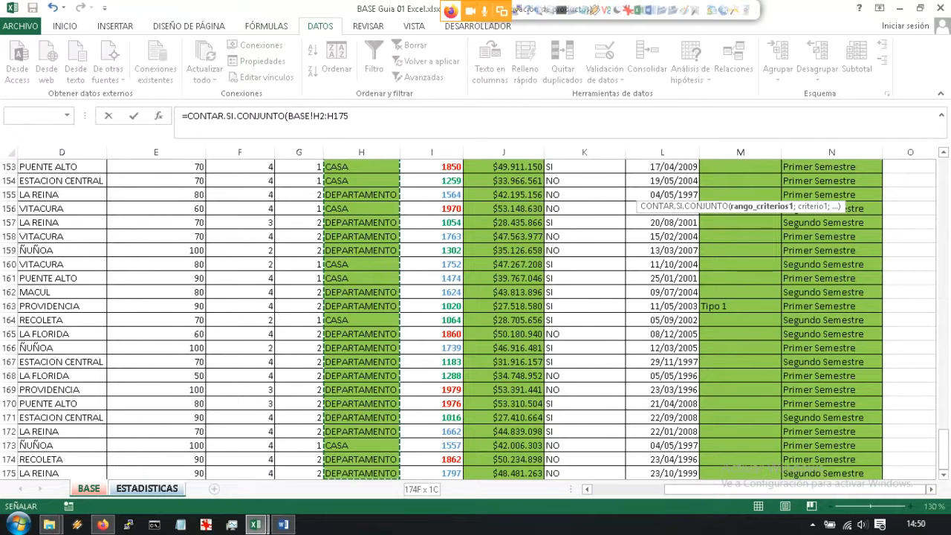
Step: Reselect the TIPO data H2:H175 from the last row upward as the criteria range, and discard the formula
click(584, 278)
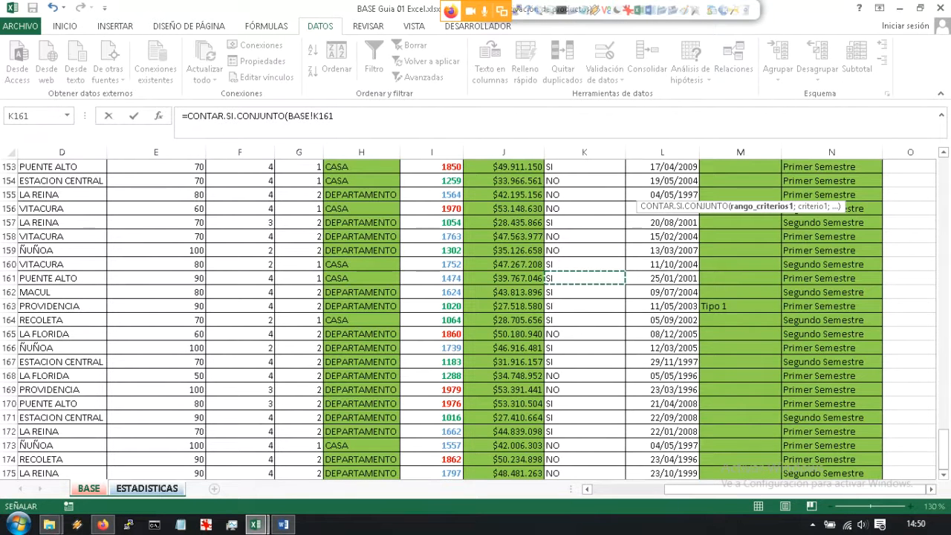
click(362, 209)
key(ctrl+Down)
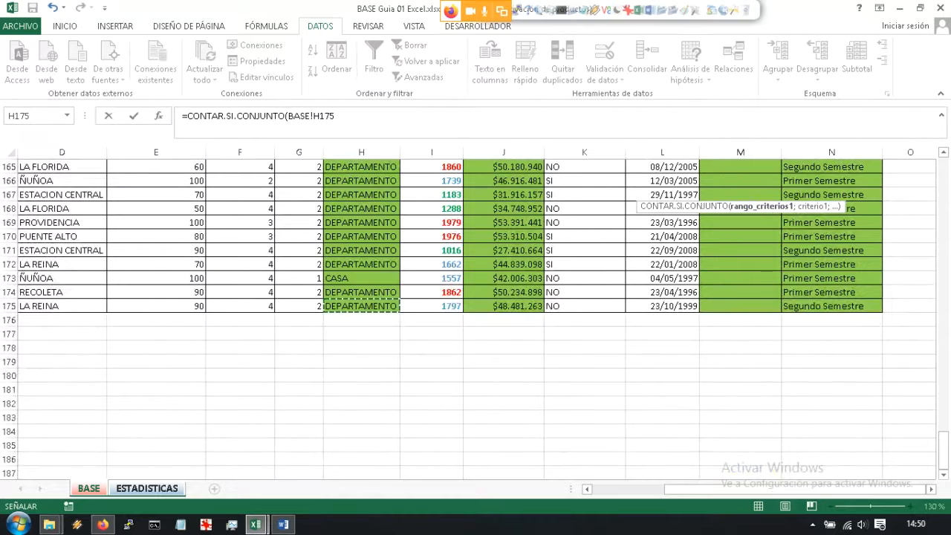
key(ctrl+shift+Up)
key(shift+Down)
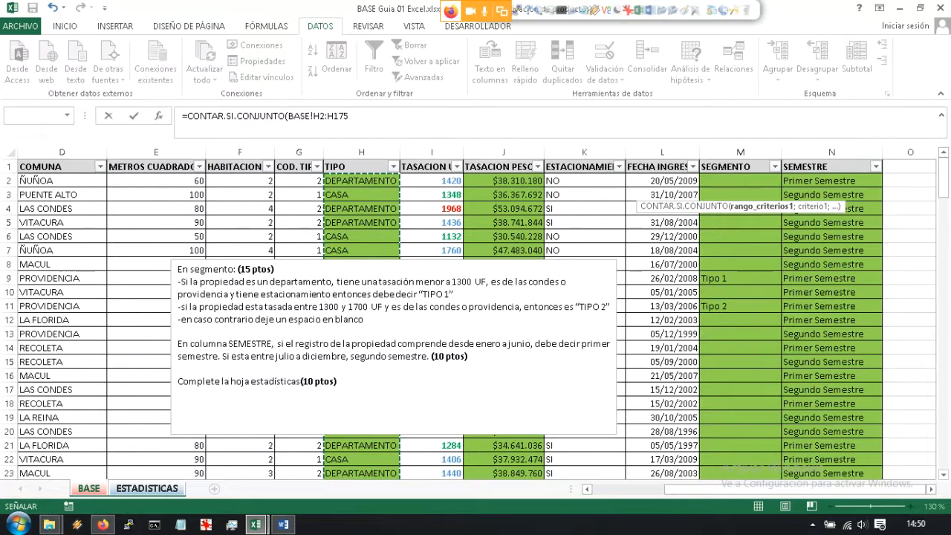
key(Escape)
click(363, 353)
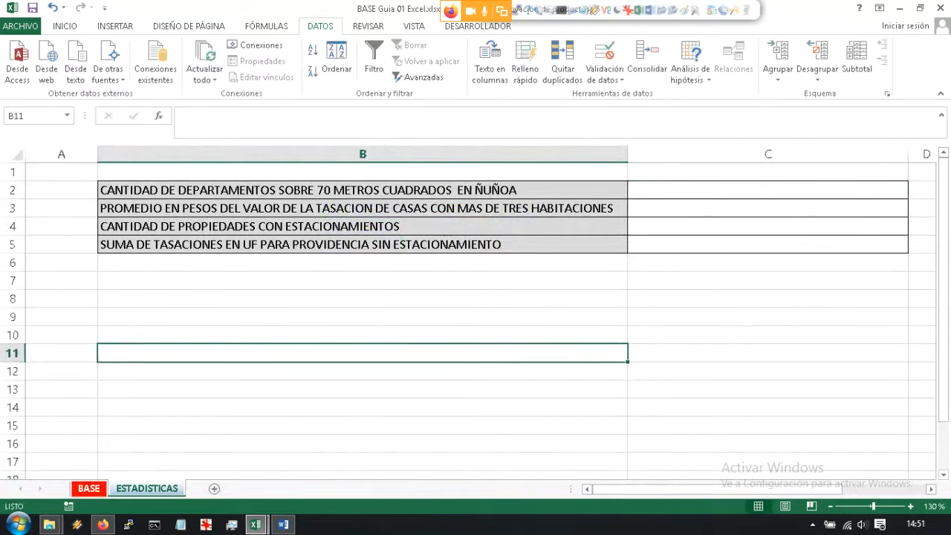
Step: Begin a CONTAR.SI.CONJUNTO formula in C2 of ESTADISTICAS with absolute criteria range BASE!$H$2:$H$175 and criterion "DEPARTAMENTO"
click(768, 190)
text(=)
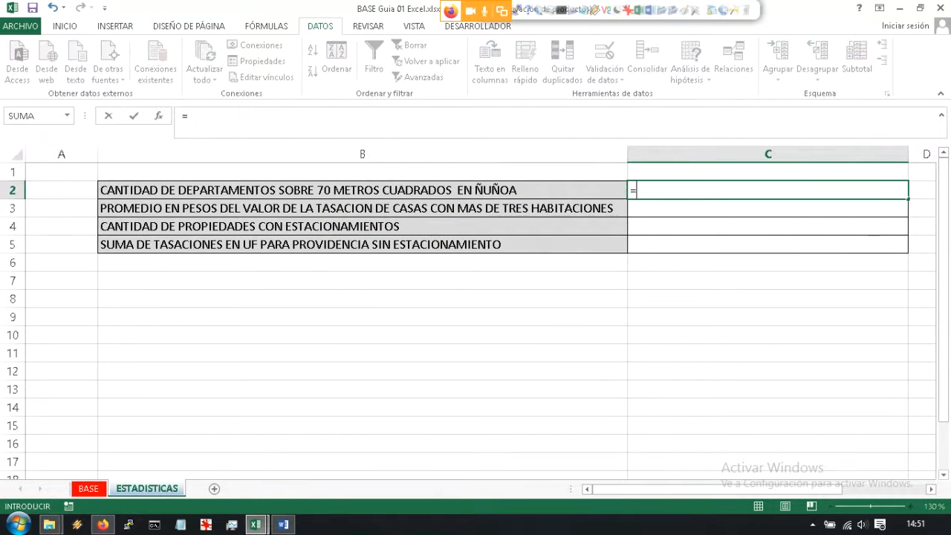
text(contar.si.)
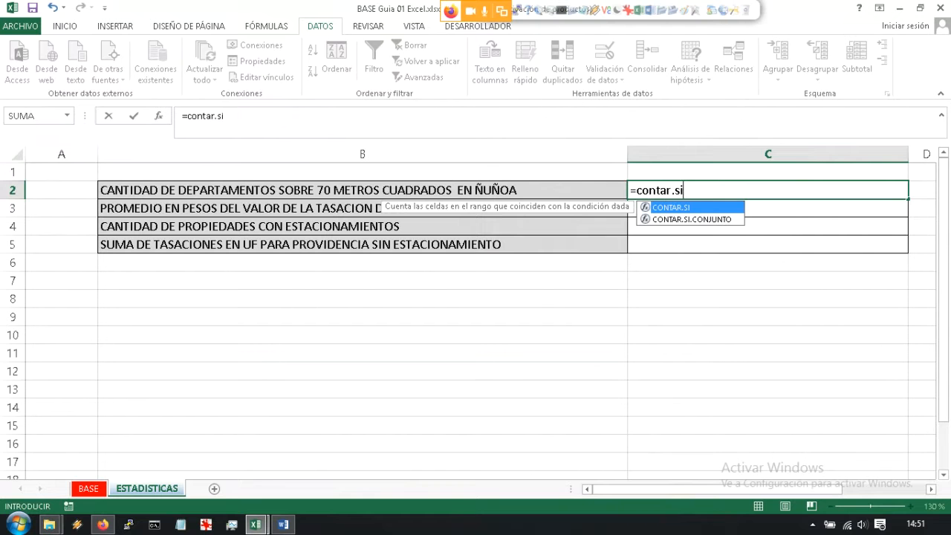
key(Tab)
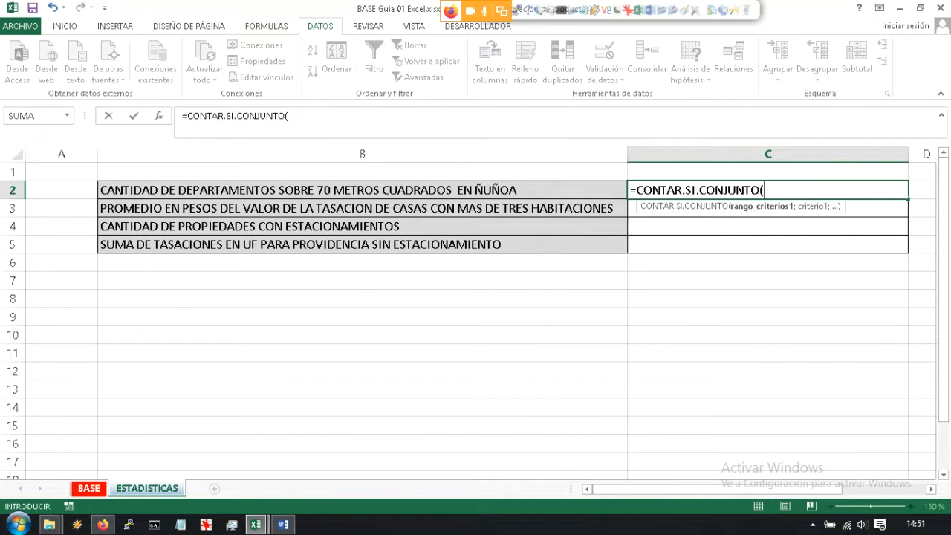
click(89, 489)
click(361, 181)
key(ctrl+shift+Down)
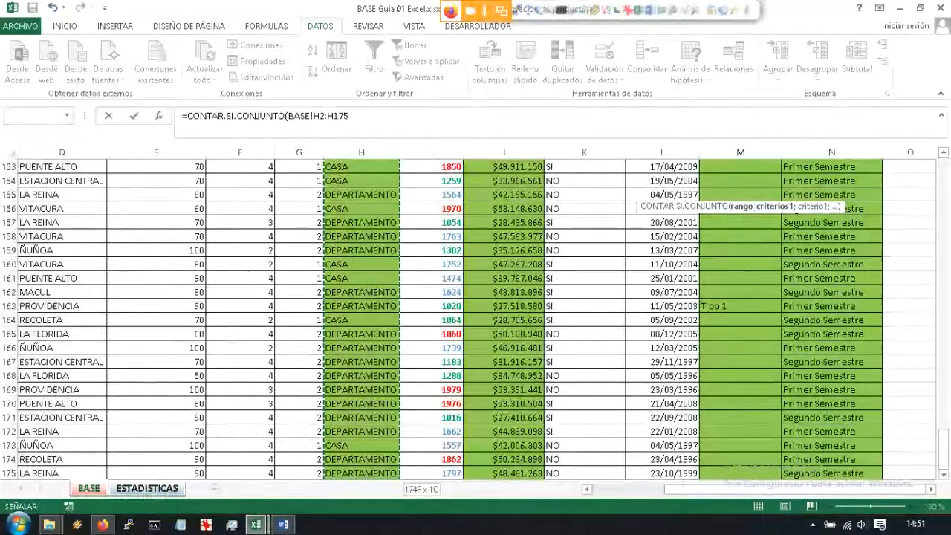
key(F4)
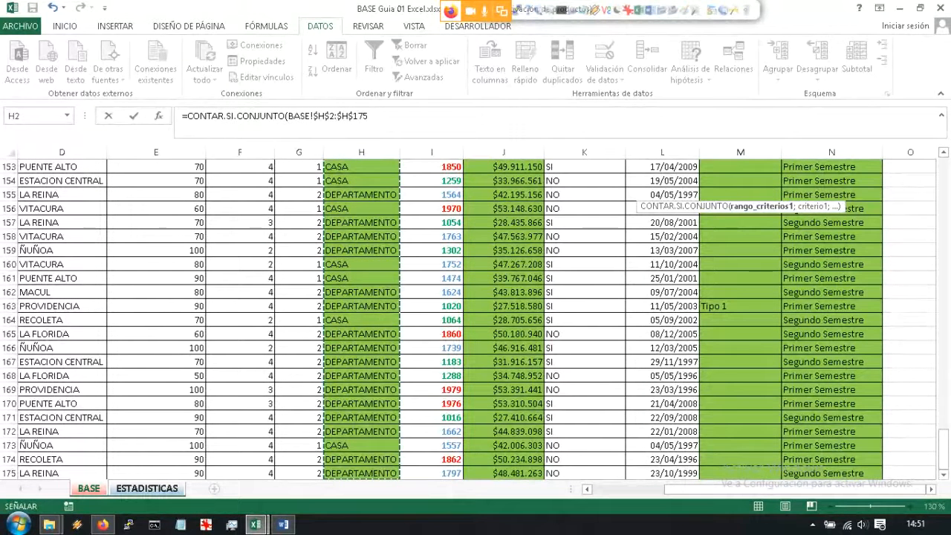
text(;")
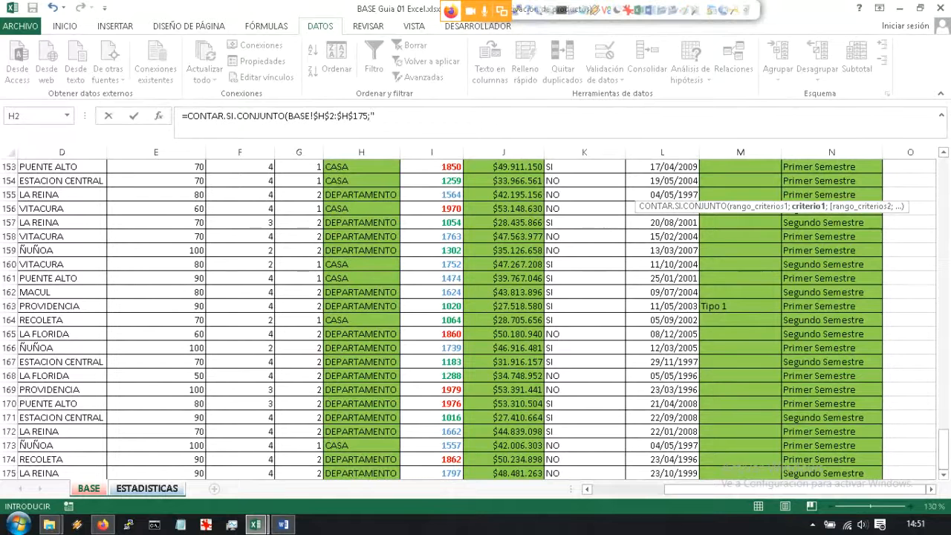
text(DEPARTAMENTO")
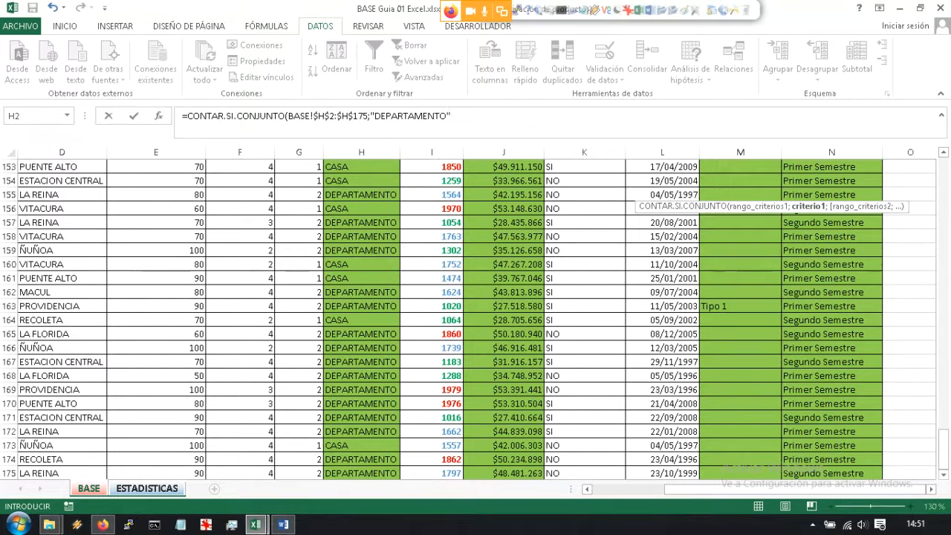
Step: Add the METROS CUADRADOS data BASE!$E$2:$E$175 as the second absolute criteria range in the C2 formula, with criterion ">70"
text(;)
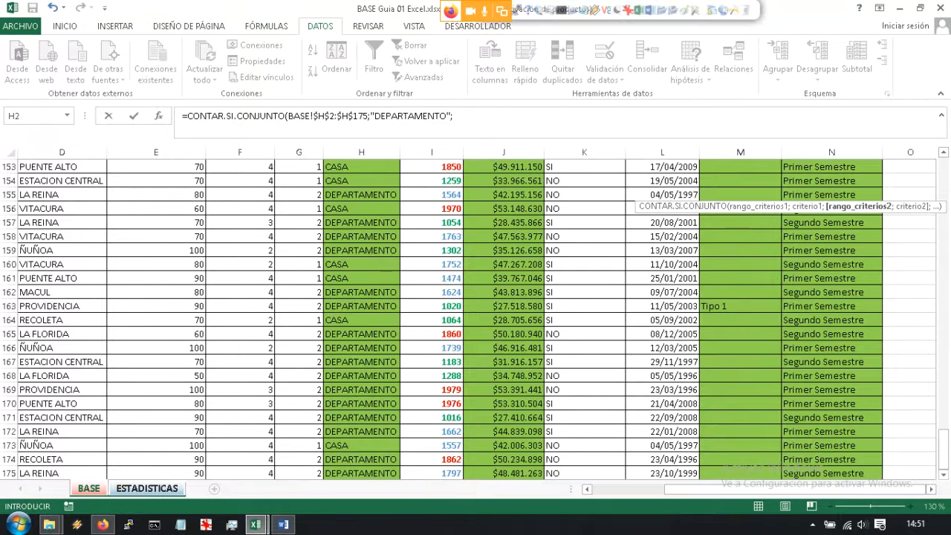
click(147, 489)
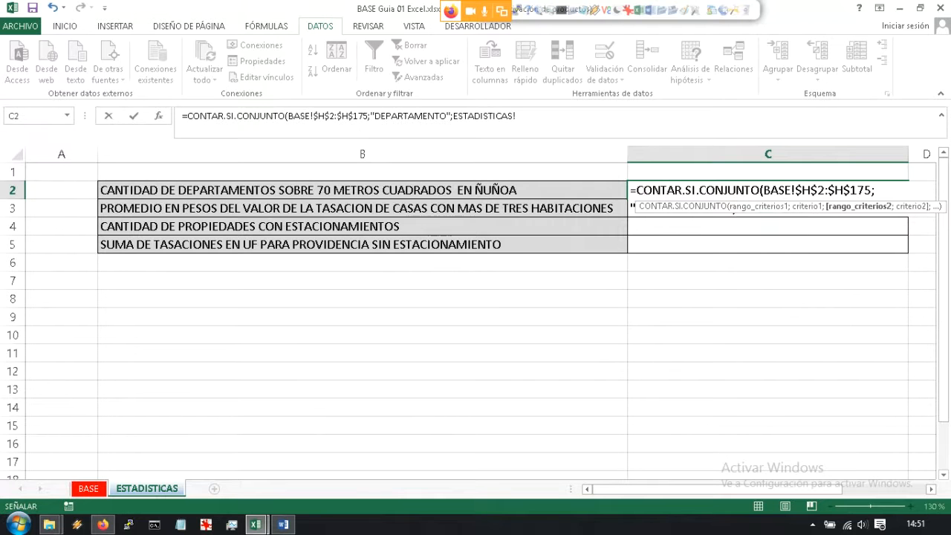
click(88, 489)
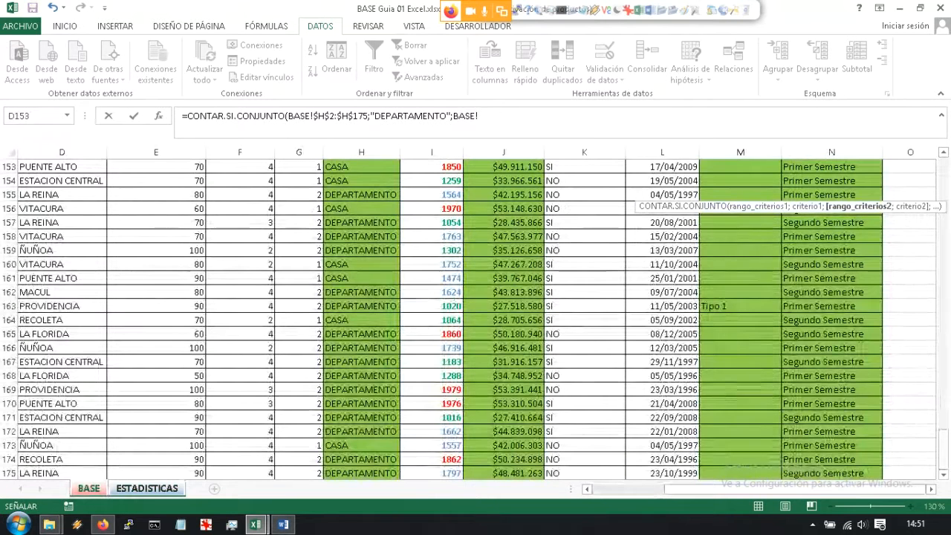
drag(944, 451, 944, 175)
click(156, 180)
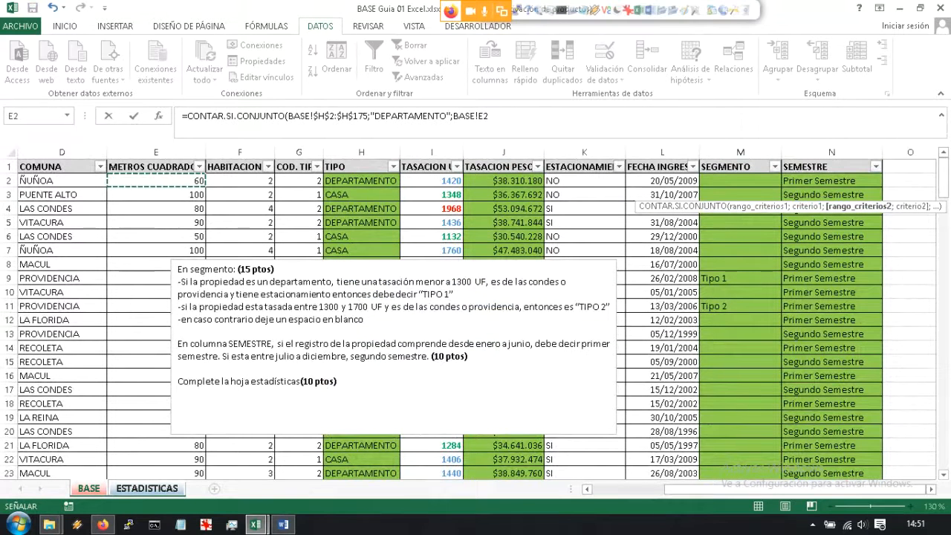
key(ctrl+shift+Down)
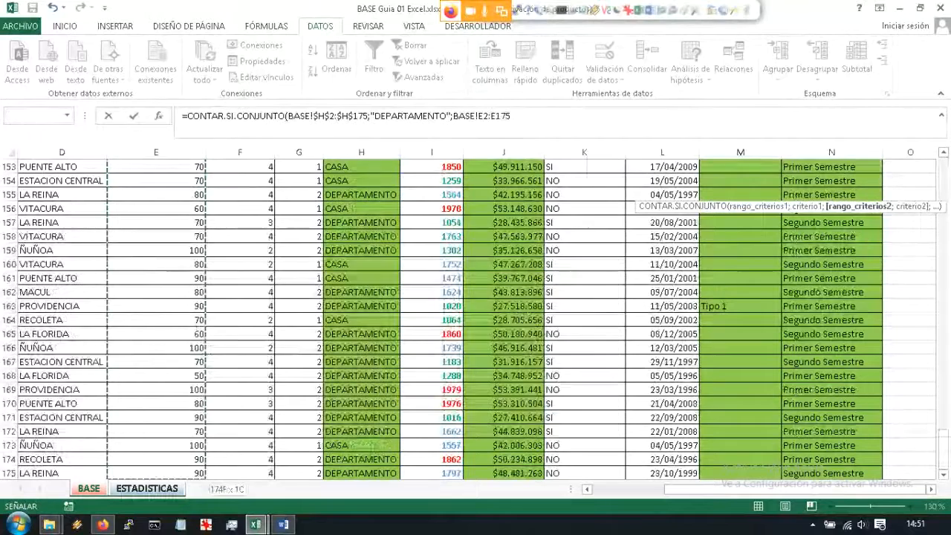
key(F4)
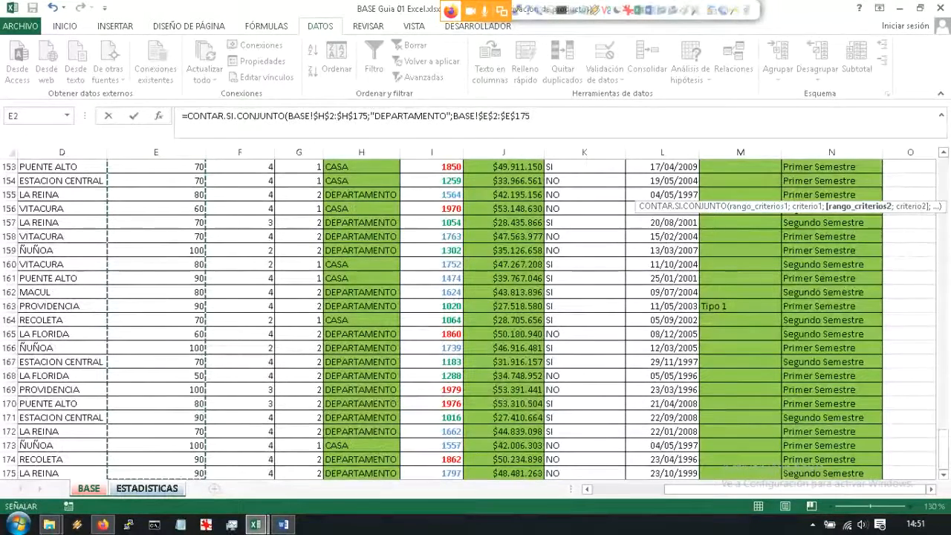
text(;">7)
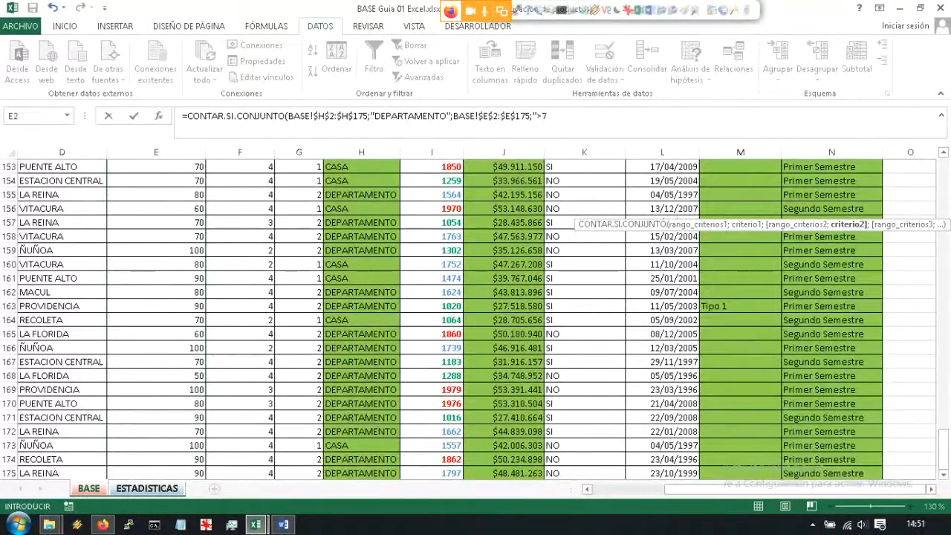
text(0";)
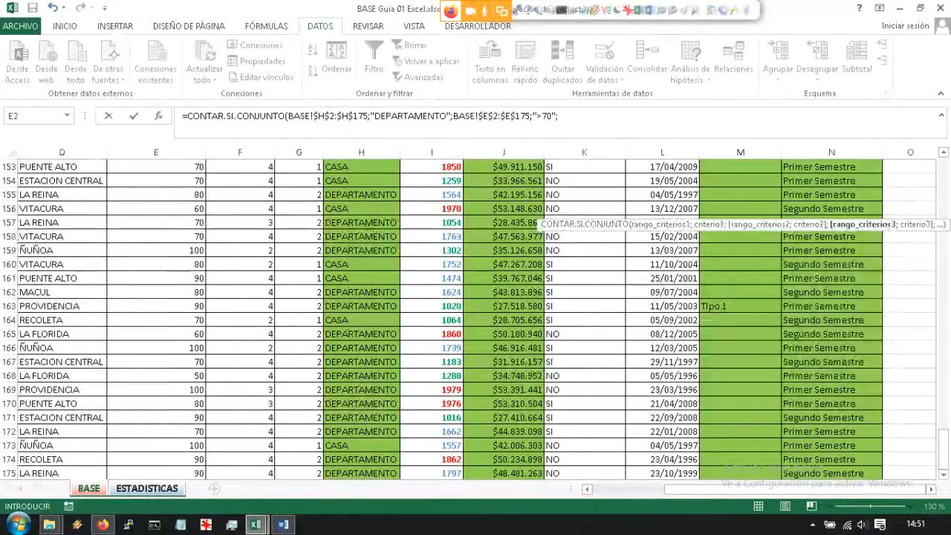
Step: Add the COMUNA data as the third criteria range in the C2 formula, with absolute references BASE!$D$2:$D$175
click(147, 488)
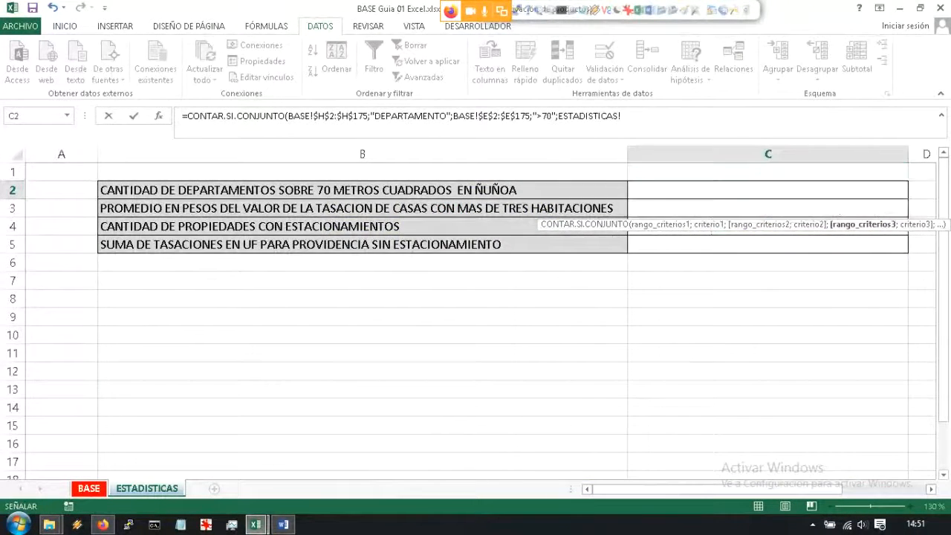
click(89, 488)
click(62, 474)
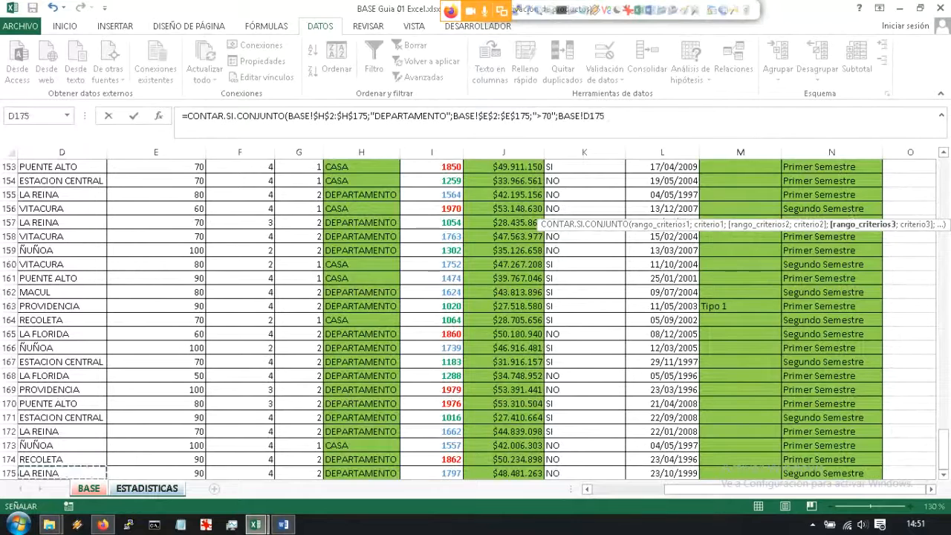
drag(62, 474, 62, 404)
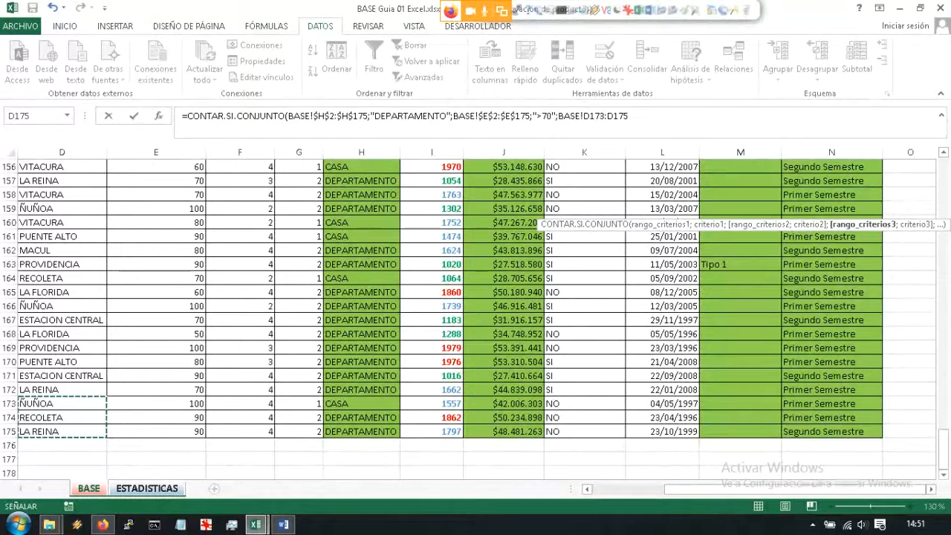
drag(62, 404, 62, 180)
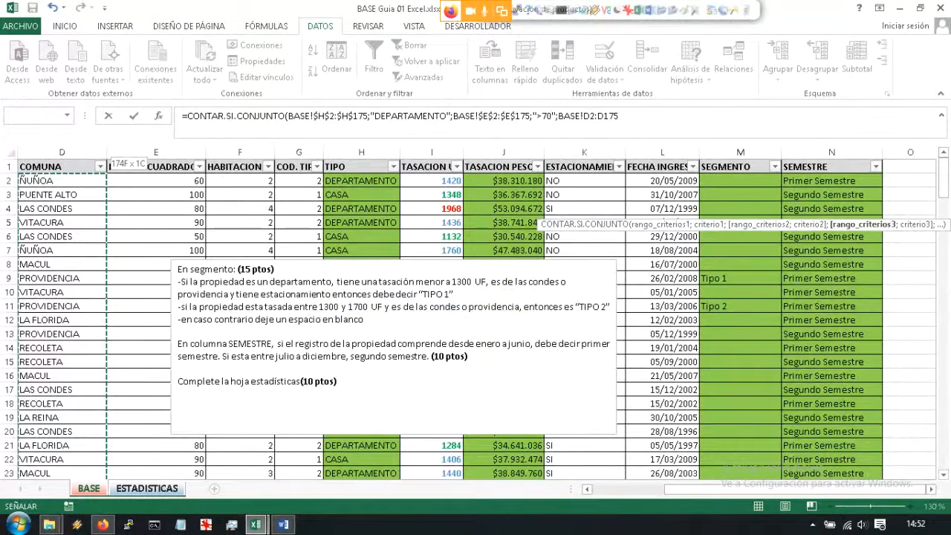
click(620, 117)
key(F4)
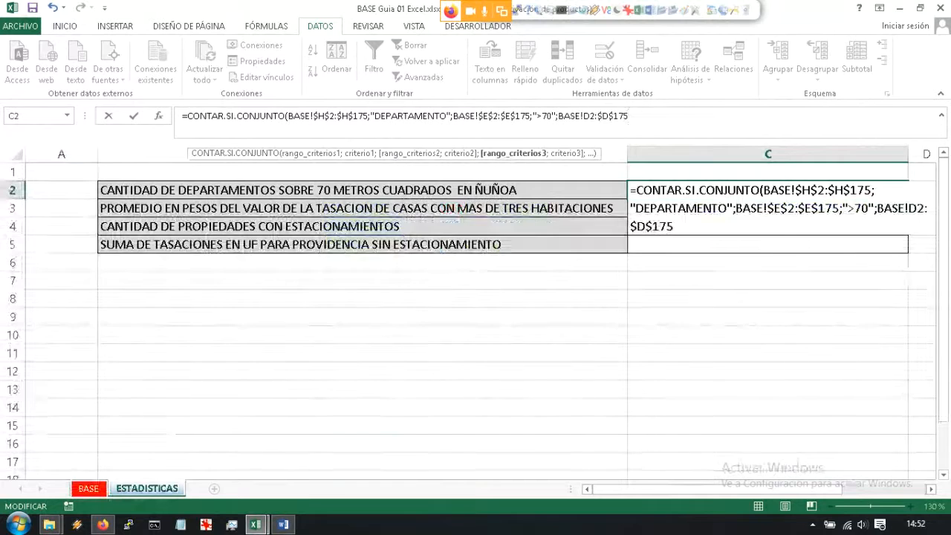
click(590, 116)
key(F4)
click(640, 117)
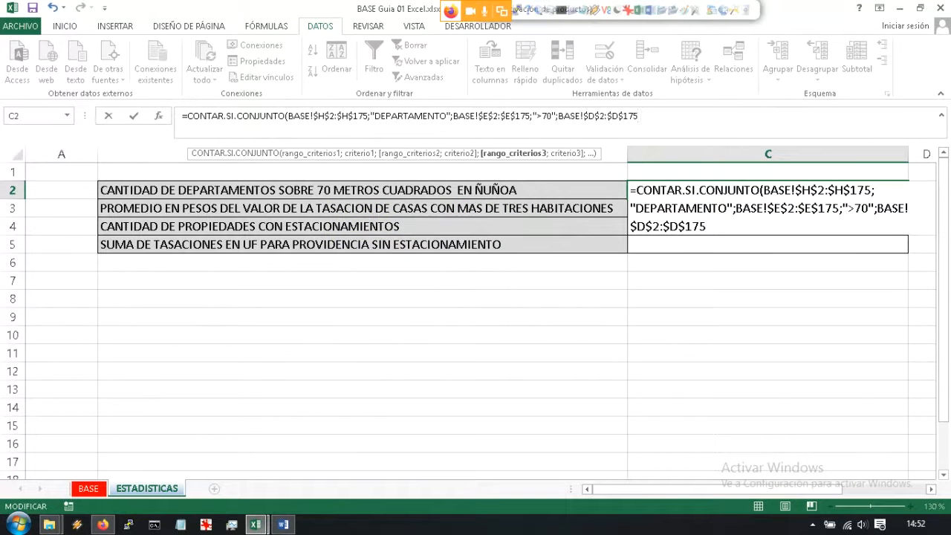
Step: Set the third criterion to "ÑUÑOA" and enter the completed CONTAR.SI.CONJUNTO formula in C2
mouse_move(589, 117)
mouse_down()
mouse_move(629, 117)
mouse_move(587, 117)
mouse_up()
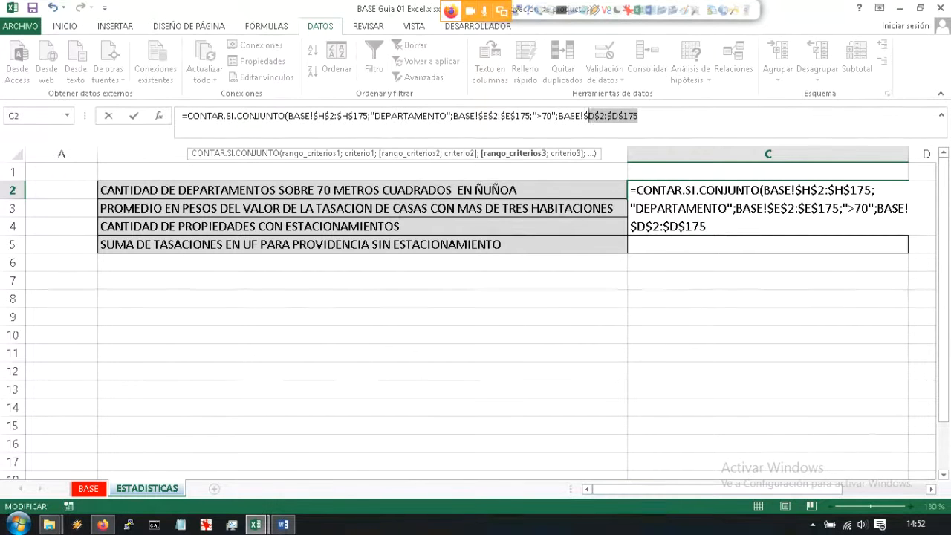
click(639, 116)
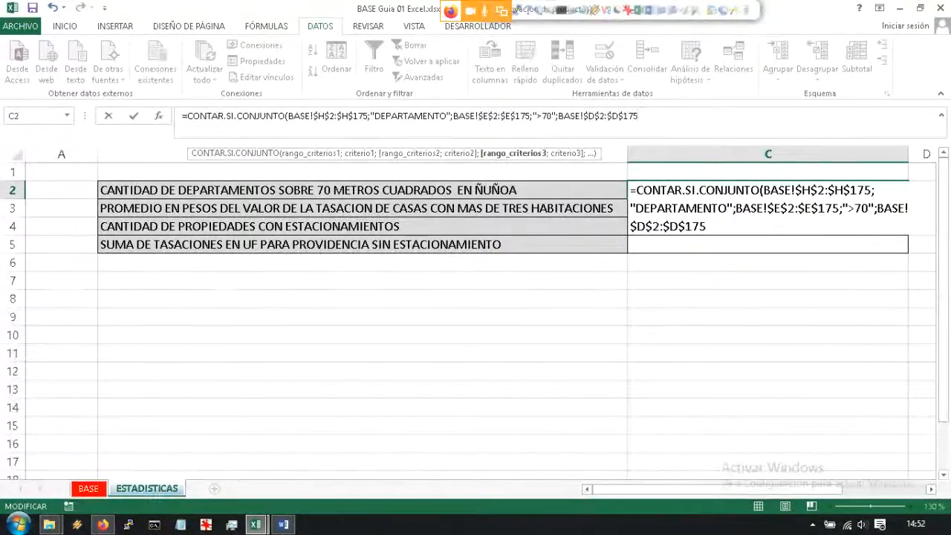
text(;"Ñ)
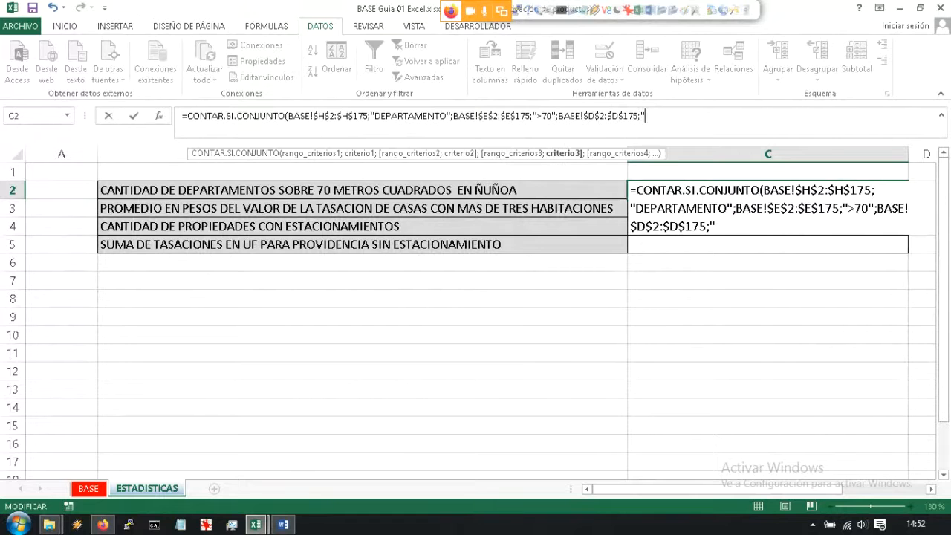
text(UÑOA")
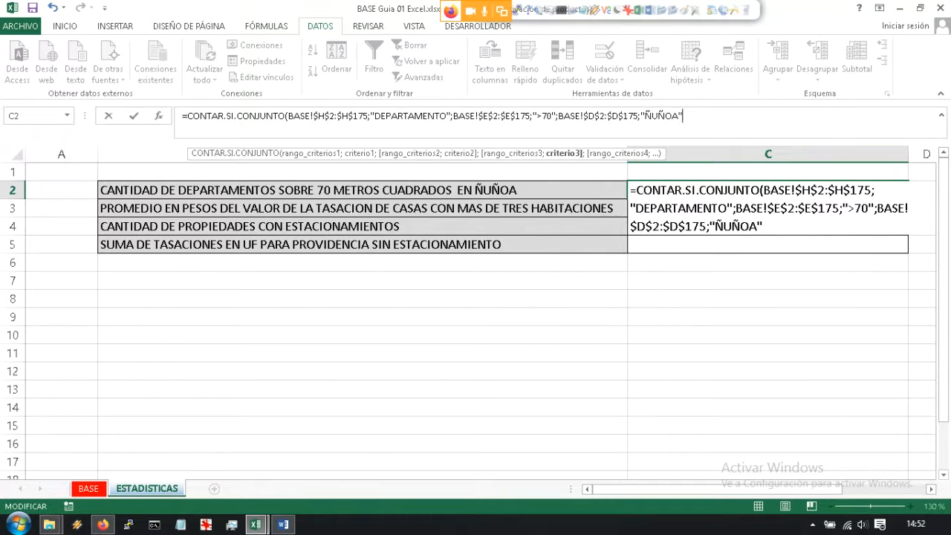
key(Return)
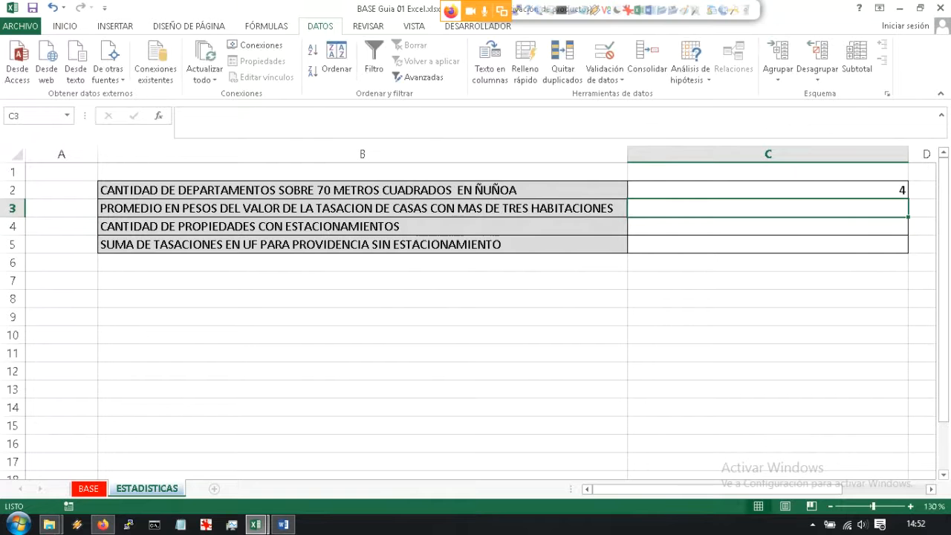
Step: Review the finished formula in C2 of ESTADISTICAS and look over the BASE data down to row 175
click(707, 191)
click(691, 117)
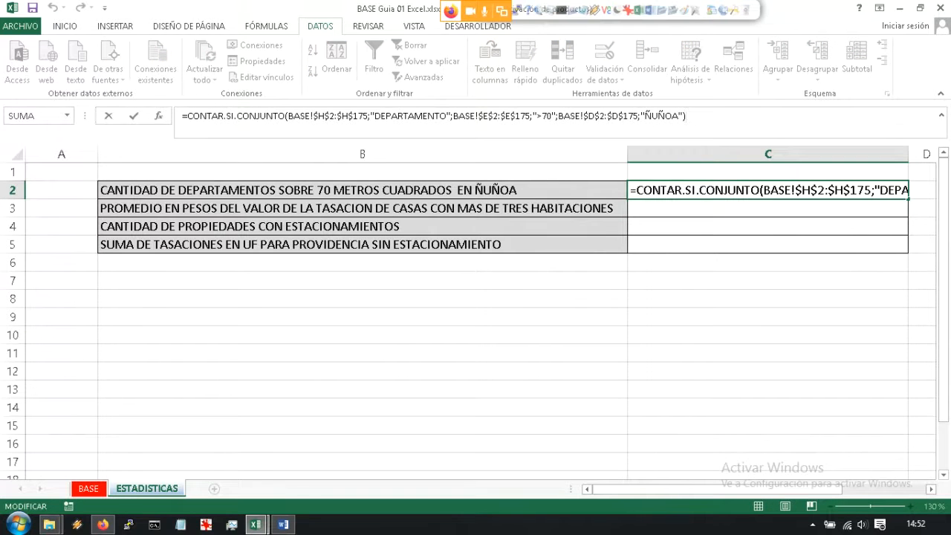
click(653, 190)
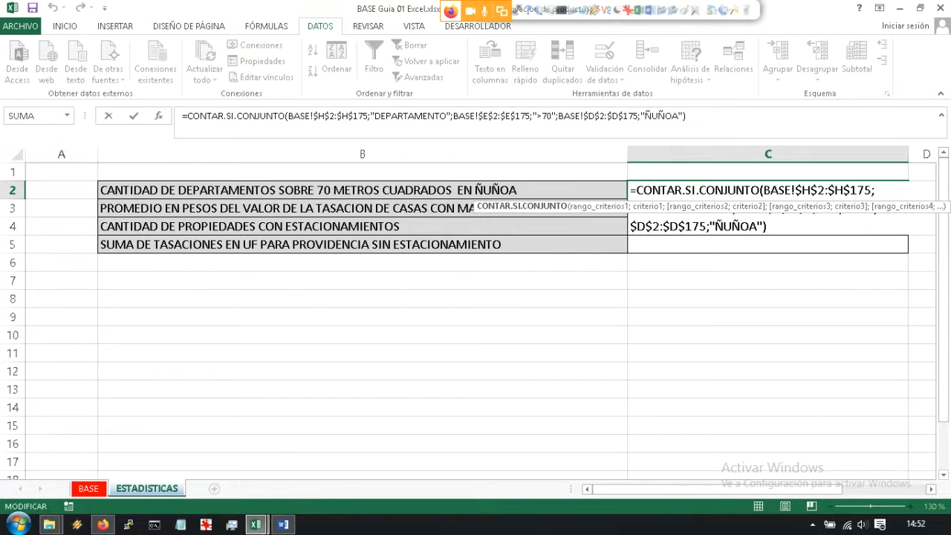
click(763, 226)
click(769, 226)
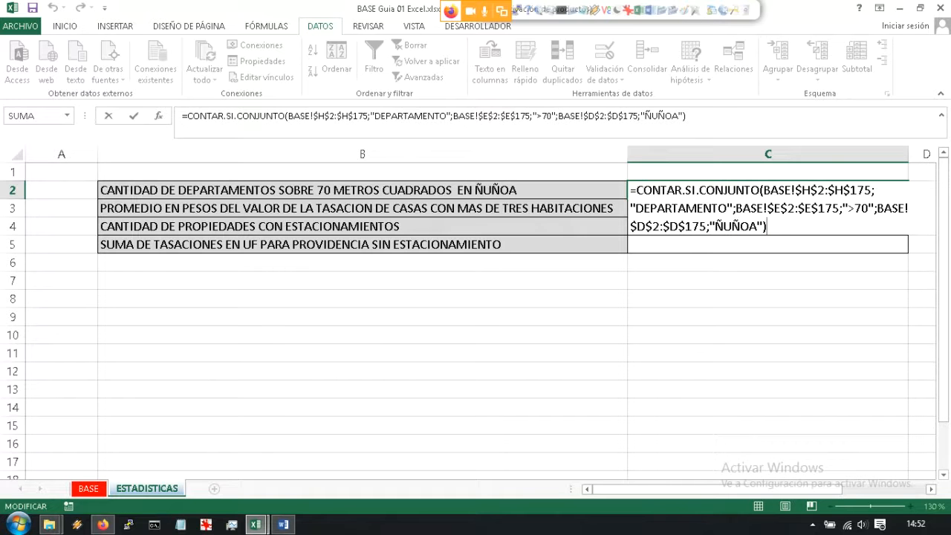
key(Return)
key(ctrl+Page_Up)
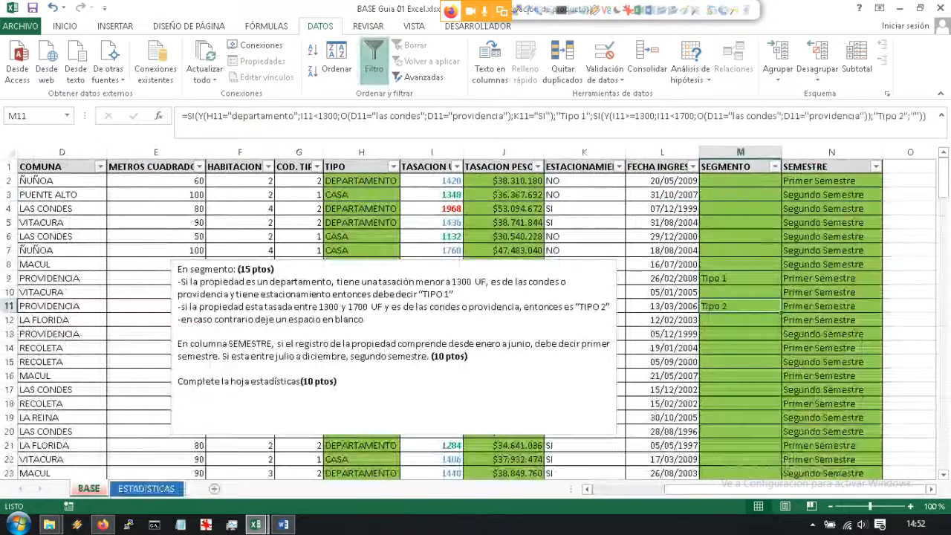
drag(944, 177, 944, 187)
drag(944, 450, 944, 449)
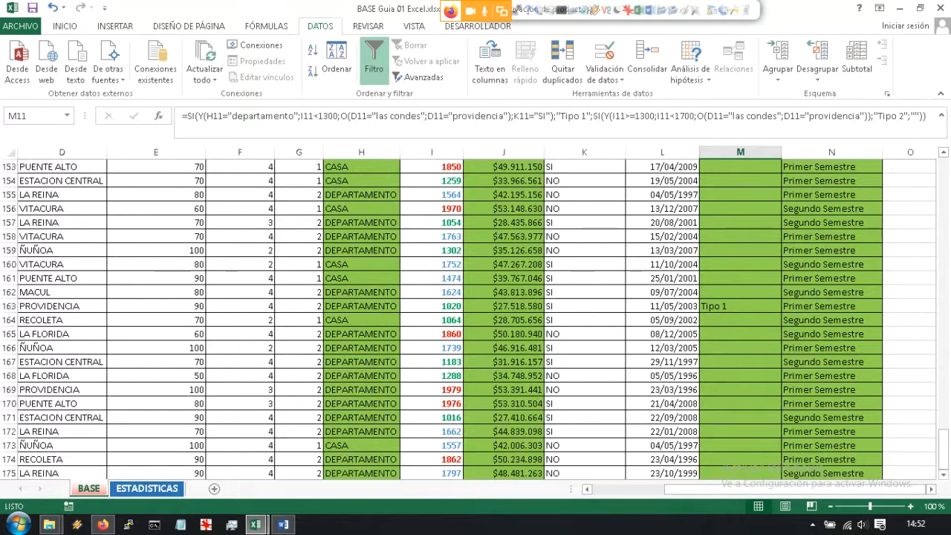
click(146, 489)
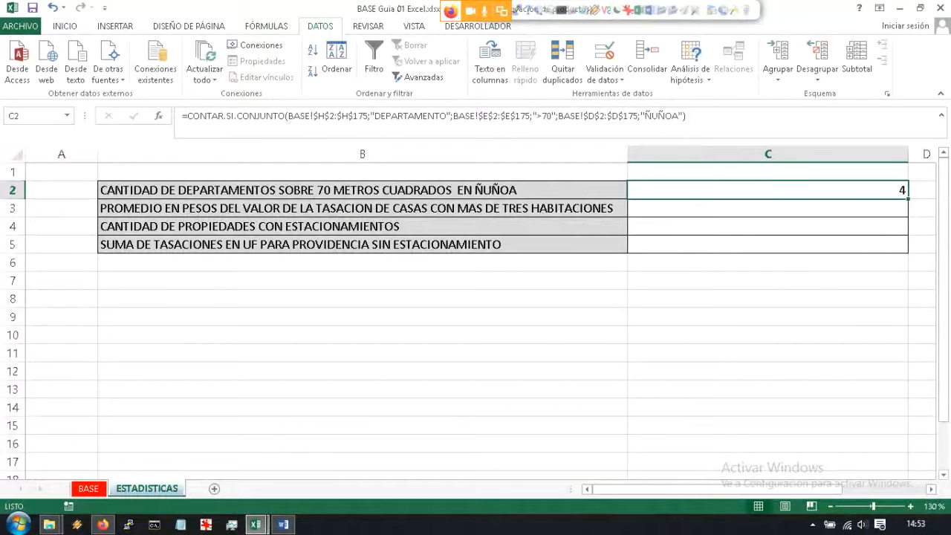
Step: Review the criteria ranges and criteria of the CONTAR.SI.CONJUNTO formula in C2, and check the average requested in B3
click(686, 116)
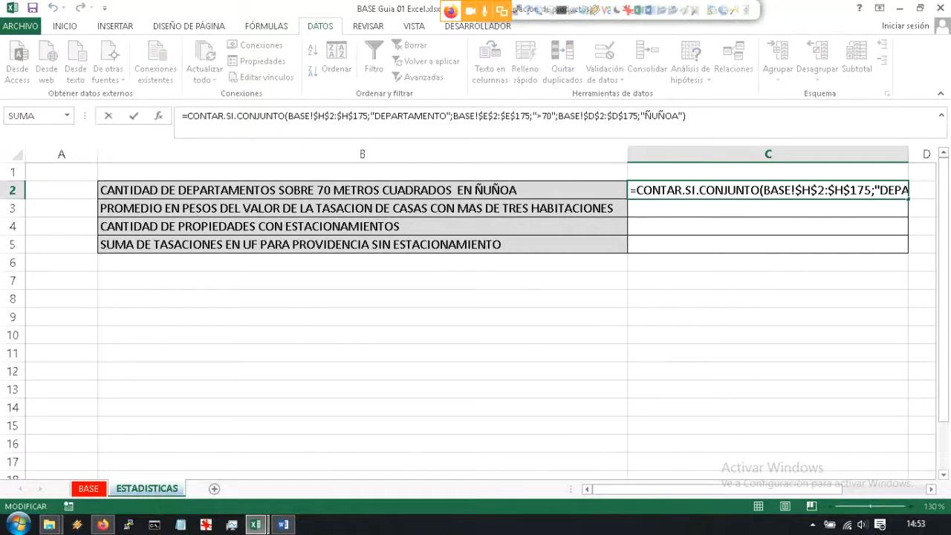
click(293, 116)
click(310, 116)
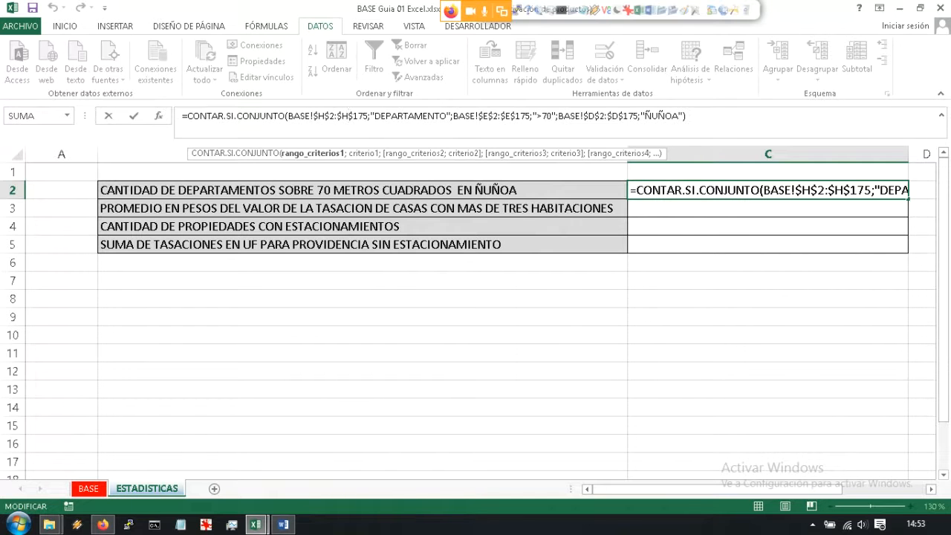
click(700, 190)
drag(764, 190, 773, 227)
click(773, 226)
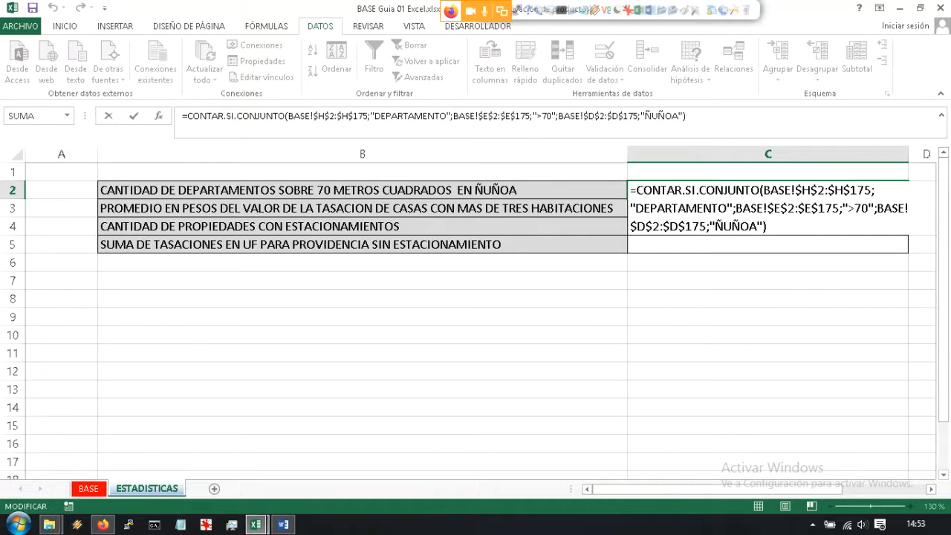
drag(764, 191, 873, 190)
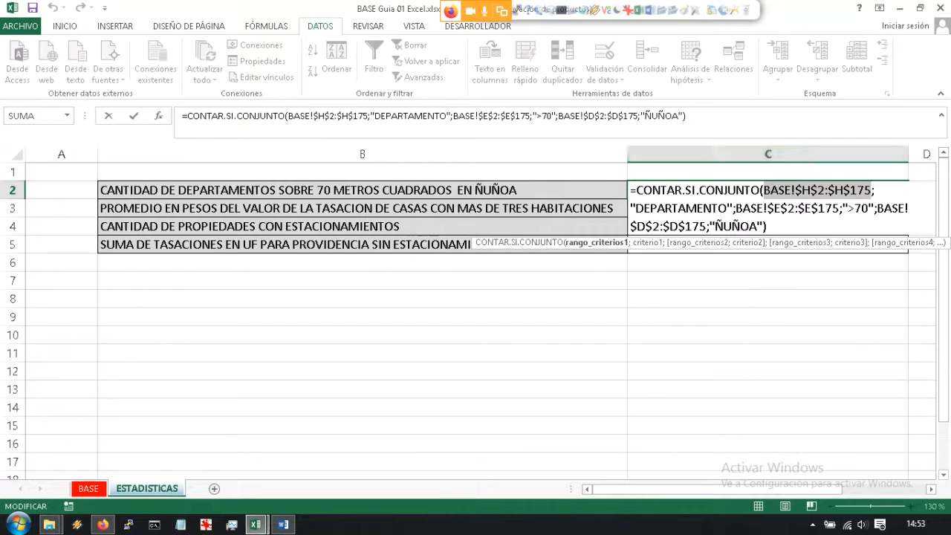
drag(871, 191, 864, 191)
drag(657, 209, 825, 209)
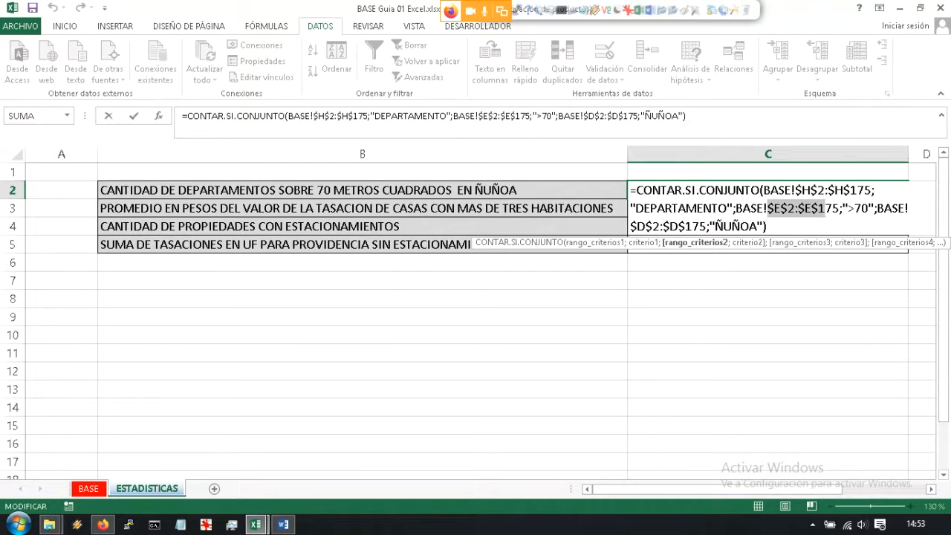
drag(842, 209, 876, 209)
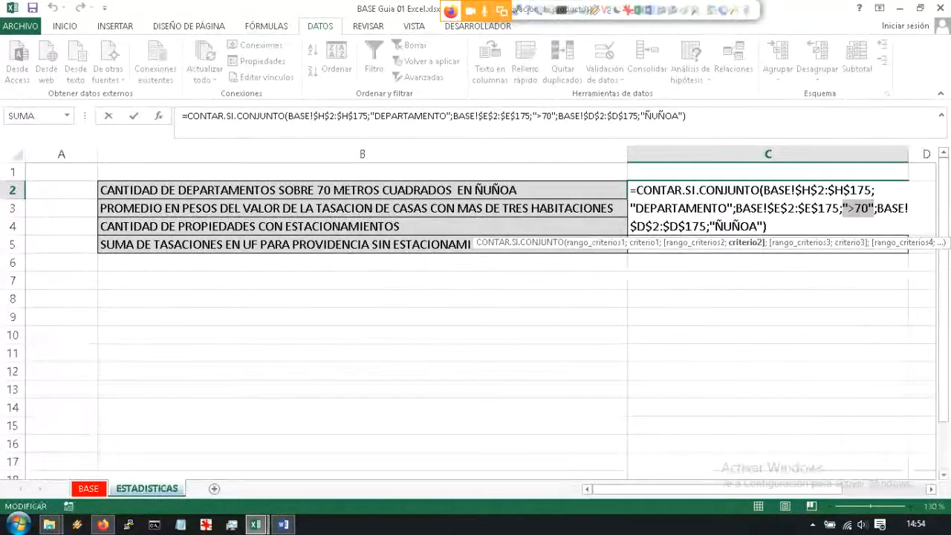
drag(736, 208, 840, 208)
click(854, 208)
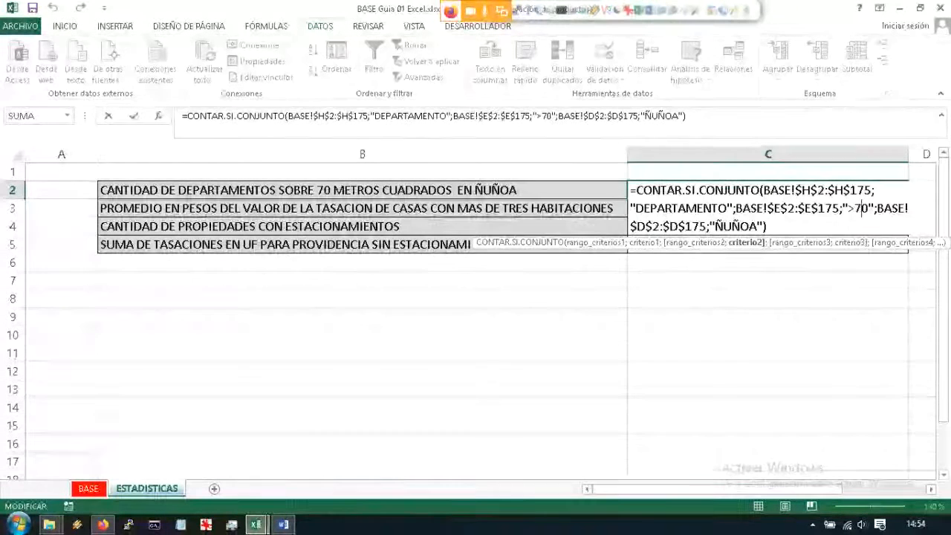
drag(707, 227, 632, 211)
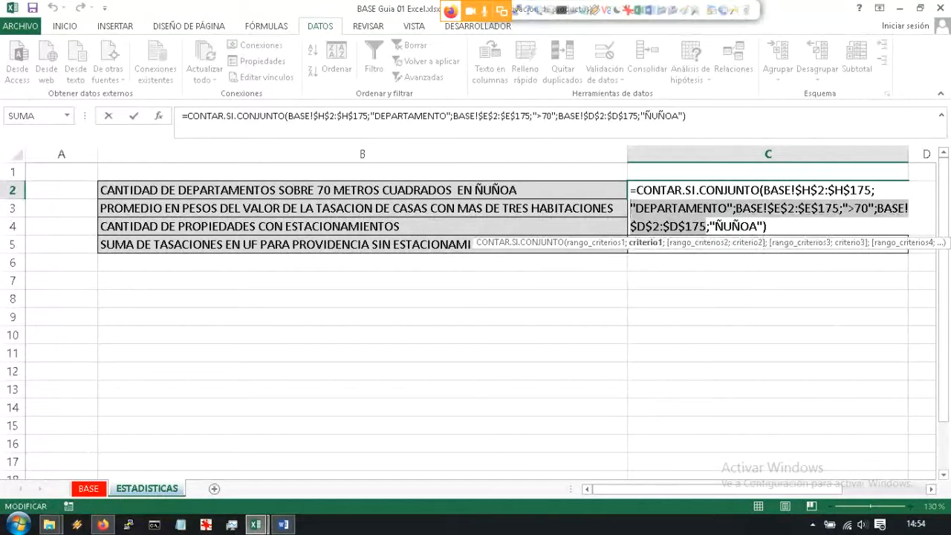
click(741, 226)
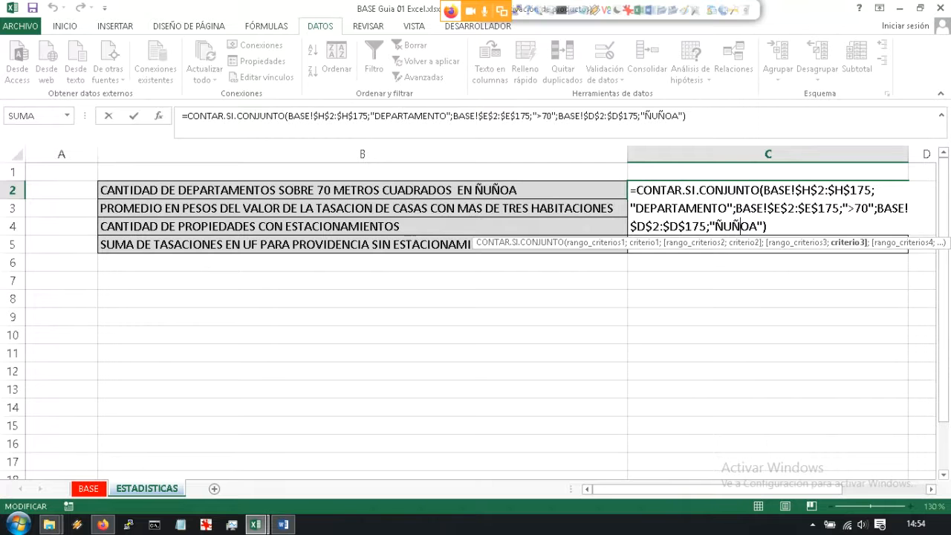
drag(796, 190, 872, 191)
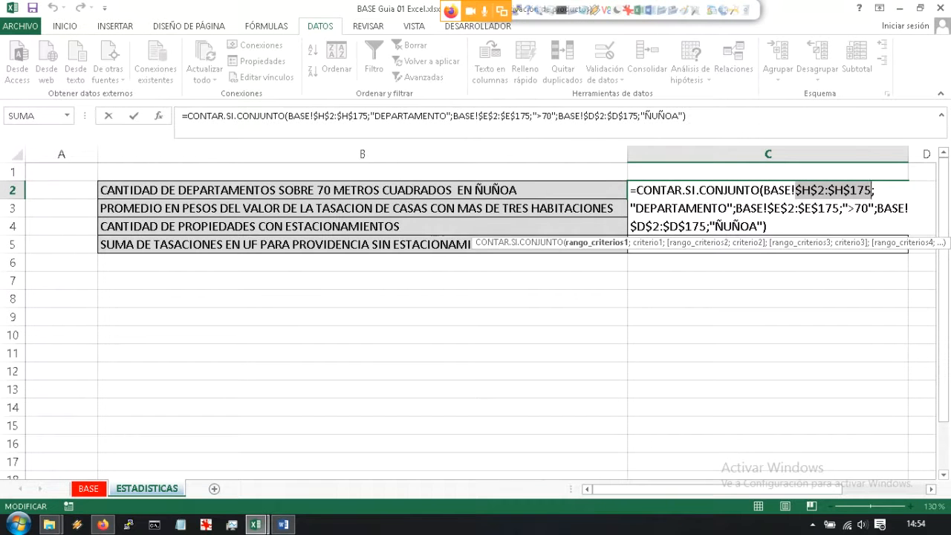
click(781, 209)
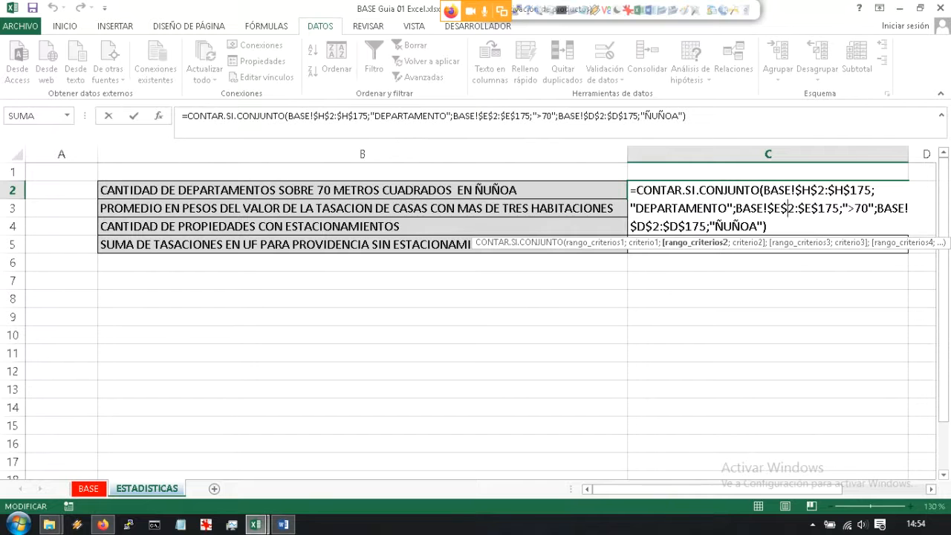
click(825, 209)
key(Return)
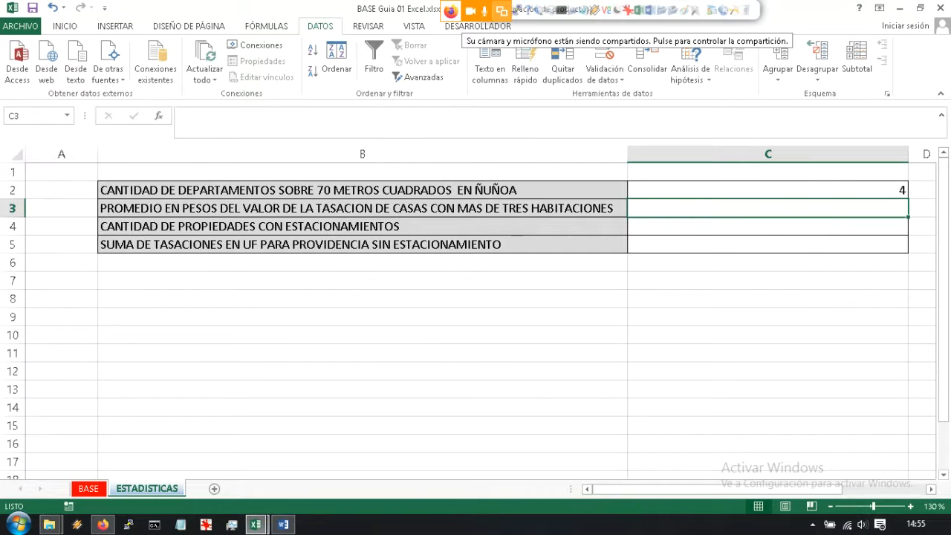
key(Left)
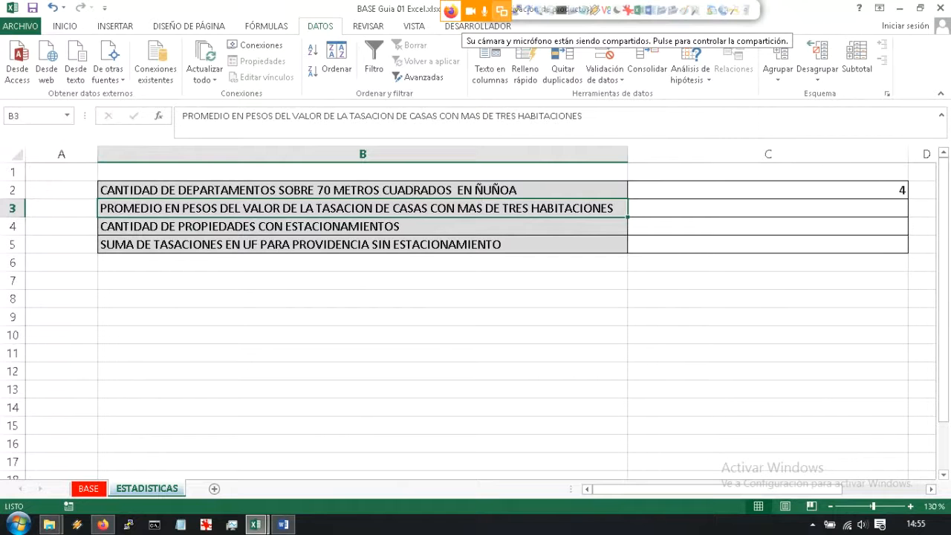
click(684, 190)
double_click(685, 191)
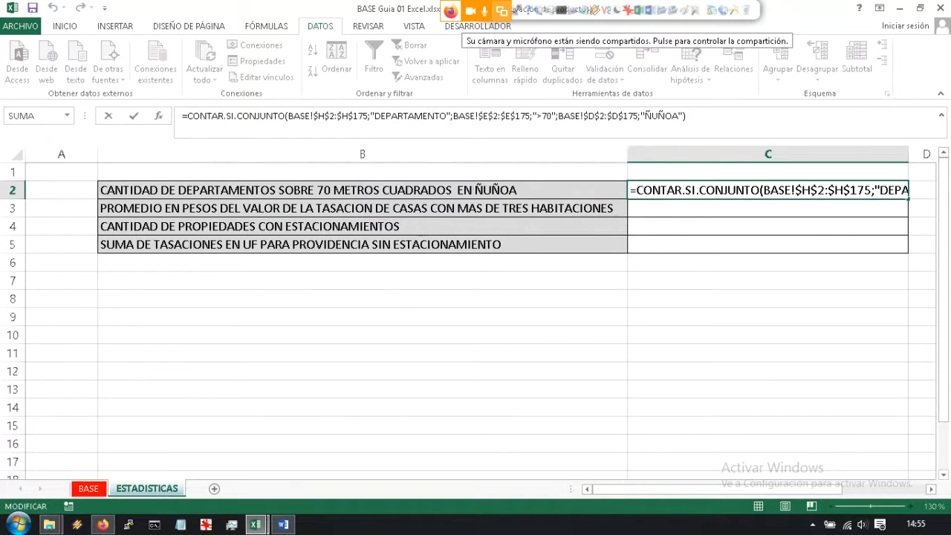
click(764, 190)
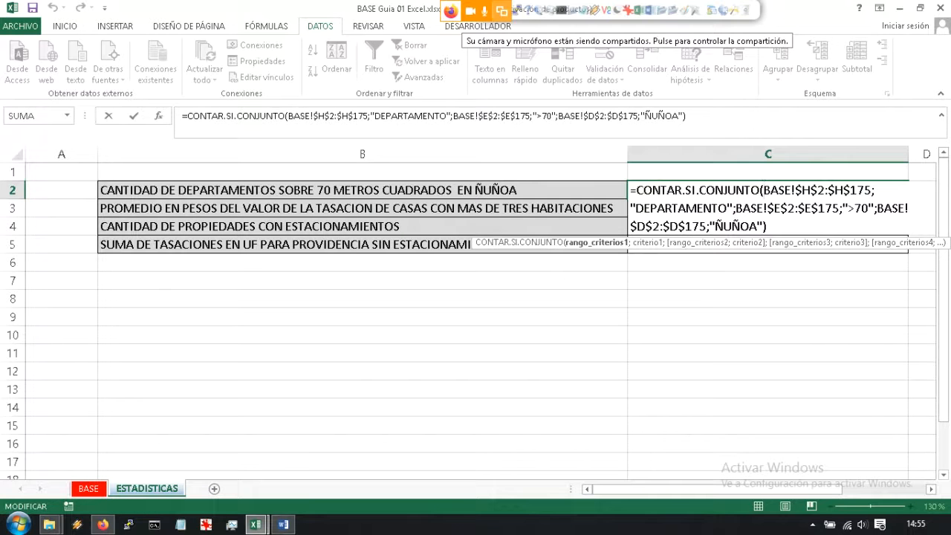
key(ctrl+Return)
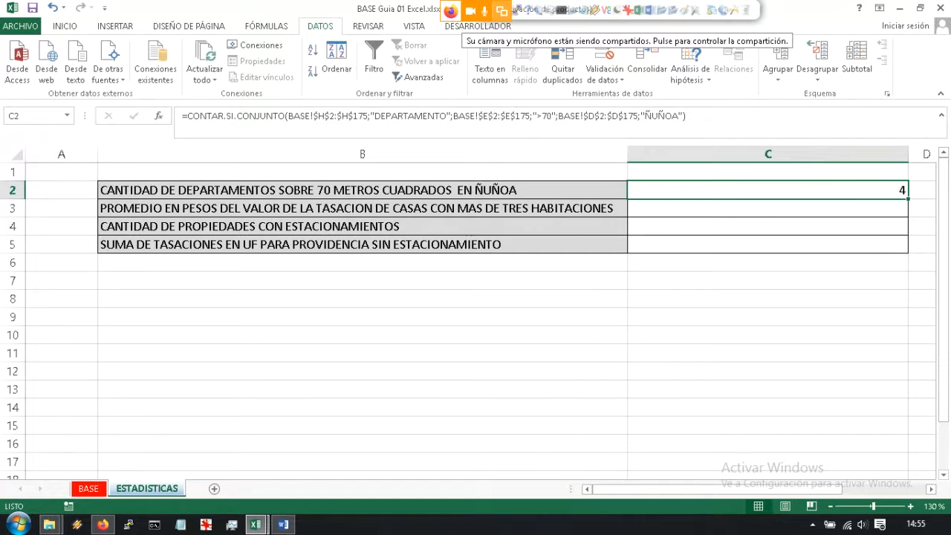
Step: Start a PROMEDIO.SI.CONJUNTO formula in C3 of ESTADISTICAS for the average appraisal of houses with more than three rooms
click(713, 208)
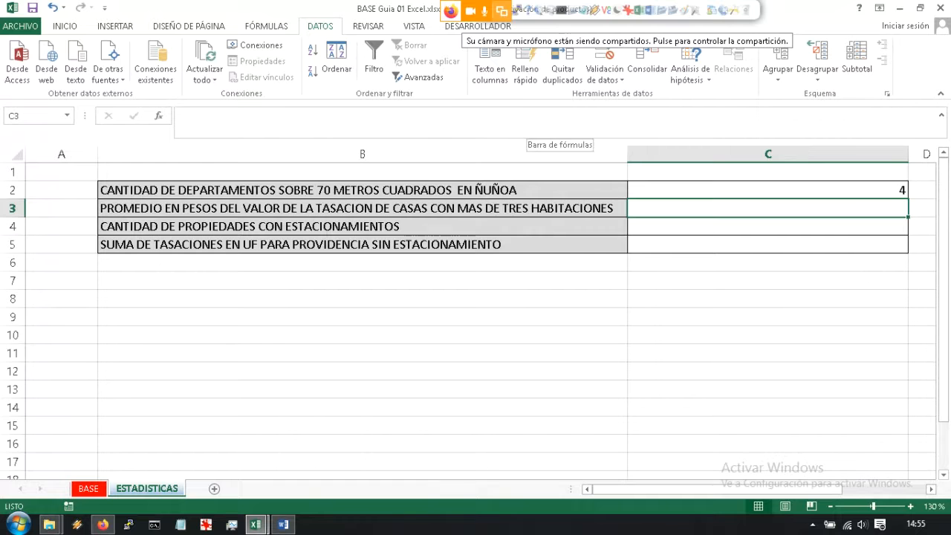
text(=)
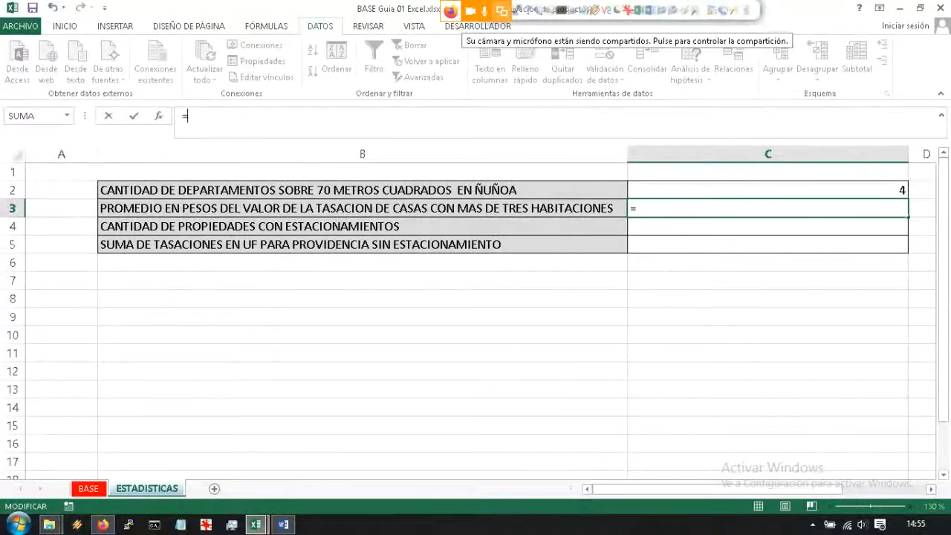
text(PROM)
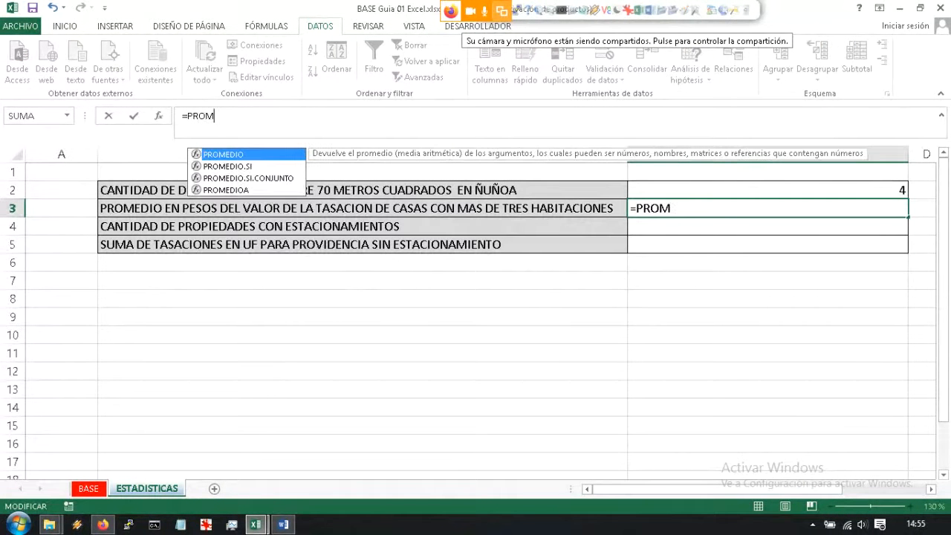
key(Down)
key(Down)
key(Tab)
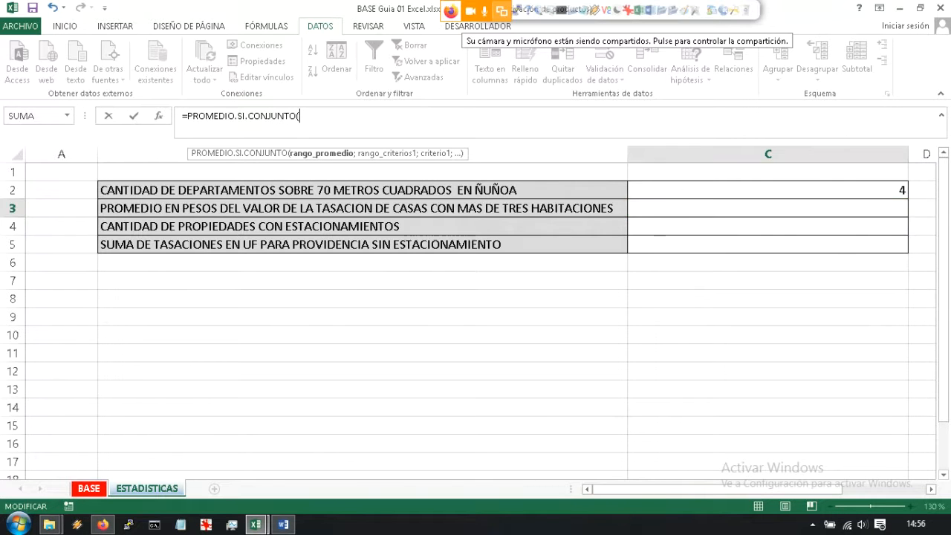
Step: Set the average range of the C3 formula to the peso appraisal data on BASE, with absolute references BASE!$J$2:$J$175
click(88, 488)
drag(944, 442, 944, 167)
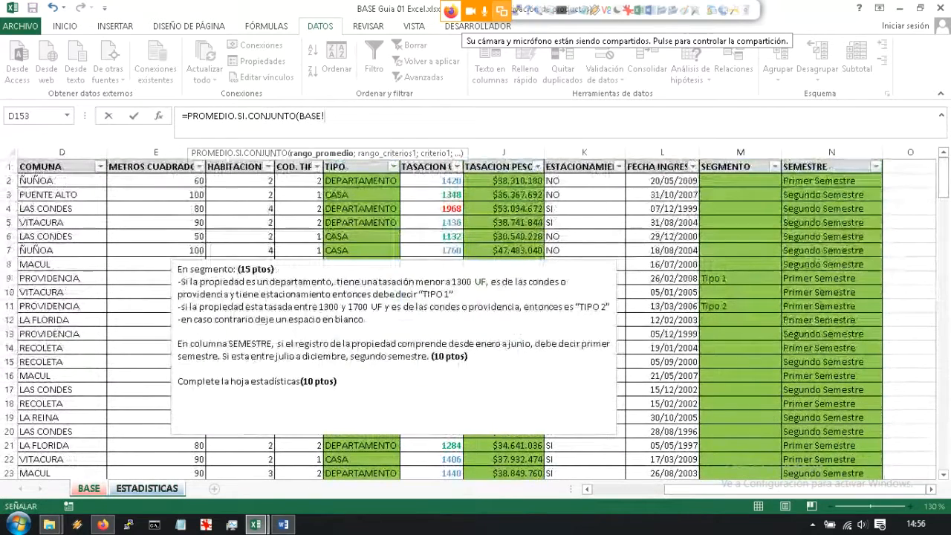
click(504, 180)
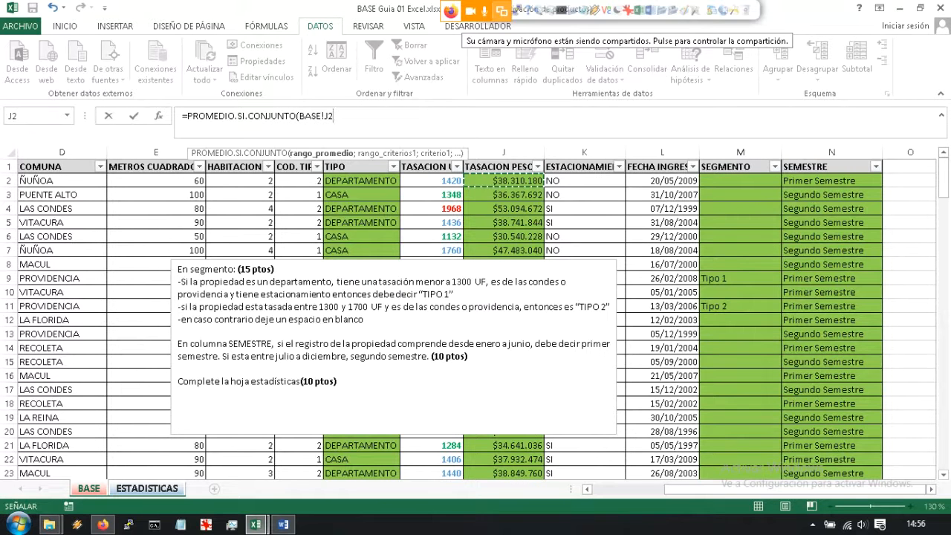
key(ctrl+shift+Down)
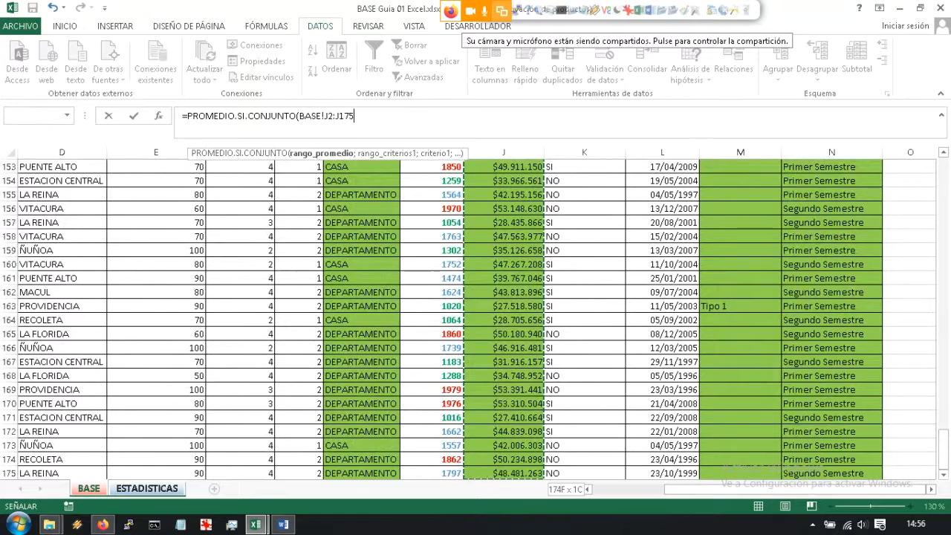
drag(355, 116, 324, 116)
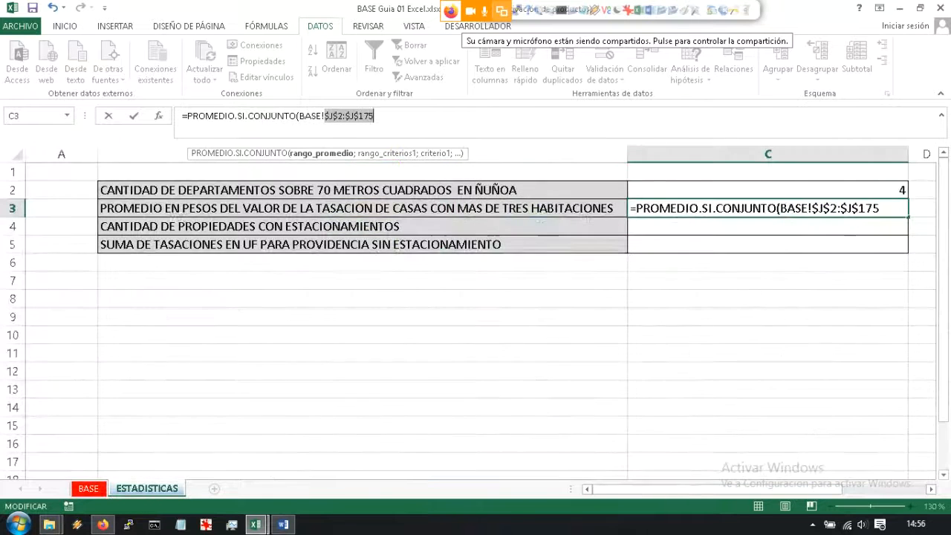
text(;)
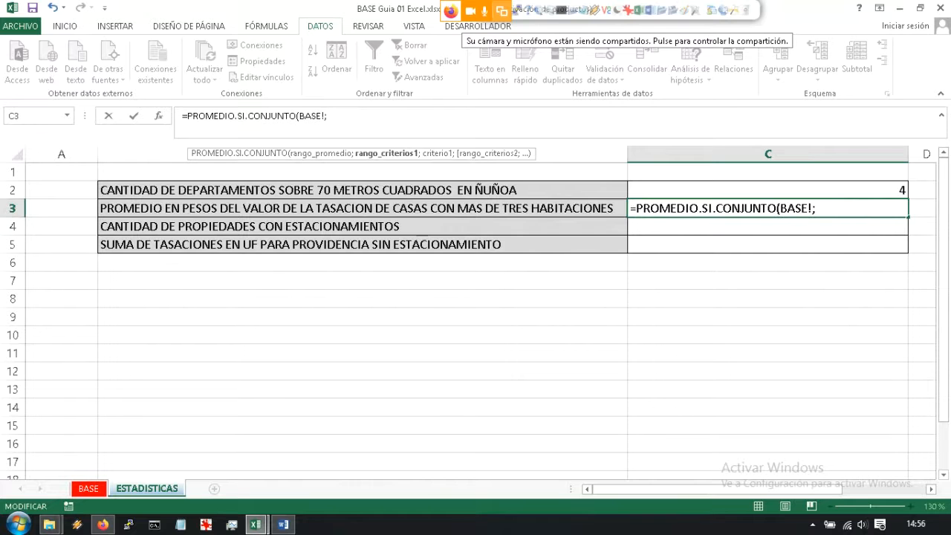
key(ctrl+z)
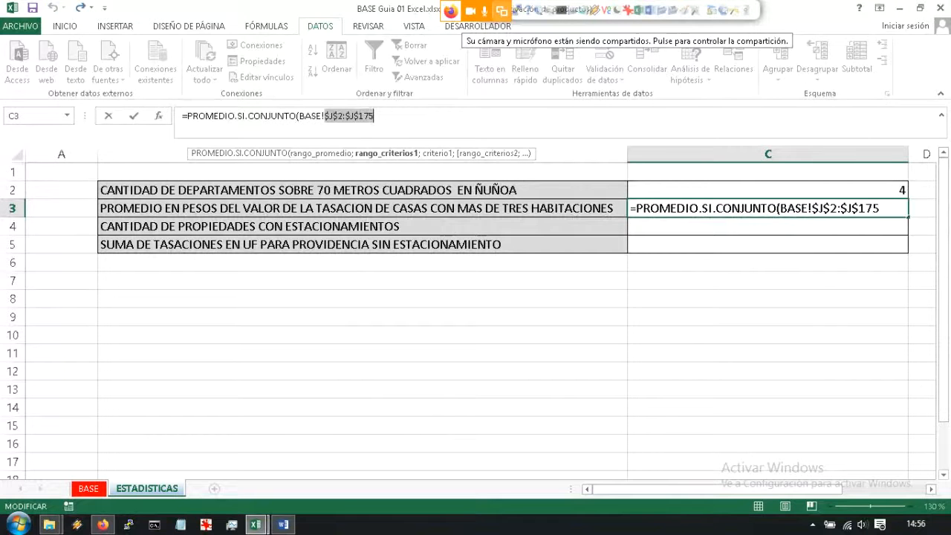
text(;)
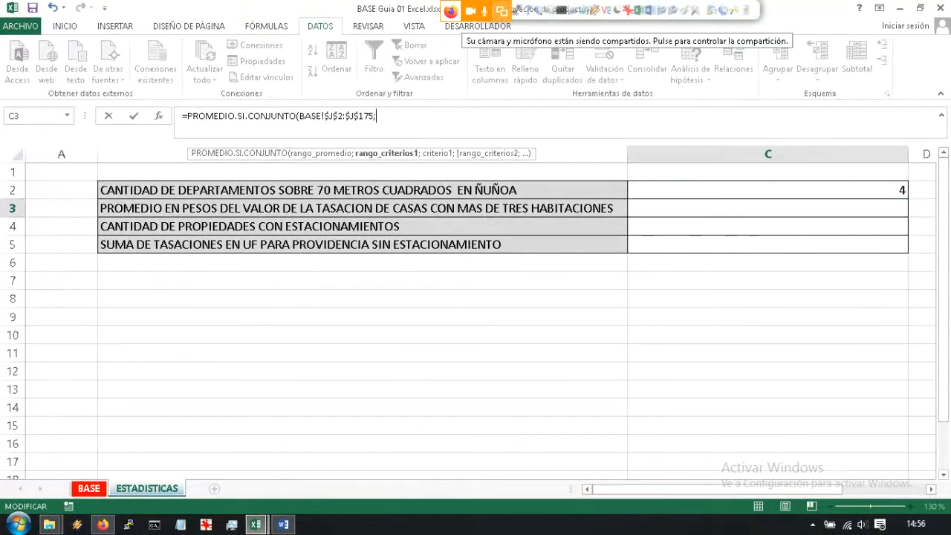
Step: Add the TIPO data BASE!$H$2:$H$175 as the first absolute criteria range in the C3 formula, with criterion "casa"
click(89, 488)
drag(942, 449, 942, 167)
click(361, 180)
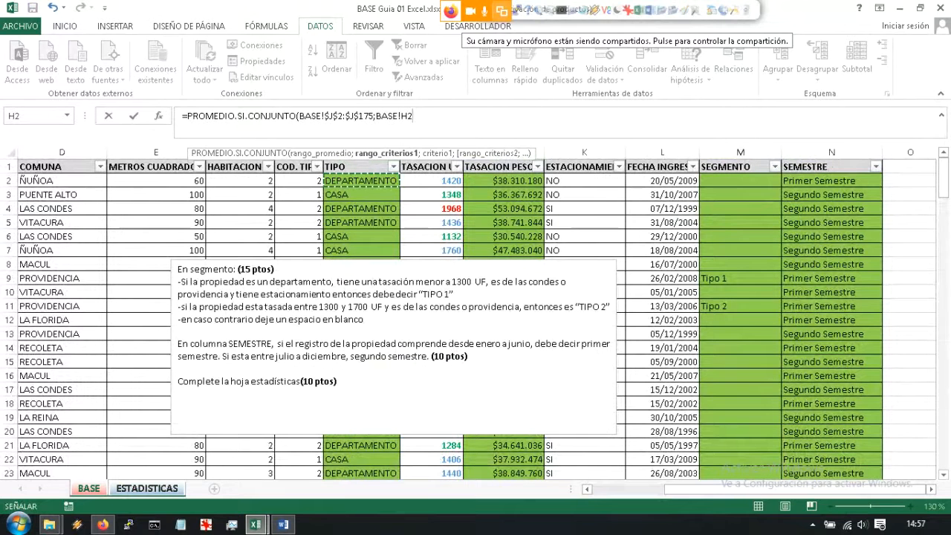
key(ctrl+shift+Down)
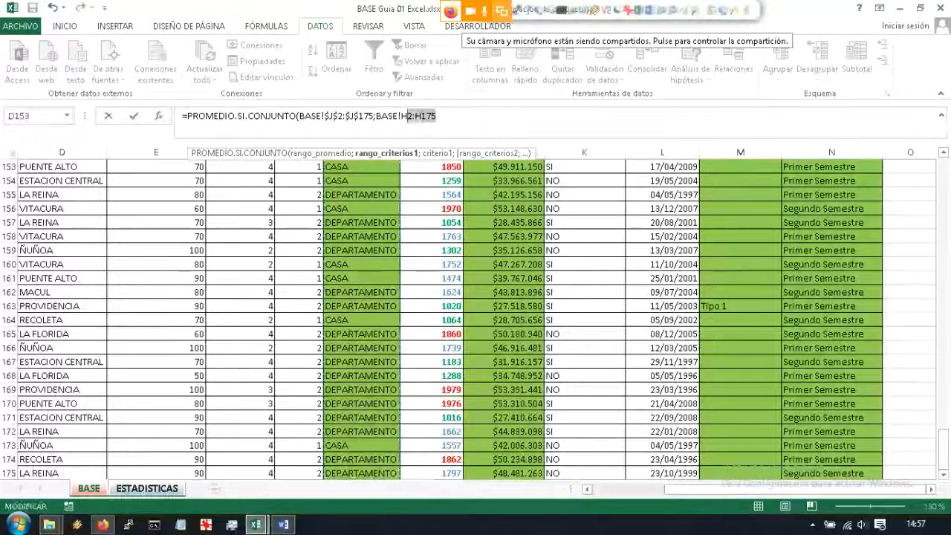
key(F4)
text(;")
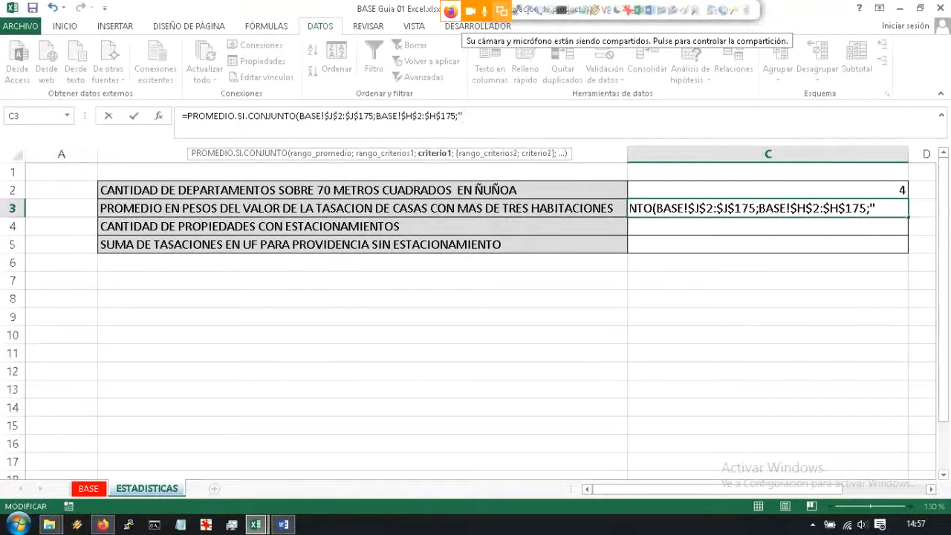
text(casa")
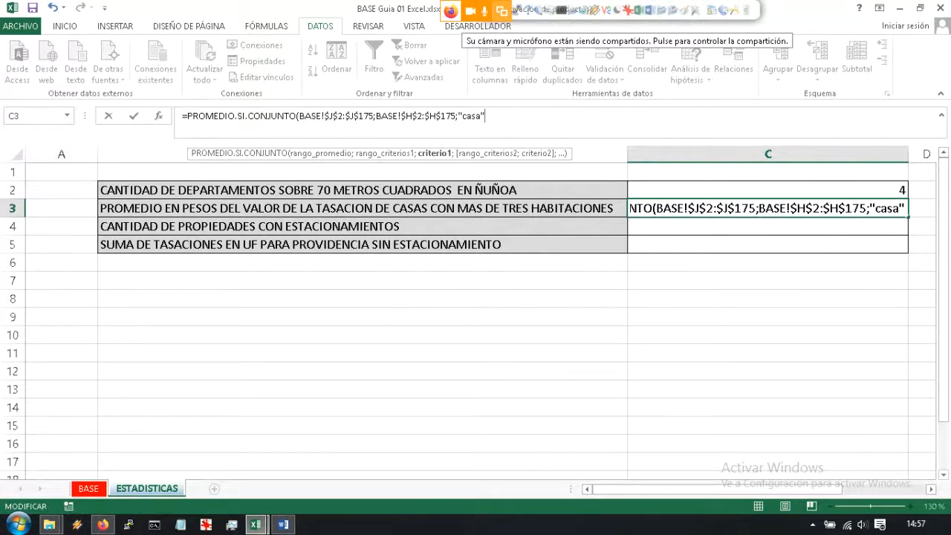
Step: Add the HABITACIONES data BASE!$F$2:$F$175 as the second absolute criteria range in the C3 formula
text(;)
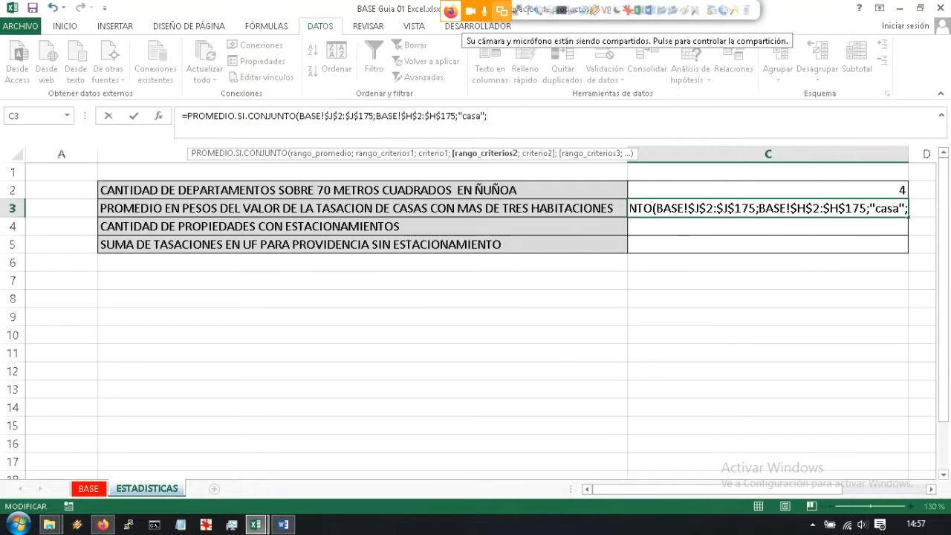
click(89, 488)
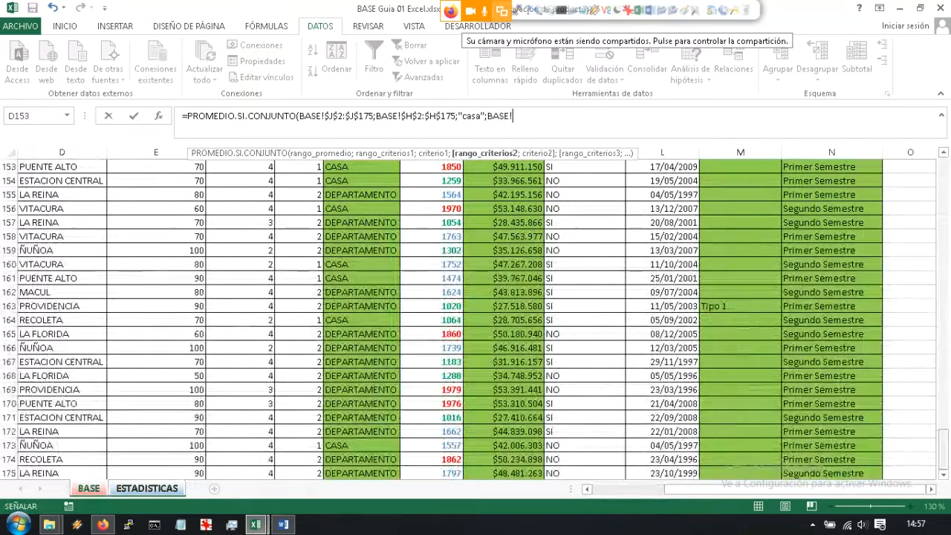
drag(943, 448, 944, 174)
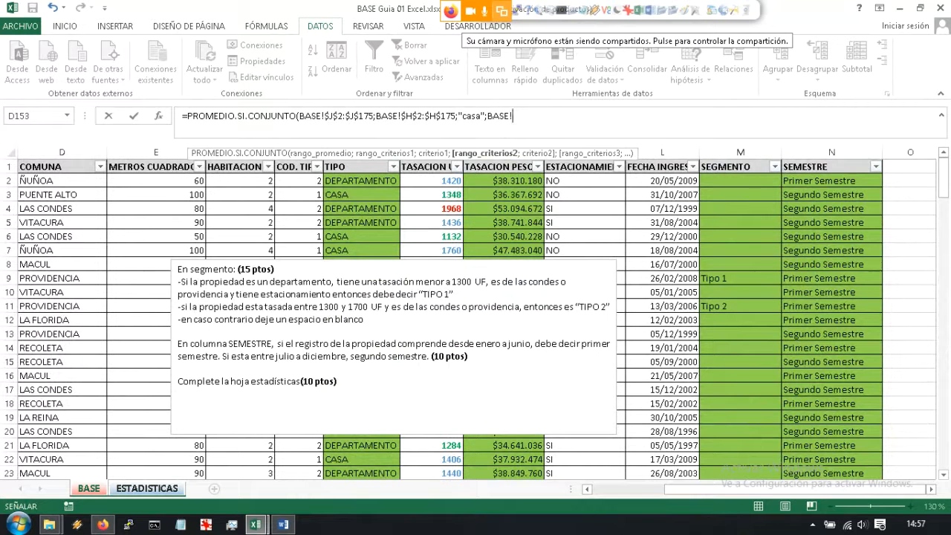
click(240, 181)
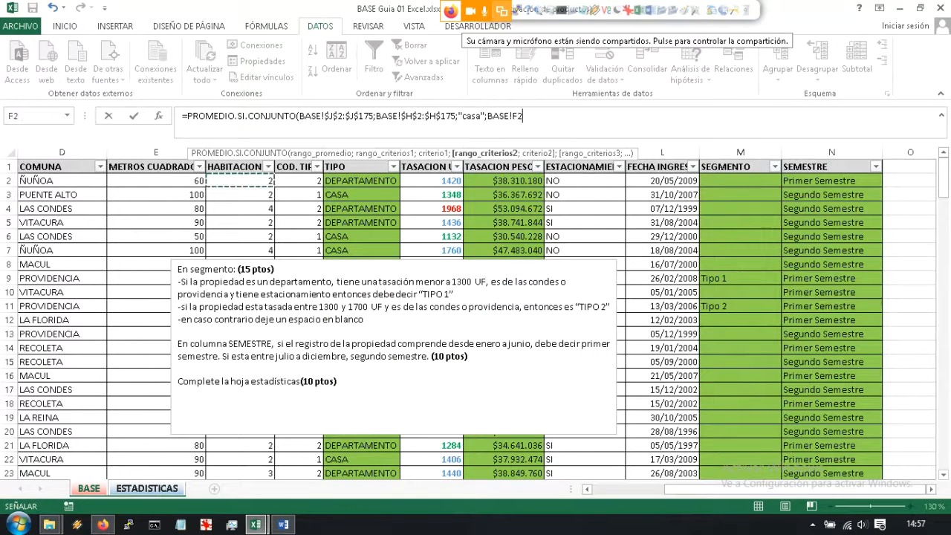
key(ctrl+shift+Down)
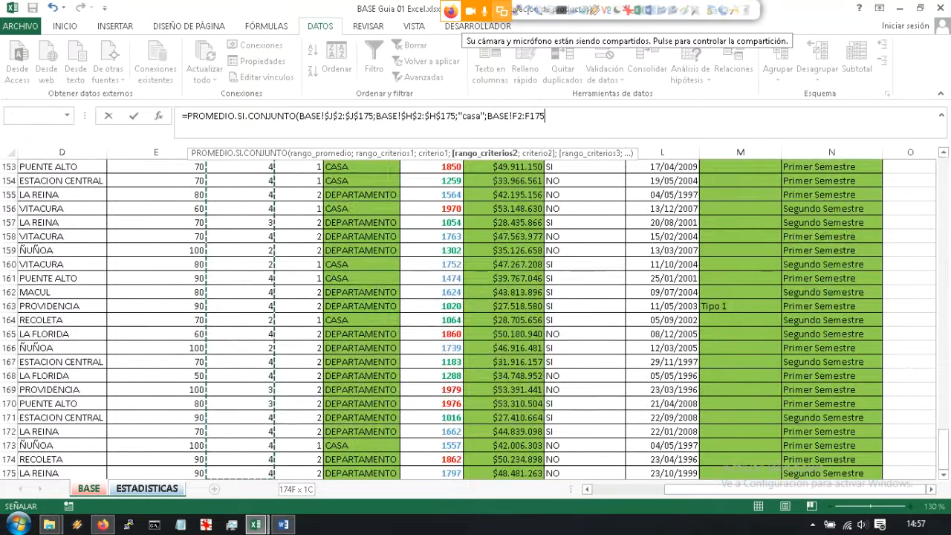
drag(545, 116, 512, 116)
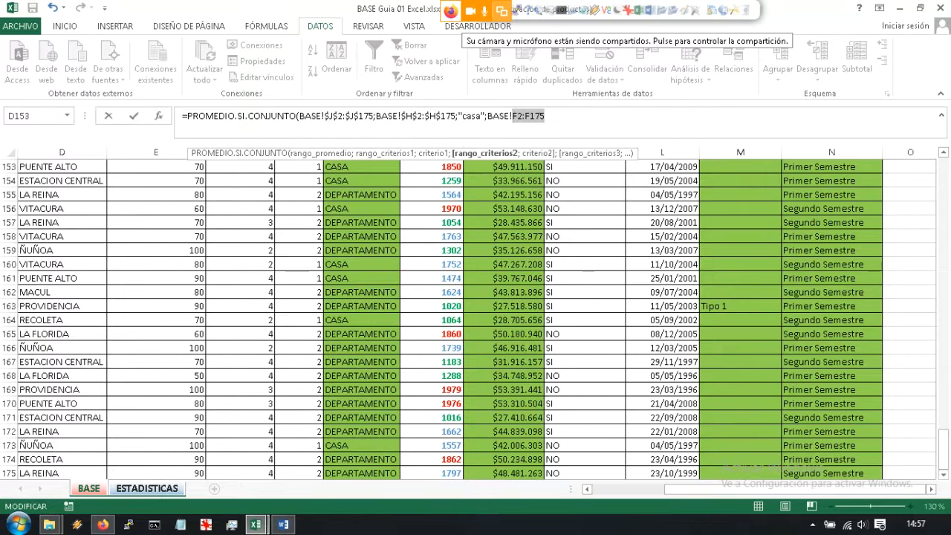
key(F4)
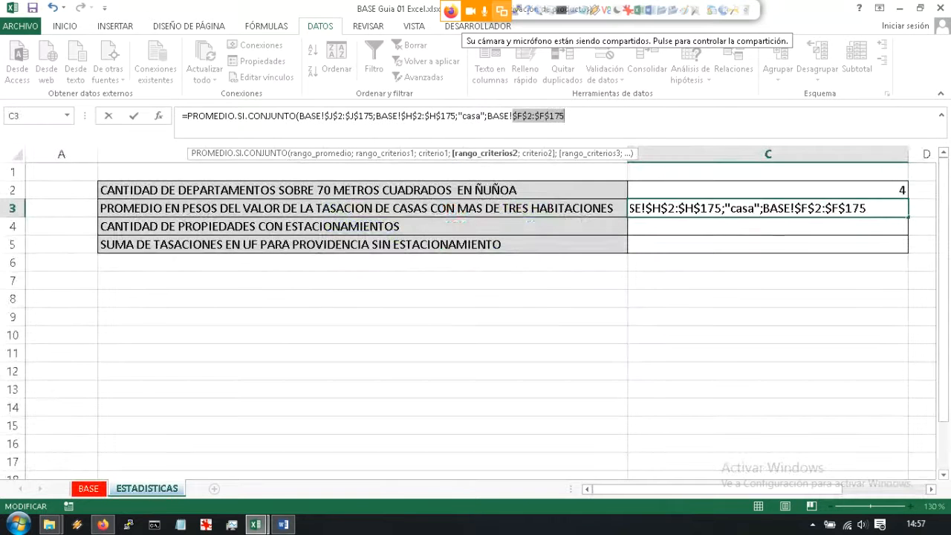
Step: Set the second criterion of the PROMEDIO.SI.CONJUNTO formula in C3 to ">3" and enter the formula
text(;)
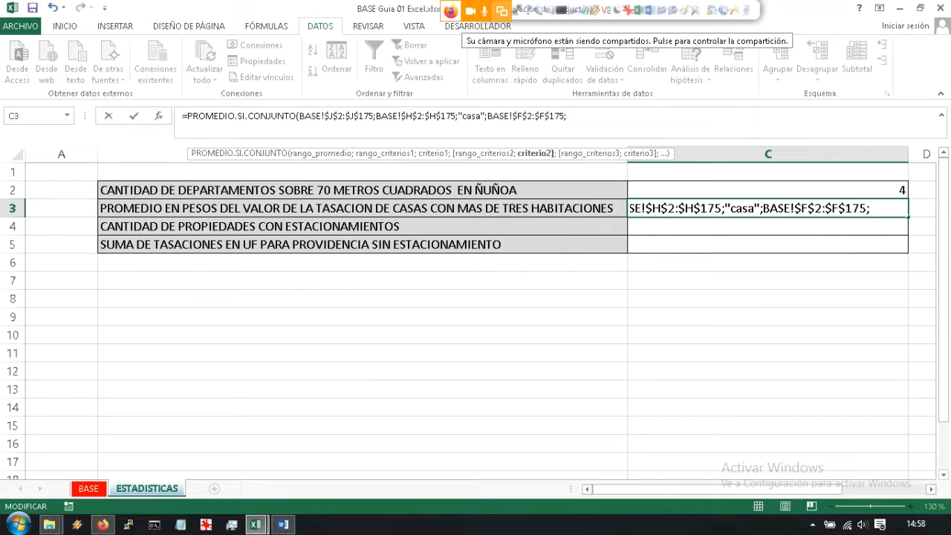
text(")
text(>3")
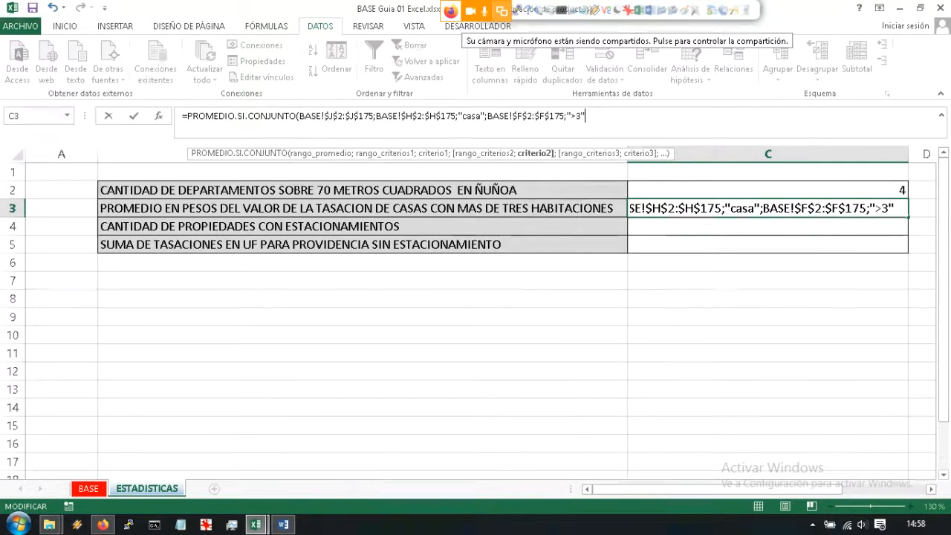
key(Return)
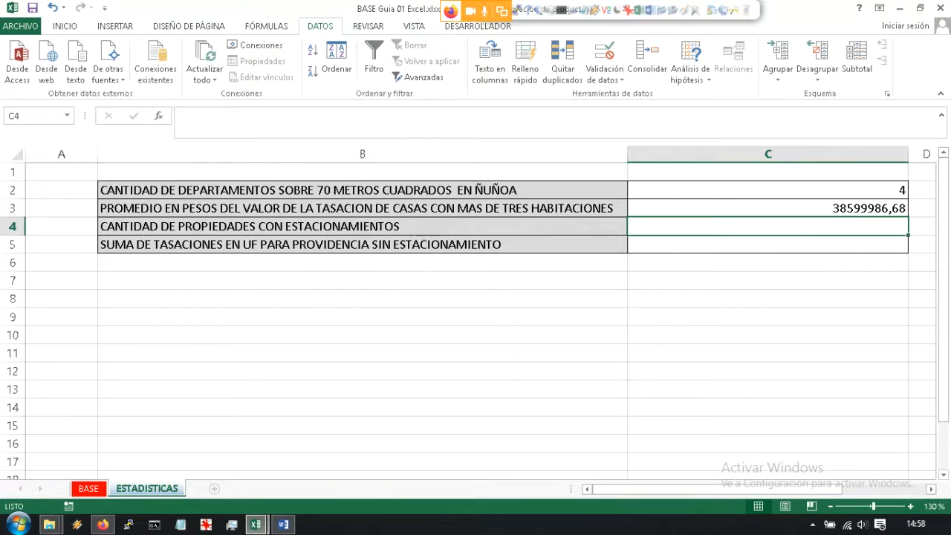
Step: Review the complete PROMEDIO.SI.CONJUNTO formula in C3, leaving it unchanged
click(768, 209)
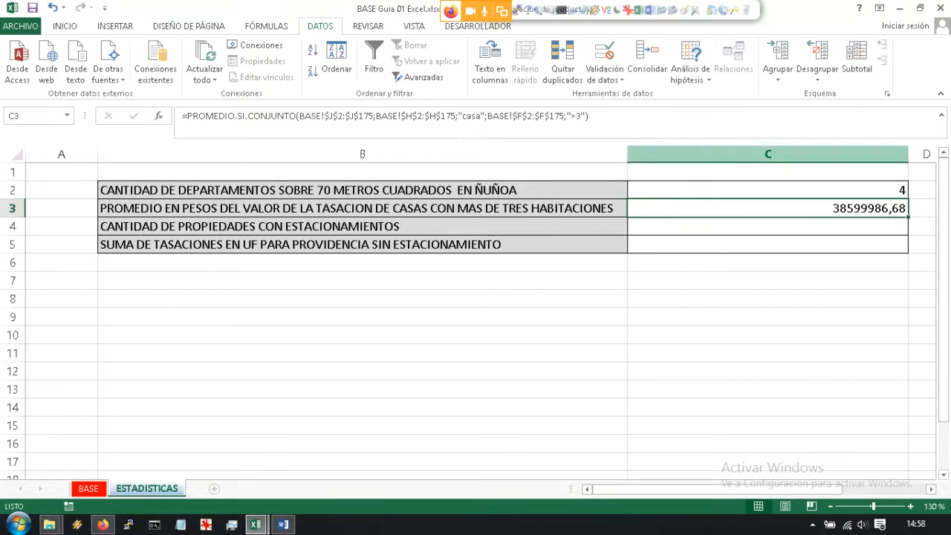
double_click(689, 208)
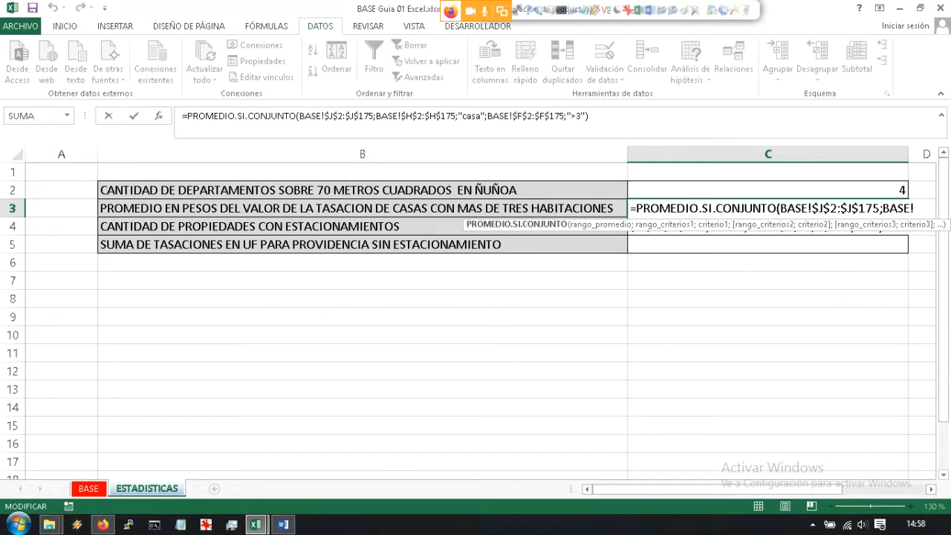
click(873, 226)
click(885, 226)
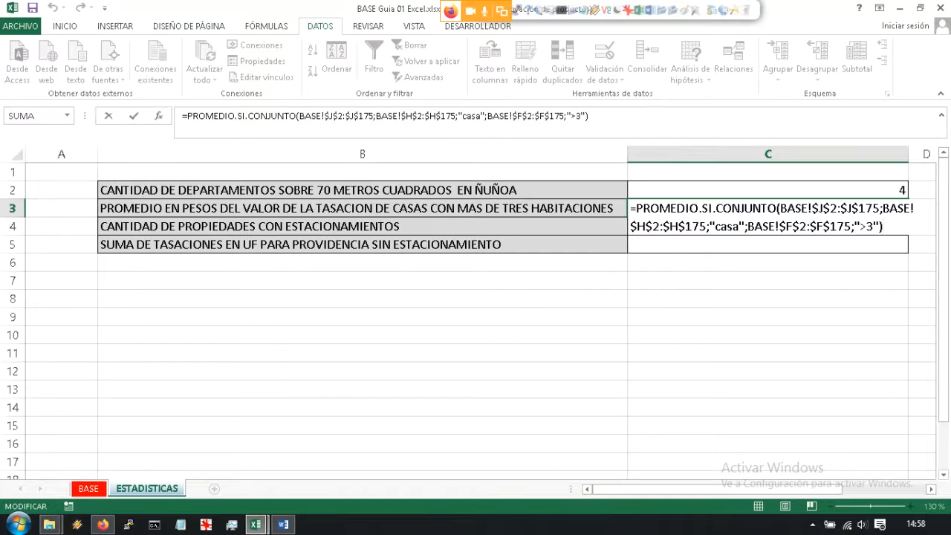
drag(885, 227, 631, 209)
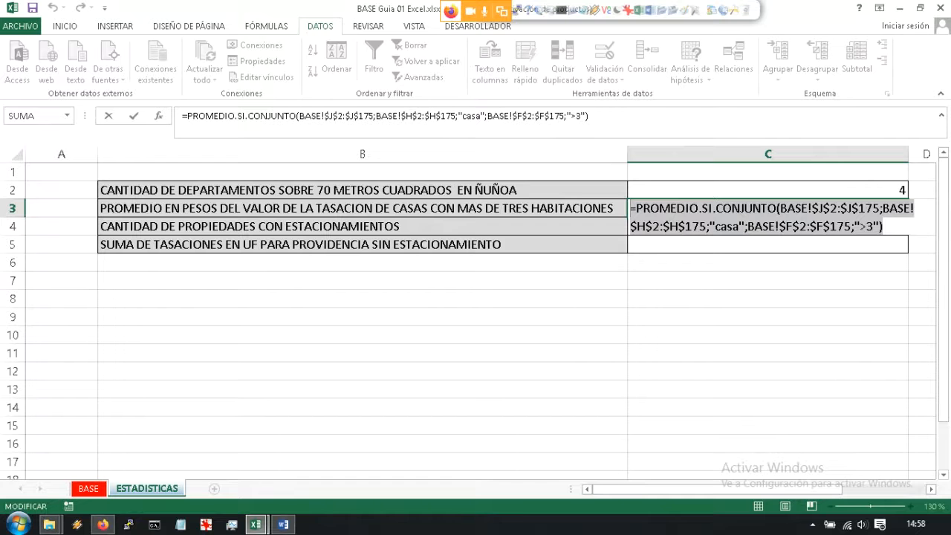
key(Return)
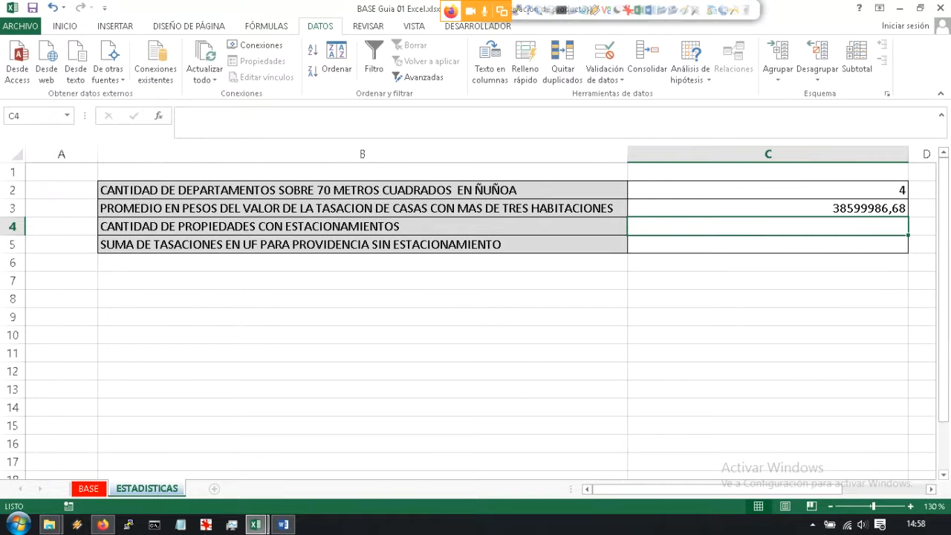
Step: Switch to the Blackboard Collaborate session in Firefox, read the students' chat messages, and return to the Excel workbook
key(alt+Tab)
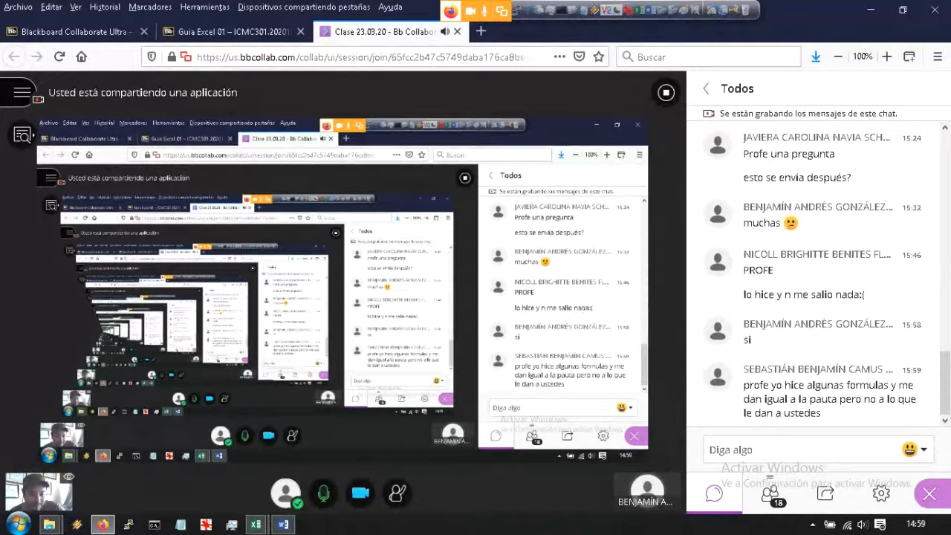
click(789, 450)
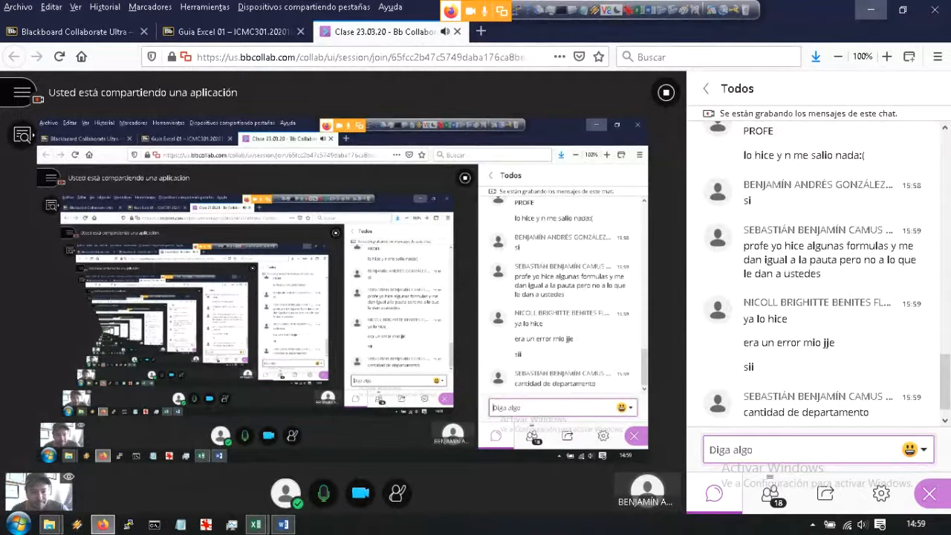
click(871, 10)
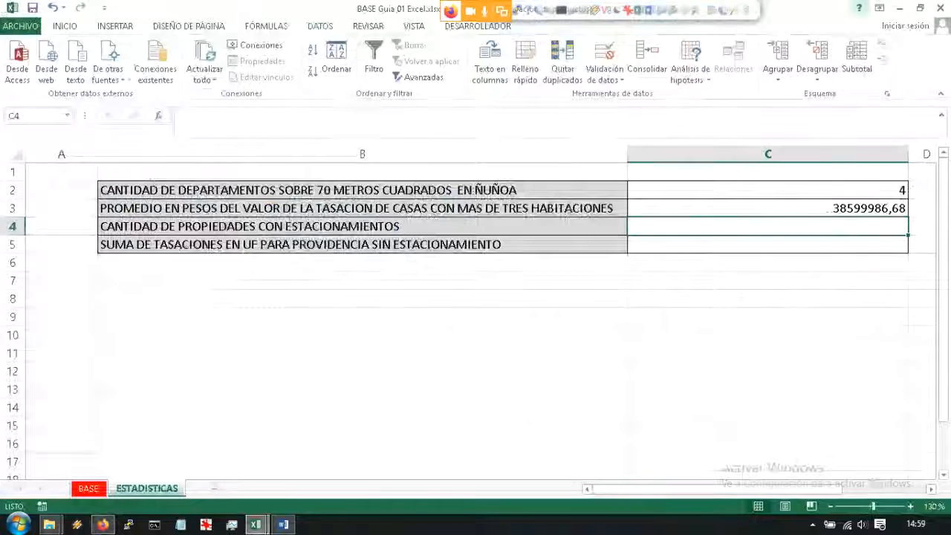
Step: Review the TIPO and square-metre criteria ranges and criteria of the CONTAR.SI.CONJUNTO formula in C2
click(768, 190)
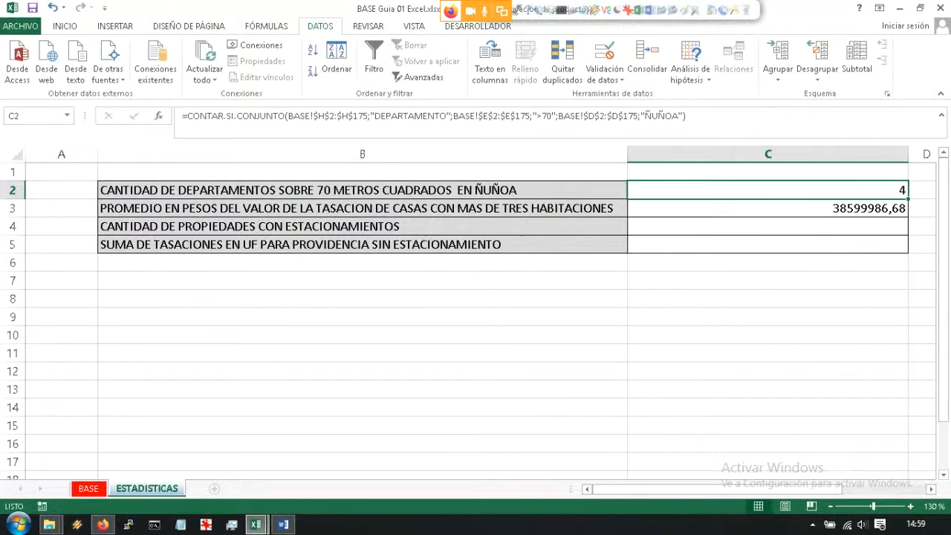
double_click(767, 190)
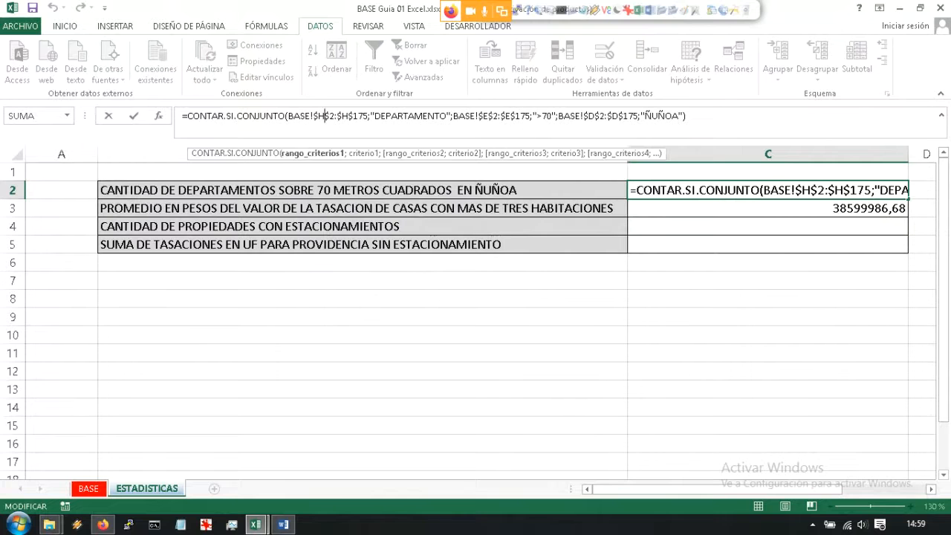
click(400, 116)
click(466, 116)
click(530, 116)
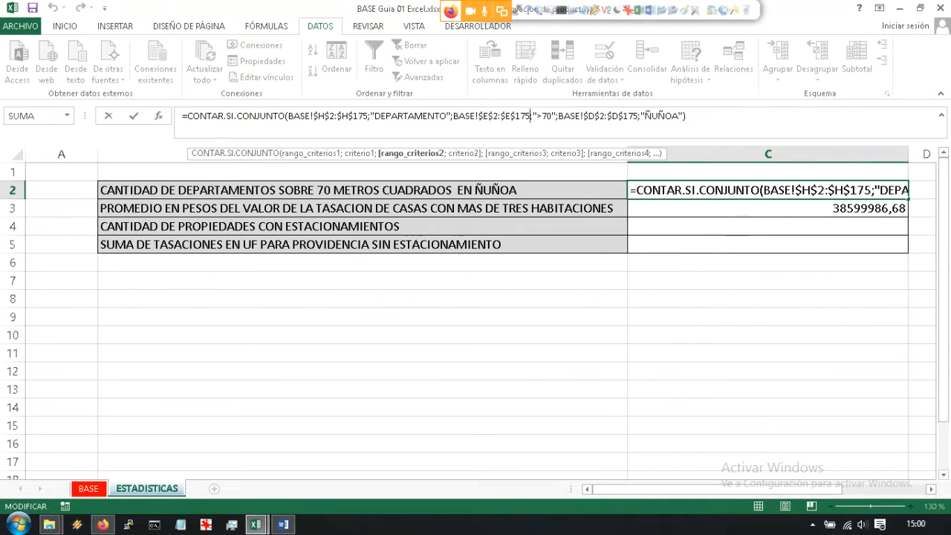
key(ctrl+Return)
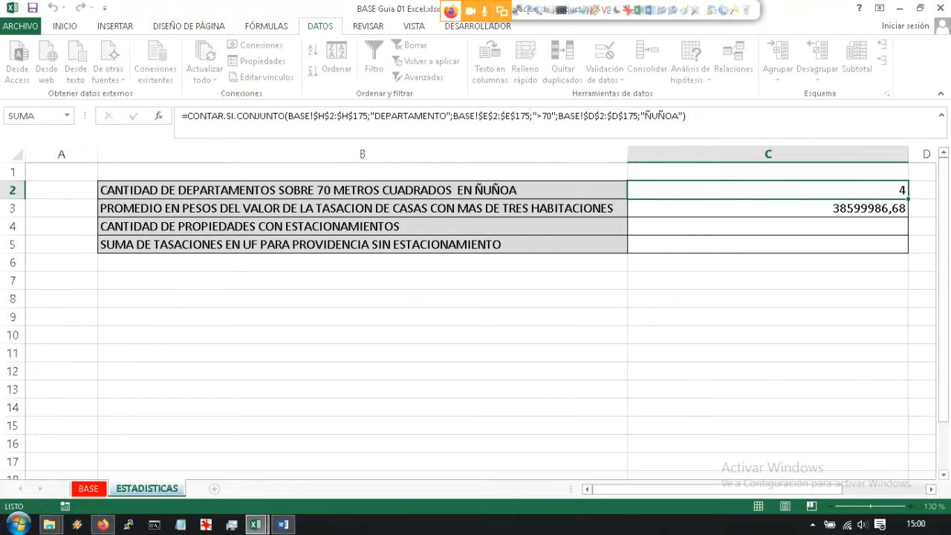
Step: Try a different square-metre criterion in the CONTAR.SI.CONJUNTO formula in C2, and undo the change
click(542, 116)
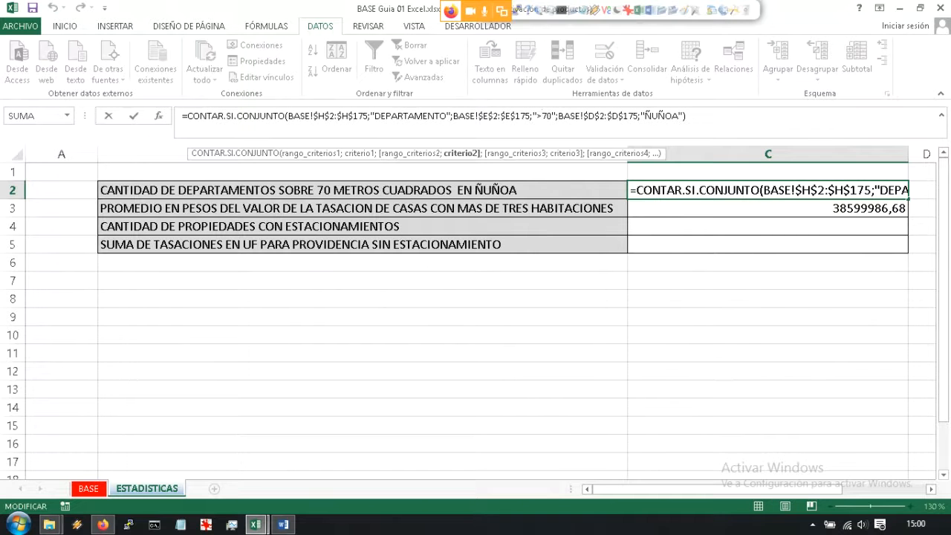
key(Return)
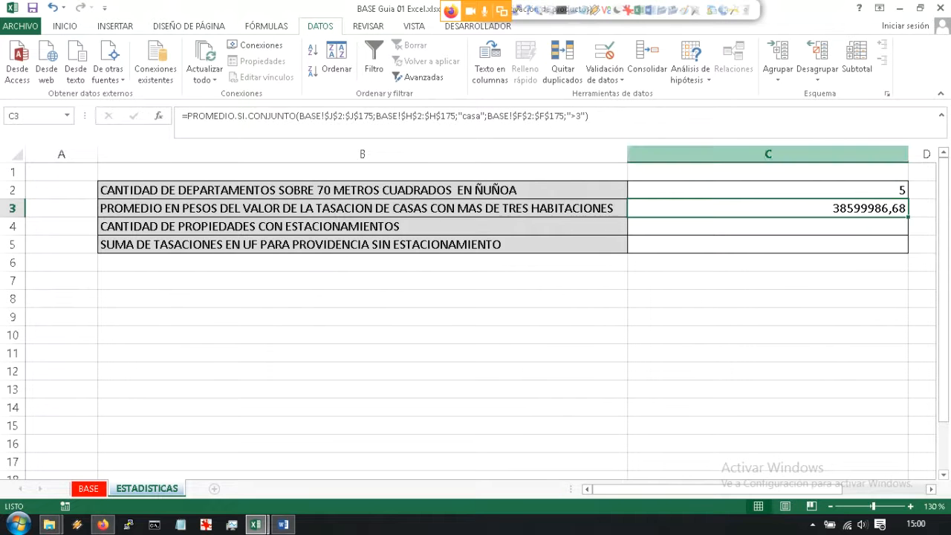
key(ctrl+z)
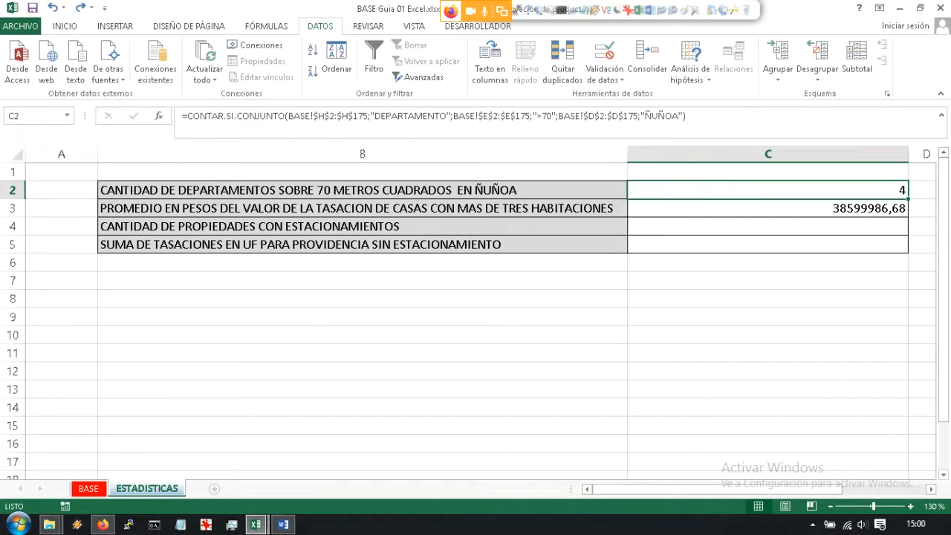
Step: Check the class chat in Firefox for new questions and return to the BASE Guia 01 Excel.xlsx workbook
click(103, 525)
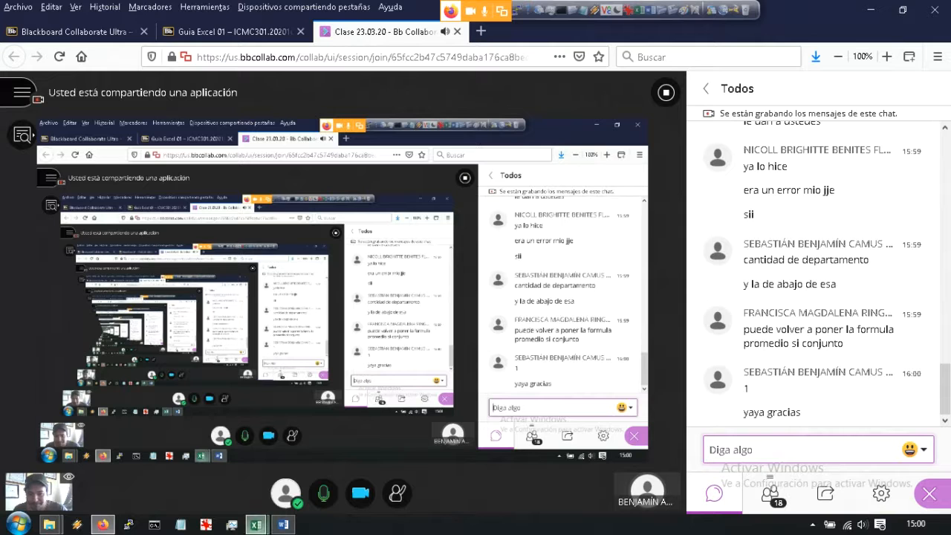
click(255, 525)
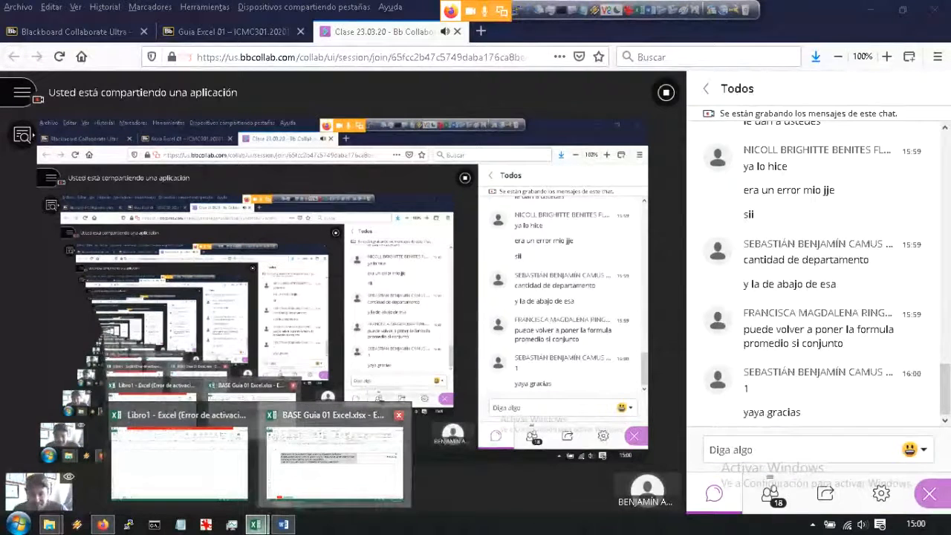
click(334, 461)
Step: Open the PROMEDIO.SI.CONJUNTO formula in C3 for editing and review its average range on the BASE sheet
click(362, 209)
click(769, 209)
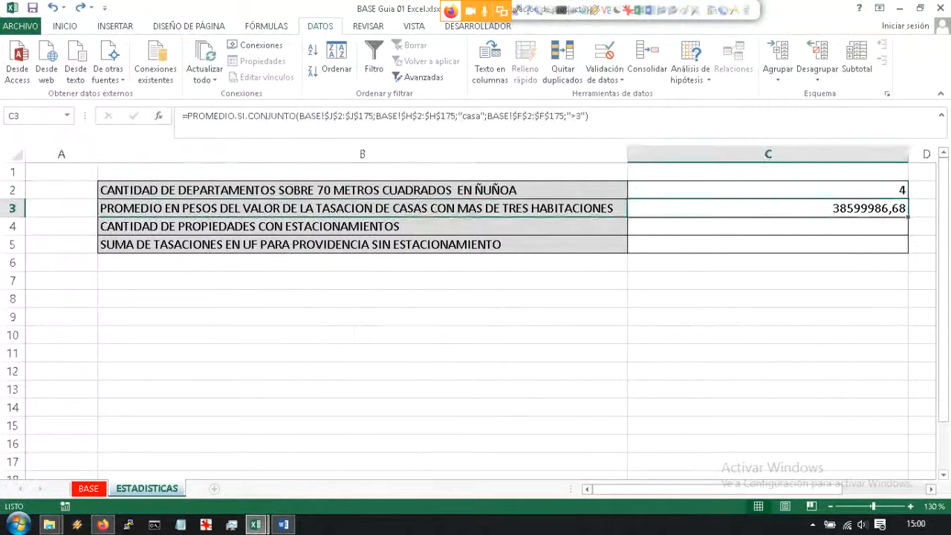
click(590, 116)
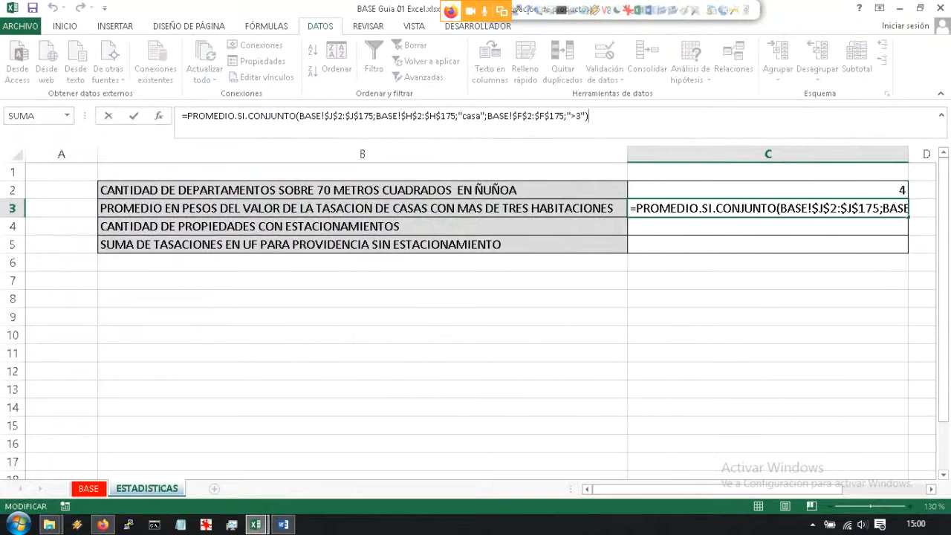
click(300, 116)
click(756, 209)
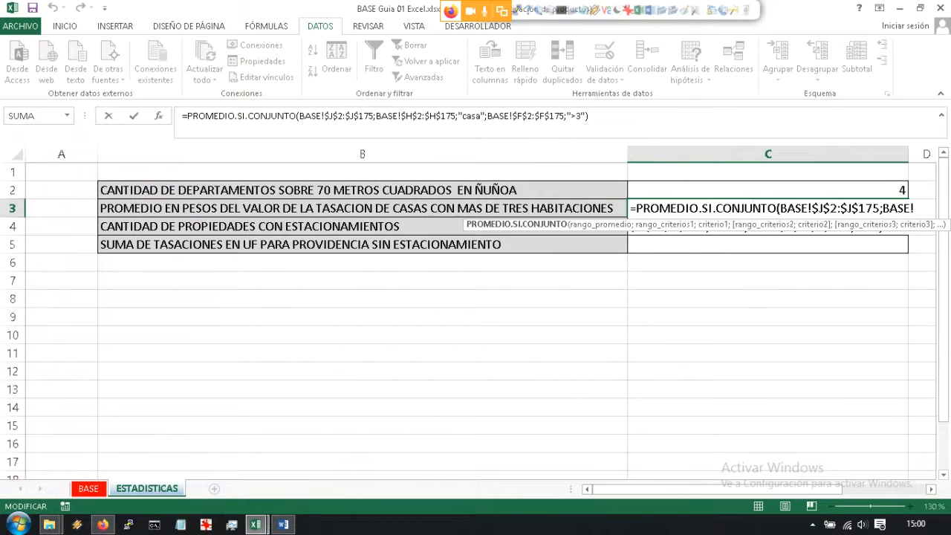
click(781, 208)
drag(781, 209, 874, 209)
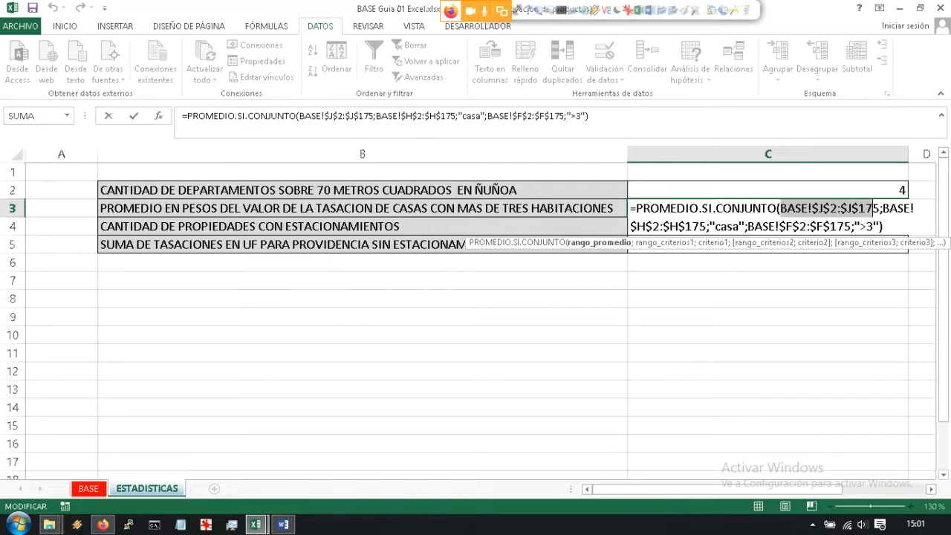
Step: Review the TIPO and HABITACIONES criteria ranges and their criteria in the C3 formula, and close it unchanged
click(890, 208)
click(692, 226)
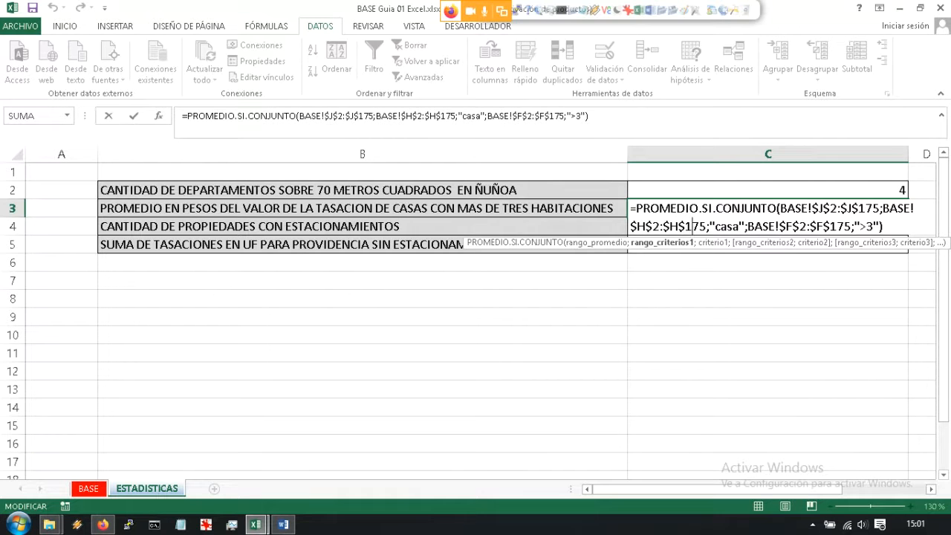
drag(637, 227, 679, 227)
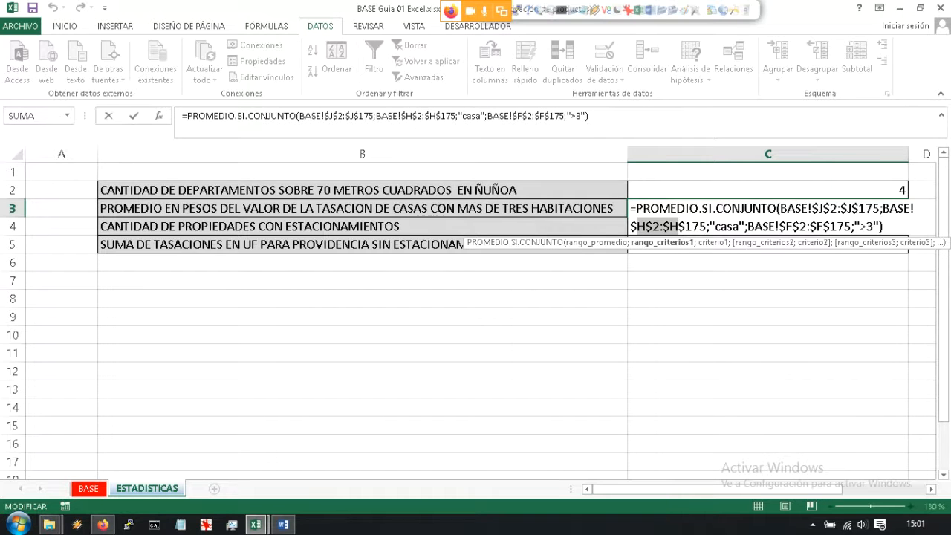
click(715, 227)
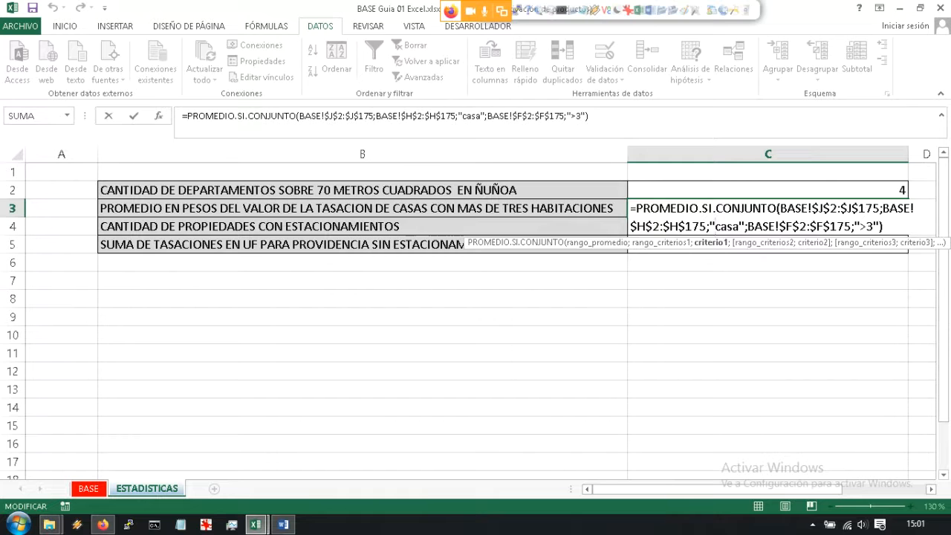
click(787, 226)
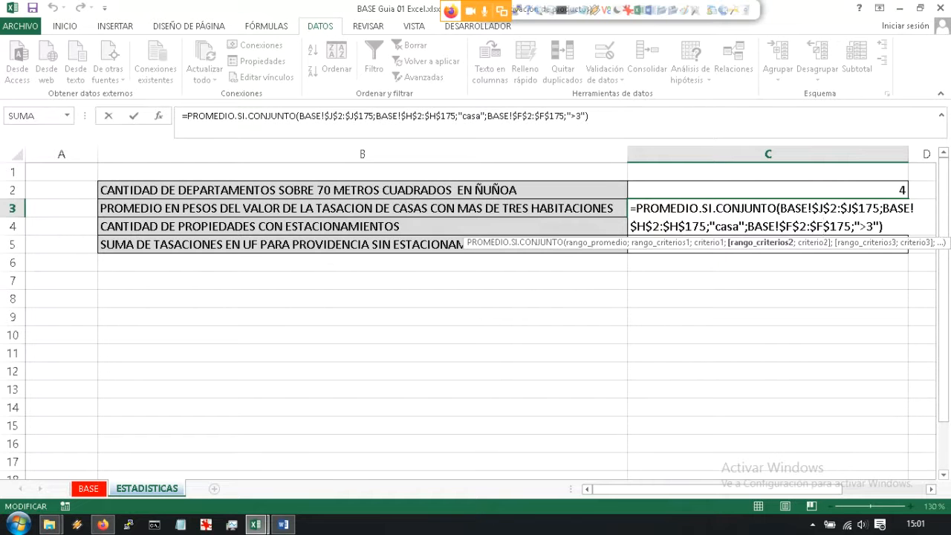
drag(855, 227, 778, 227)
click(838, 227)
key(Return)
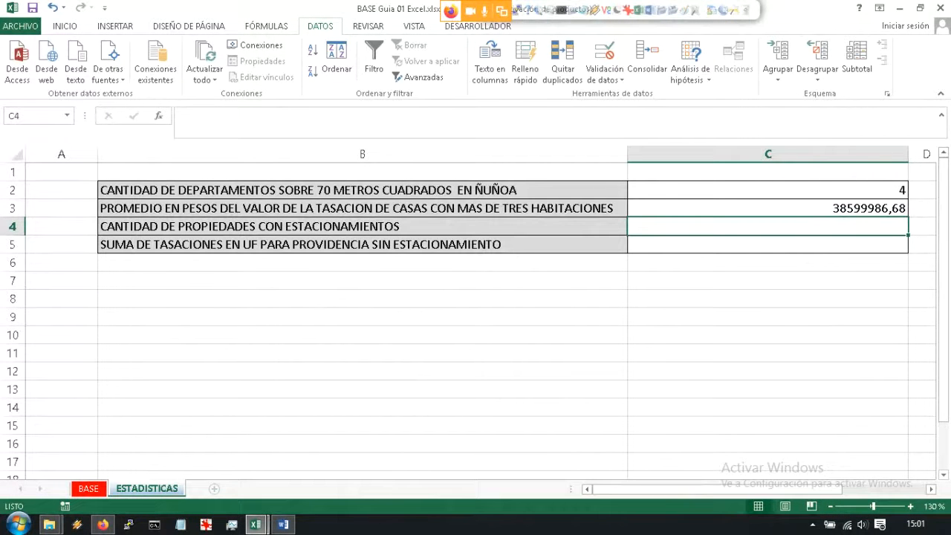
Step: Look over the property data from the first row of the BASE sheet and return to the ESTADISTICAS sheet
click(266, 26)
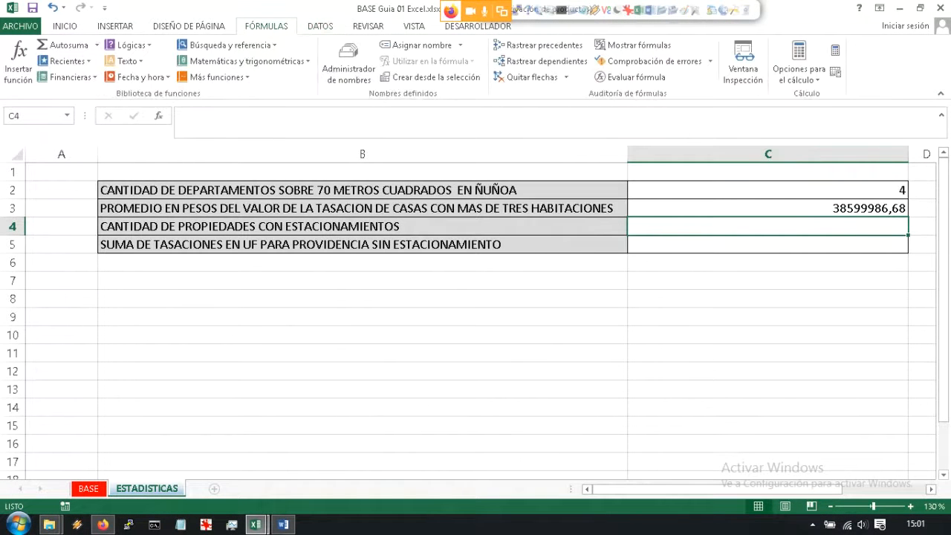
click(88, 488)
scroll(468, 320, up, 15)
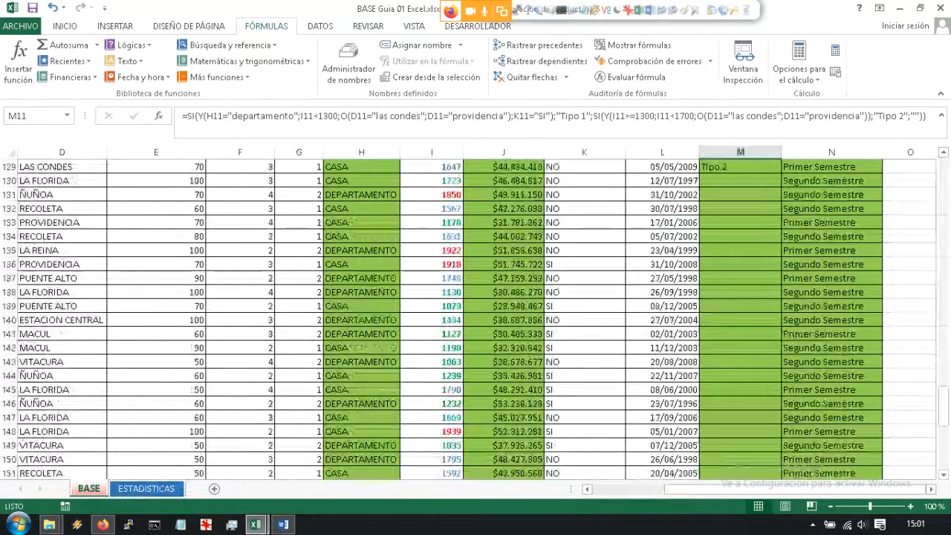
scroll(469, 319, up, 20)
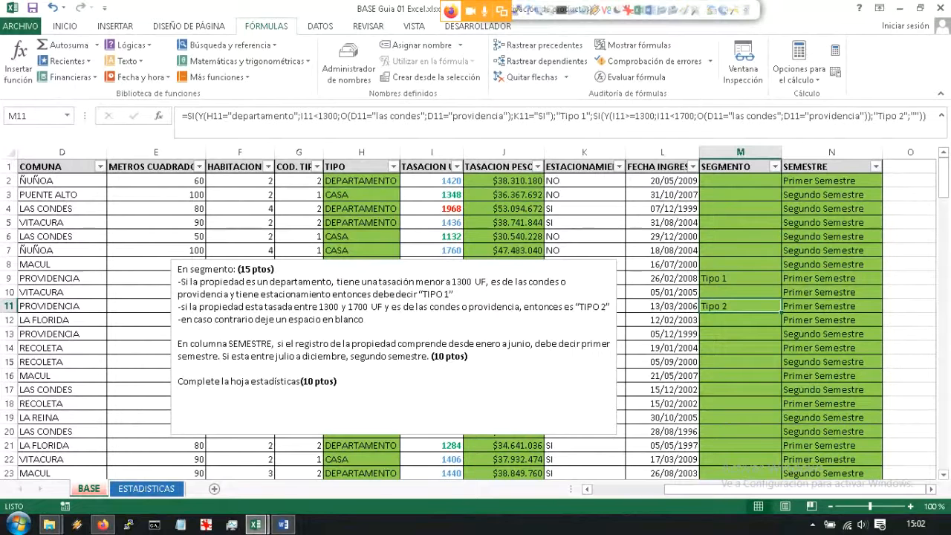
click(146, 489)
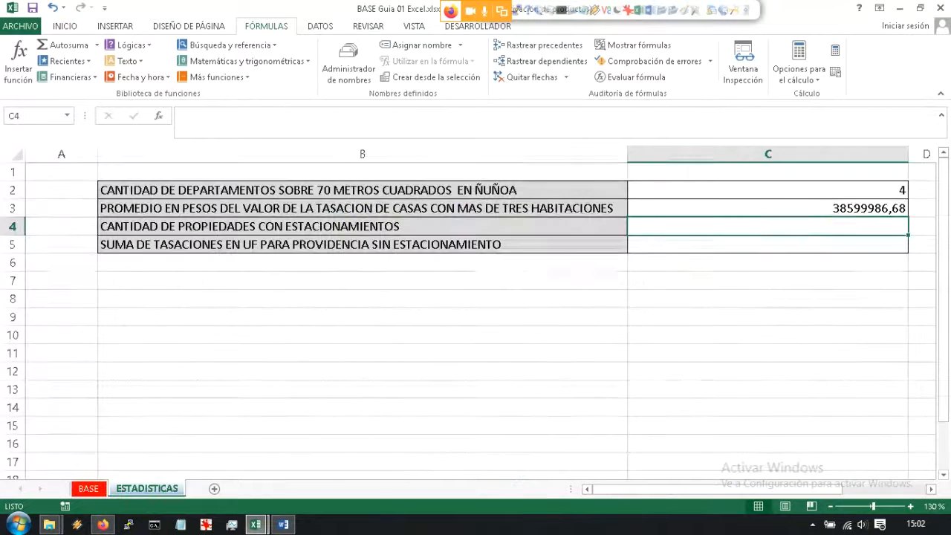
text(=SI()
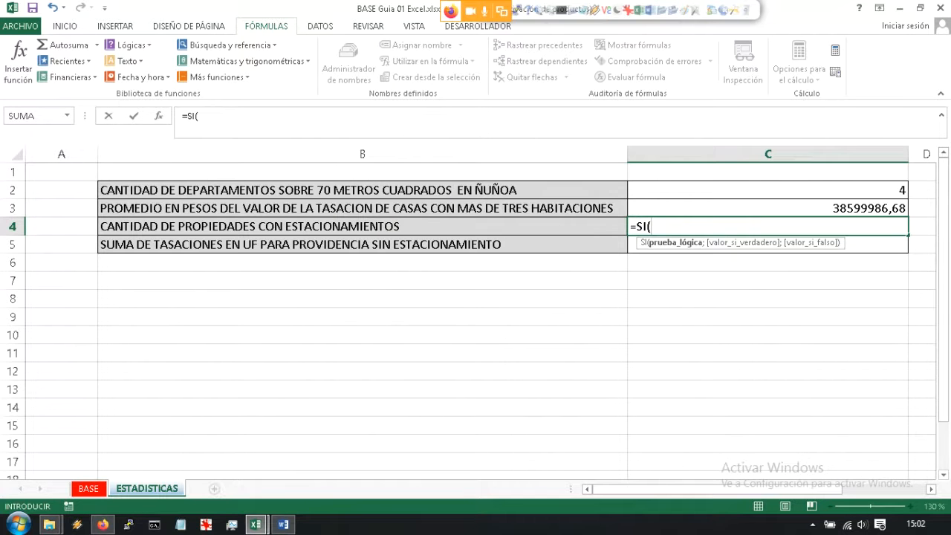
click(88, 489)
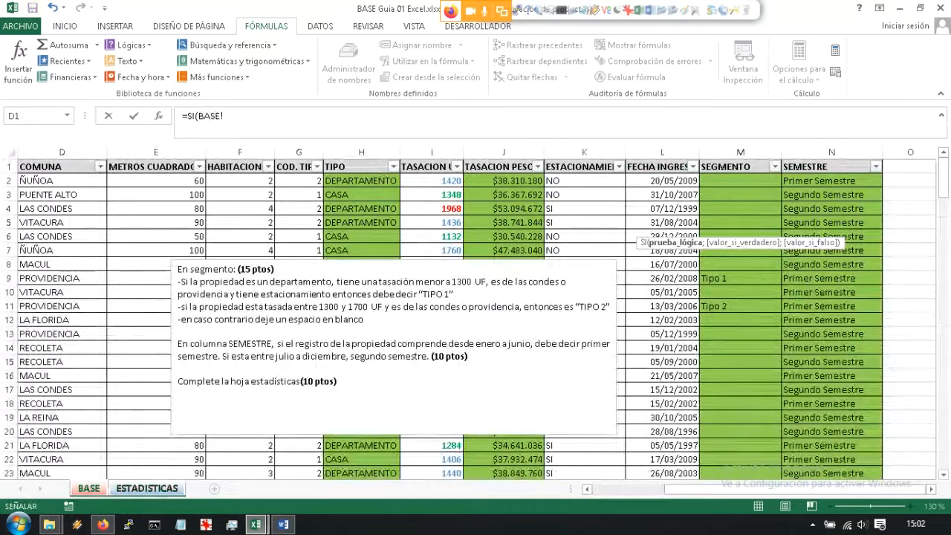
click(585, 181)
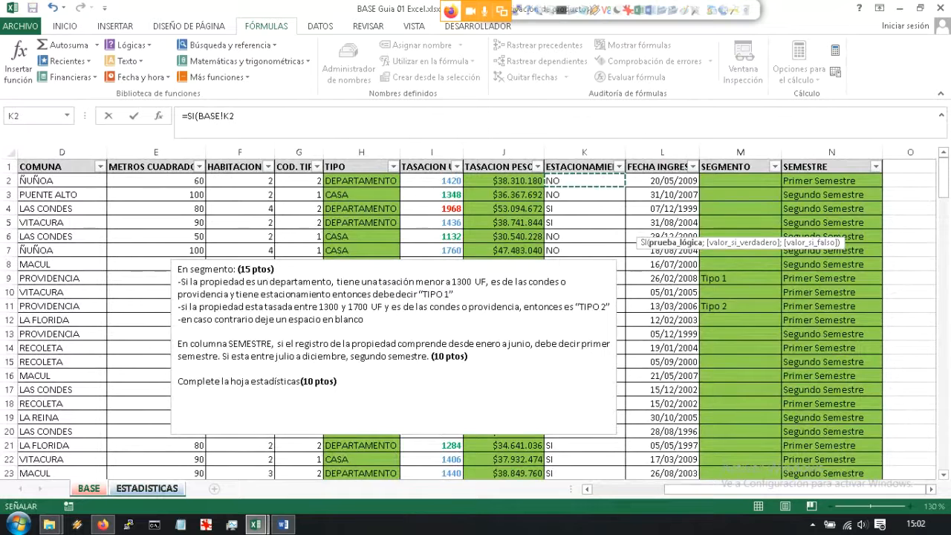
key(Escape)
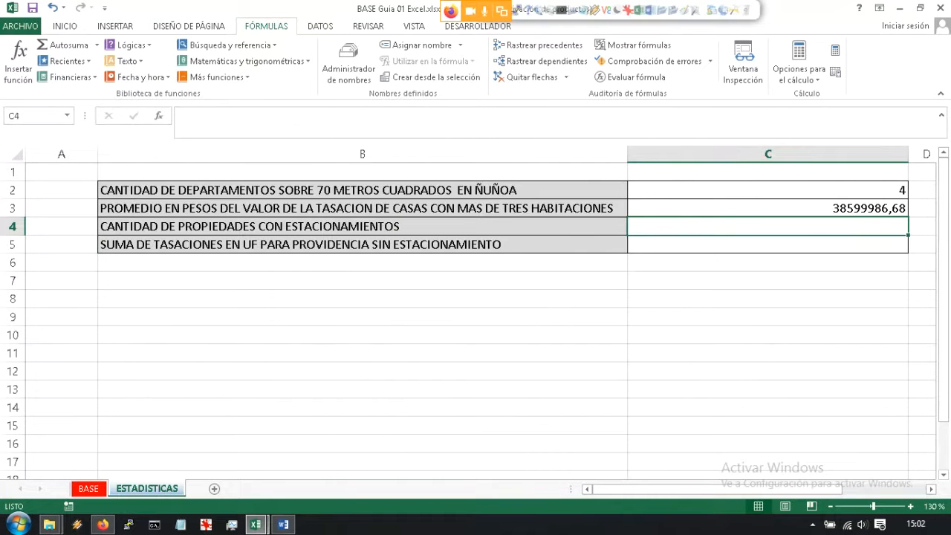
Step: Count the properties with parking in C4 of ESTADISTICAS with =CONTAR.SI.CONJUNTO(BASE!$K$2:$K$175;"si")
text(=)
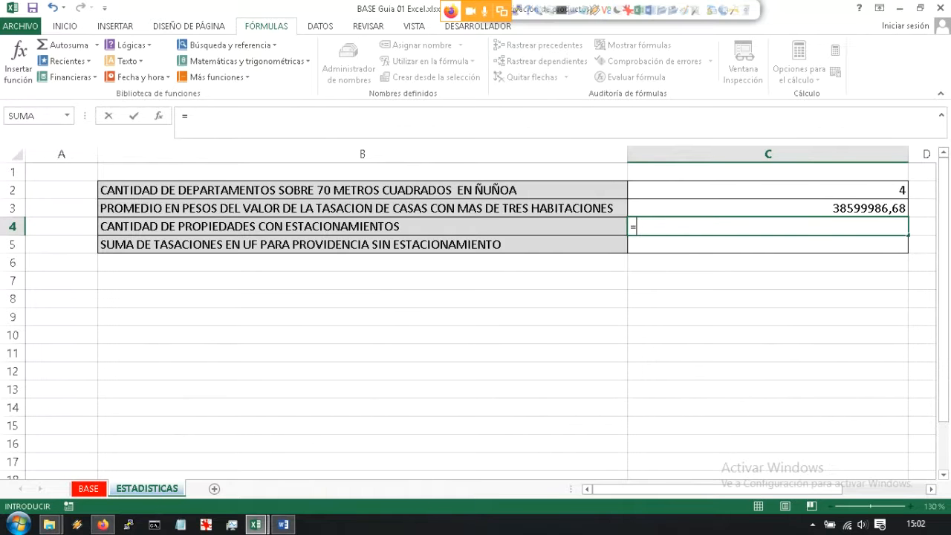
text(CONTAR.SI.)
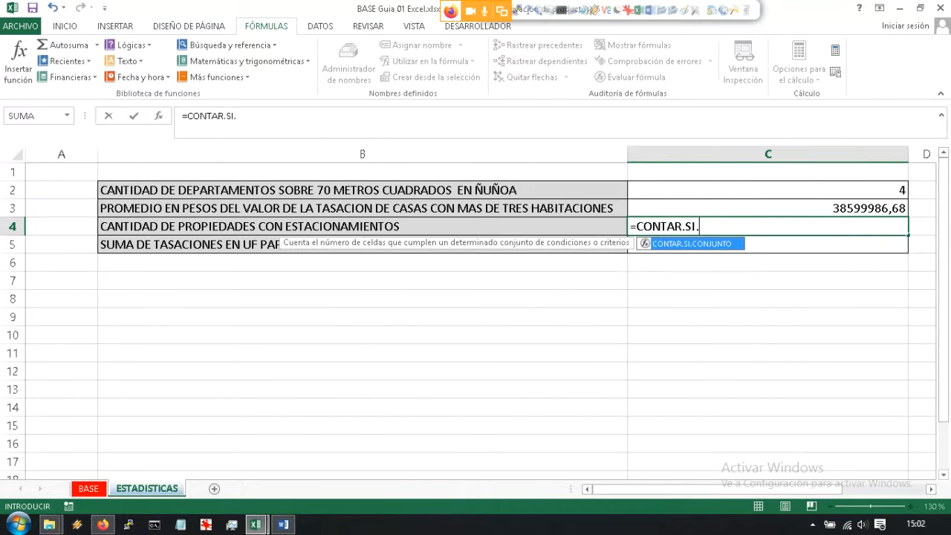
text(CONJUN)
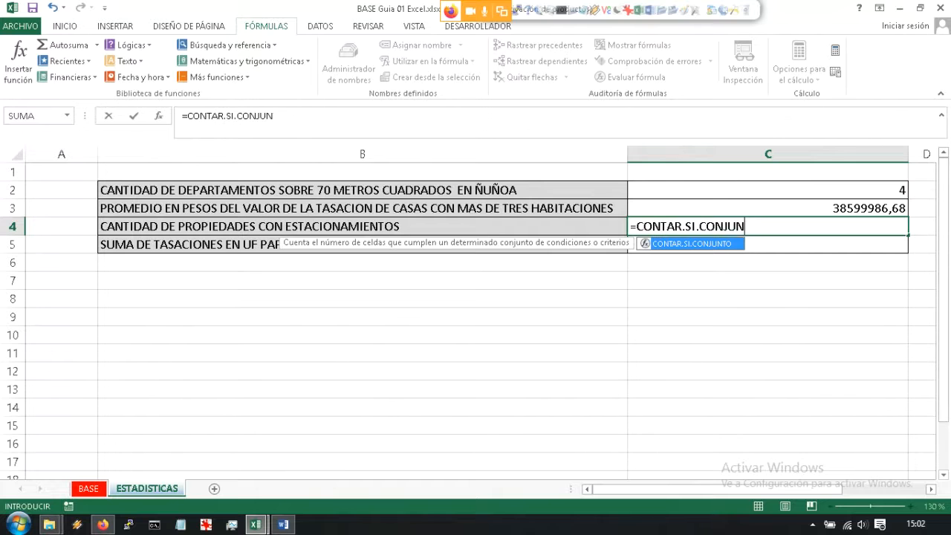
text(TO()
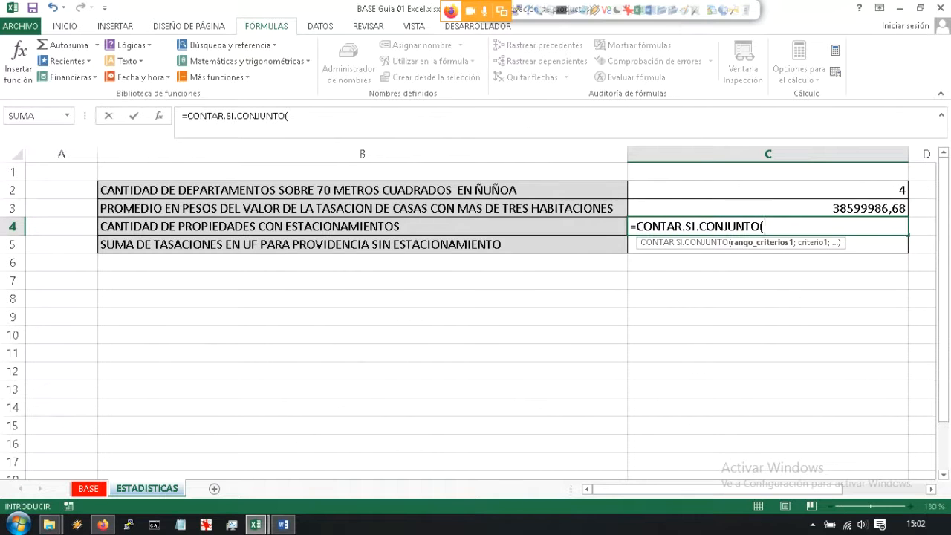
click(88, 489)
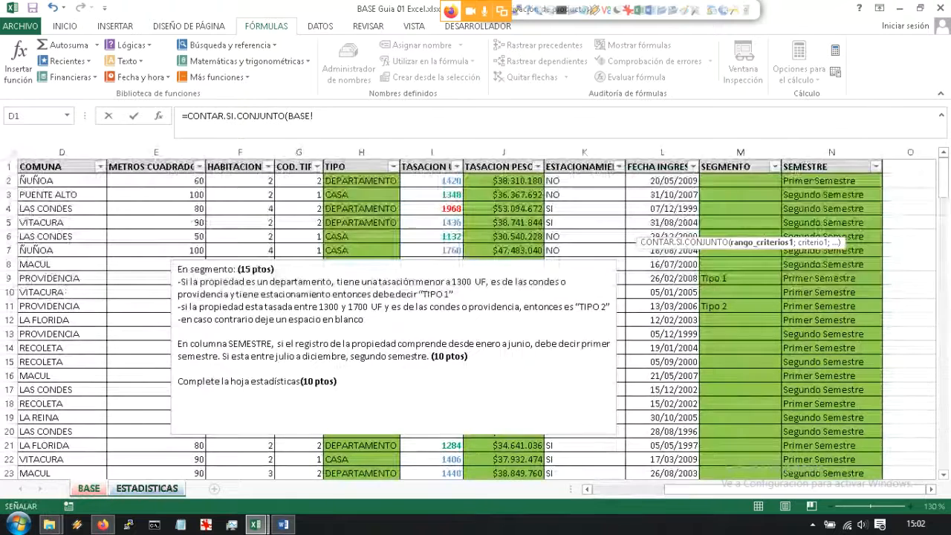
click(584, 181)
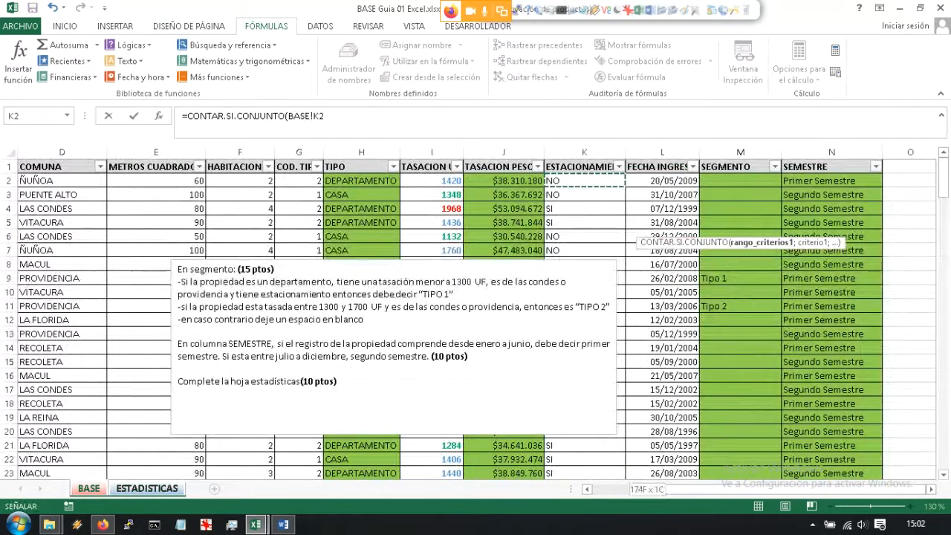
key(ctrl+shift+Down)
key(F4)
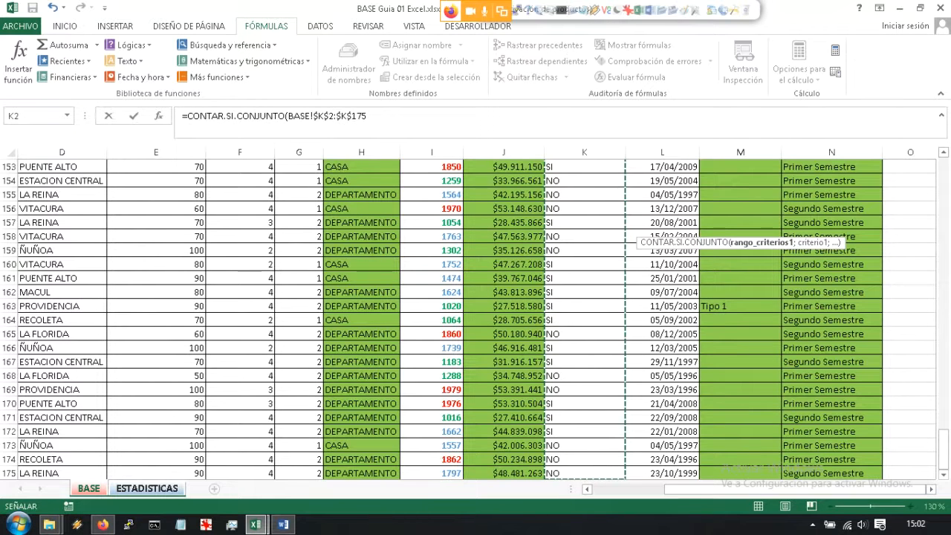
key(F2)
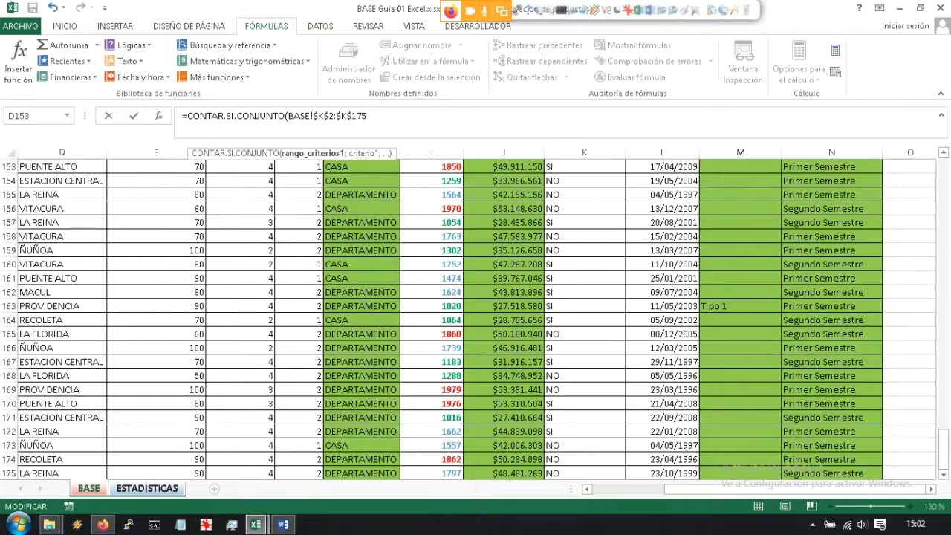
text(;")
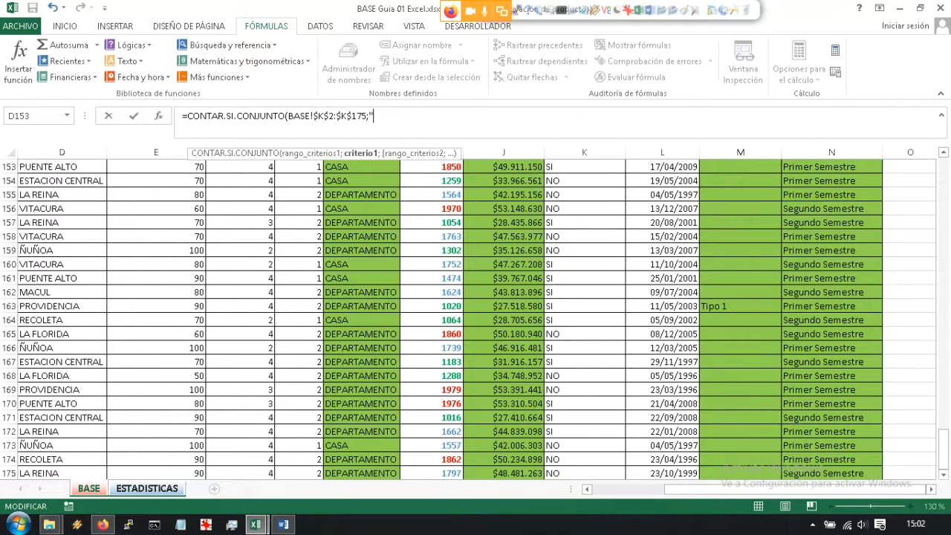
text(si"))
key(Return)
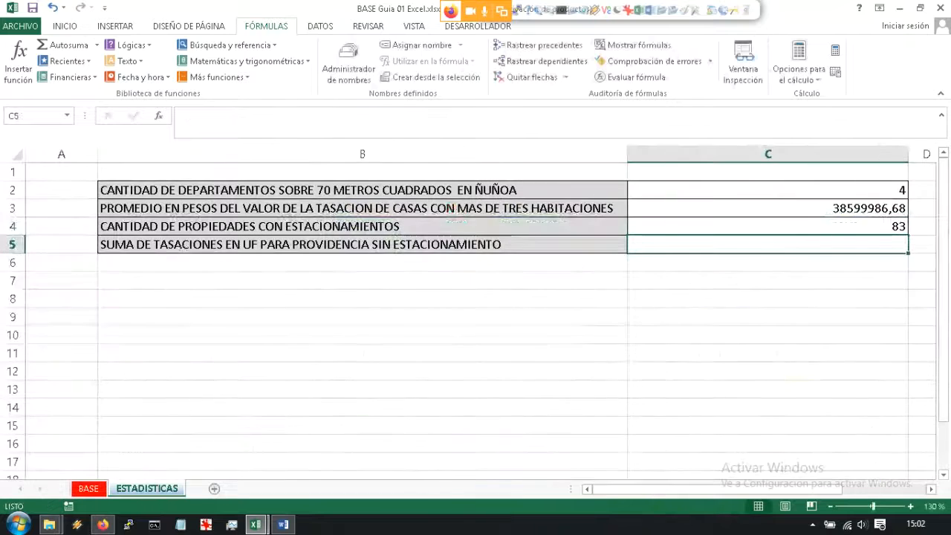
click(768, 227)
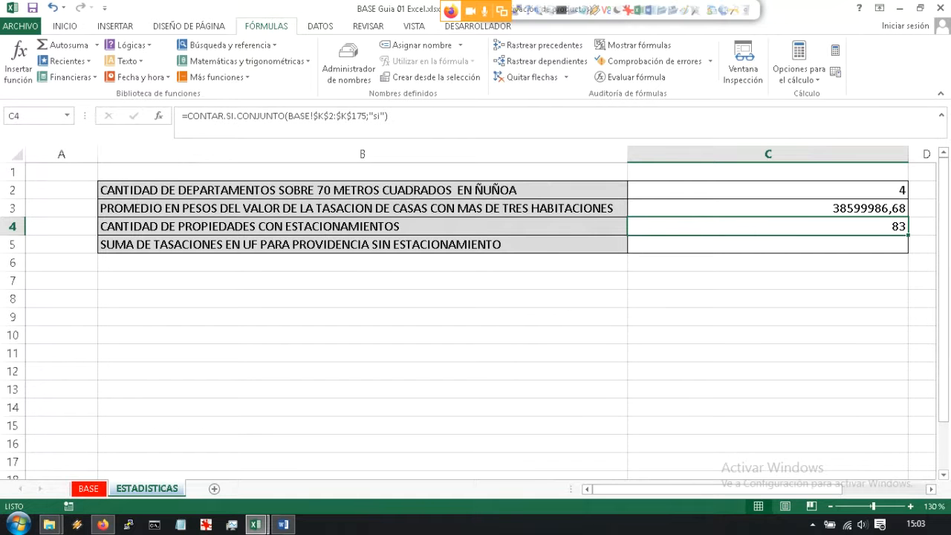
mouse_move(102, 525)
click(363, 245)
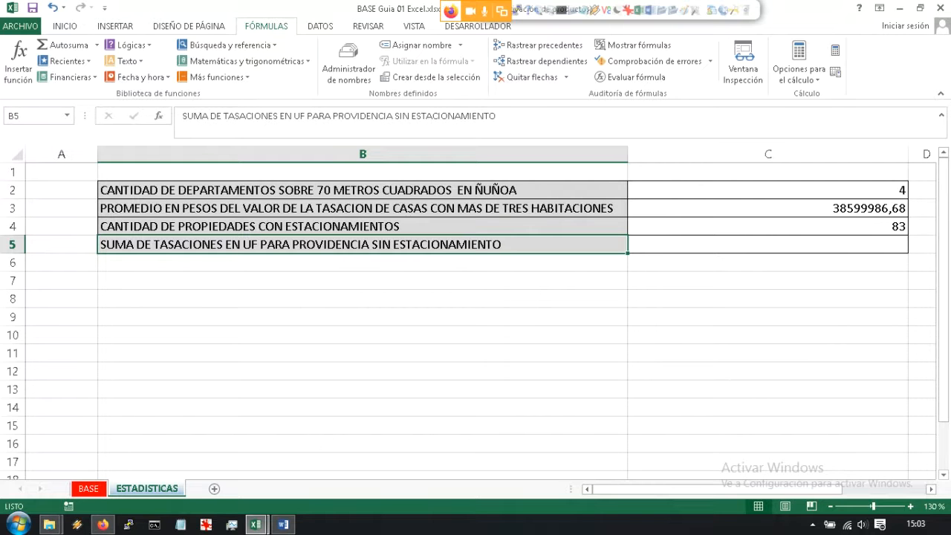
click(768, 245)
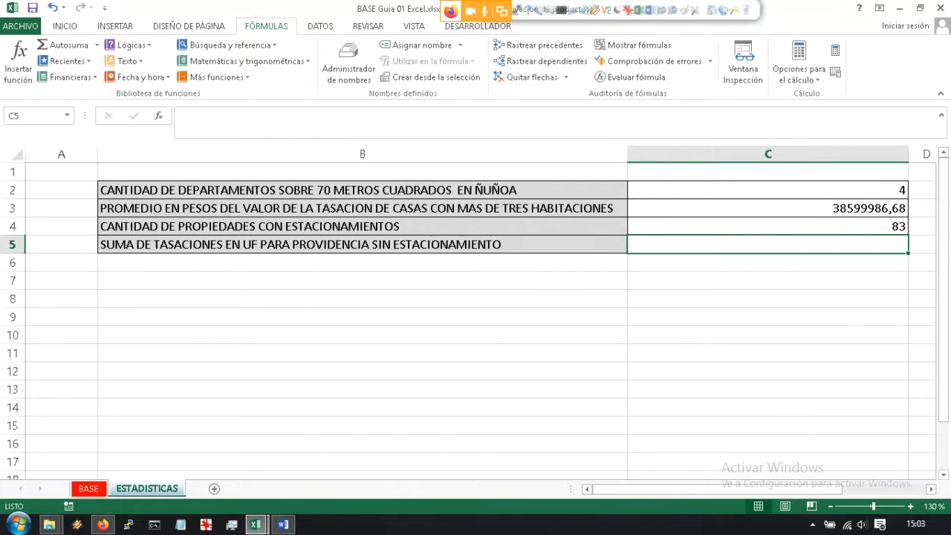
text(=S)
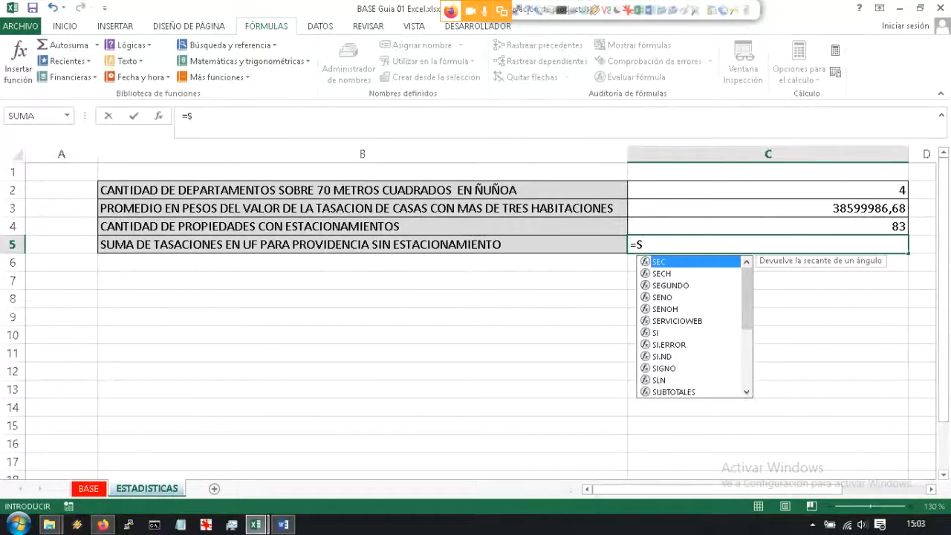
key(Escape)
key(Escape)
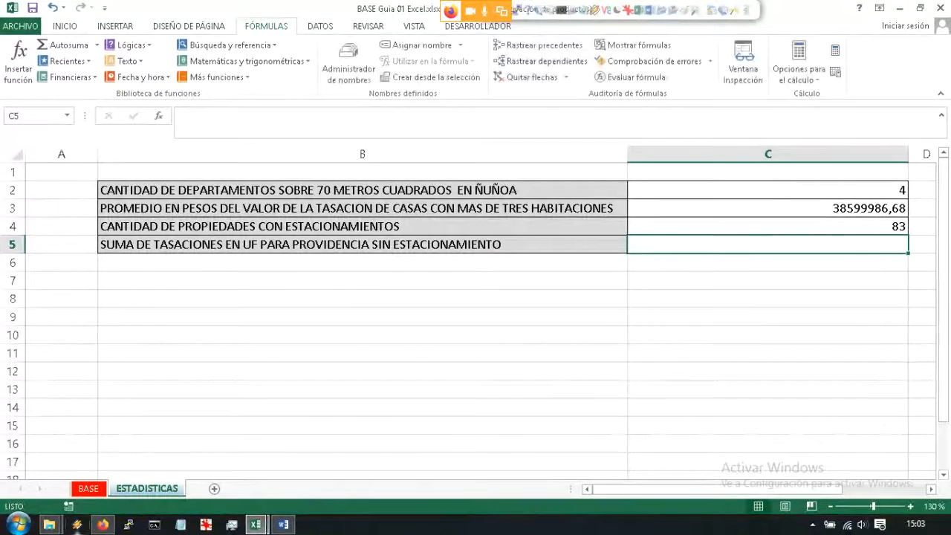
Step: Switch to the Collaborate session in Firefox, read the new chat question, and return to the BASE Guia 01 Excel.xlsx workbook
click(102, 525)
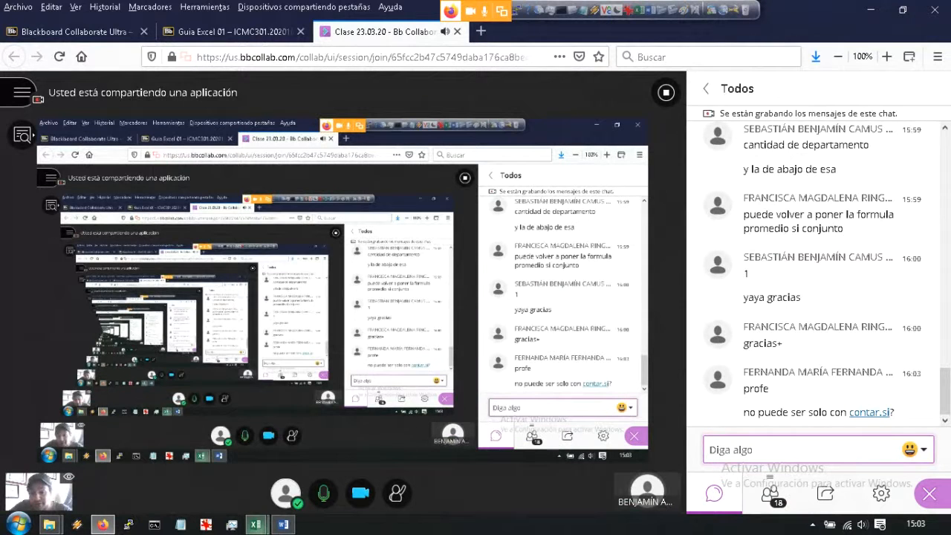
mouse_move(256, 525)
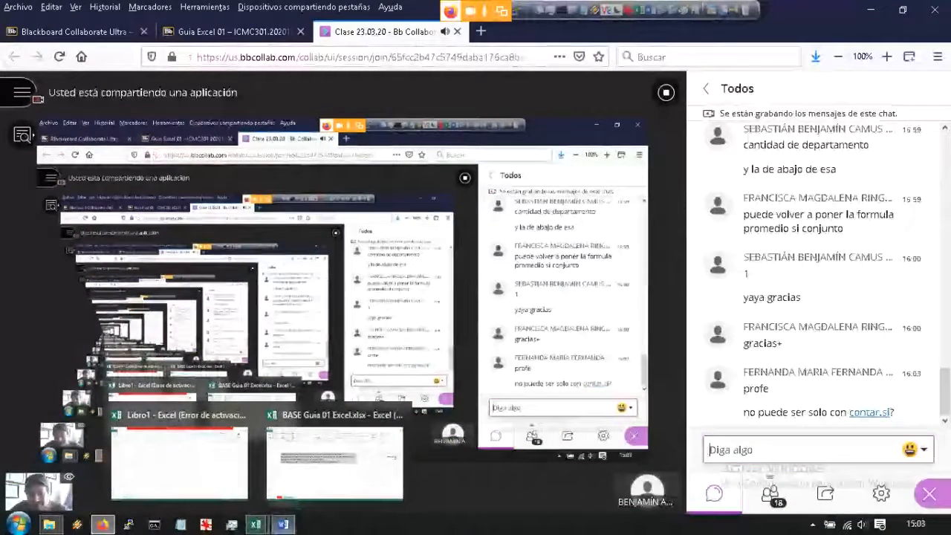
click(283, 525)
mouse_move(256, 525)
click(335, 463)
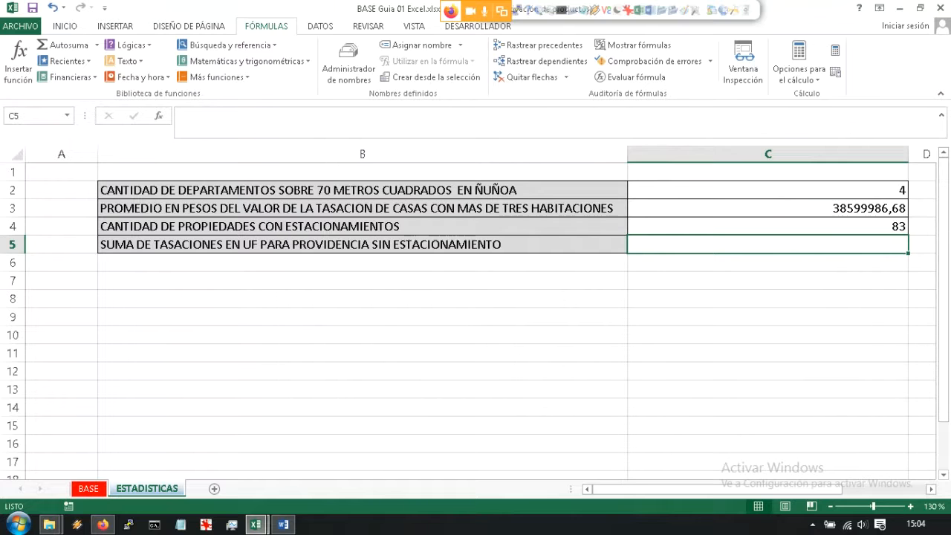
Step: Start a SUMAR.SI.CONJUNTO formula in C5 of ESTADISTICAS with the UF appraisal values BASE!$I$2:$I$175 as the sum range
click(363, 244)
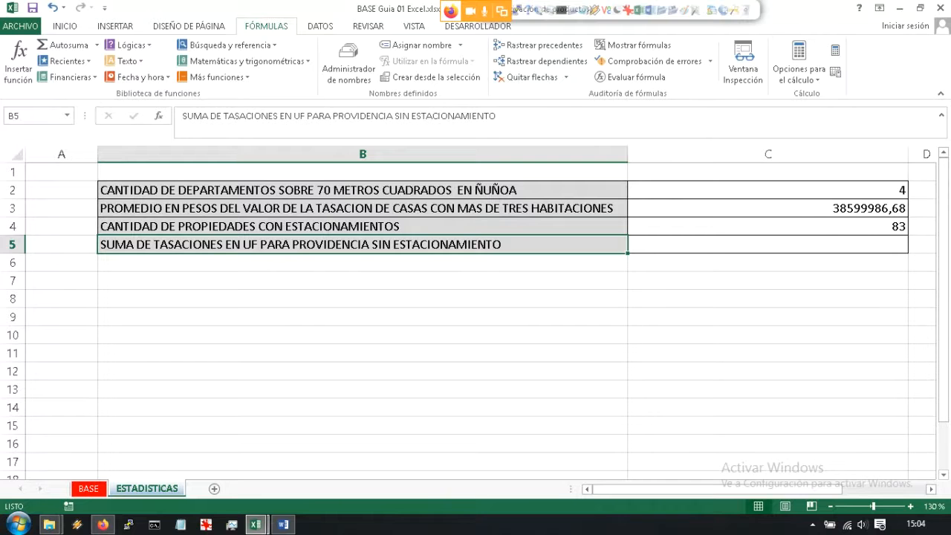
click(768, 245)
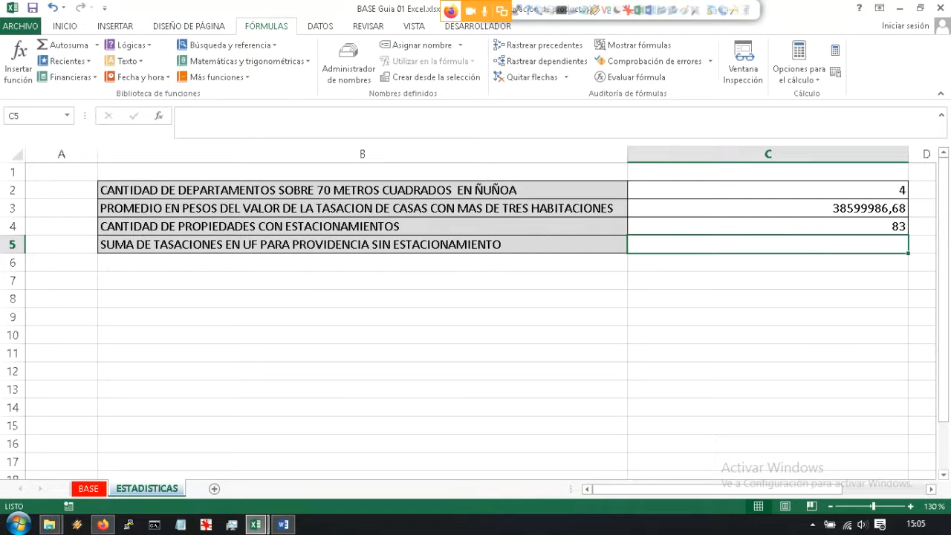
text(=)
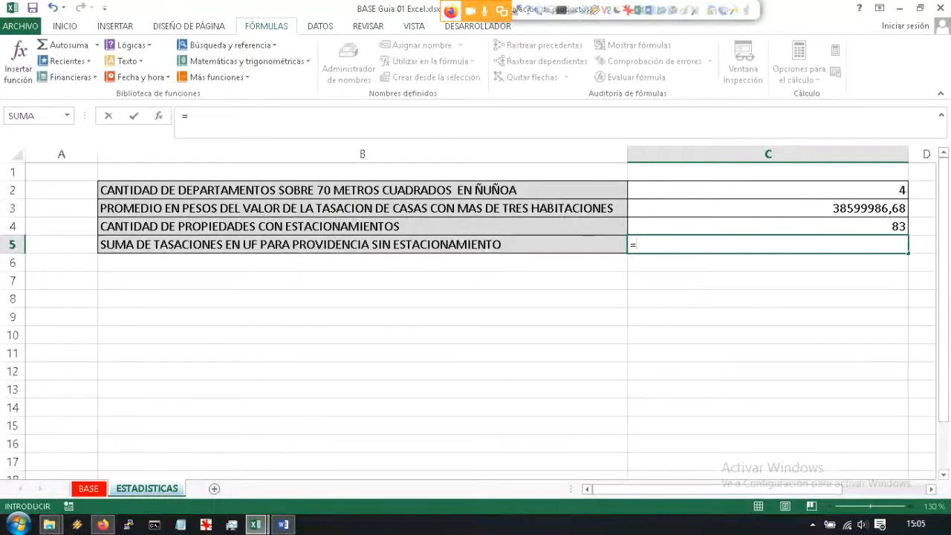
text(SUMAR.)
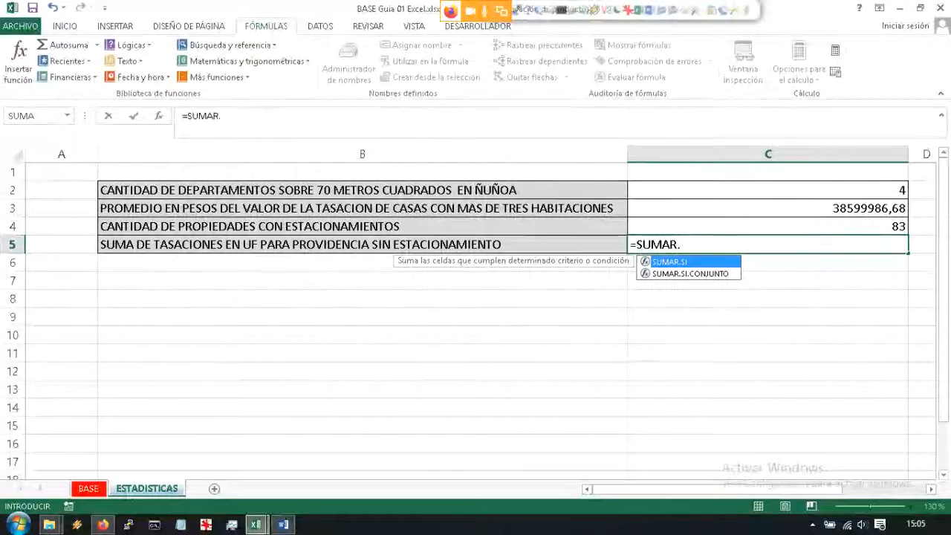
key(Down)
key(Tab)
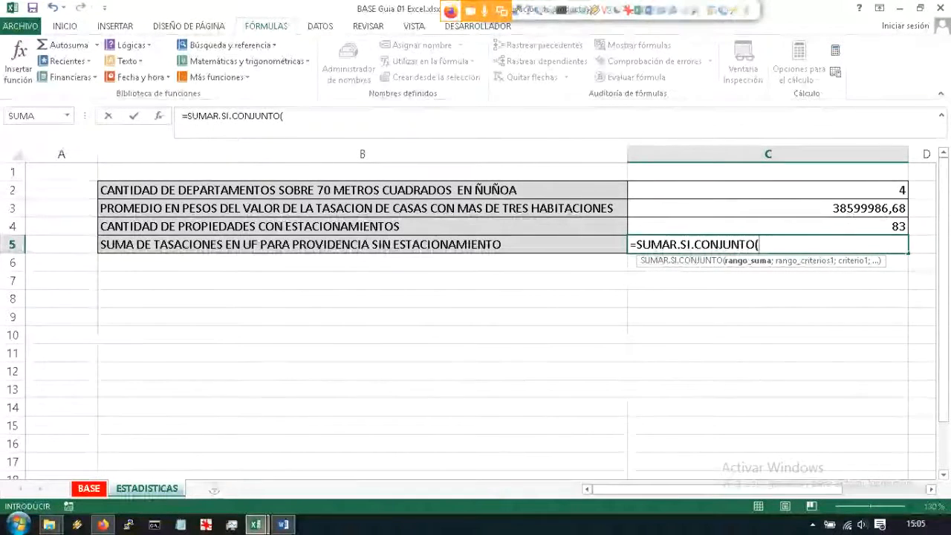
key(ctrl+Page_Up)
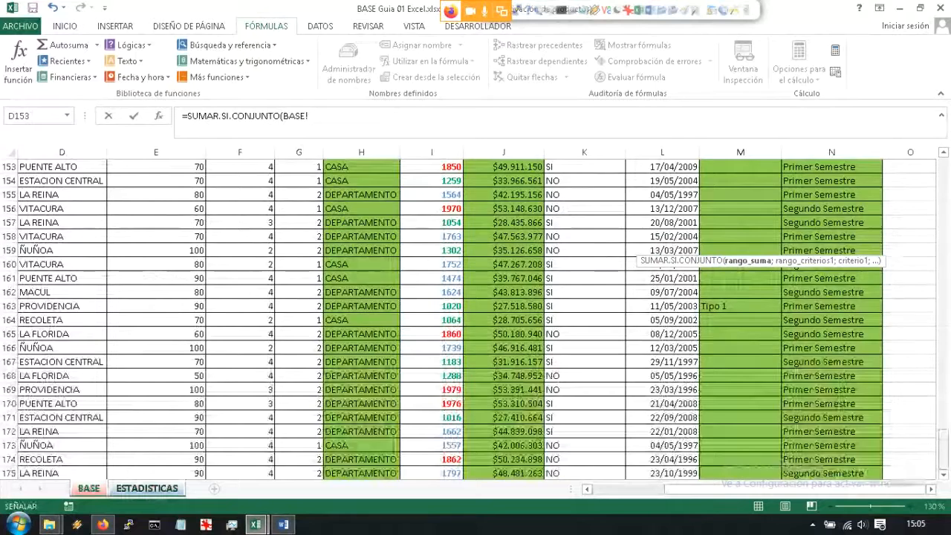
scroll(475, 320, up, 20)
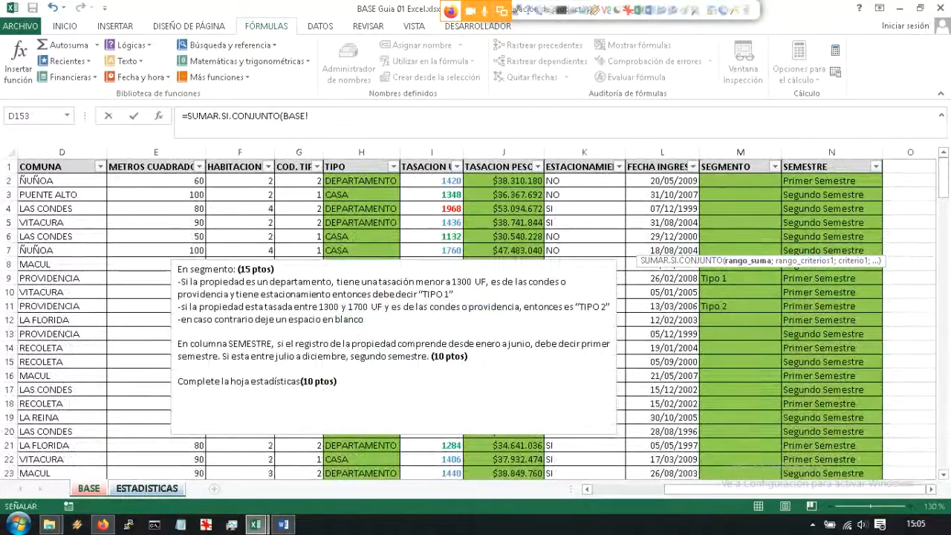
click(432, 181)
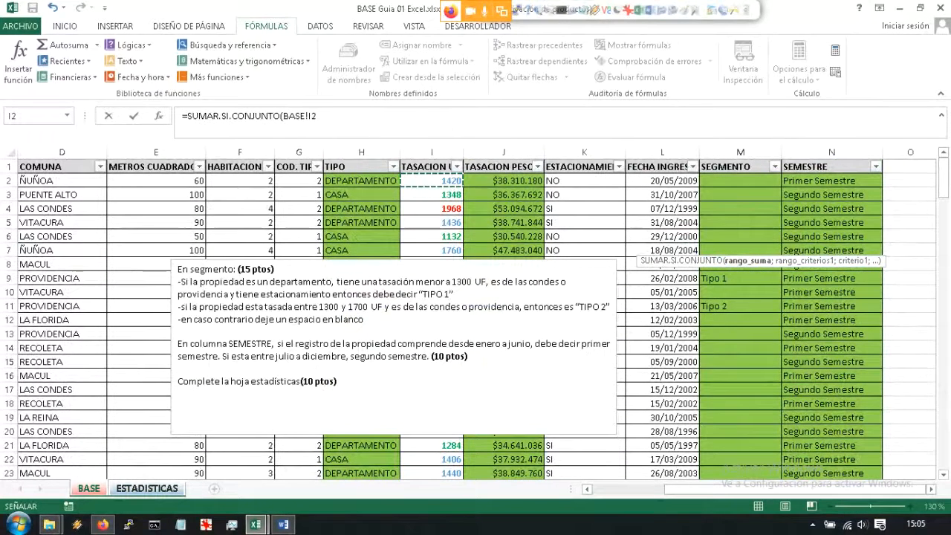
key(ctrl+shift+Down)
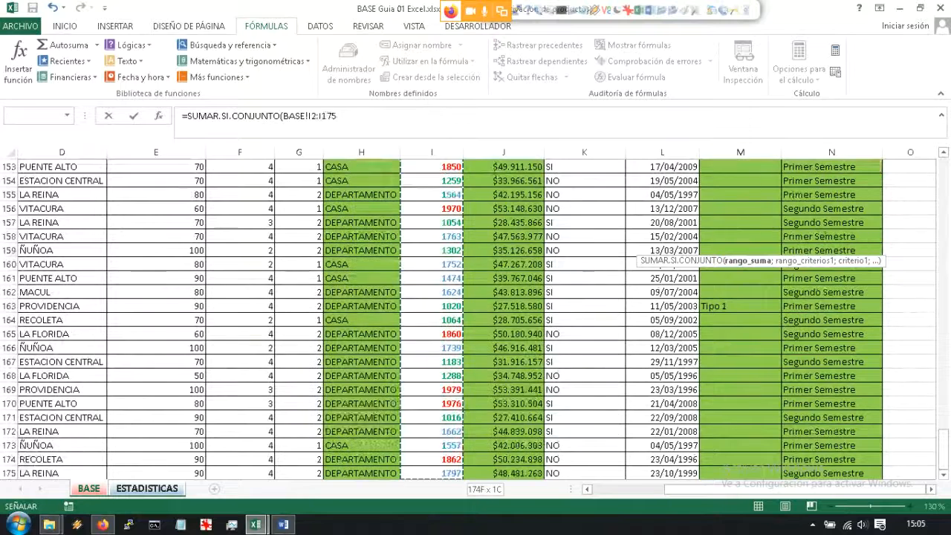
key(F4)
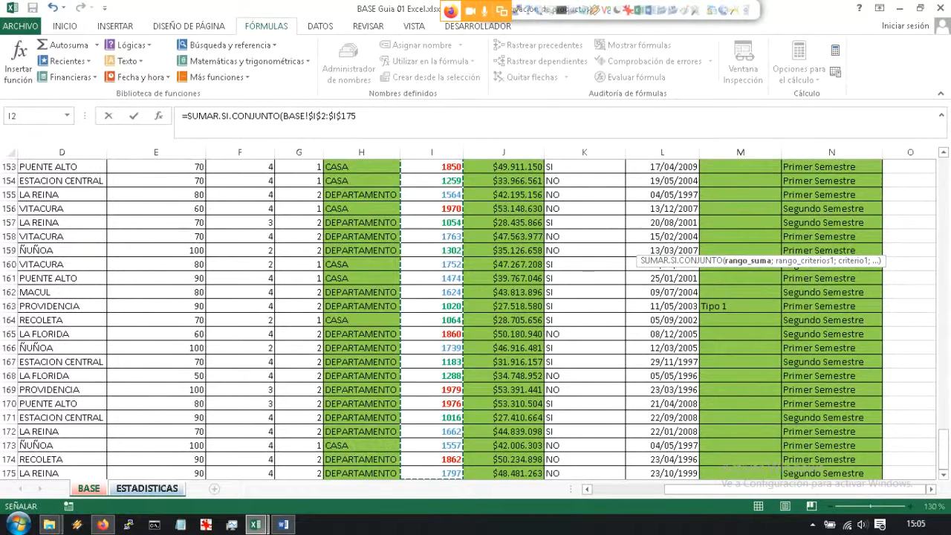
text(;)
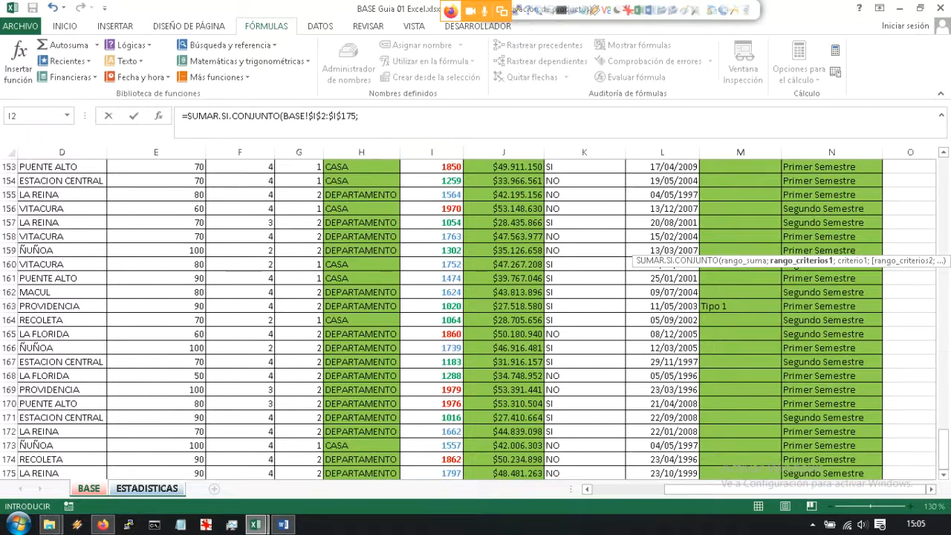
Step: Add the COMUNA data BASE!$D$2:$D$175 as the formula's first criteria range, with absolute references
key(ctrl+Page_Down)
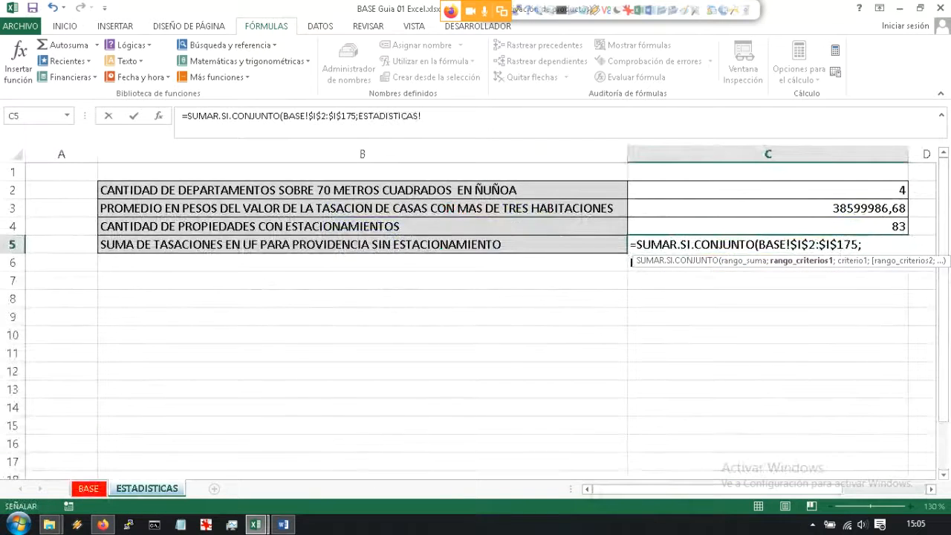
key(ctrl+Page_Up)
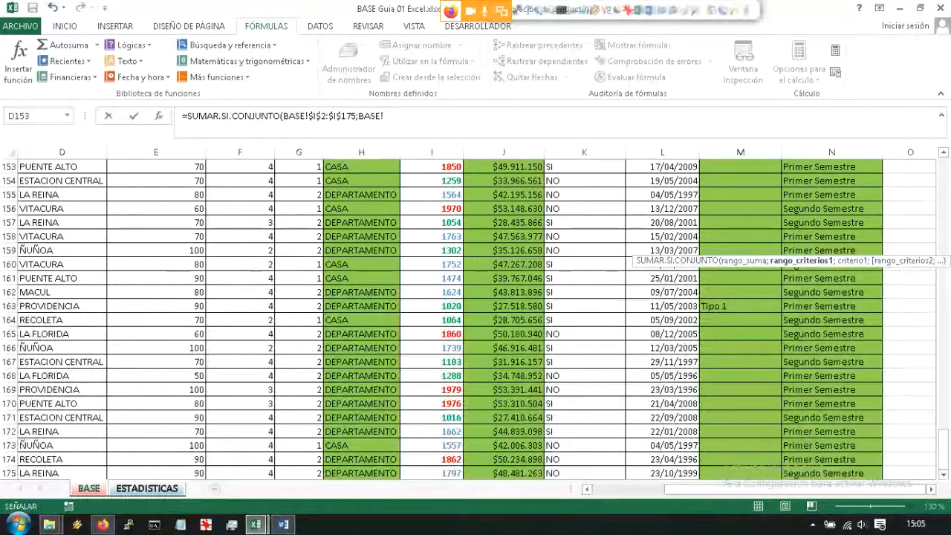
scroll(62, 431, down, 1)
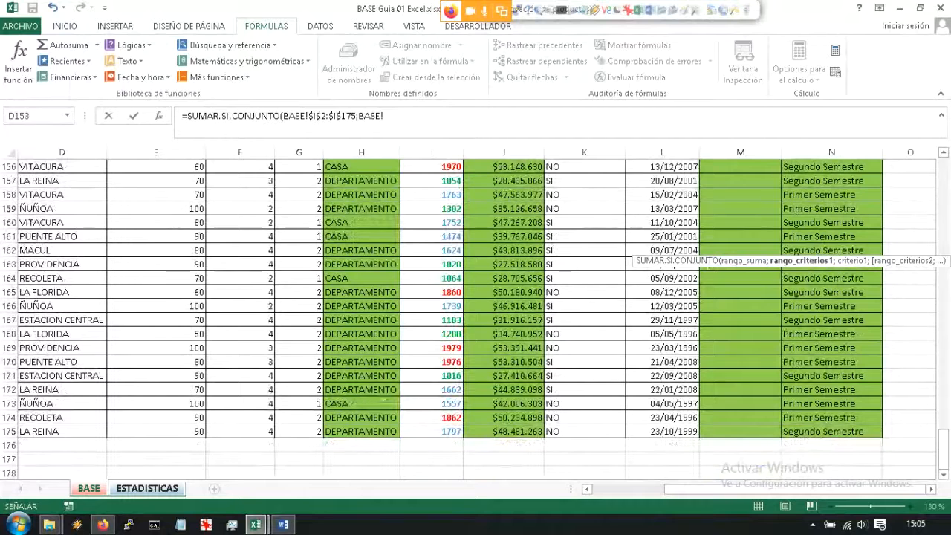
click(62, 431)
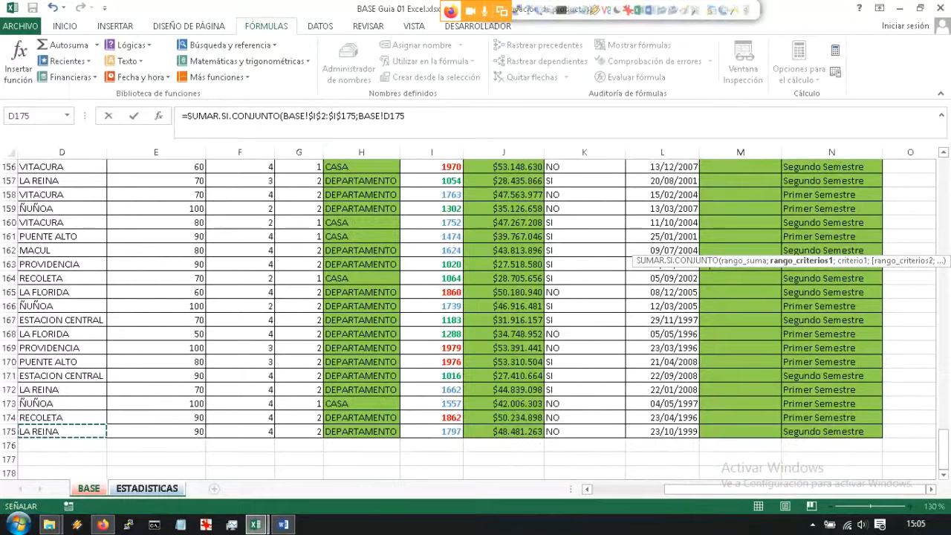
key(ctrl+shift+Up)
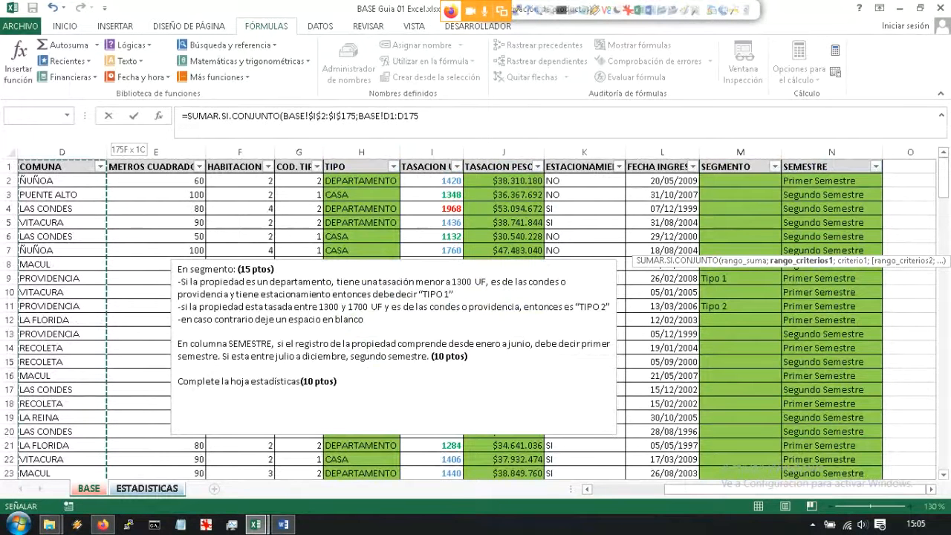
key(shift+Down)
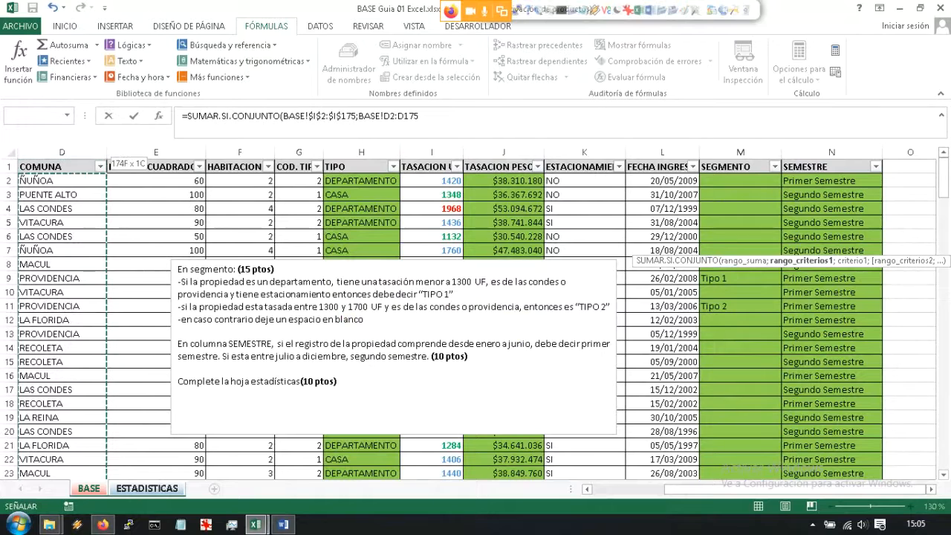
key(F2)
key(shift+Left)
key(shift+Left)
key(shift+Left)
key(shift+Left)
key(shift+Left)
key(shift+Left)
key(shift+Left)
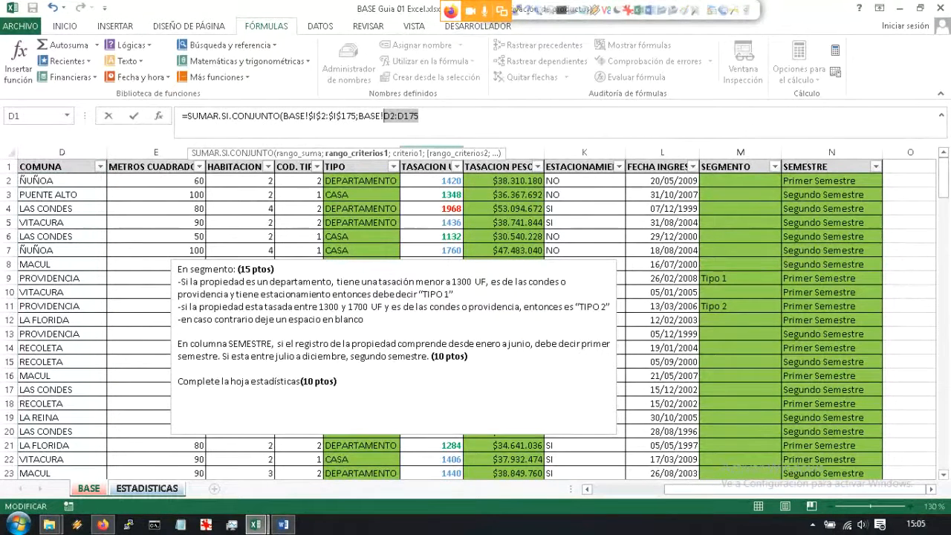
key(F4)
key(Right)
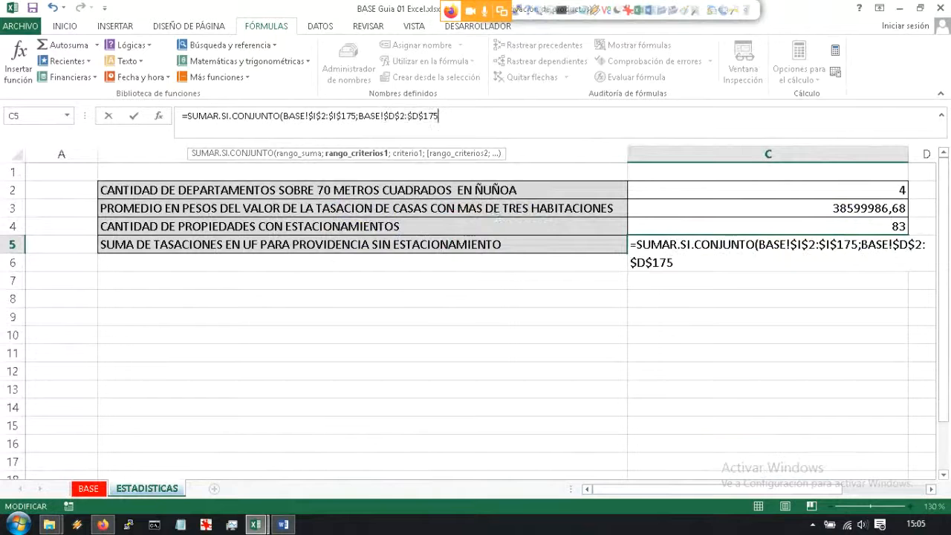
Step: Set the first criterion to "PROVIDENCIA" and complete the sum formula in C5
text(;)
text("PROVI)
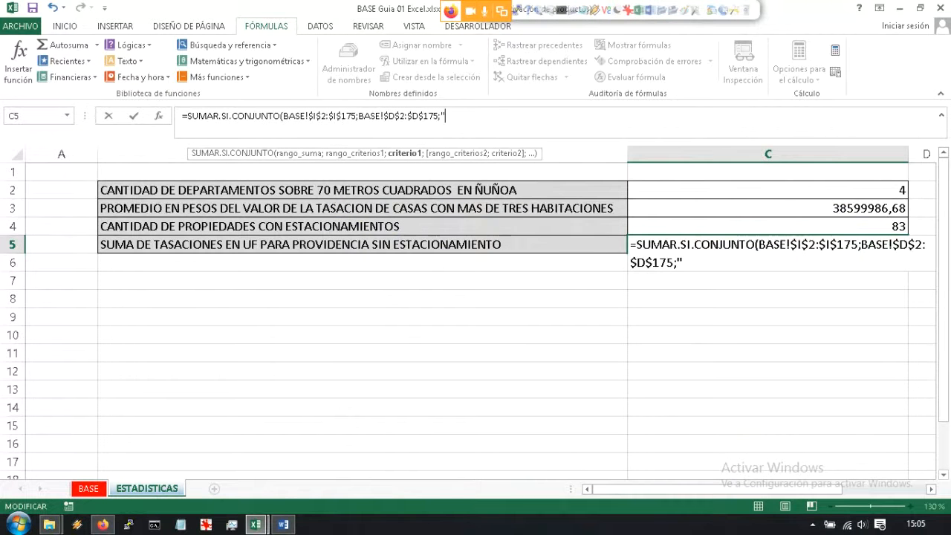
text(DENC)
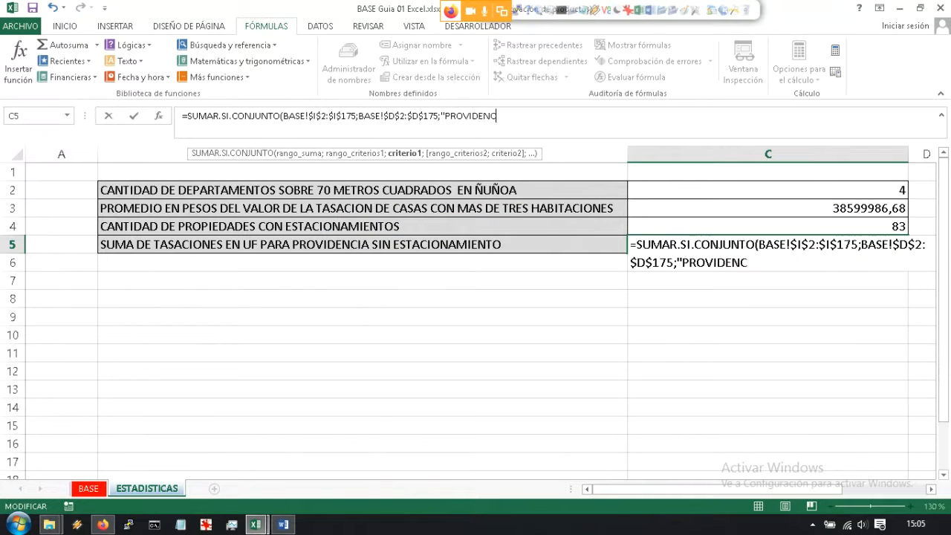
text(IA"))
key(Return)
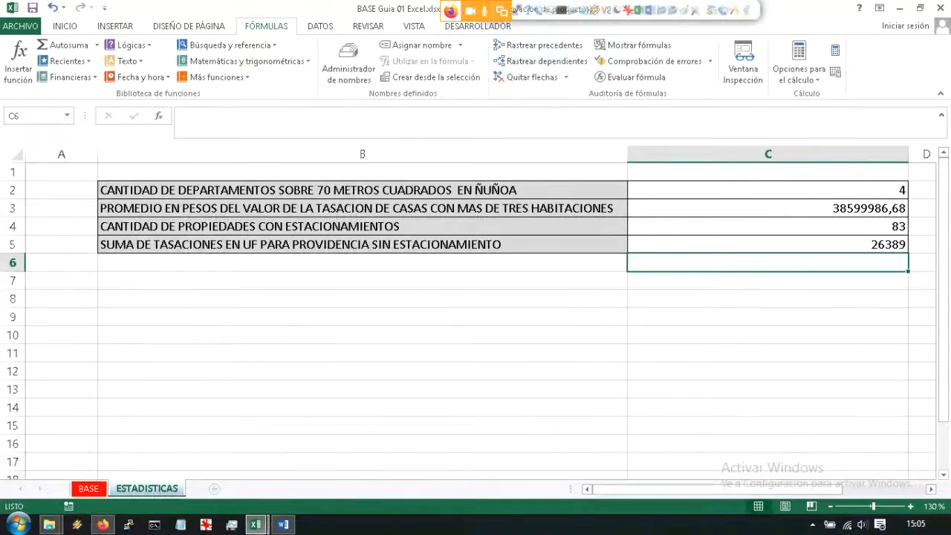
Step: Extend the C5 formula with a second condition for properties without parking, using range BASE!$K$2:$K$175 and criterion "no"
click(768, 245)
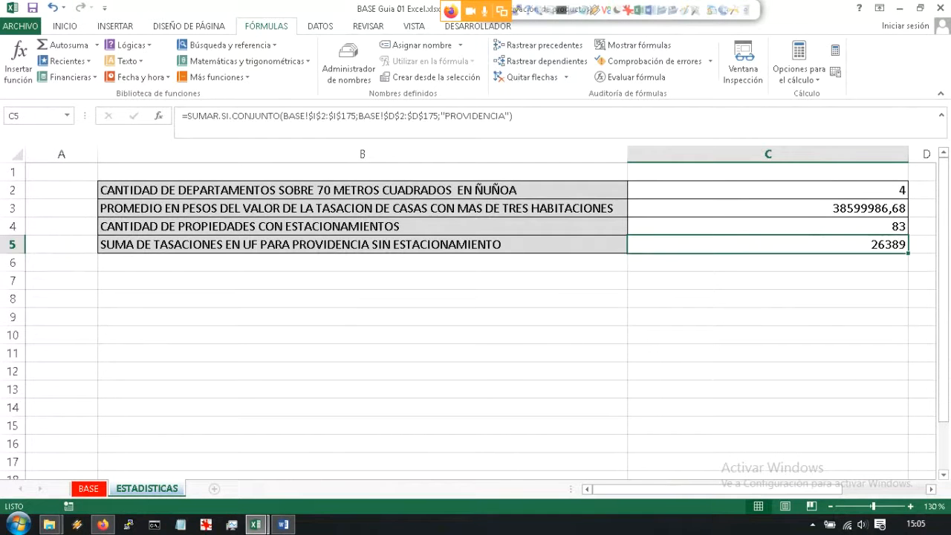
click(509, 117)
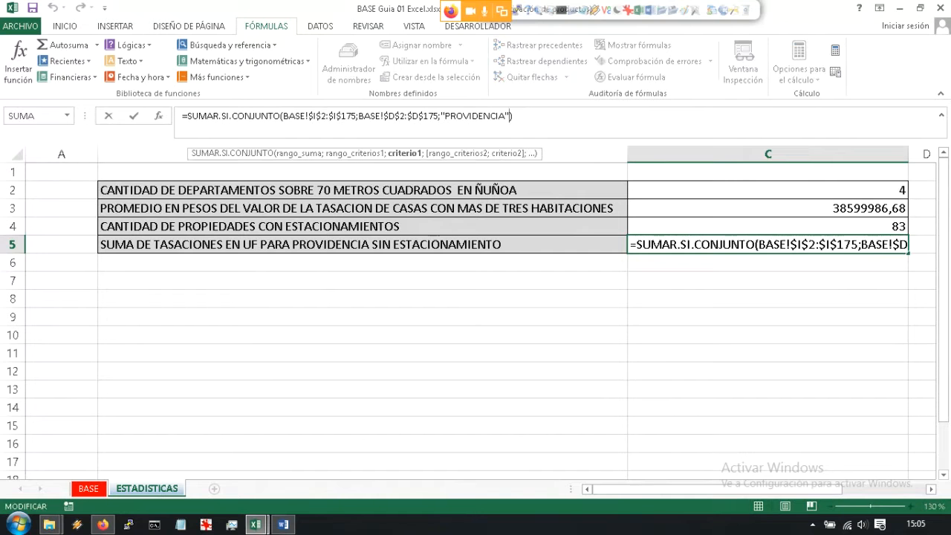
text(;)
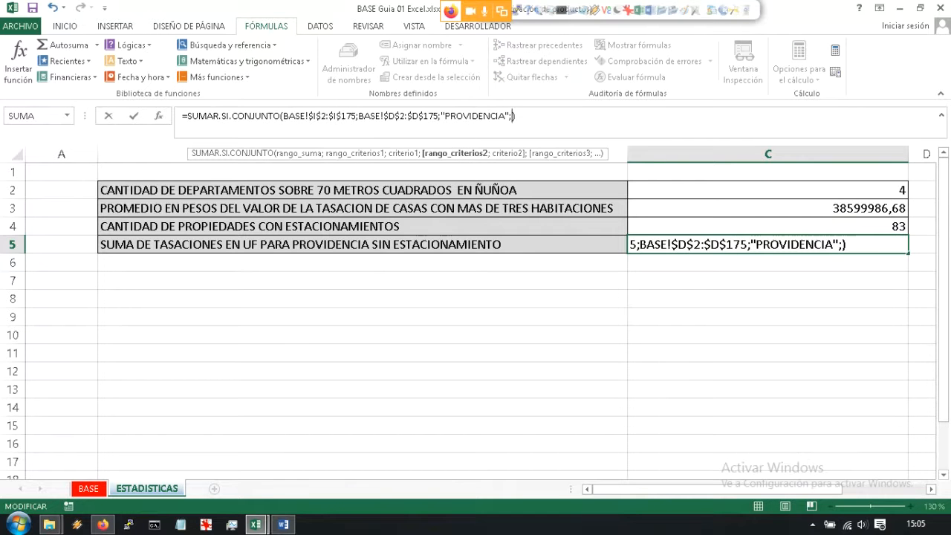
click(88, 489)
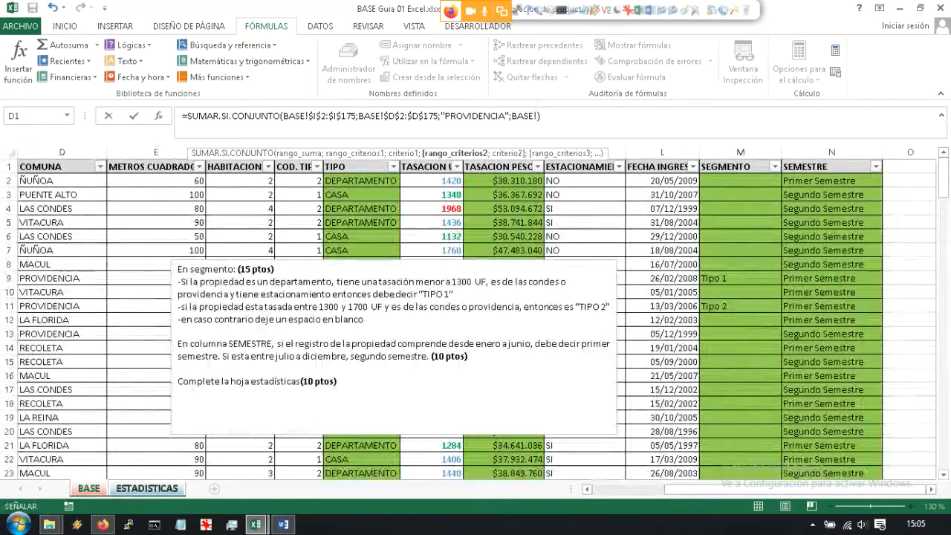
click(585, 181)
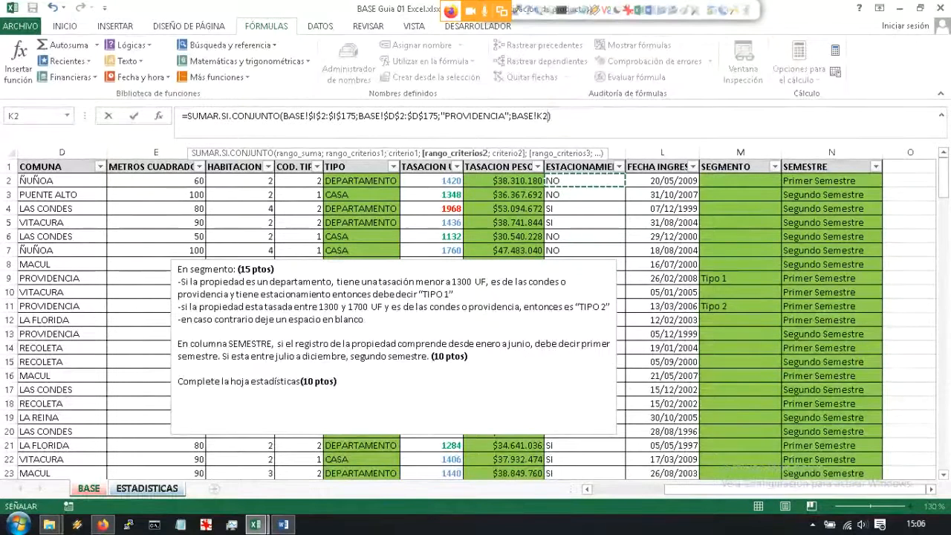
key(ctrl+shift+Down)
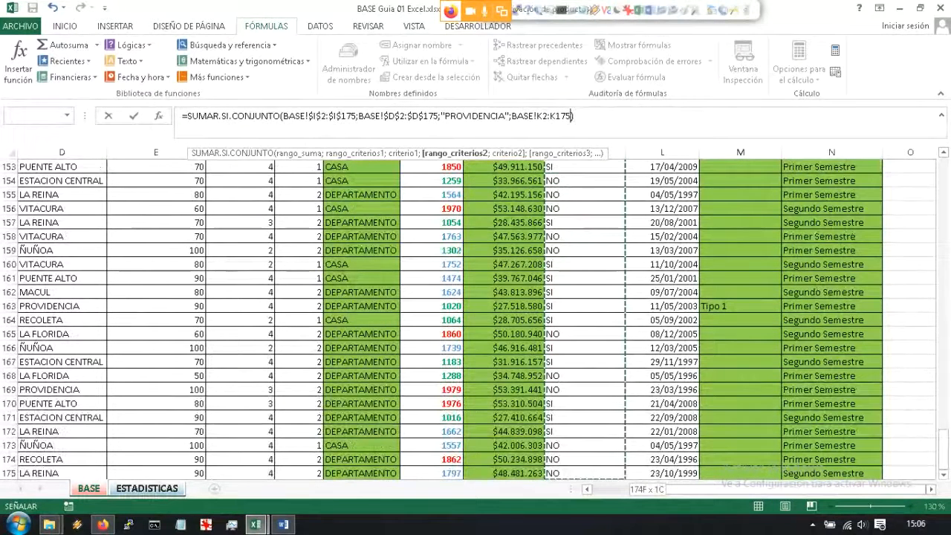
drag(512, 116, 572, 116)
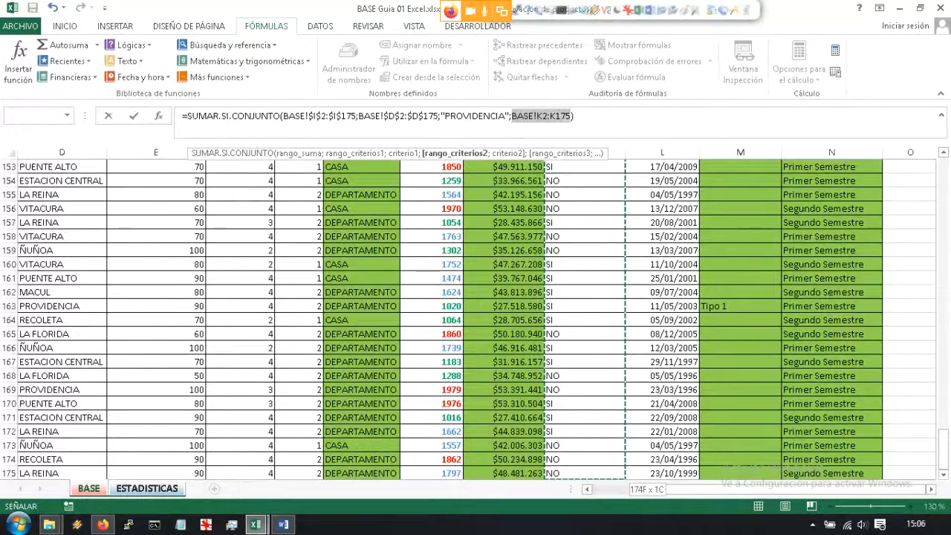
key(F4)
click(590, 116)
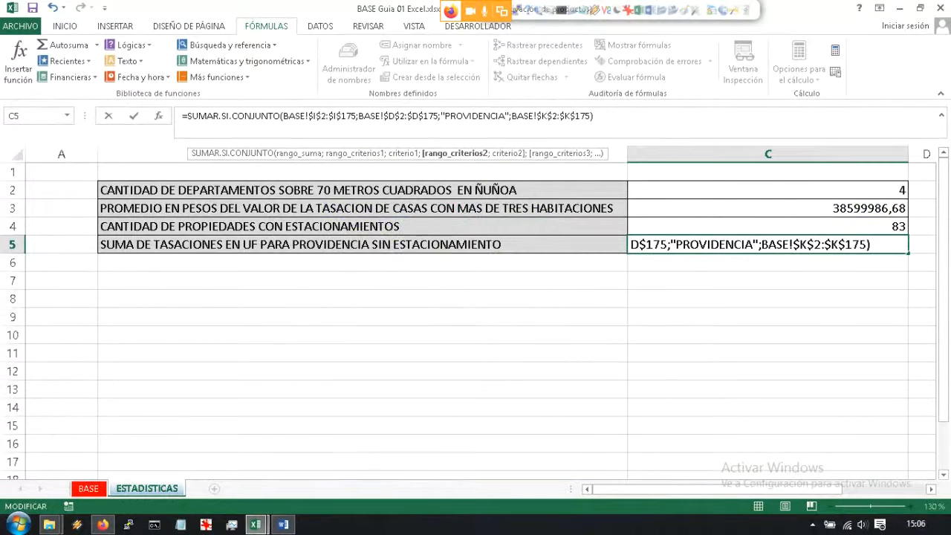
text(;"no")
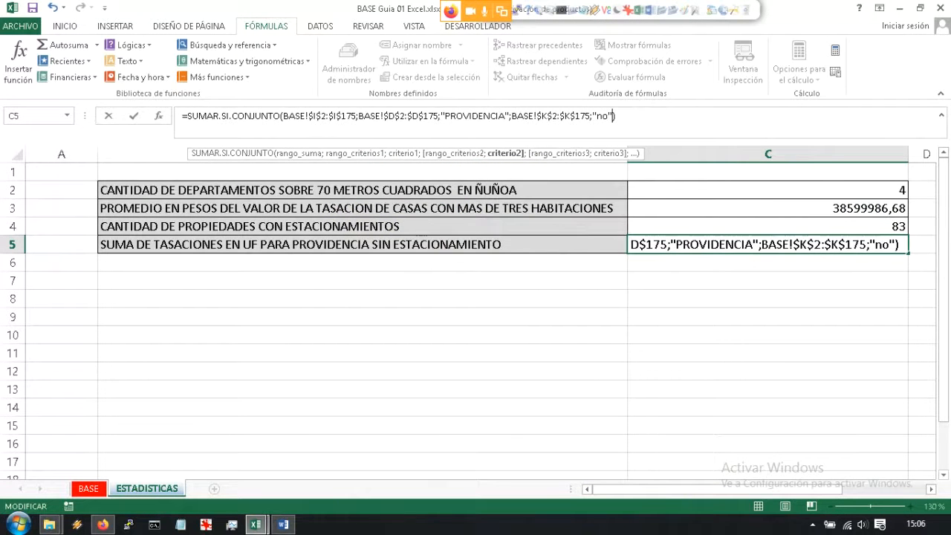
key(Return)
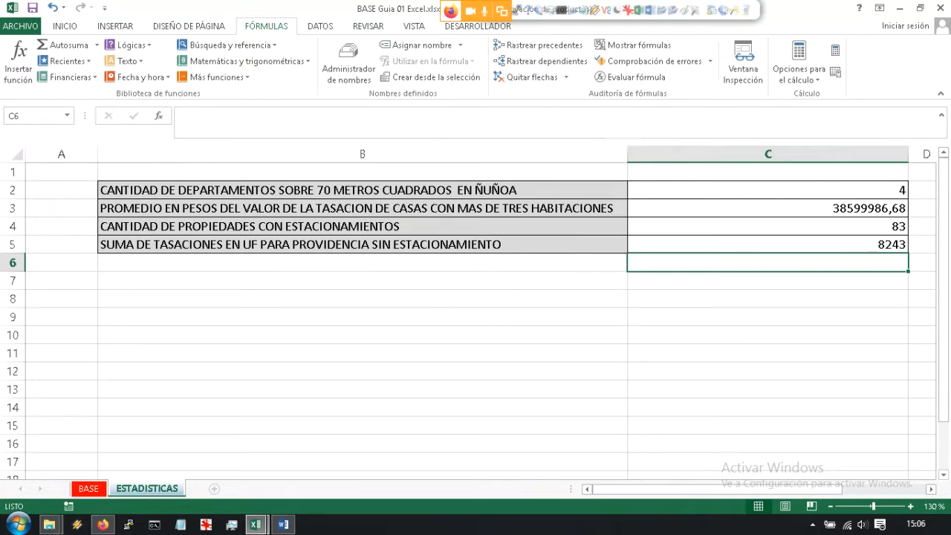
Step: Check the completed SUMAR.SI.CONJUNTO formula in C5 and move to the empty cell B6 below the table
click(768, 244)
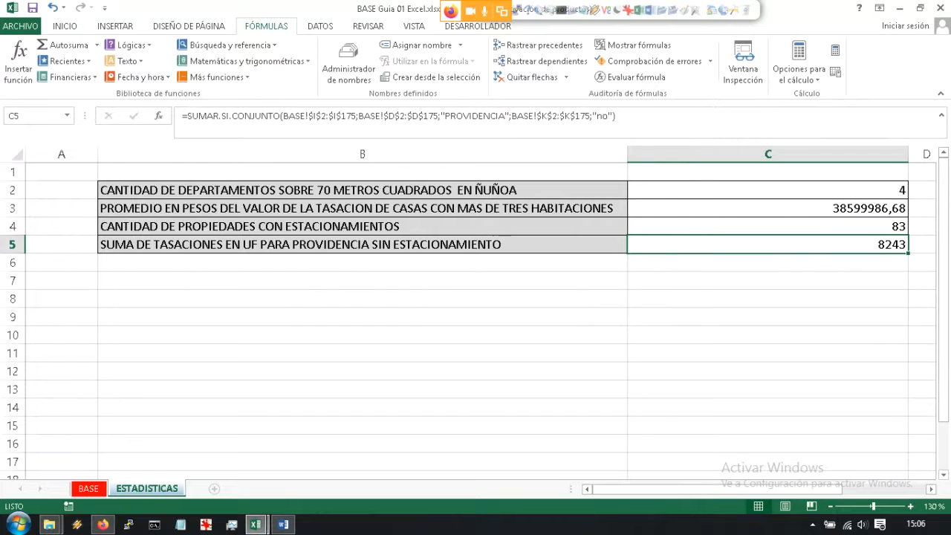
click(363, 281)
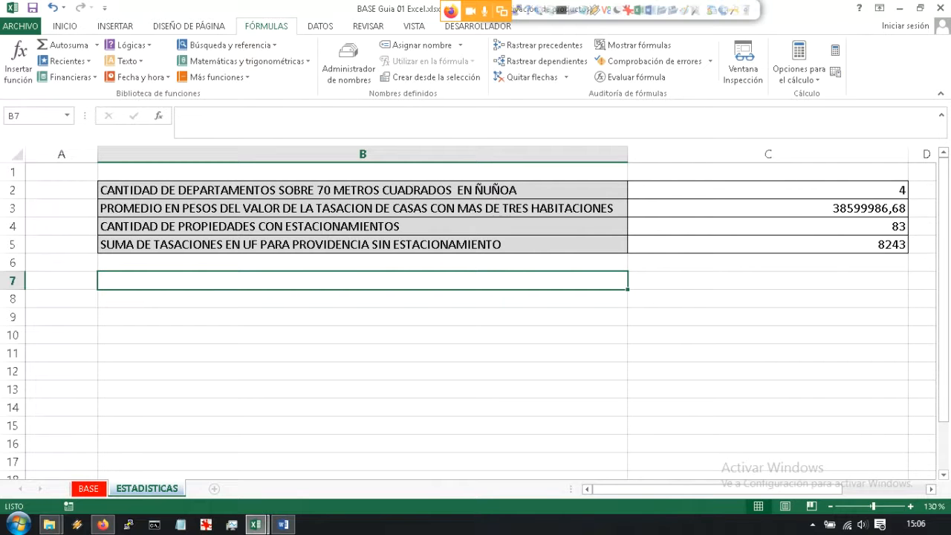
key(Up)
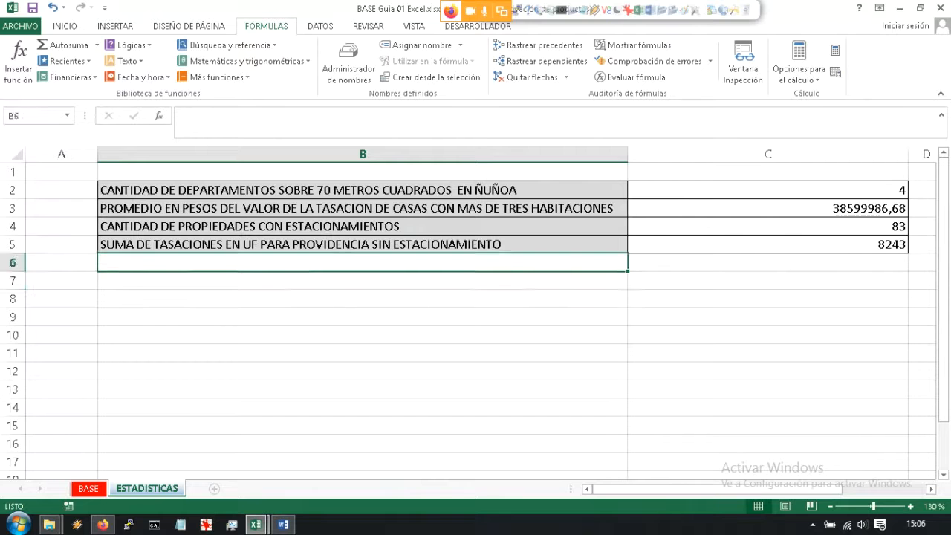
Step: Add the label "SUMA DE TASACIONES EN UF PARA PROVIDENCIA Y SANTIAGO" in cell B7, below the statistics table
key(Down)
text(S)
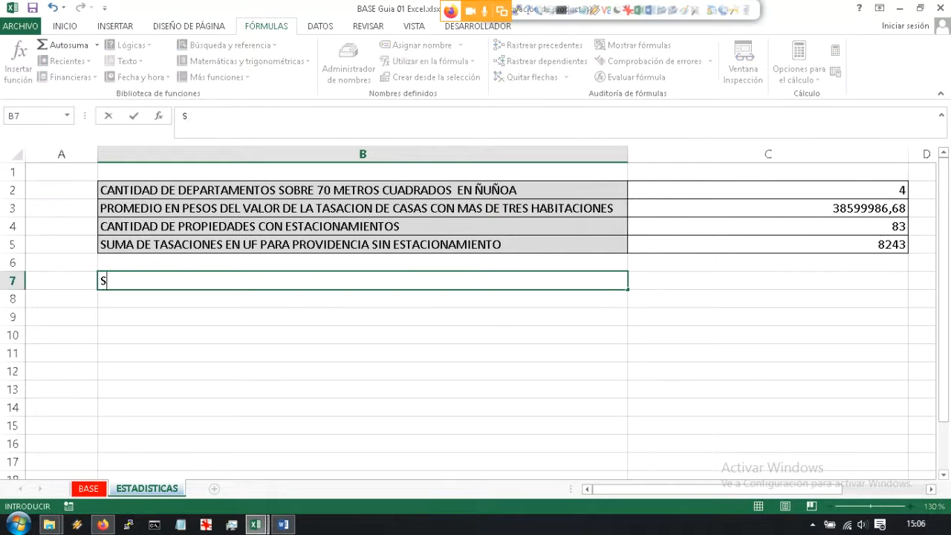
text(UMA DE TASAS)
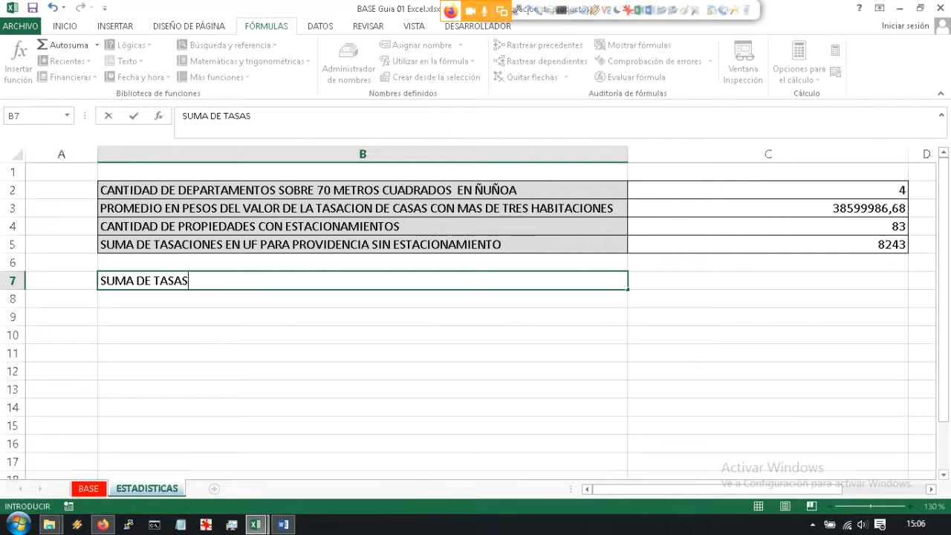
key(BackSpace)
text(CIONES EN UN)
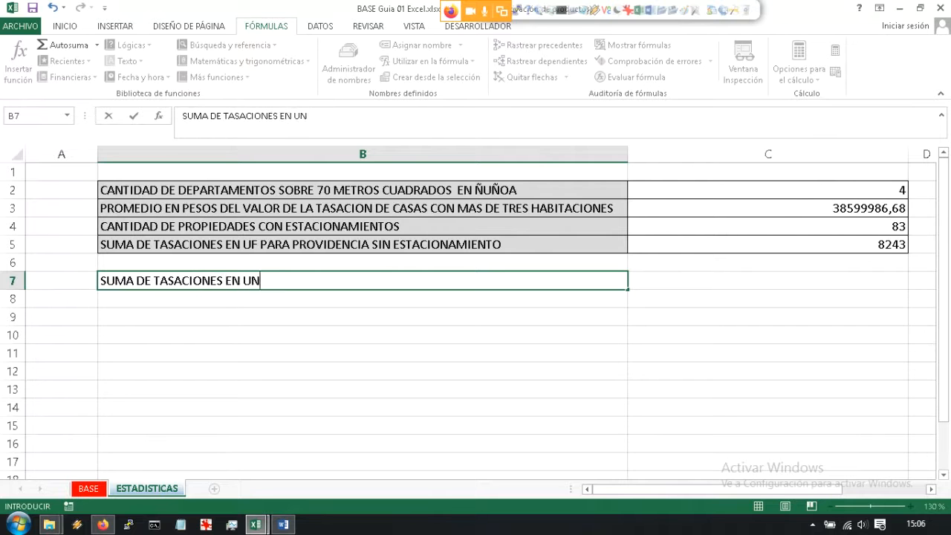
key(BackSpace)
text(F PARA PROVIDENC)
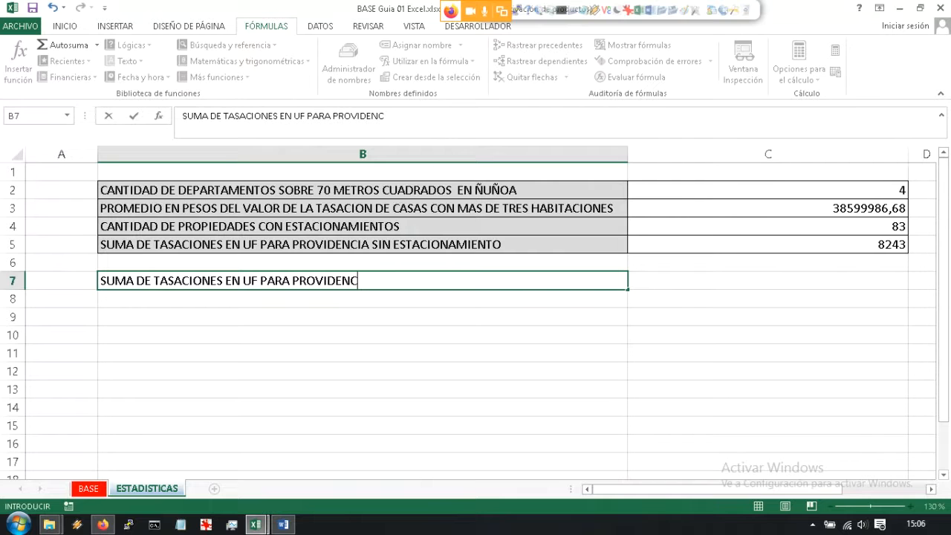
text(IA Y SANT)
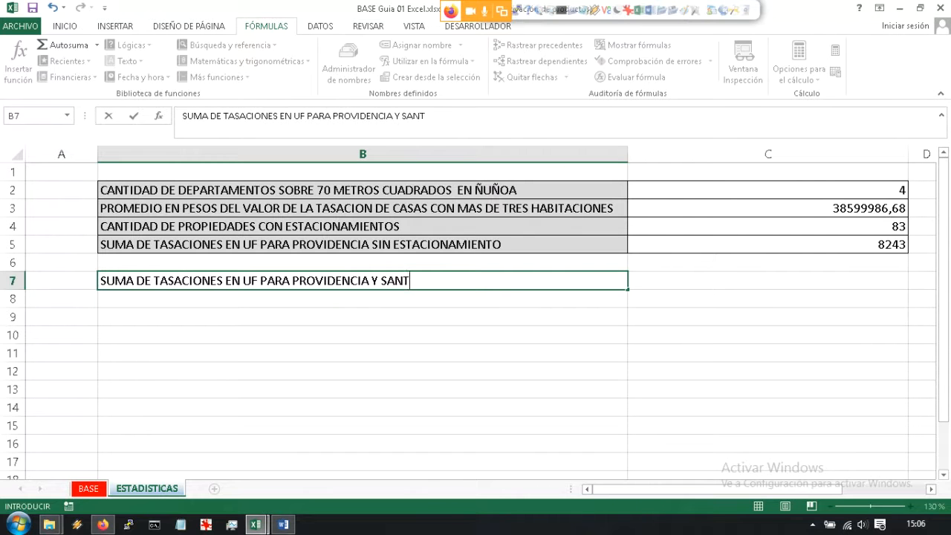
text(IAGO)
key(Return)
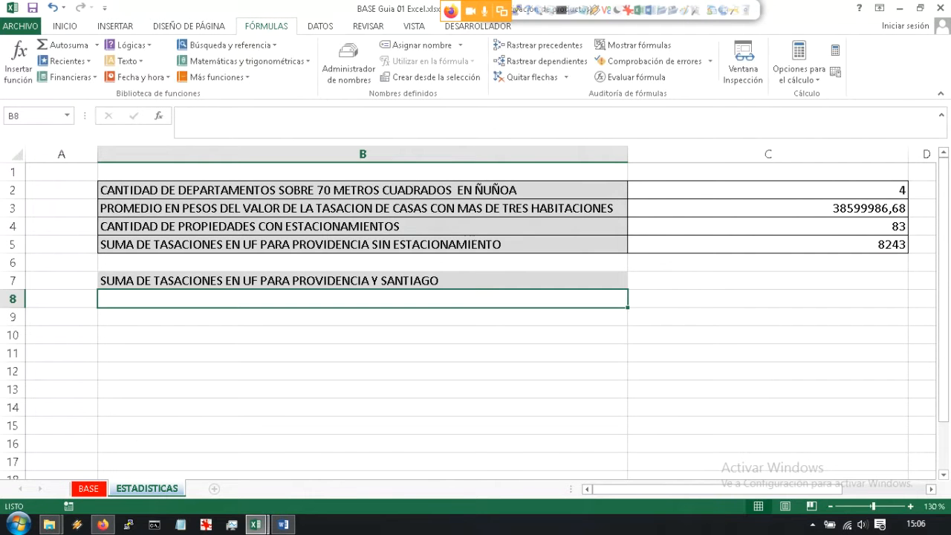
key(Up)
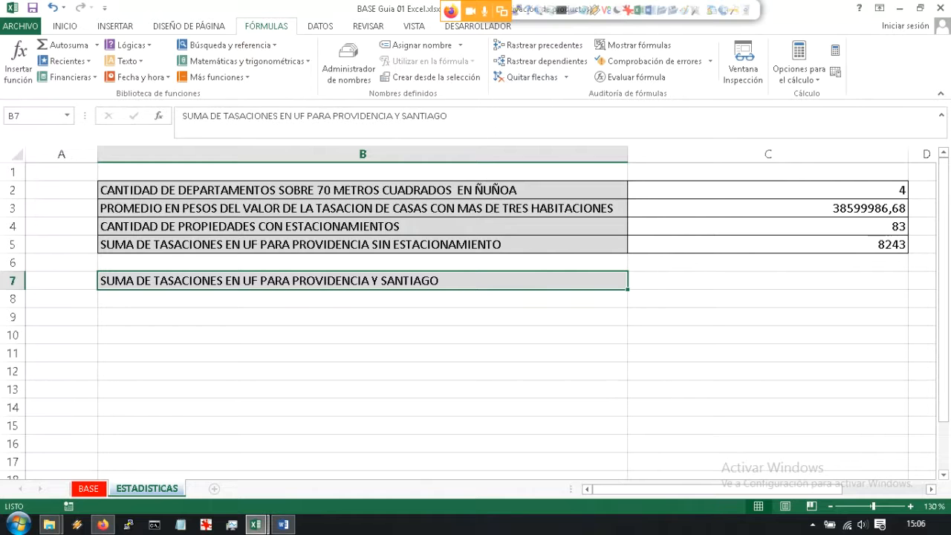
Step: Review several entries in the COMUNA column of the BASE sheet, then return to cell B9 of ESTADISTICAS
click(362, 317)
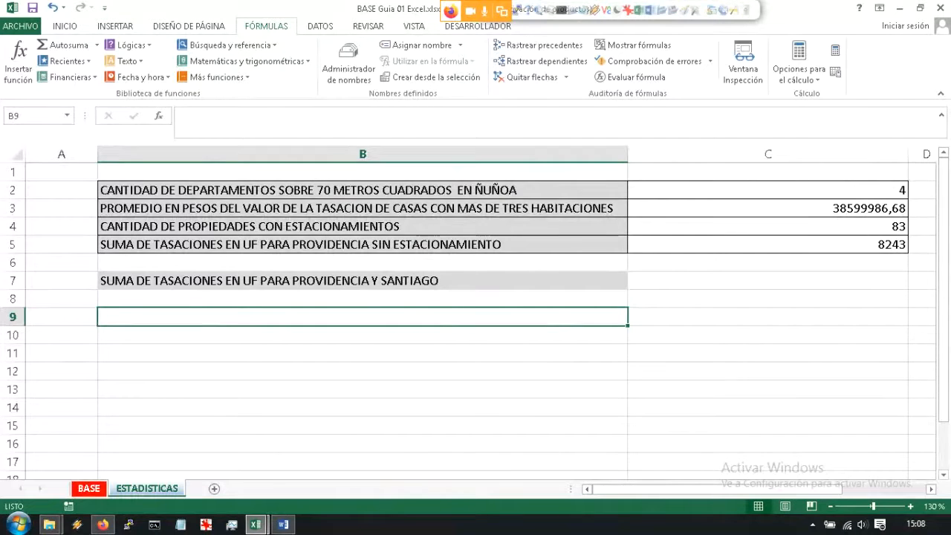
click(89, 489)
scroll(457, 298, up, 7)
drag(457, 264, 23, 236)
click(535, 195)
click(535, 250)
click(536, 320)
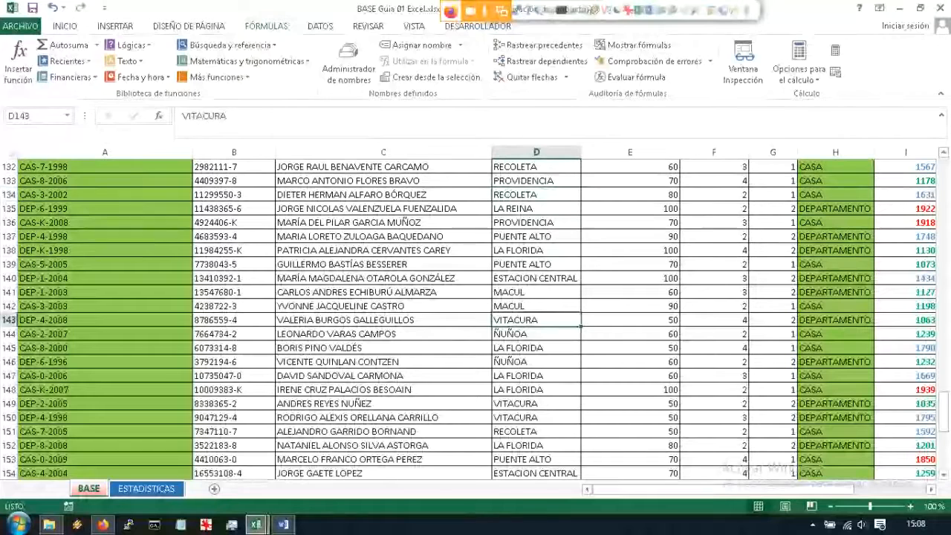
click(536, 376)
click(536, 432)
click(536, 348)
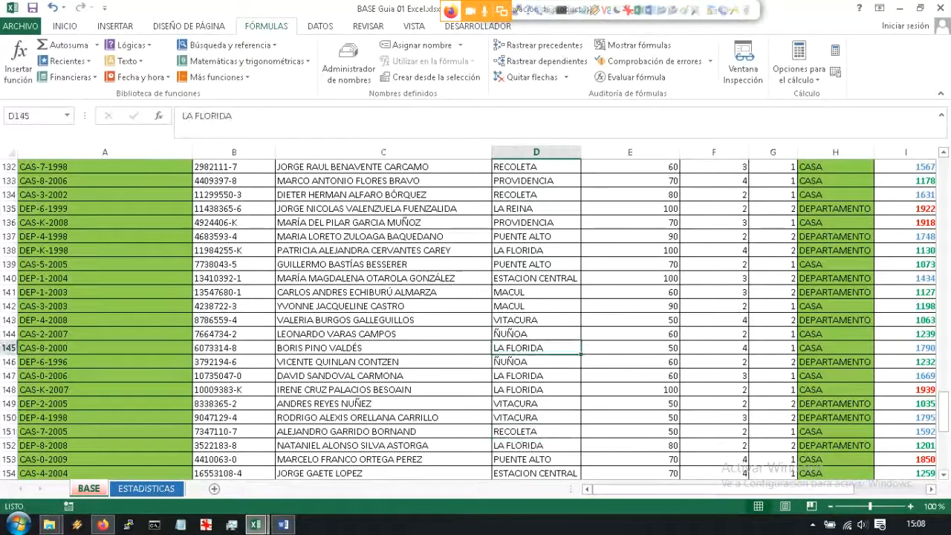
drag(536, 278, 536, 292)
click(145, 488)
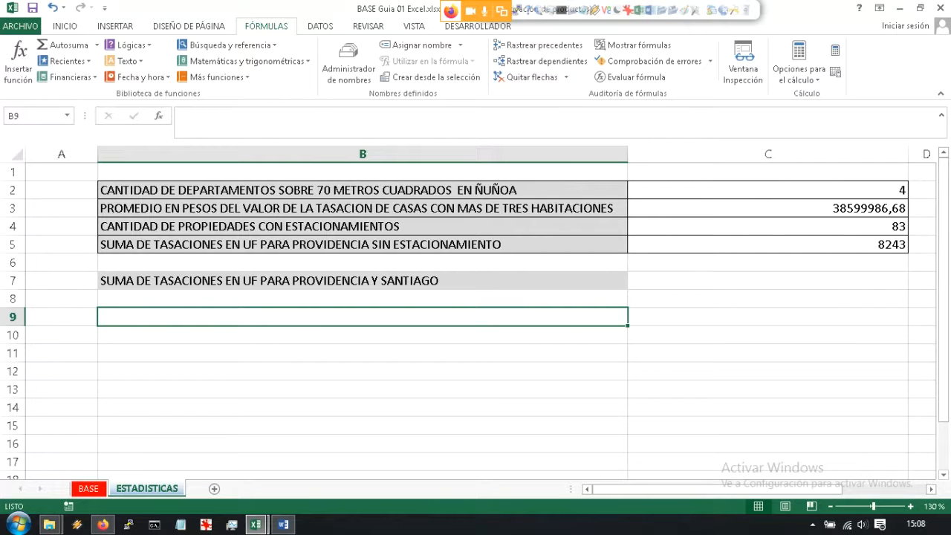
Step: Start a SUMAR.SI.CONJUNTO formula in B9 with the UF appraisals BASE!$I$2:$I$175 as the sum range, using absolute references
text(=)
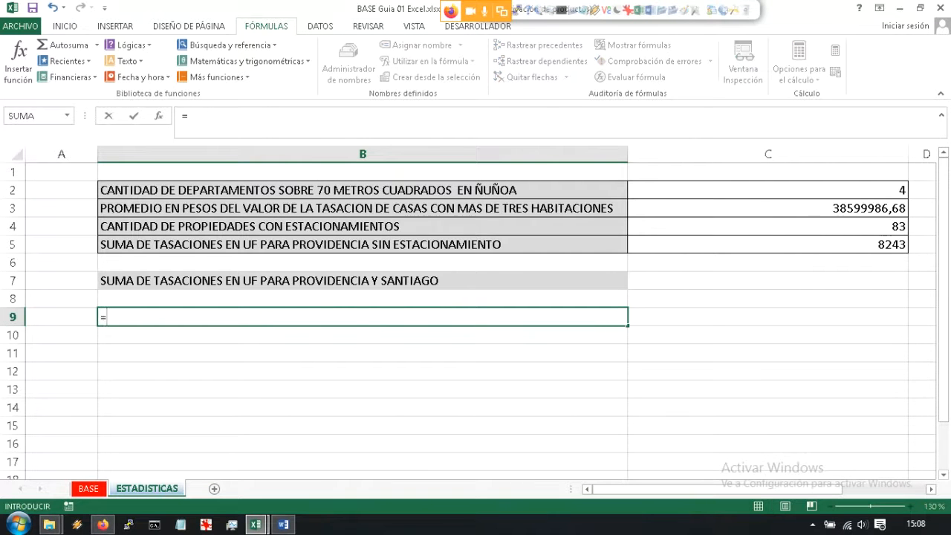
text(SUMAR()
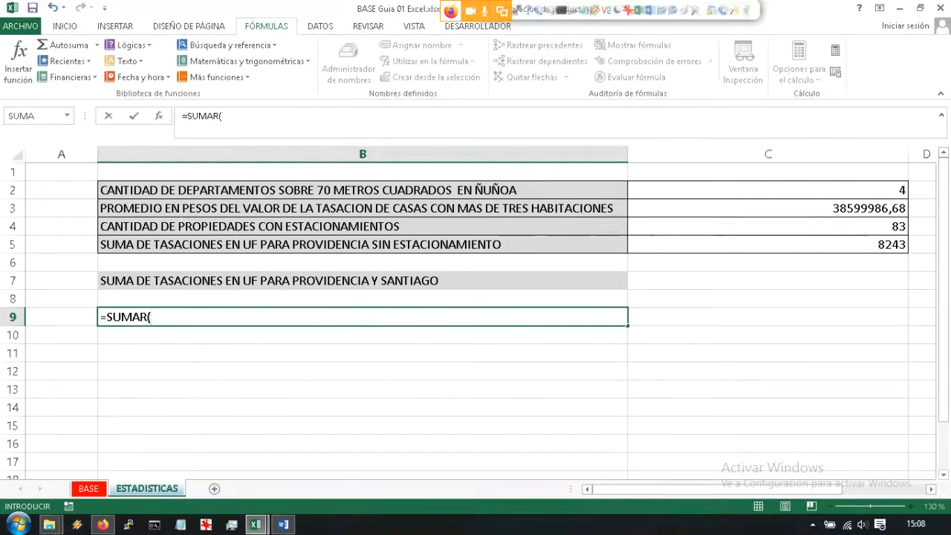
key(BackSpace)
text(.SI)
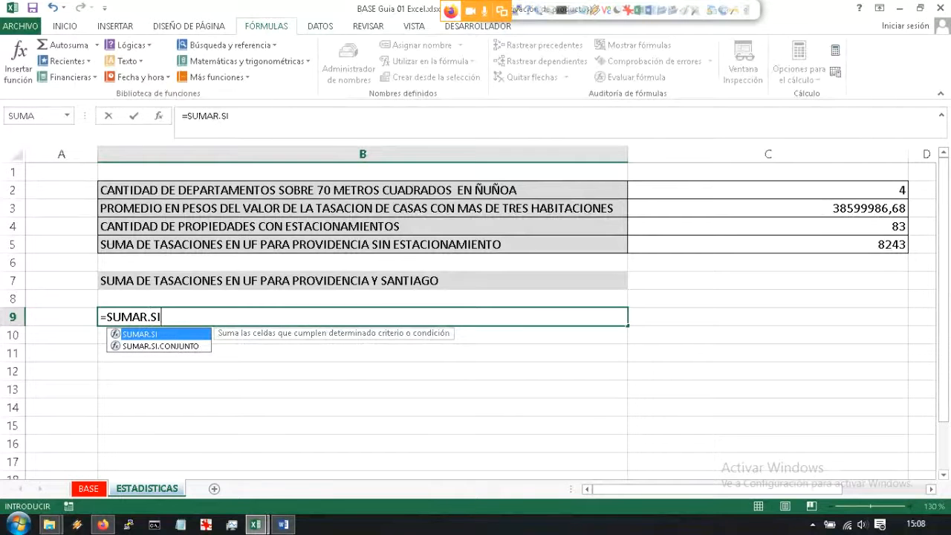
text(.CONJUNTO()
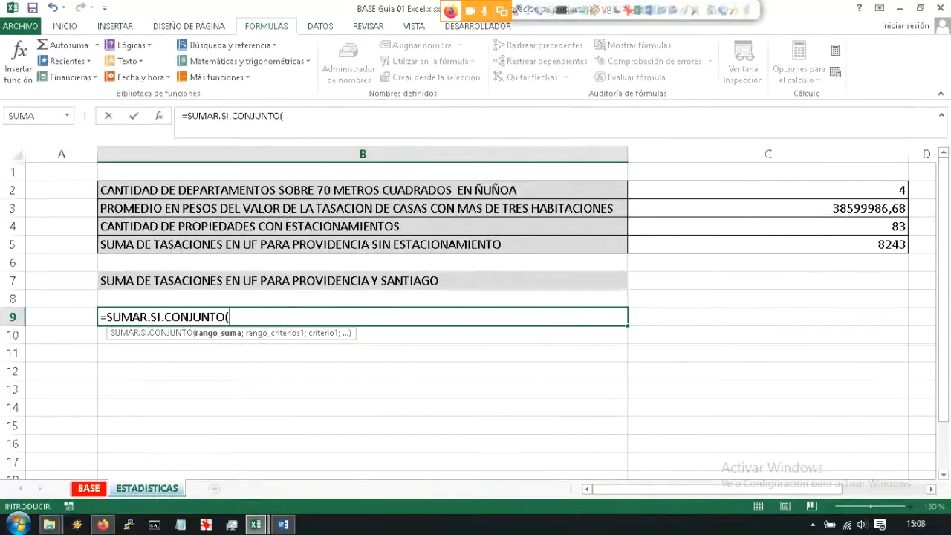
key(ctrl+Page_Up)
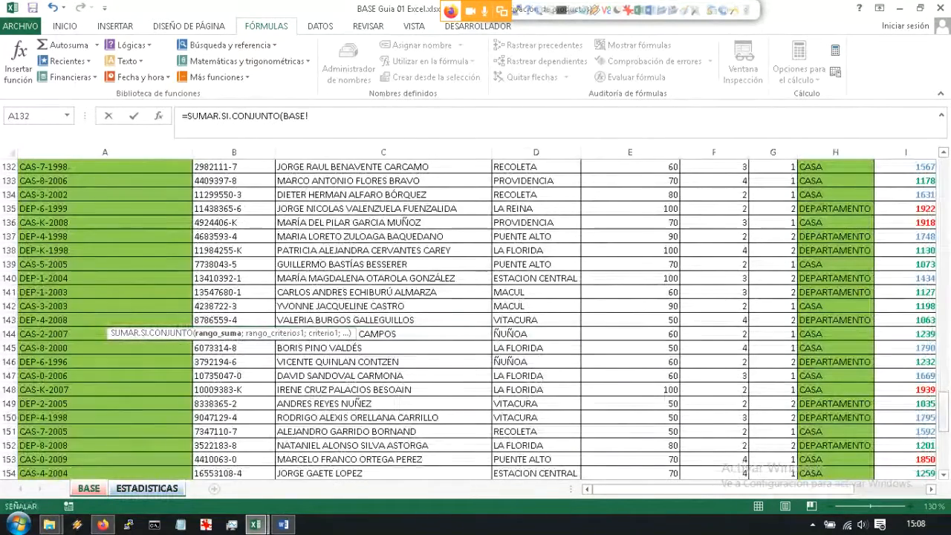
drag(944, 417, 944, 182)
click(905, 181)
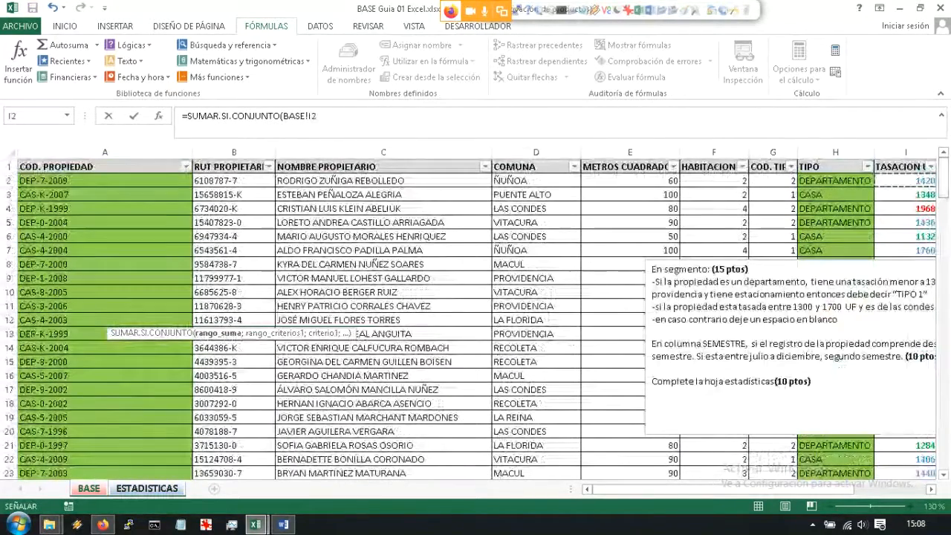
key(ctrl+shift+Down)
key(F4)
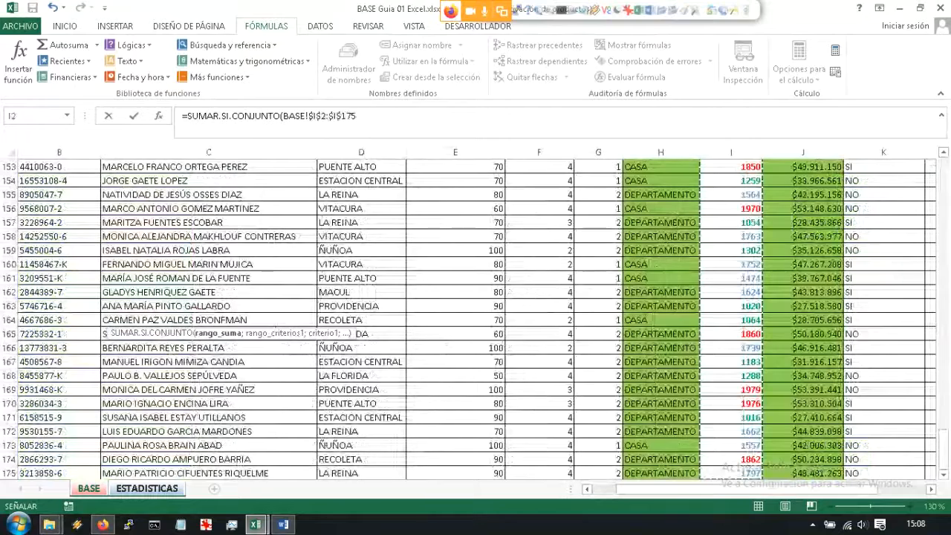
Step: Add the COMUNA column BASE!$D$1:$D$175 as the B9 formula's first criteria range, with absolute references and no stray quotation mark before it
text(;")
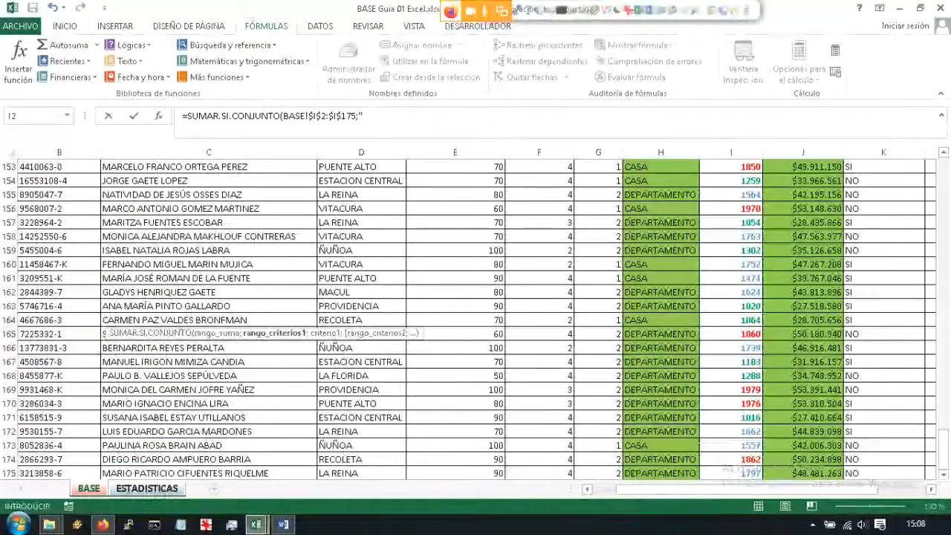
scroll(476, 319, up, 2)
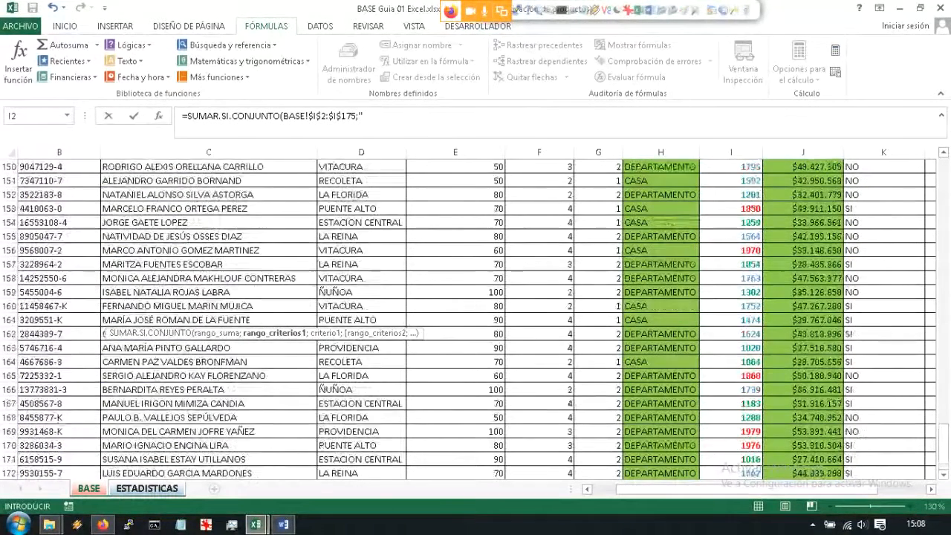
scroll(476, 319, down, 7)
key(Return)
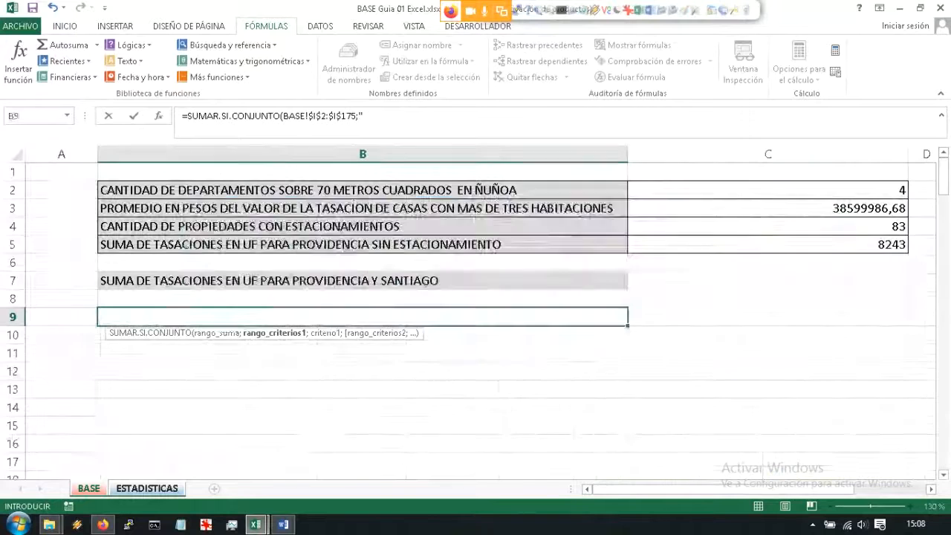
key(Return)
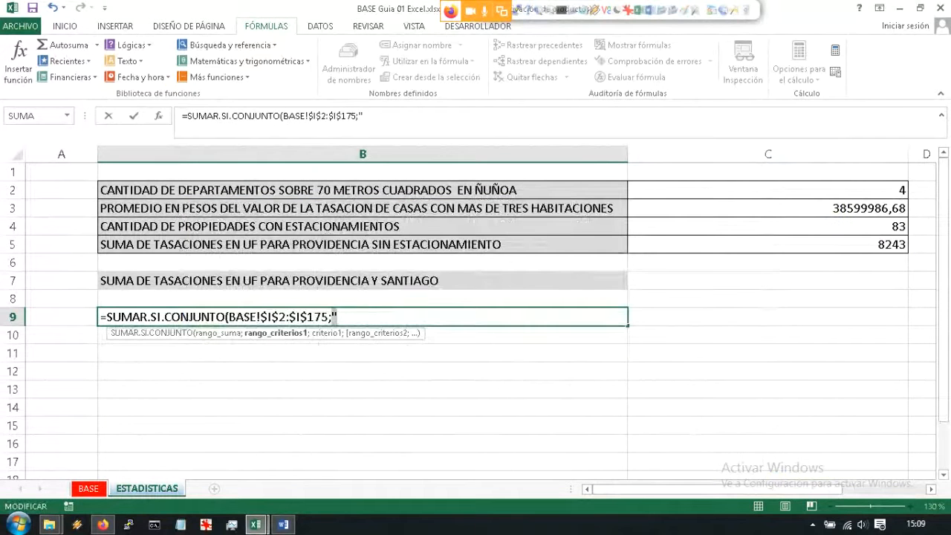
click(365, 116)
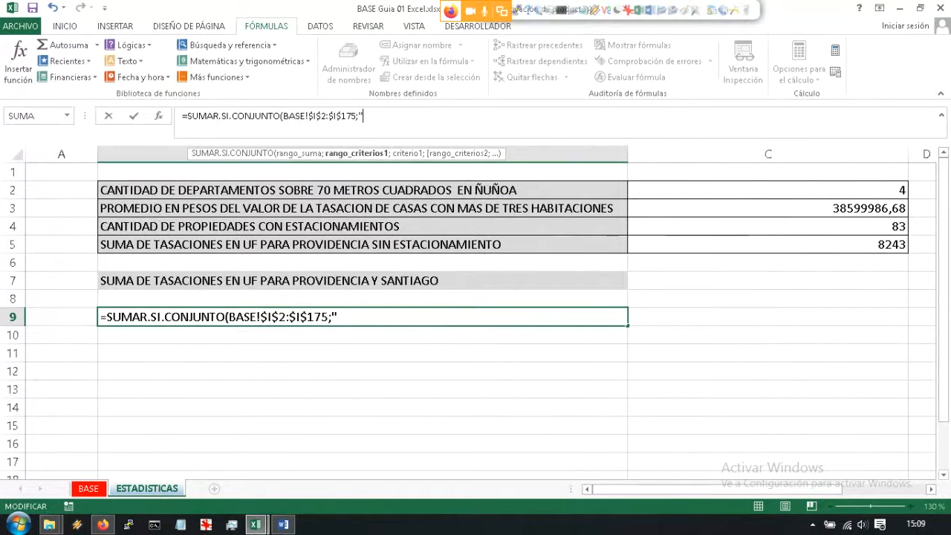
key(BackSpace)
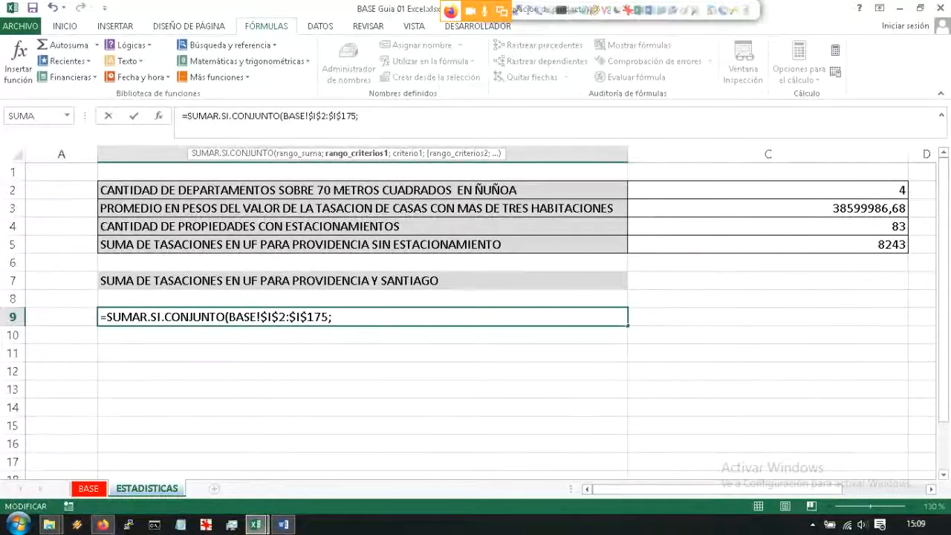
click(88, 488)
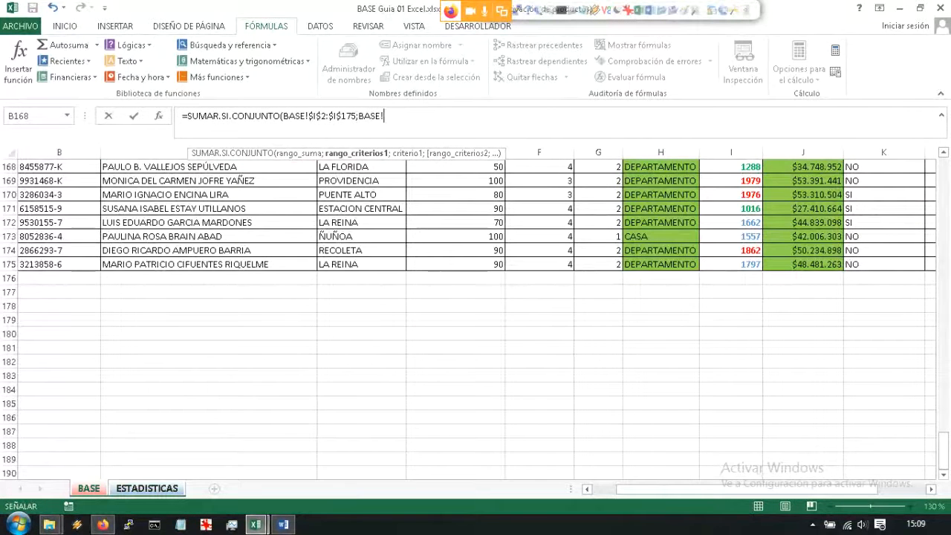
click(362, 265)
key(ctrl+shift+Up)
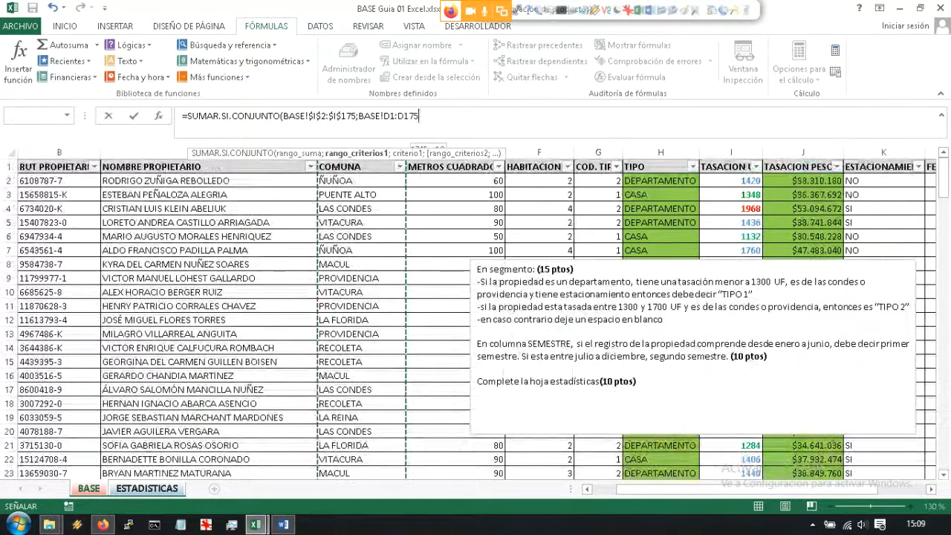
key(F4)
text(;)
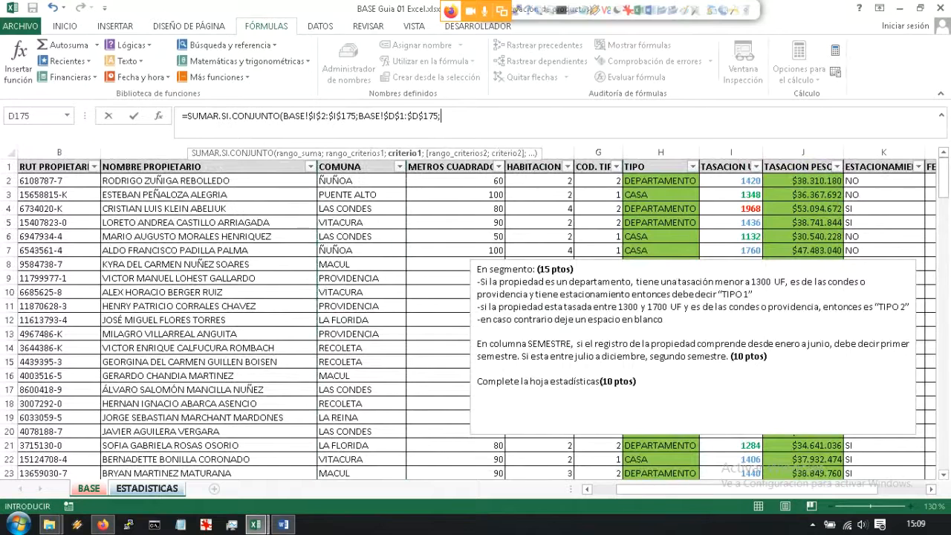
Step: Set the first criterion to "PROVIDENCIA" and append a copy of this range and criterion pair as the second condition
text("PROVIDENCIA")
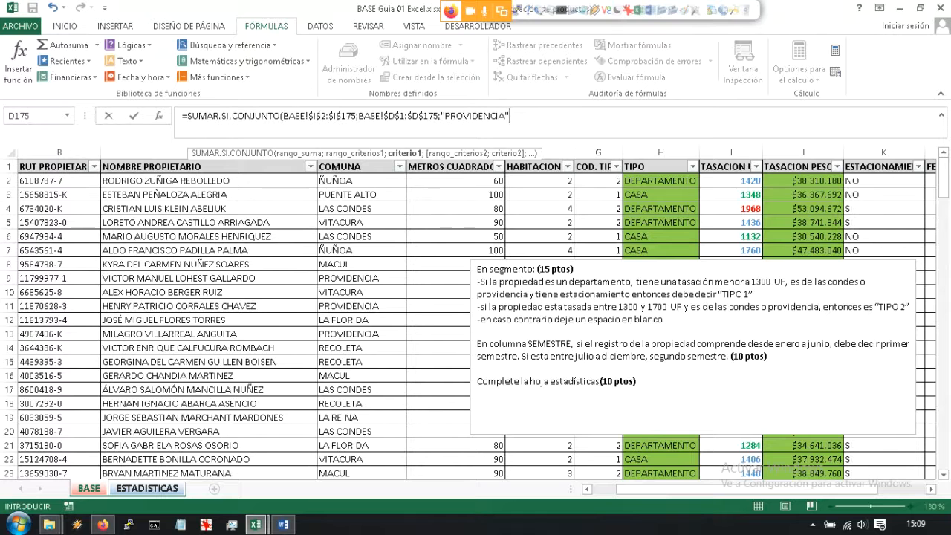
text(;)
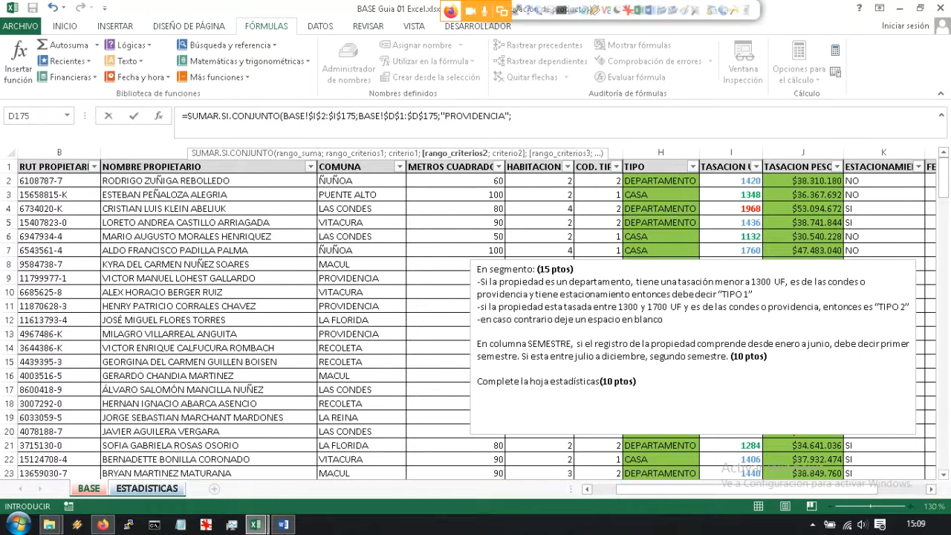
drag(359, 116, 513, 116)
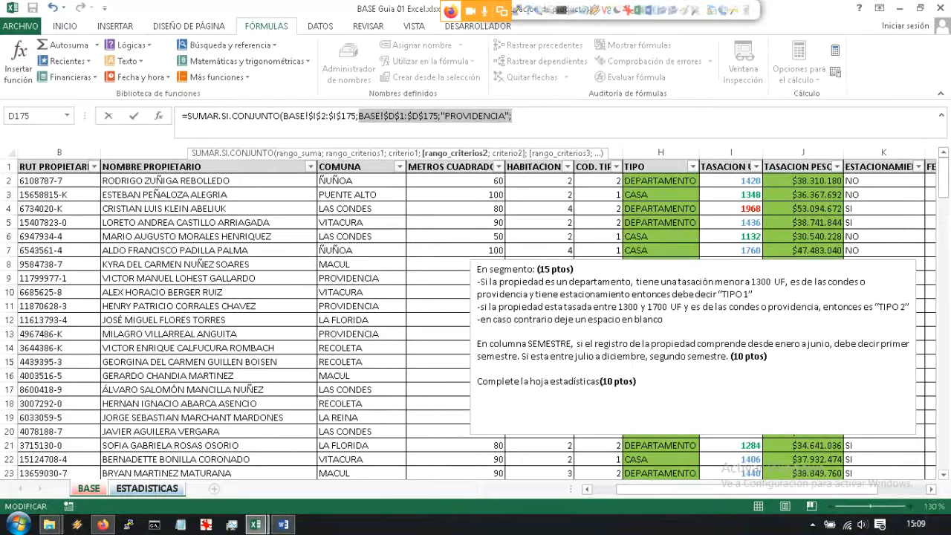
key(ctrl+c)
key(End)
key(ctrl+v)
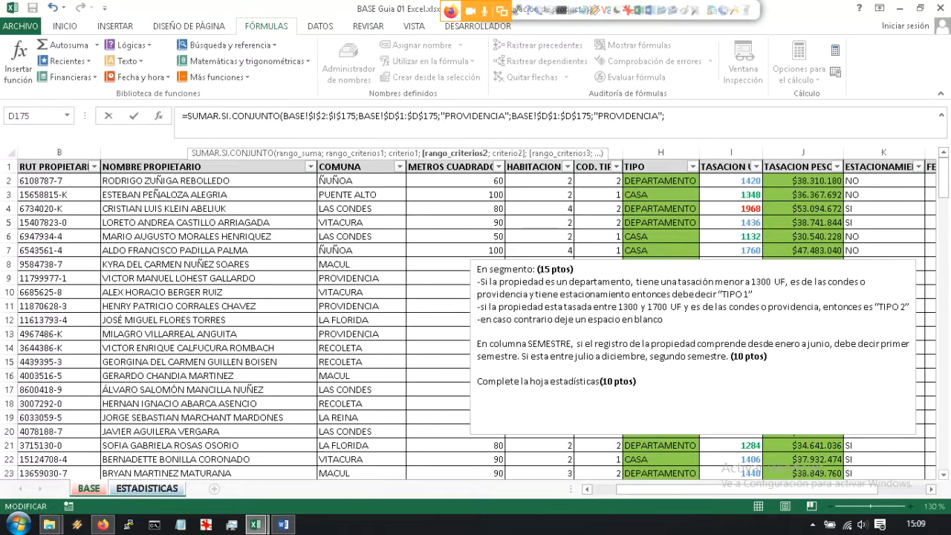
Step: Look through the COMUNA column of the BASE sheet down to its last records for a second comuna
scroll(476, 313, down, 2)
scroll(476, 312, down, 1)
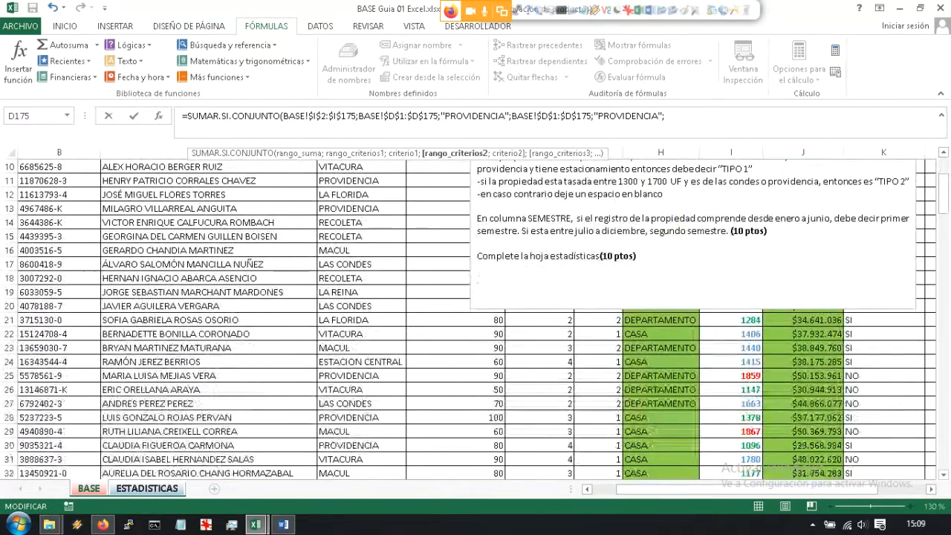
scroll(476, 312, down, 2)
scroll(476, 313, down, 10)
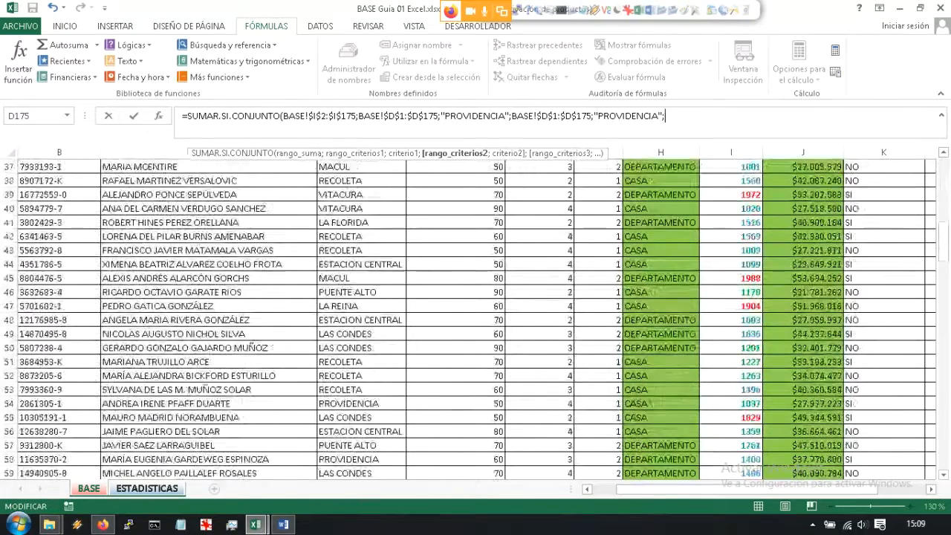
scroll(476, 312, down, 6)
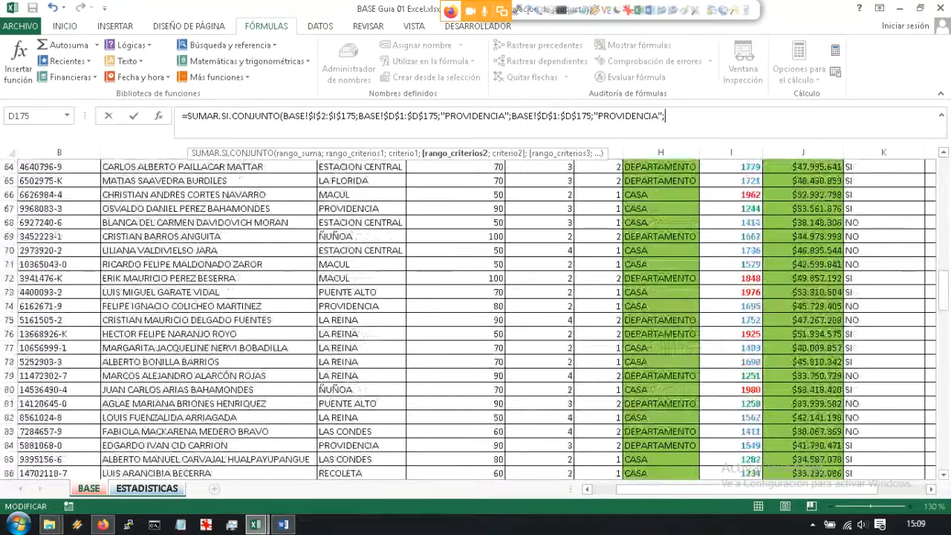
scroll(475, 312, down, 9)
scroll(476, 312, down, 8)
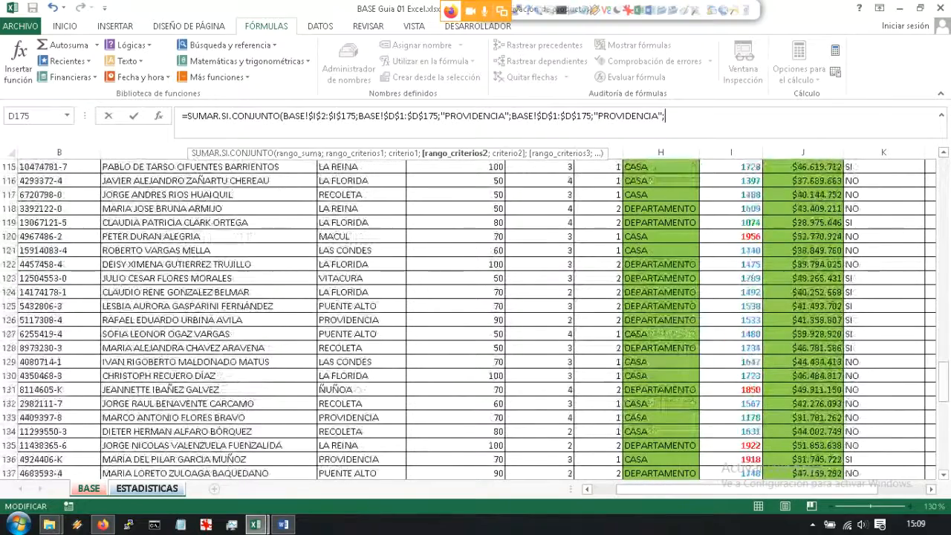
scroll(476, 312, down, 1)
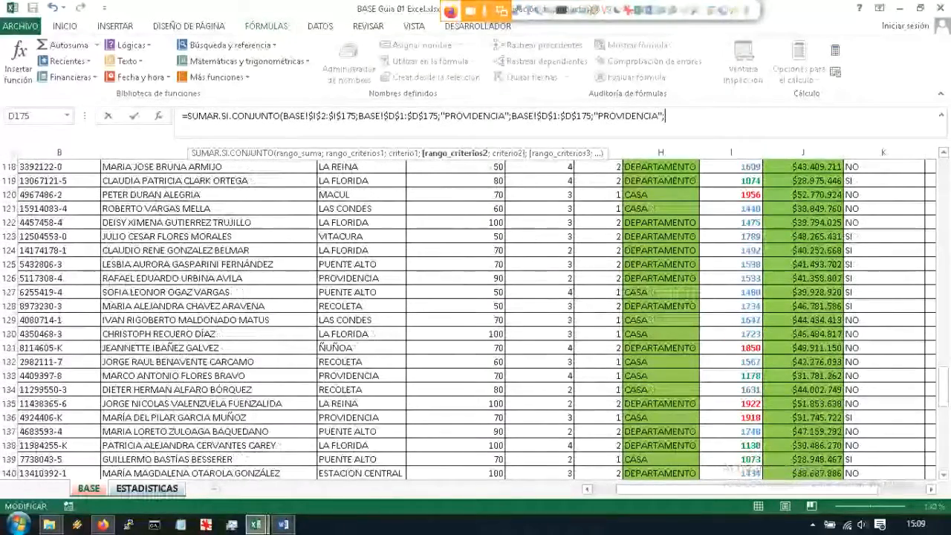
scroll(475, 312, down, 14)
scroll(476, 313, up, 8)
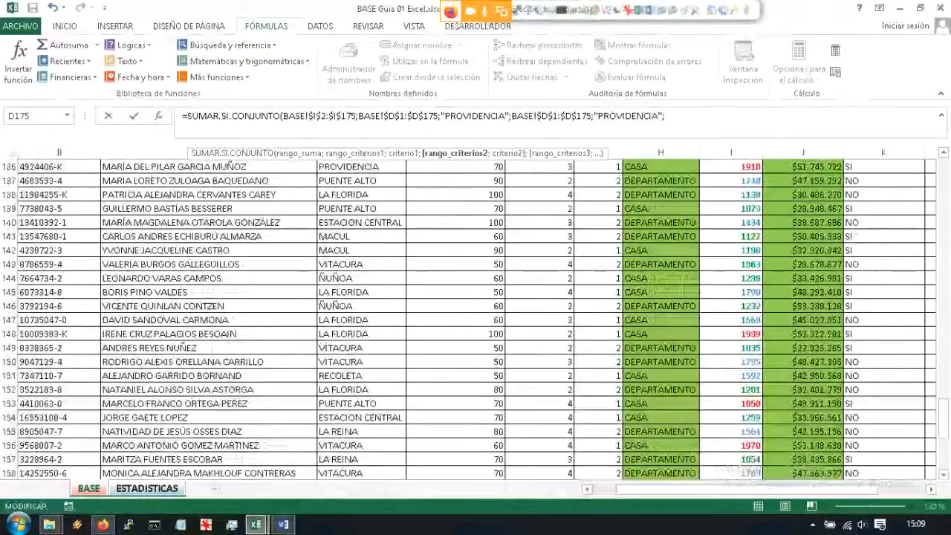
scroll(476, 312, up, 20)
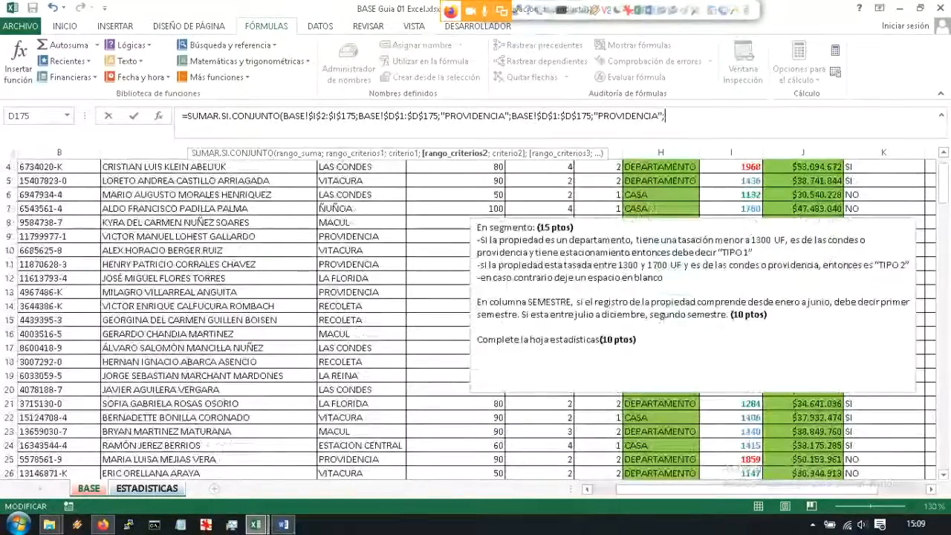
scroll(475, 312, up, 1)
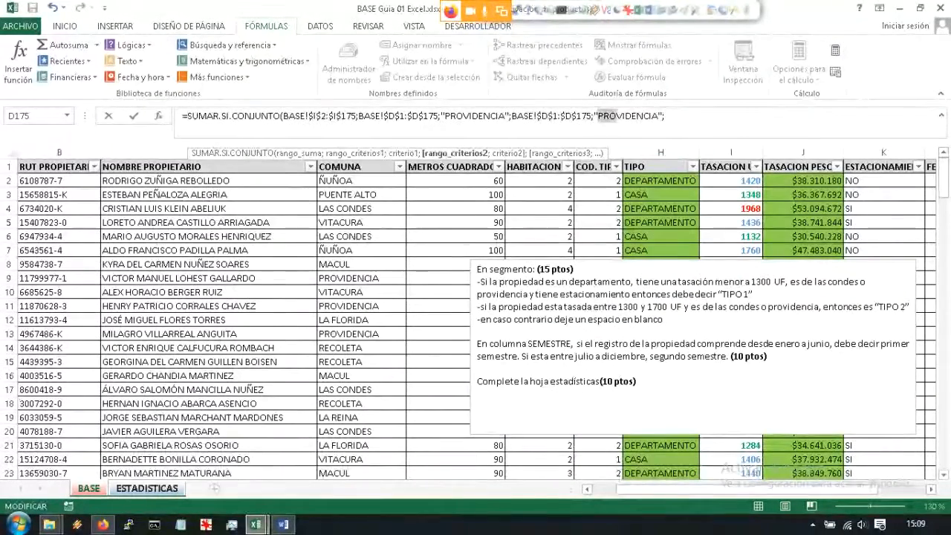
Step: Set the second criterion of the B9 formula to "LA FLORIDA", close its parenthesis and enter the formula
drag(618, 116, 660, 116)
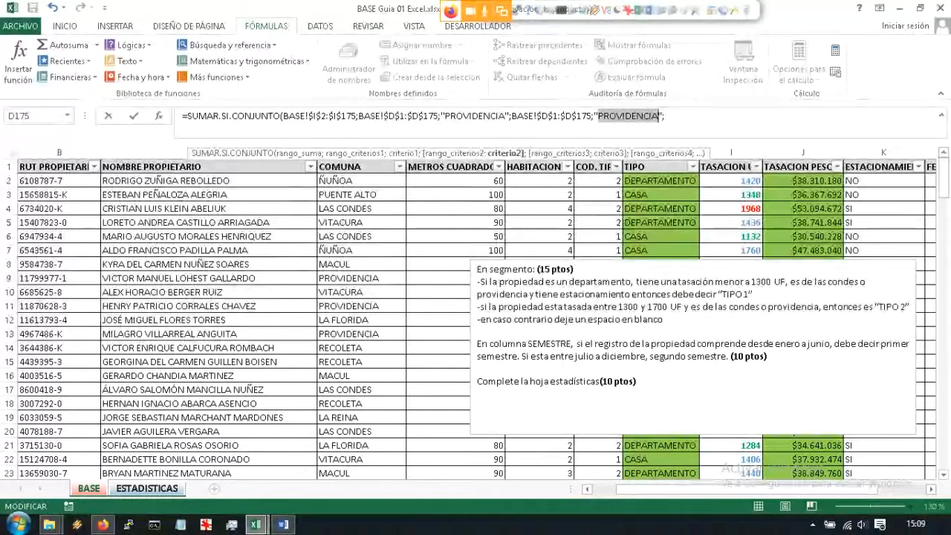
text(LA FLORIDA)
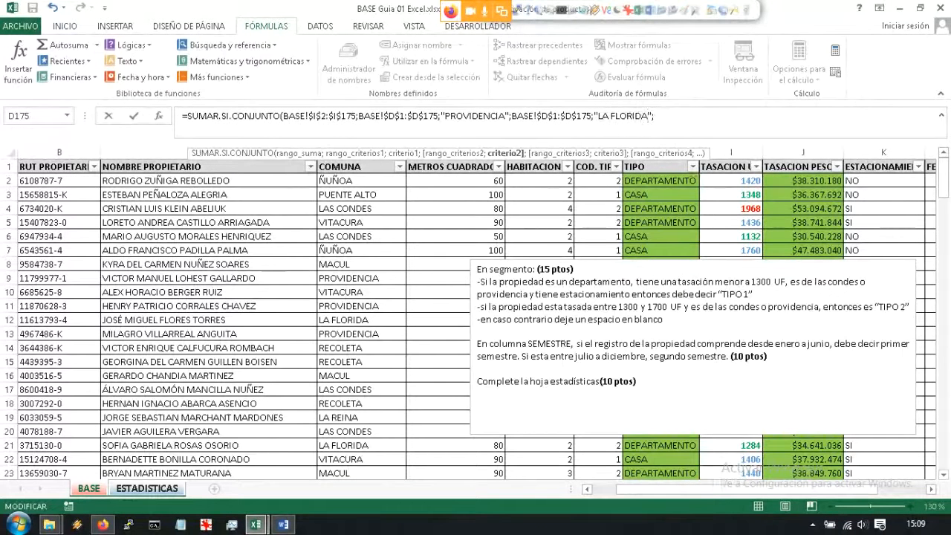
key(BackSpace)
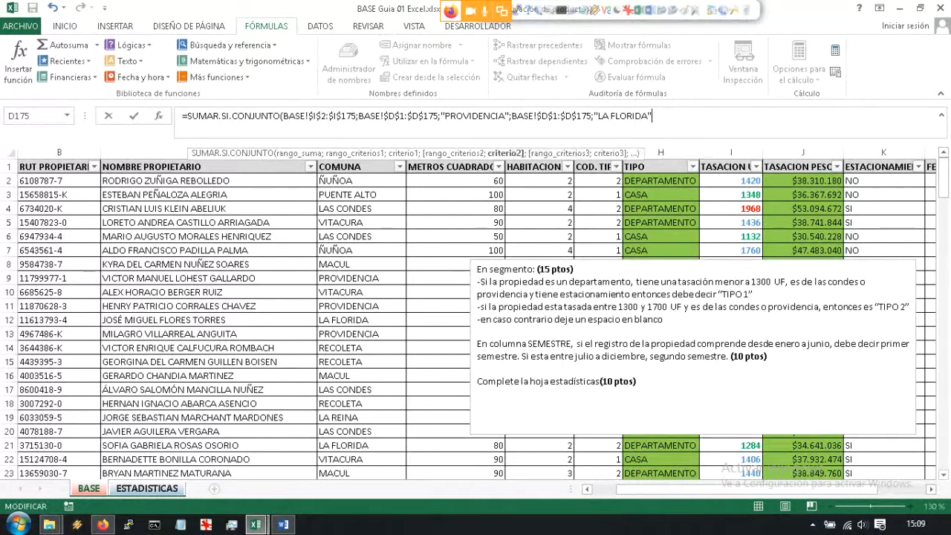
text())
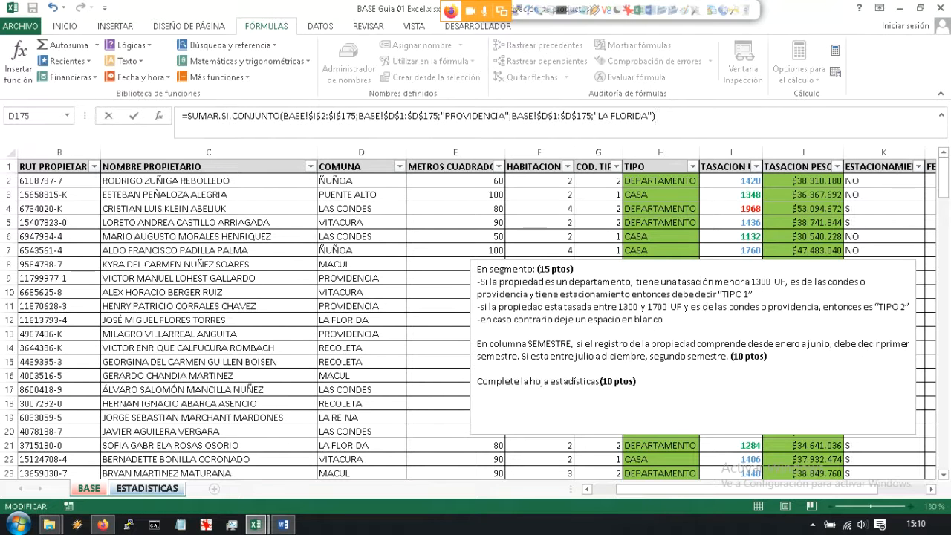
drag(283, 116, 356, 115)
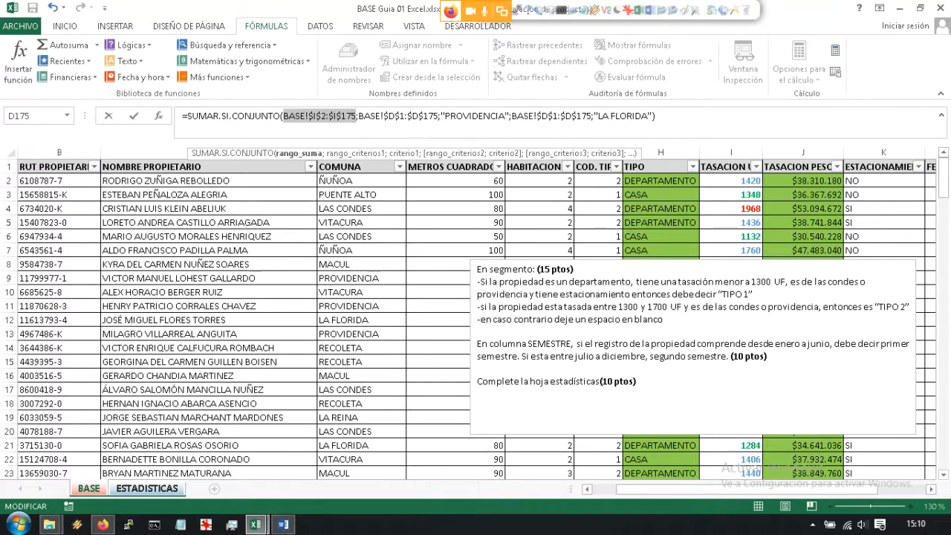
drag(359, 116, 647, 116)
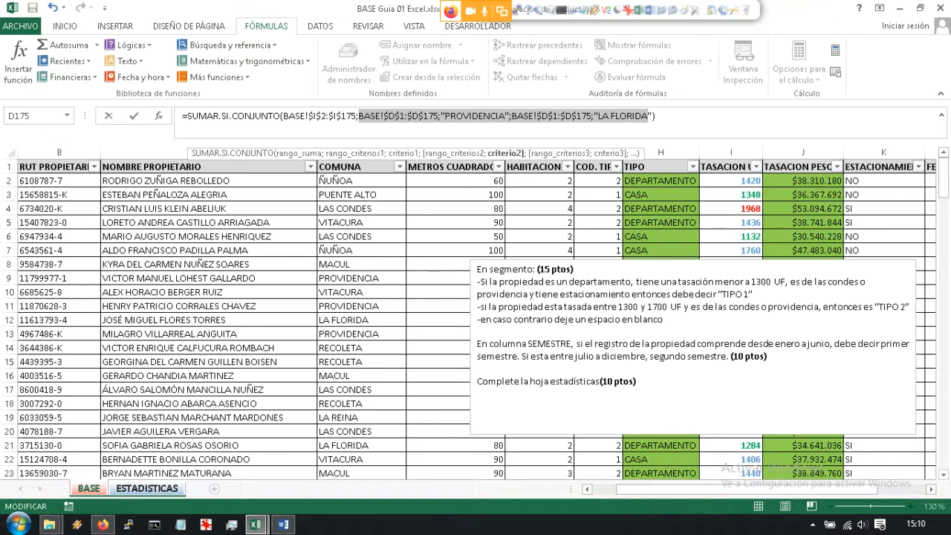
key(Return)
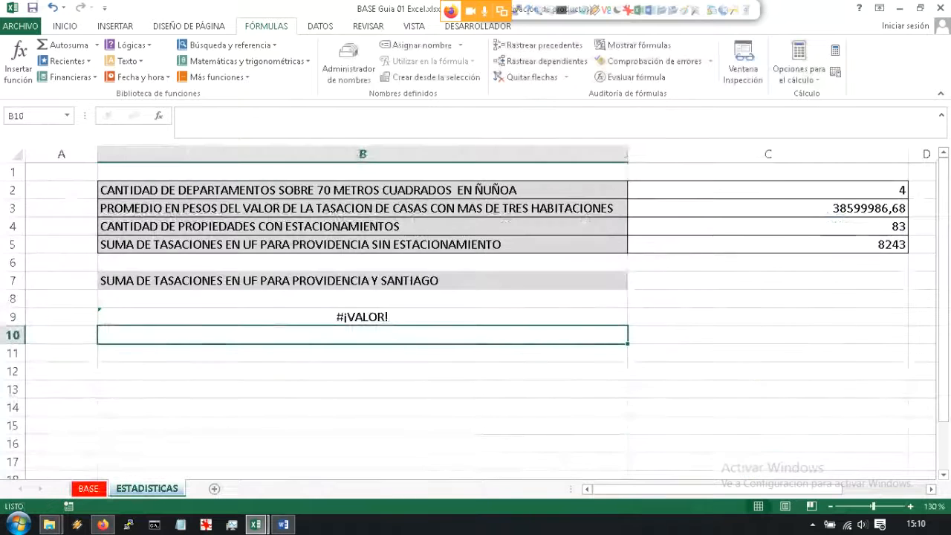
Step: Change both COMUNA criteria ranges in the B9 formula to start at row 2, as BASE!$D$2:$D$175
click(416, 317)
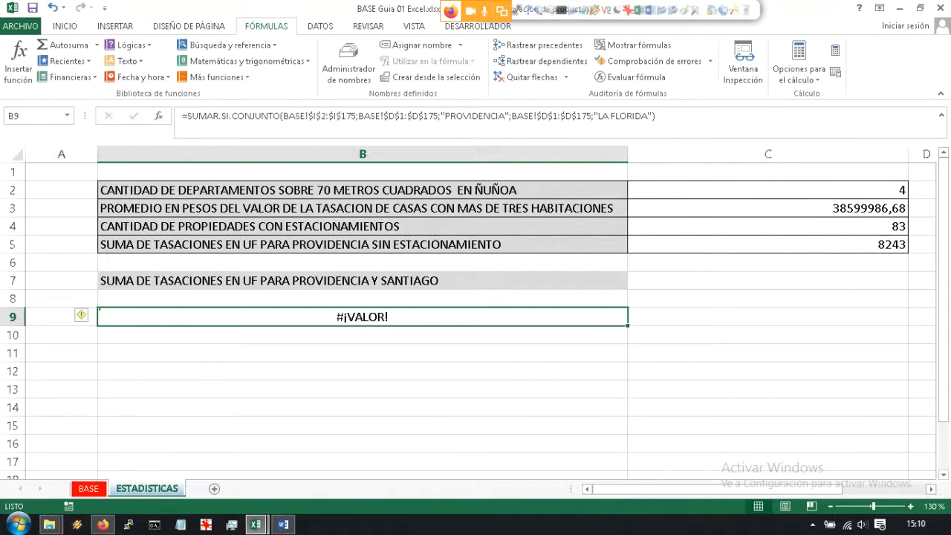
click(463, 116)
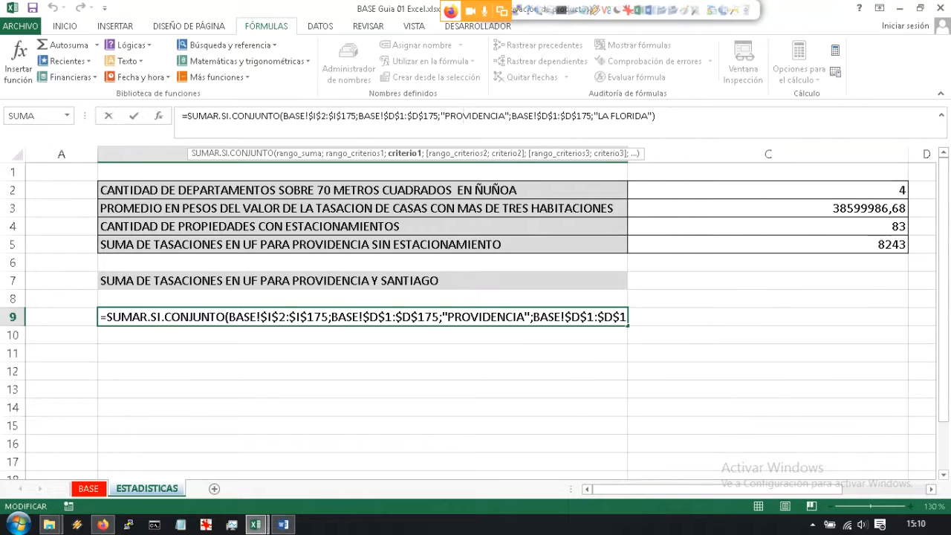
click(322, 116)
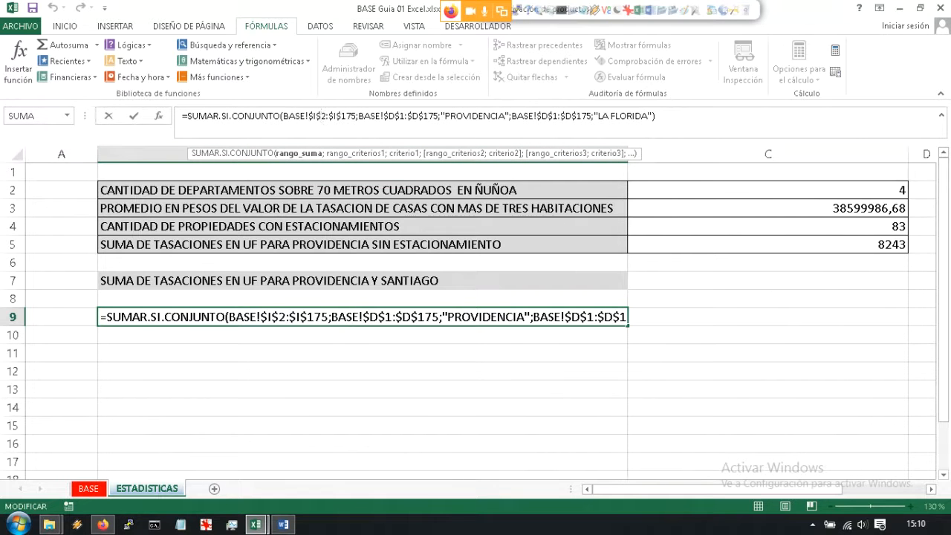
key(shift+Right)
key(shift+Right)
key(shift+Right)
key(shift+Right)
key(shift+Right)
key(shift+Right)
key(shift+Right)
key(shift+Right)
drag(400, 116, 406, 116)
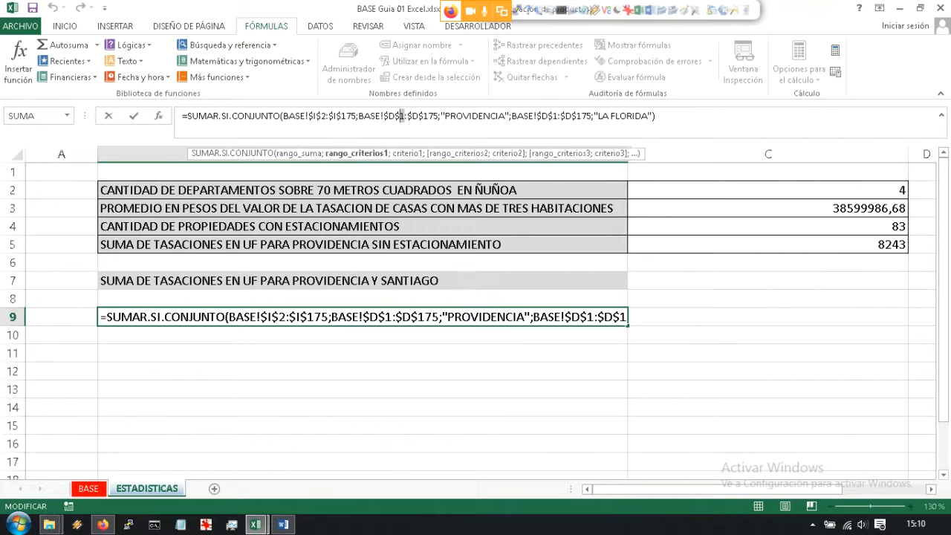
text(2)
drag(553, 116, 559, 116)
text(2)
key(Return)
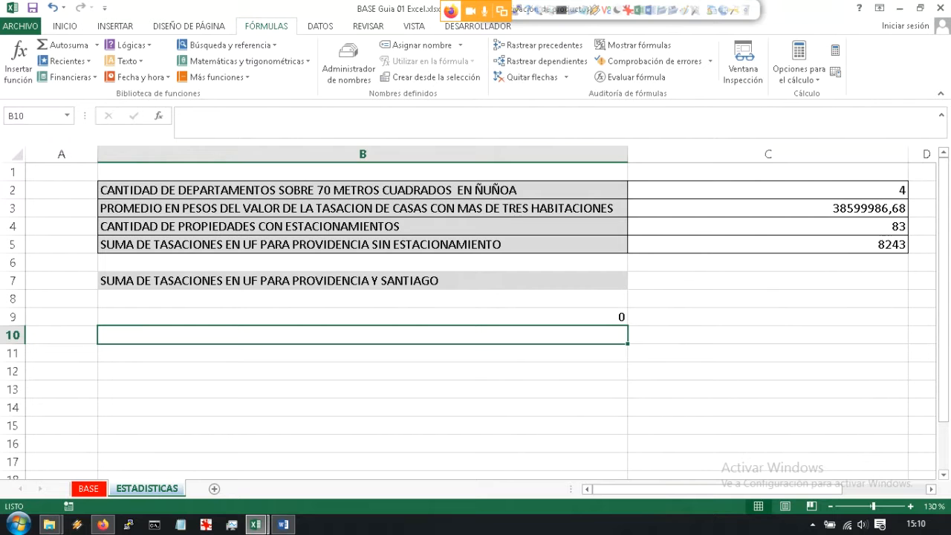
Step: Remove the "LA FLORIDA" range and criterion from the B9 formula, keeping only the "PROVIDENCIA" condition, and enter it
key(Up)
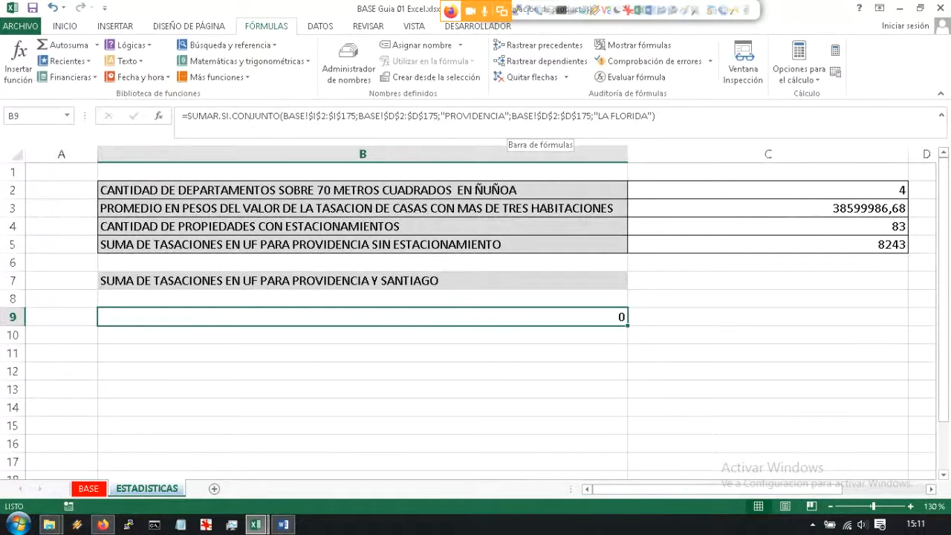
click(510, 116)
drag(510, 116, 657, 116)
key(Delete)
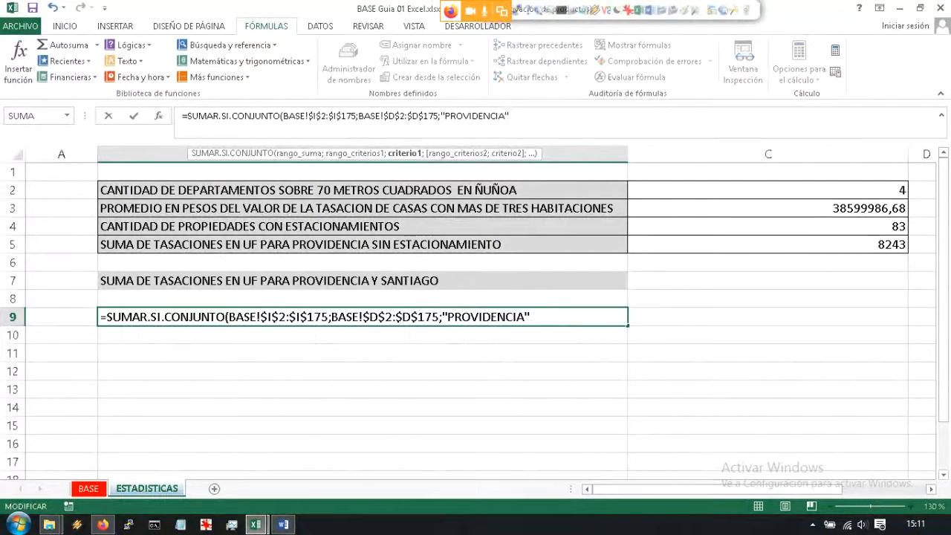
text())
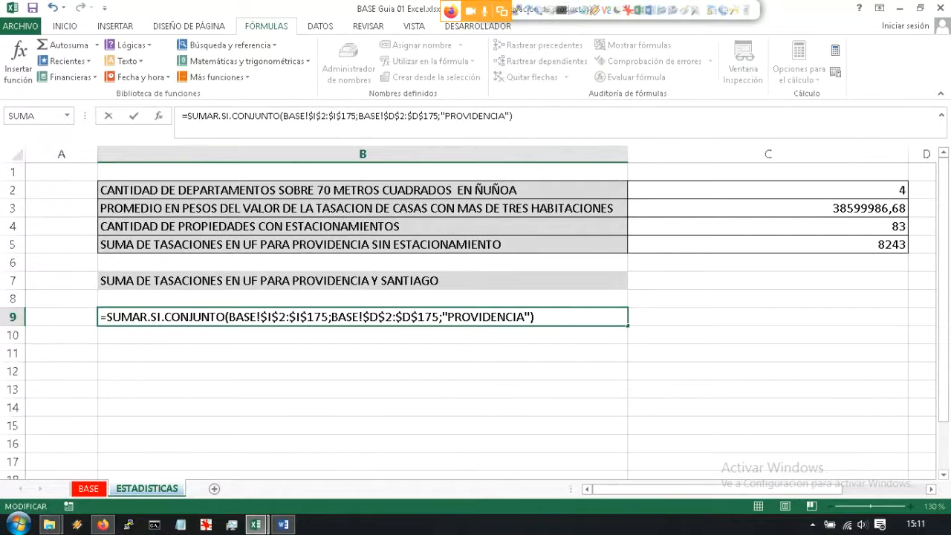
key(Return)
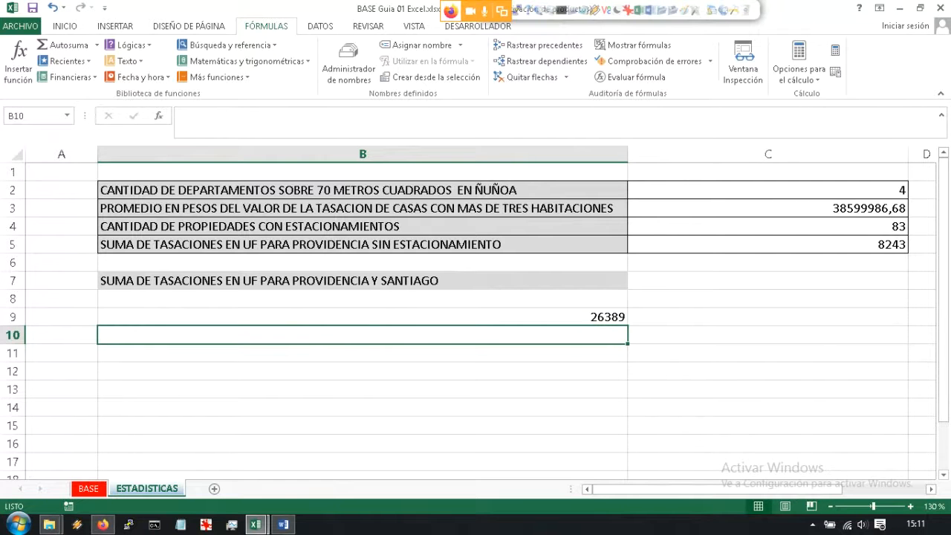
Step: Add a copy of the whole SUMAR.SI.CONJUNTO function to the end of the B9 formula, joined with a plus sign
click(362, 318)
drag(518, 117, 187, 117)
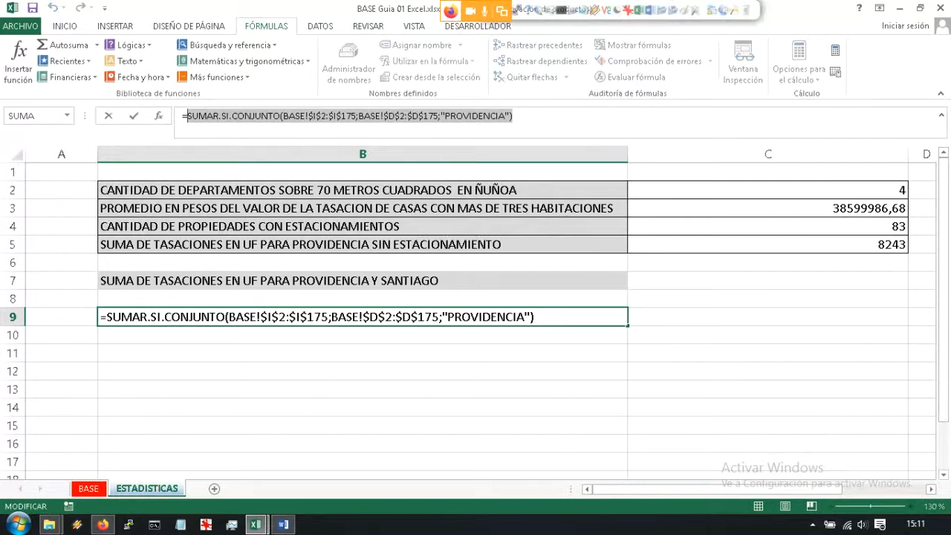
key(ctrl+c)
click(514, 117)
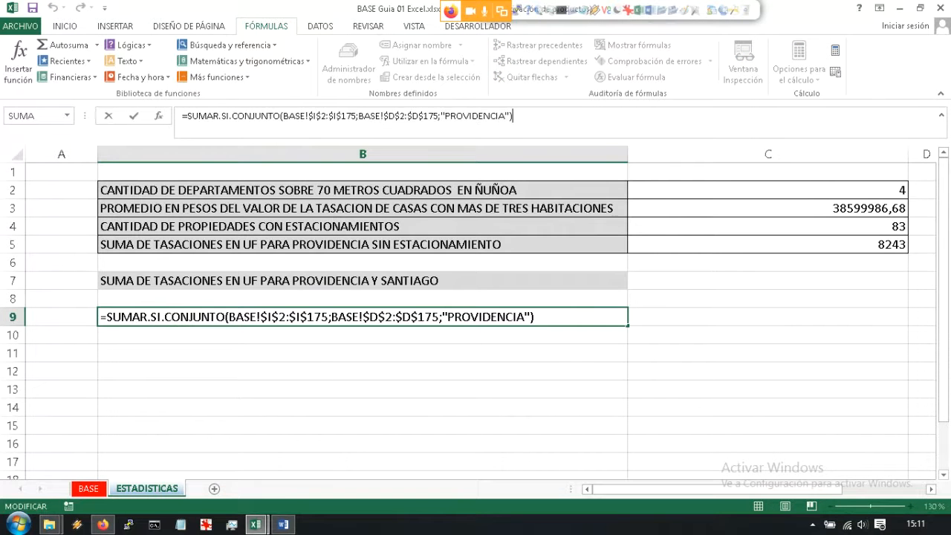
text(+)
key(ctrl+v)
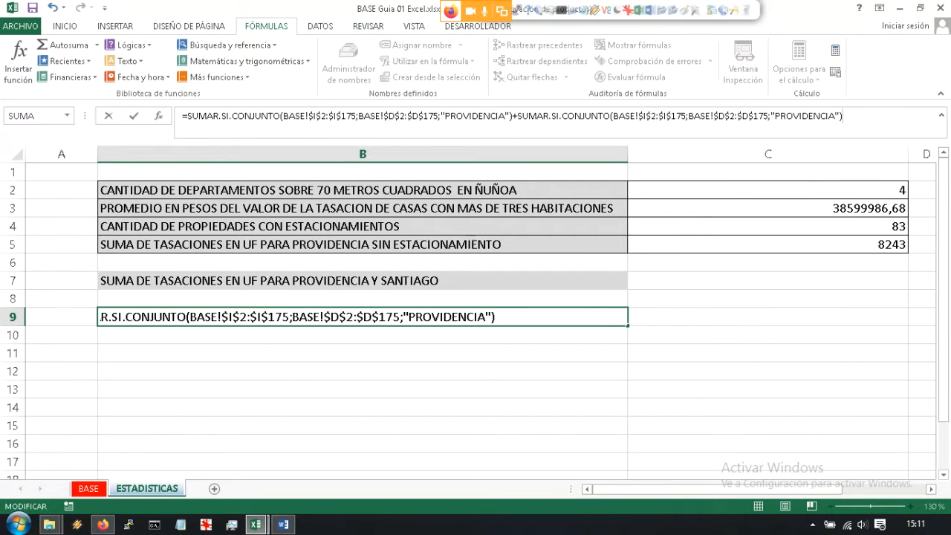
Step: Set the criterion of the second SUMAR.SI.CONJUNTO in B9 to "LA FLORIDA" and enter the formula
drag(775, 117, 836, 117)
key(Delete)
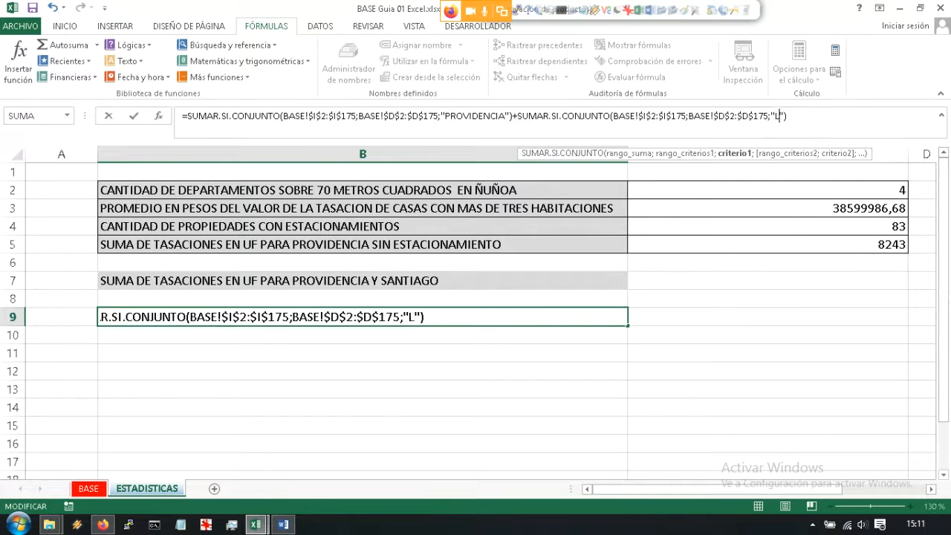
text(LA FLORIDA)
key(Return)
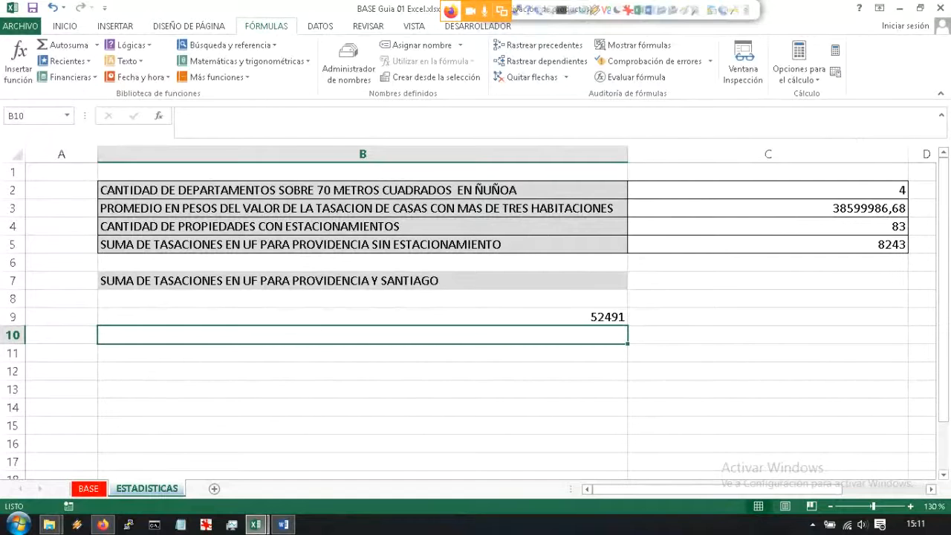
Step: Change the label in B7 to "SUMA DE TASACIONES EN UF PARA PROVIDENCIA Y LA FLORIDA"
click(363, 281)
drag(403, 116, 448, 116)
text(L)
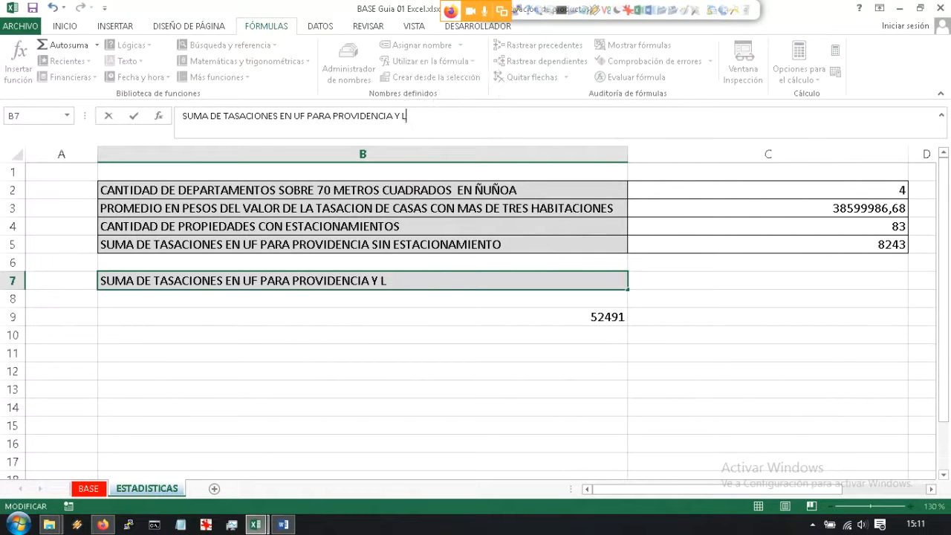
text(A FLORID)
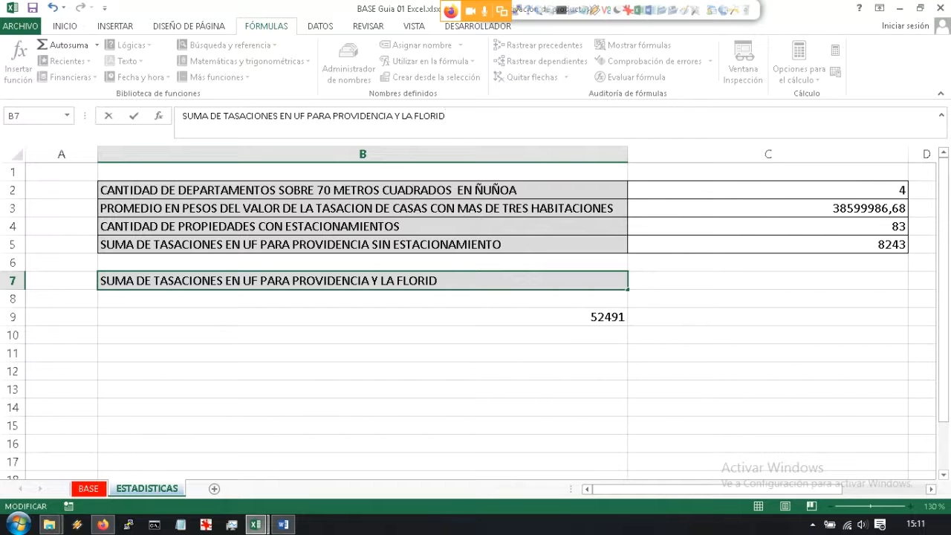
text(A)
key(Return)
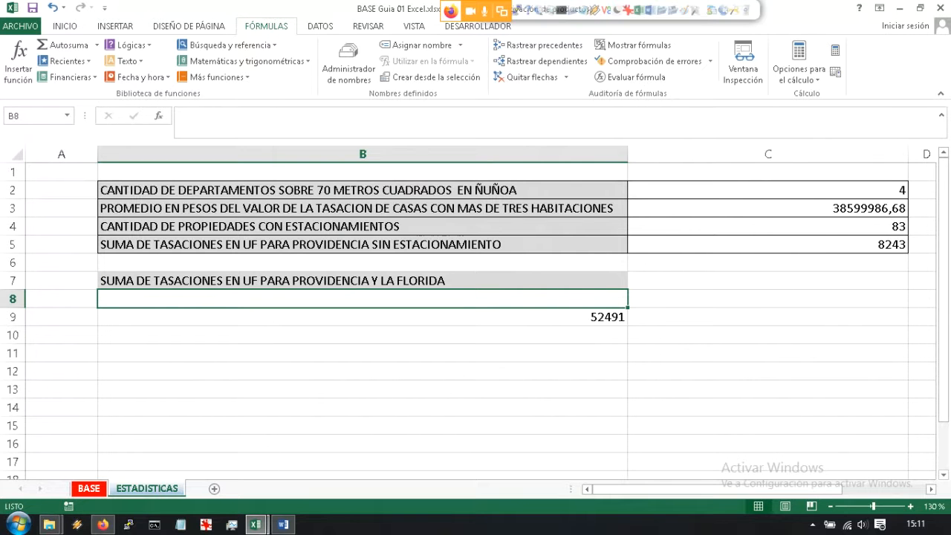
Step: Open the SEMESTRE formula in cell N2 of the BASE sheet to examine it
click(88, 488)
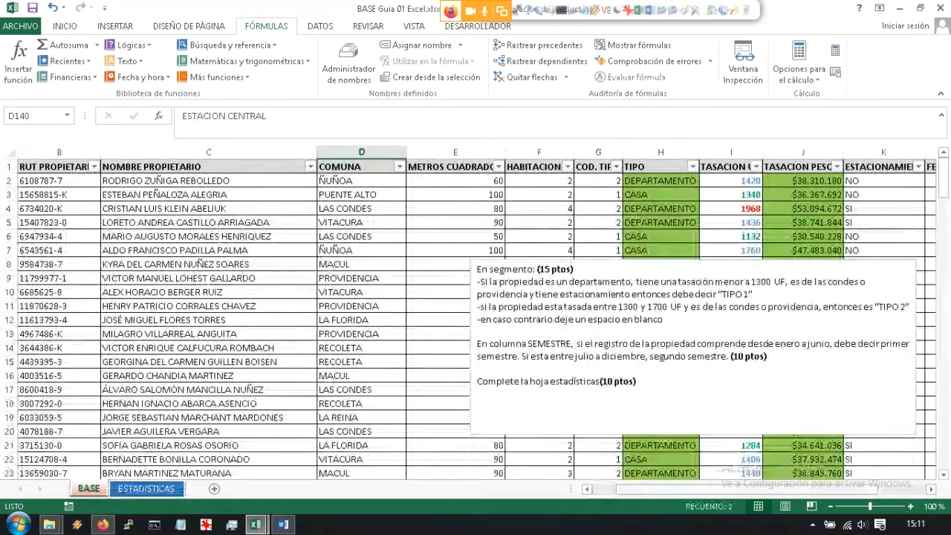
scroll(476, 312, right, 2)
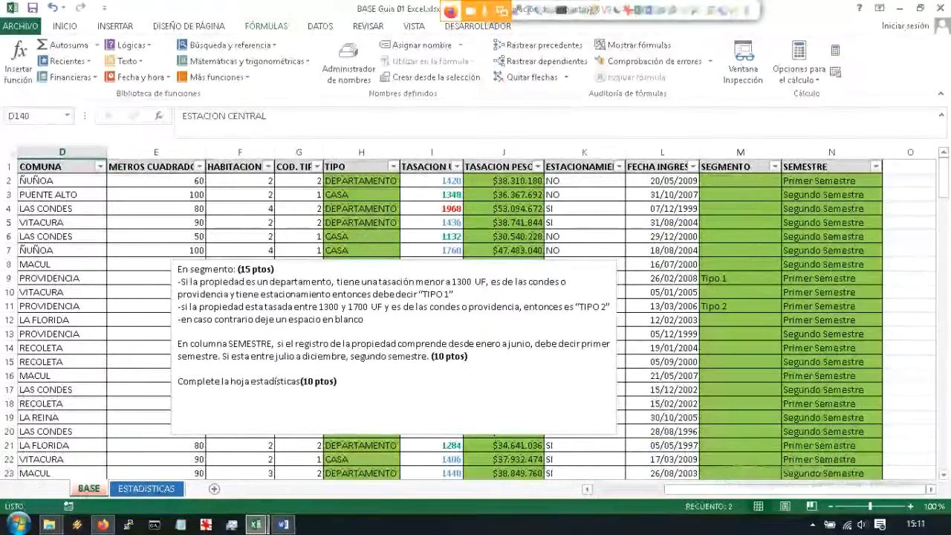
click(832, 181)
key(F2)
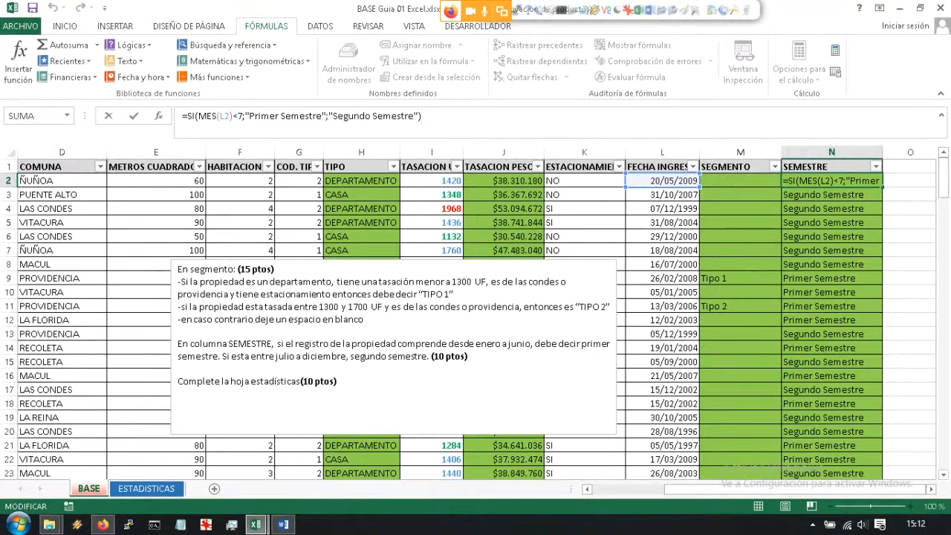
Step: Compare the SEMESTRE instructions in the text box with the MES(L2)<7 condition of the formula in N2
click(289, 344)
drag(330, 344, 351, 345)
click(449, 344)
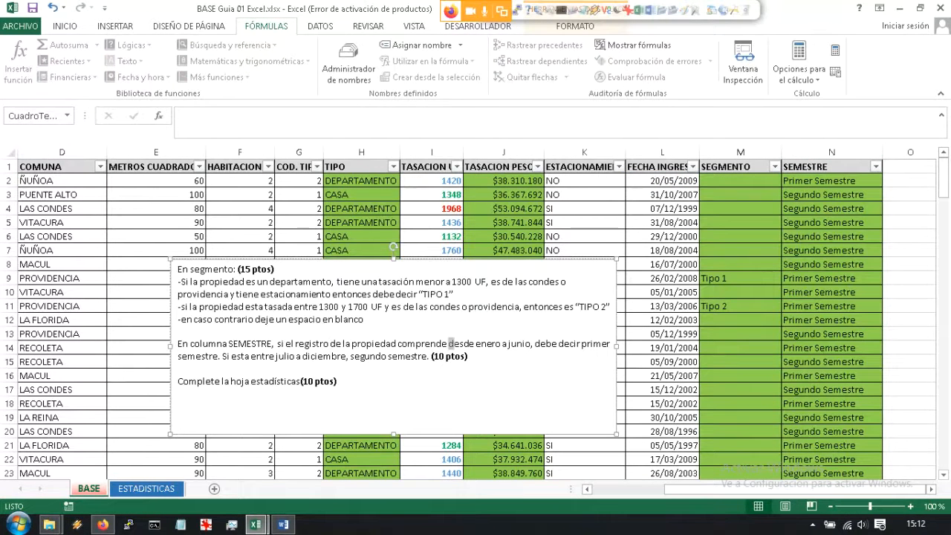
click(502, 345)
click(832, 181)
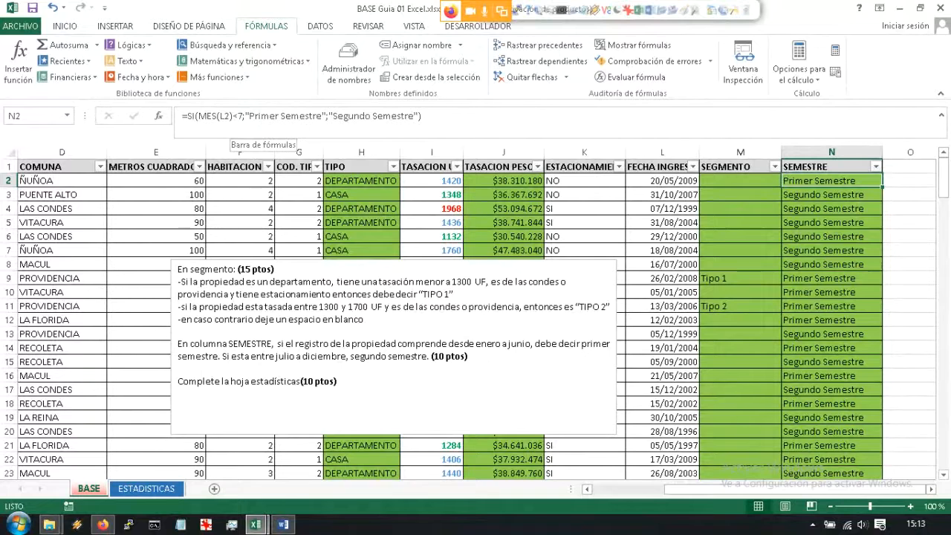
click(421, 116)
drag(199, 115, 242, 116)
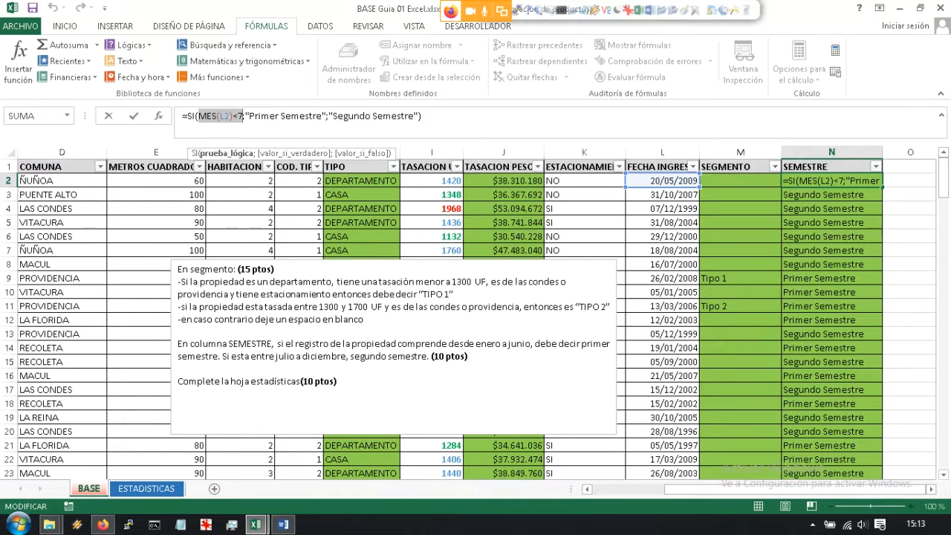
click(237, 116)
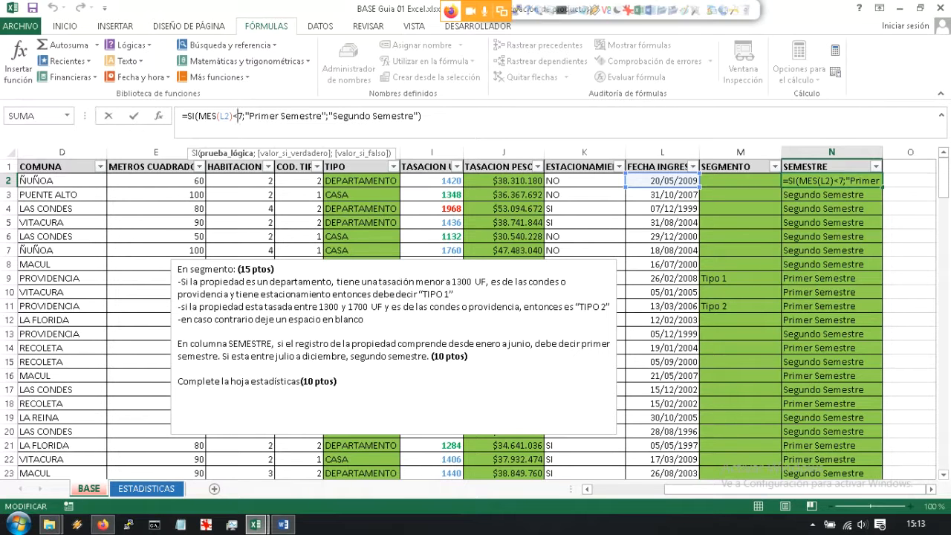
Step: Delete the exercise instructions text box from the BASE sheet
click(393, 344)
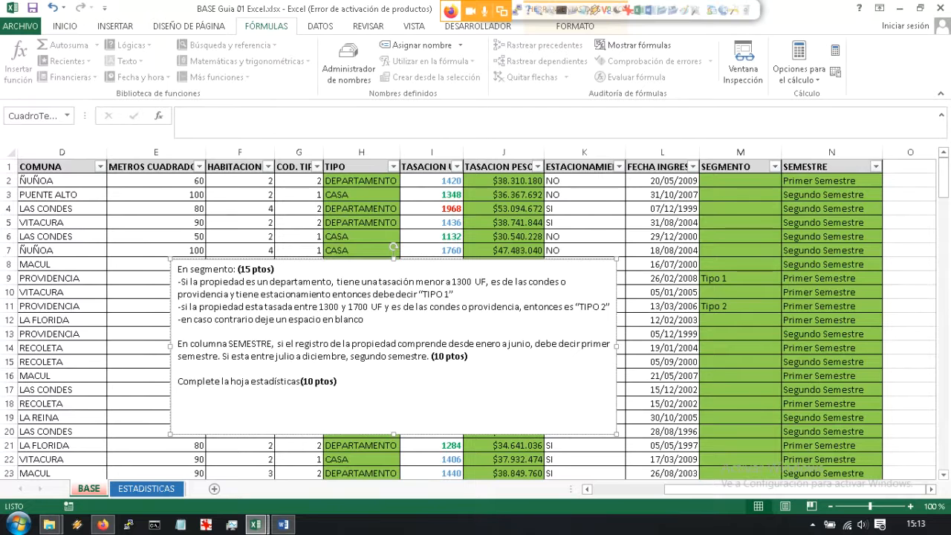
key(Delete)
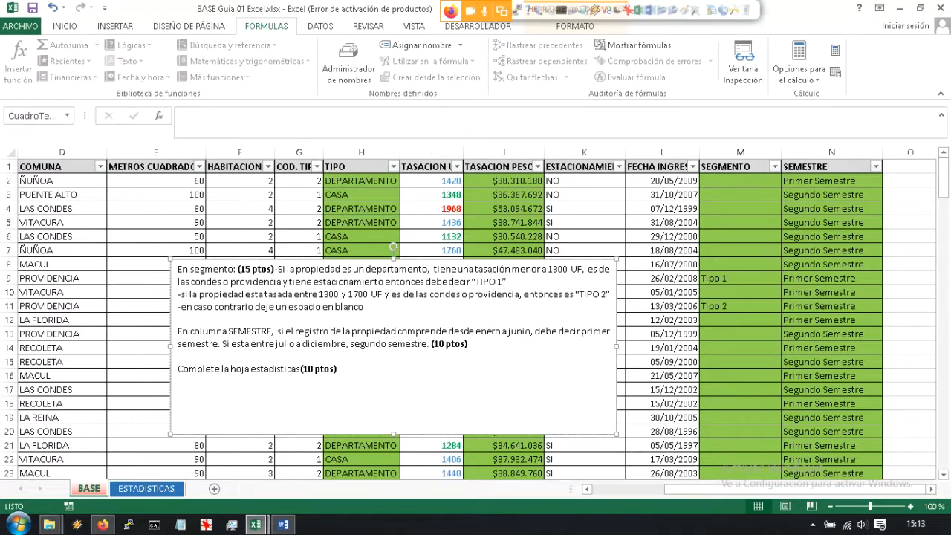
key(Delete)
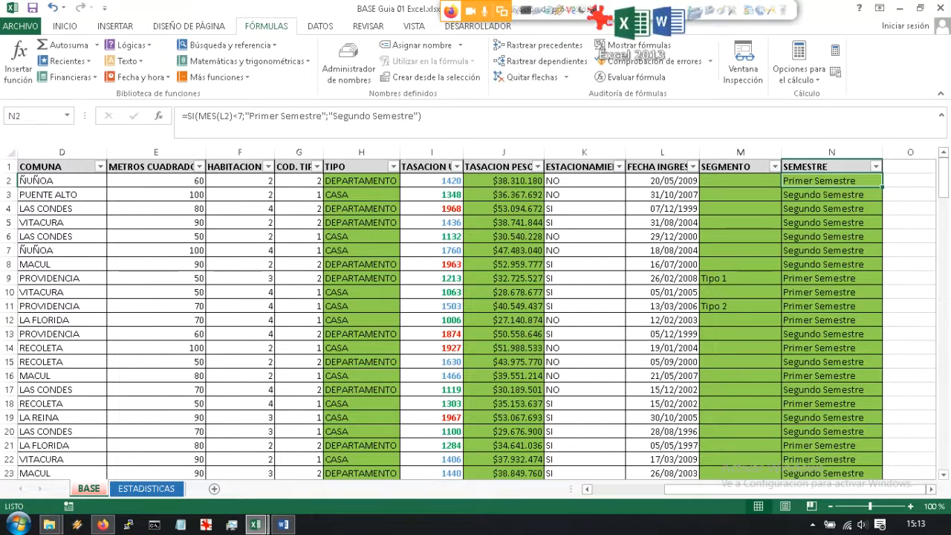
click(576, 24)
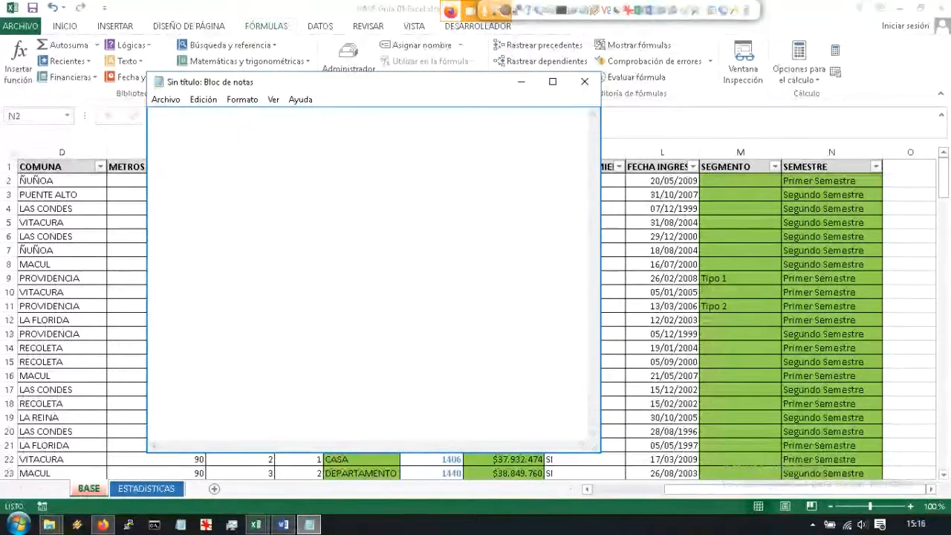
click(522, 81)
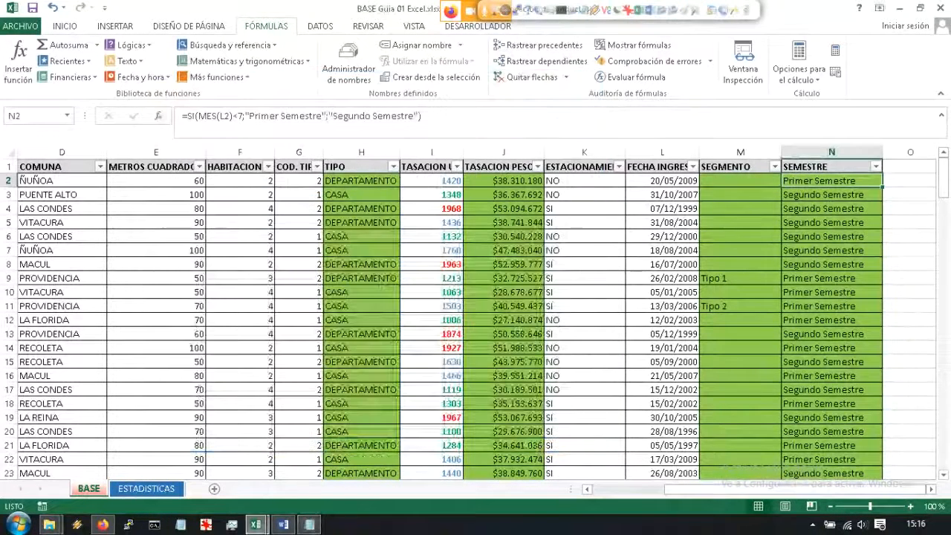
click(102, 525)
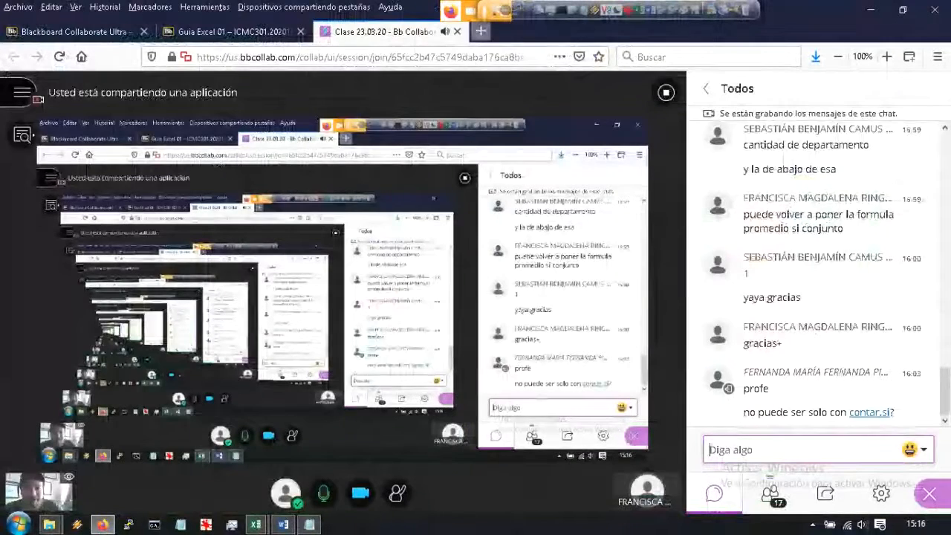
click(481, 32)
text(WWW.FL)
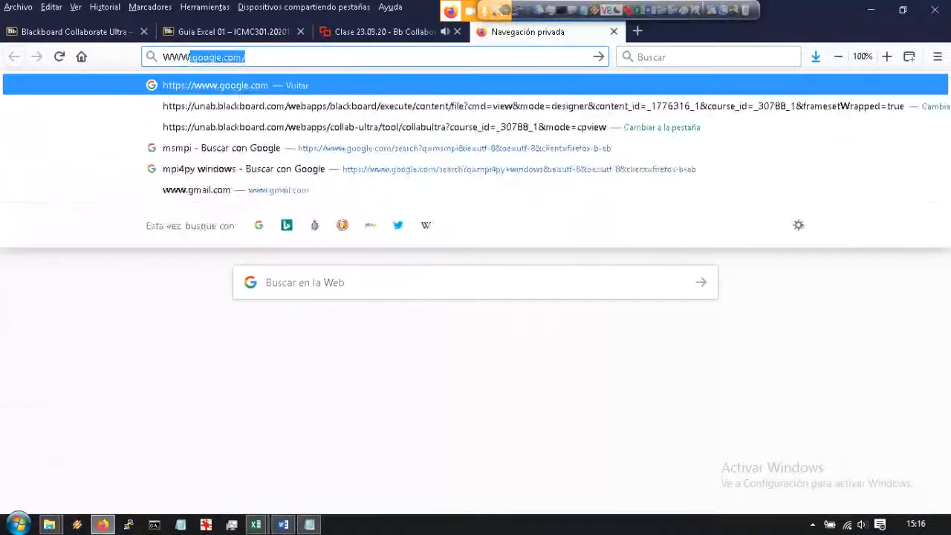
text(OW.CL)
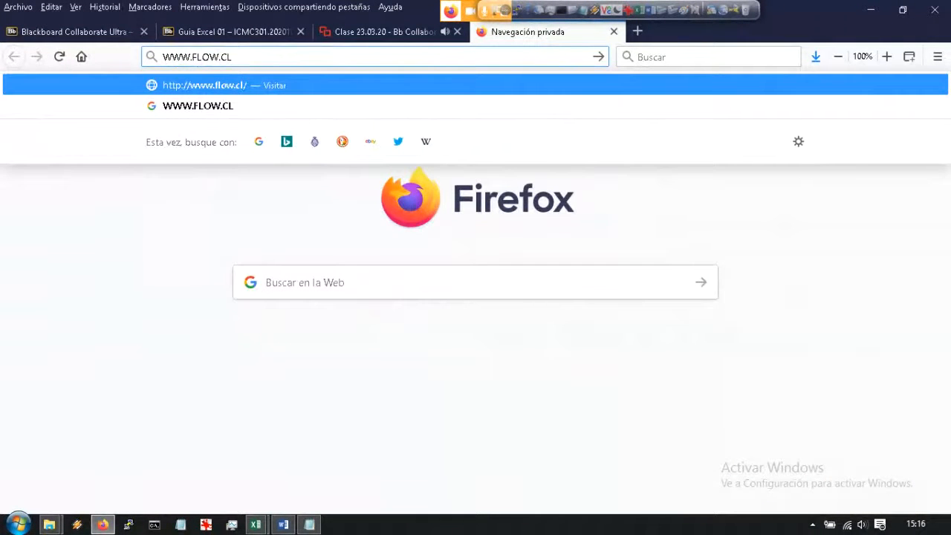
key(Return)
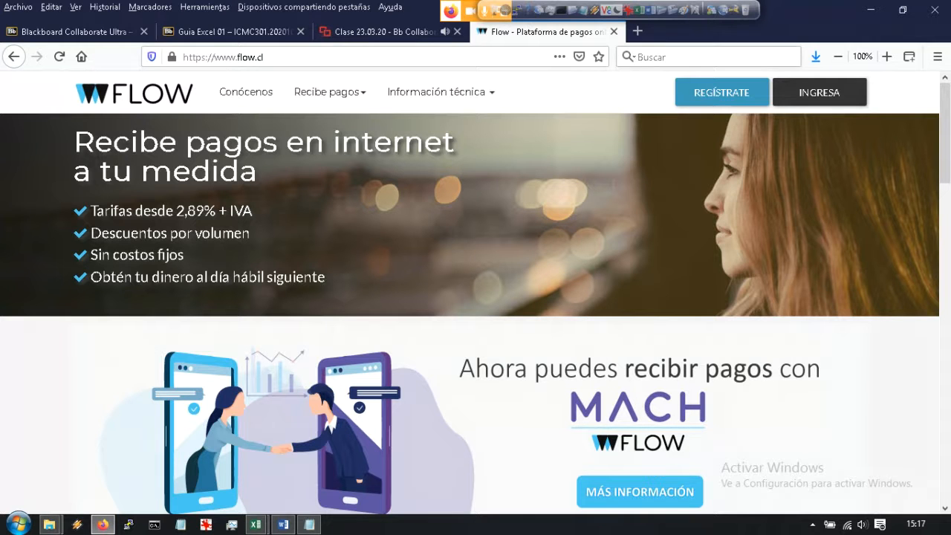
click(614, 31)
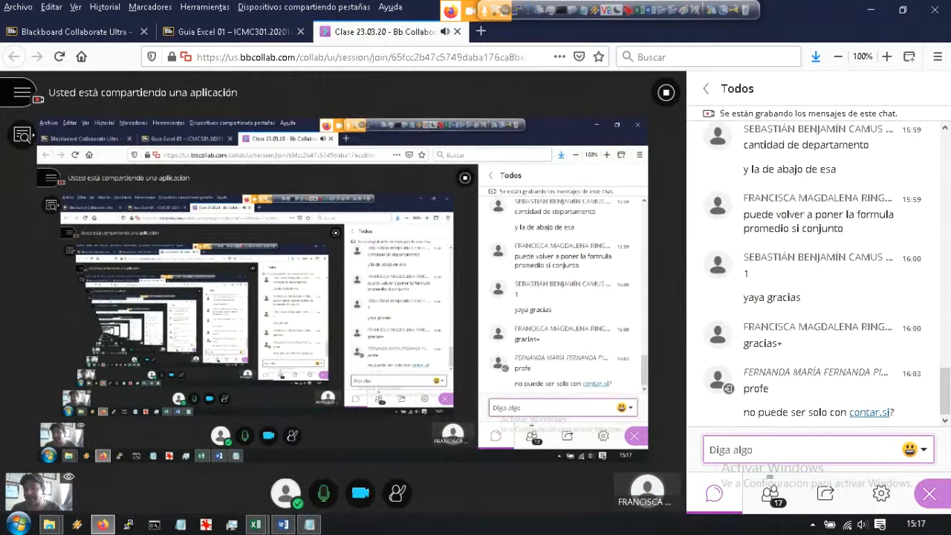
Step: Check the March 2020 system calendar and return to the class session chat
click(917, 524)
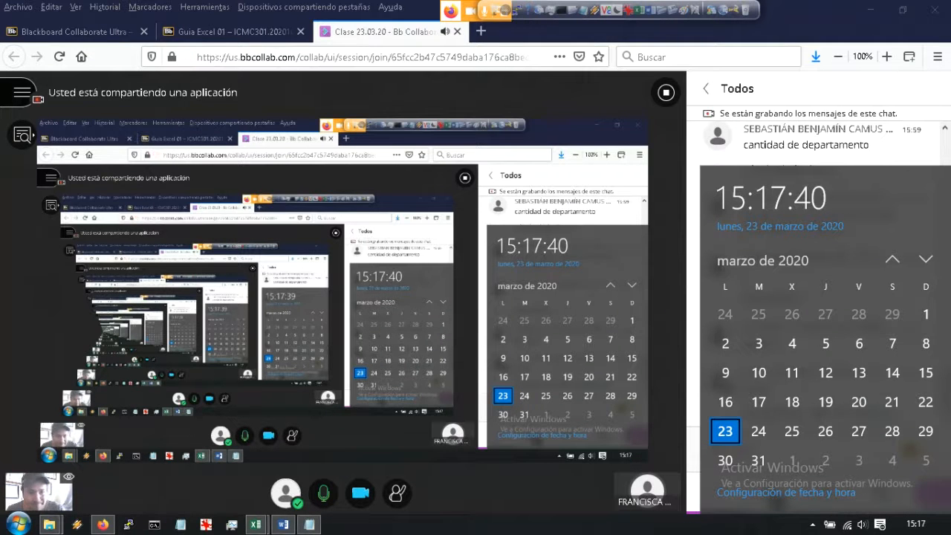
click(103, 524)
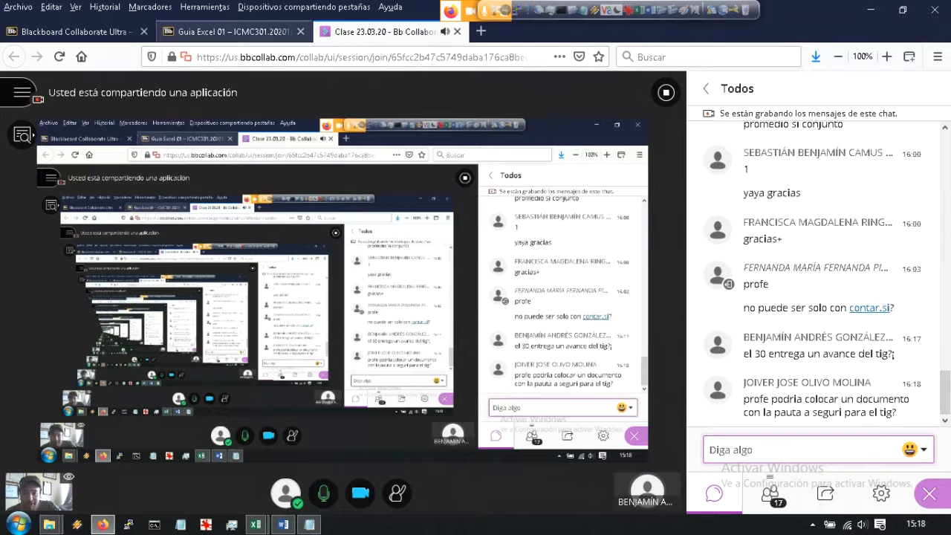
Step: Go from the Guia Excel 01 page to Información General del Curso and open the Taller de computacion PDF manual dated 02.11.18
click(232, 32)
scroll(475, 290, up, 2)
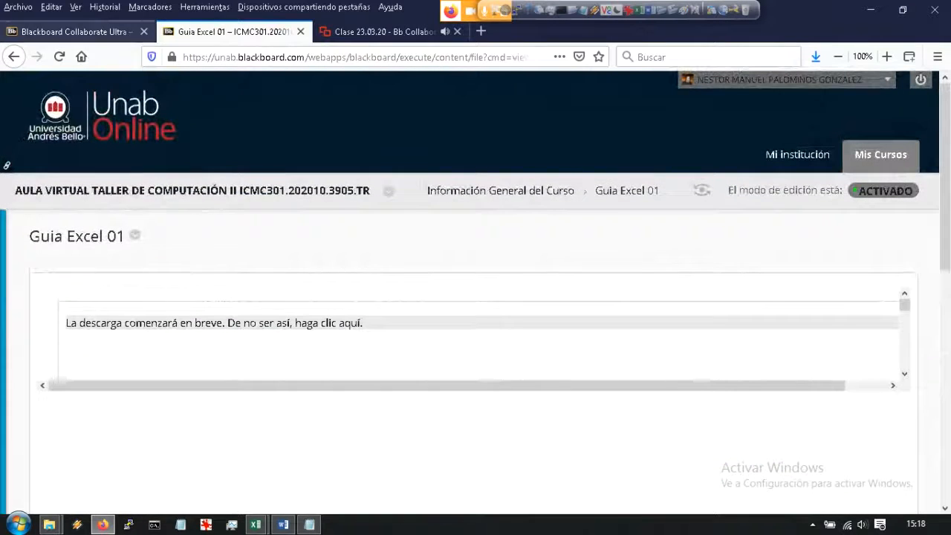
click(76, 32)
scroll(475, 290, down, 7)
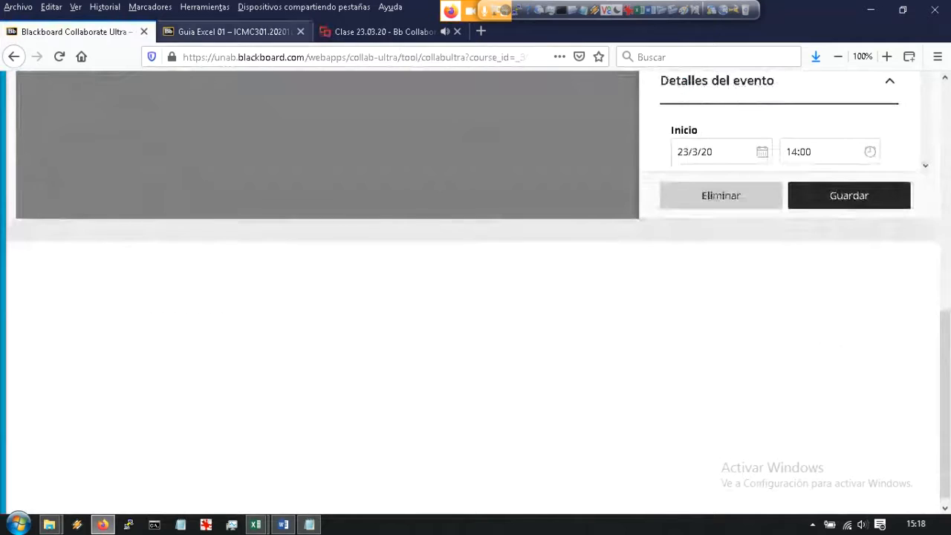
click(232, 31)
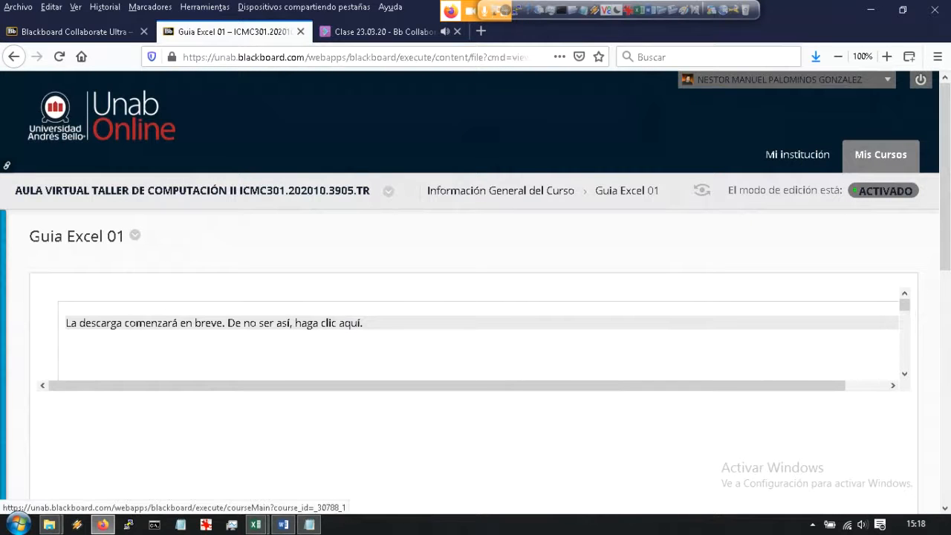
click(192, 191)
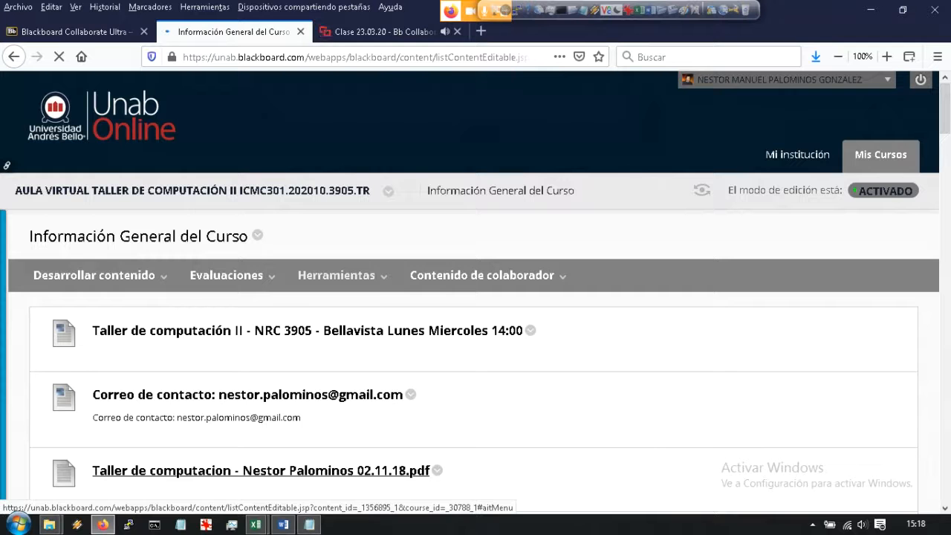
scroll(35, 382, down, 1)
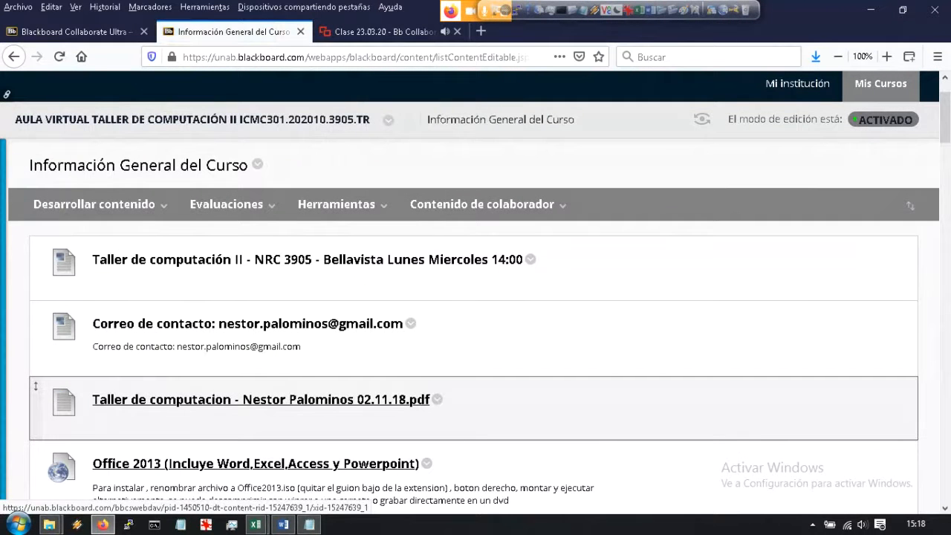
click(261, 399)
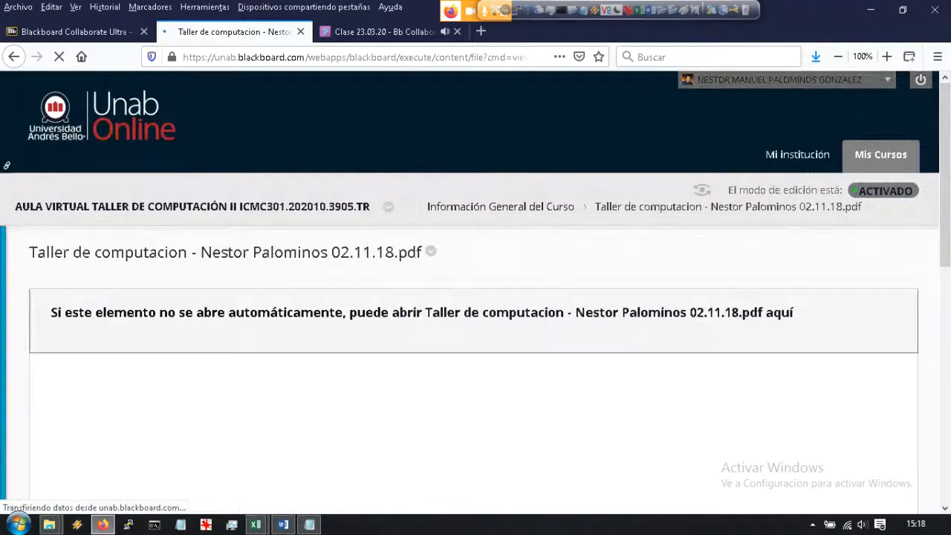
Step: Find the manual's table of contents and go to the "Trabajo de investigación grupal" section
scroll(476, 335, down, 1)
scroll(412, 274, down, 2)
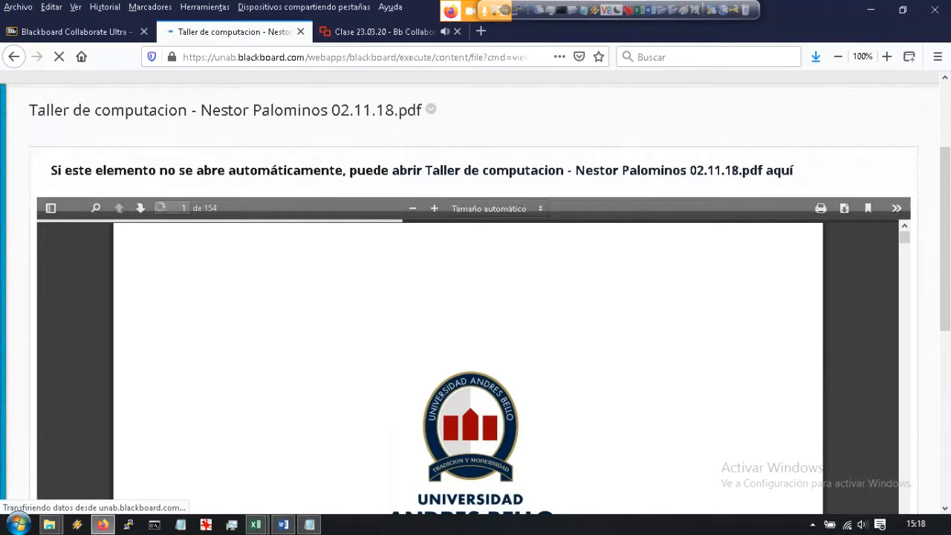
scroll(469, 364, down, 15)
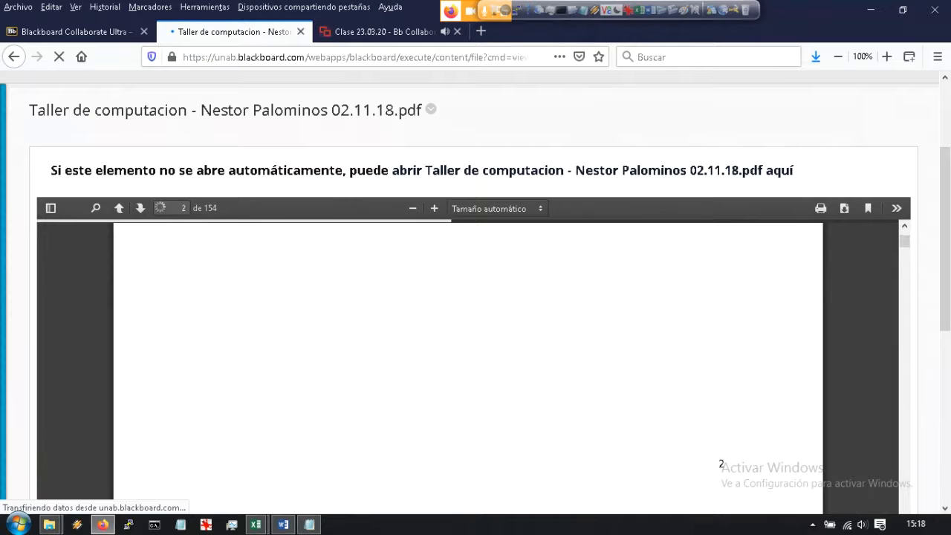
scroll(468, 399, up, 14)
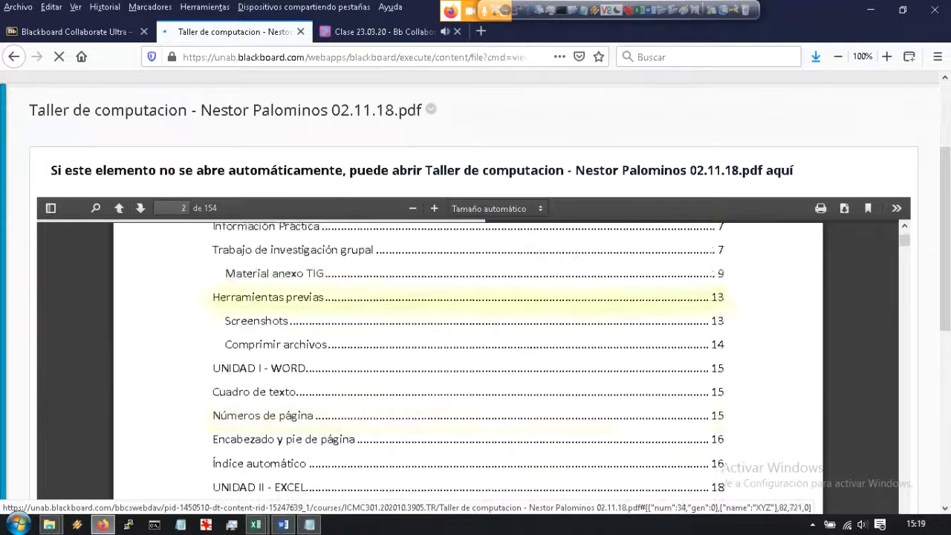
scroll(297, 386, down, 3)
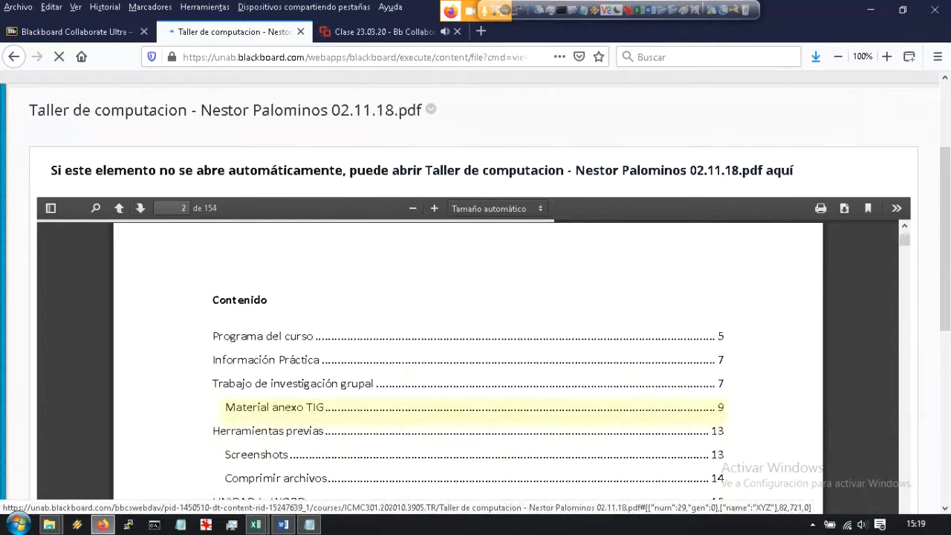
click(297, 383)
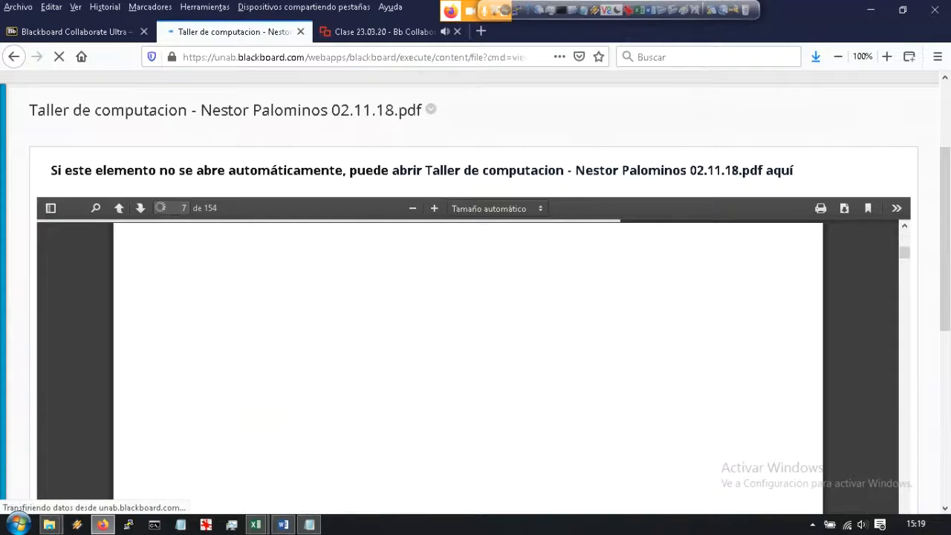
Step: Read the group research project guidelines, covering the objective and the requirements of the PRIMERA ENTREGA and SEGUNDA ENTREGA
drag(946, 241, 946, 287)
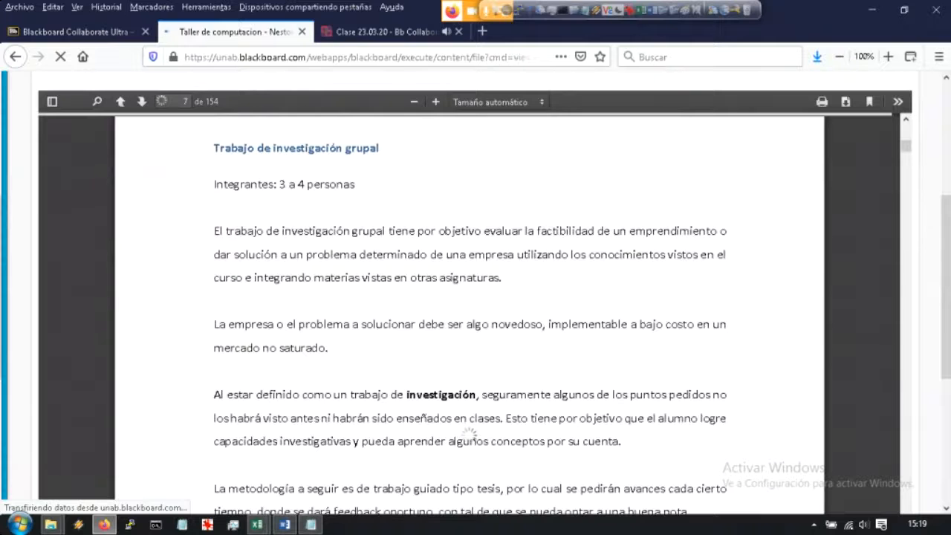
scroll(470, 312, down, 5)
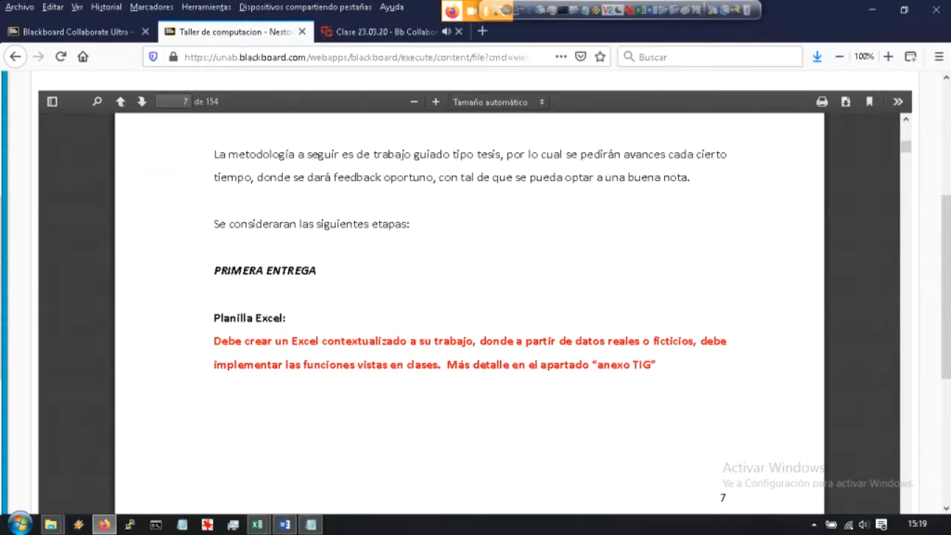
scroll(470, 313, down, 5)
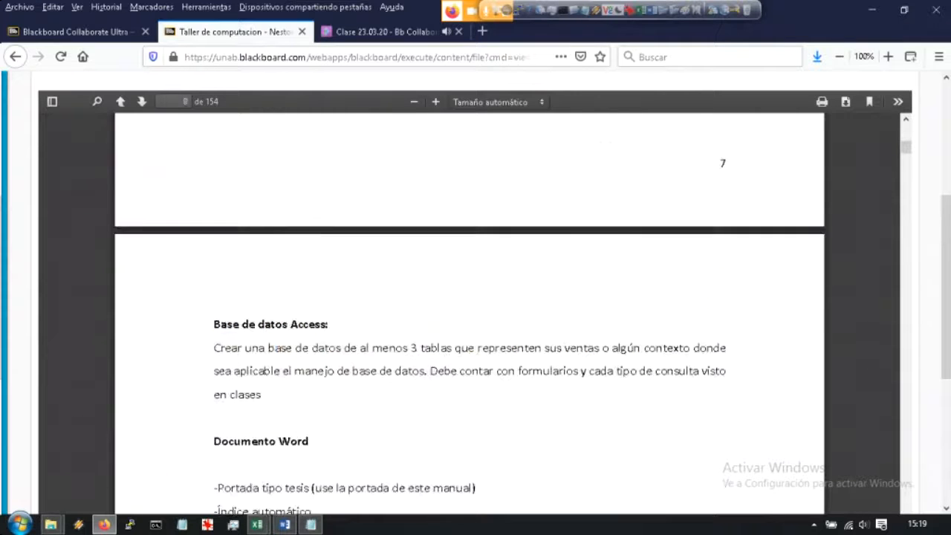
scroll(470, 335, down, 2)
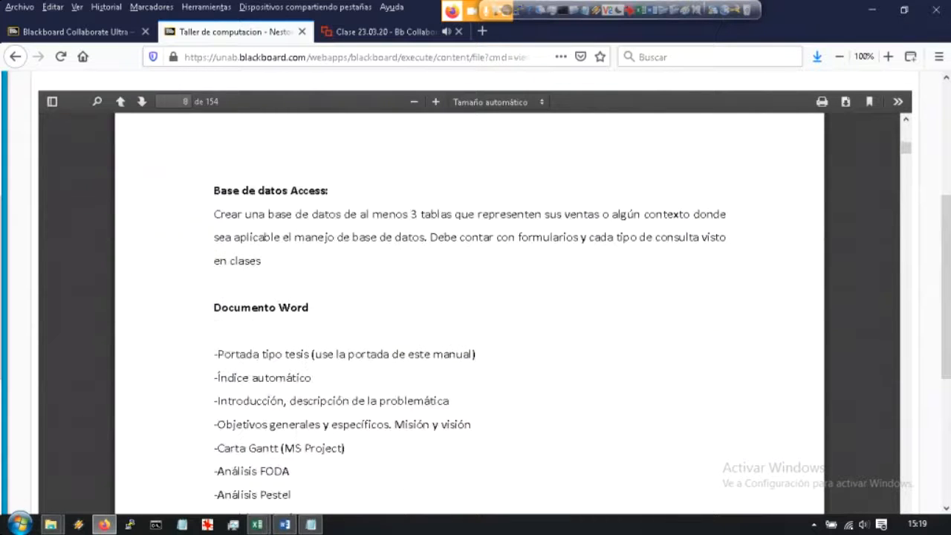
scroll(470, 312, down, 4)
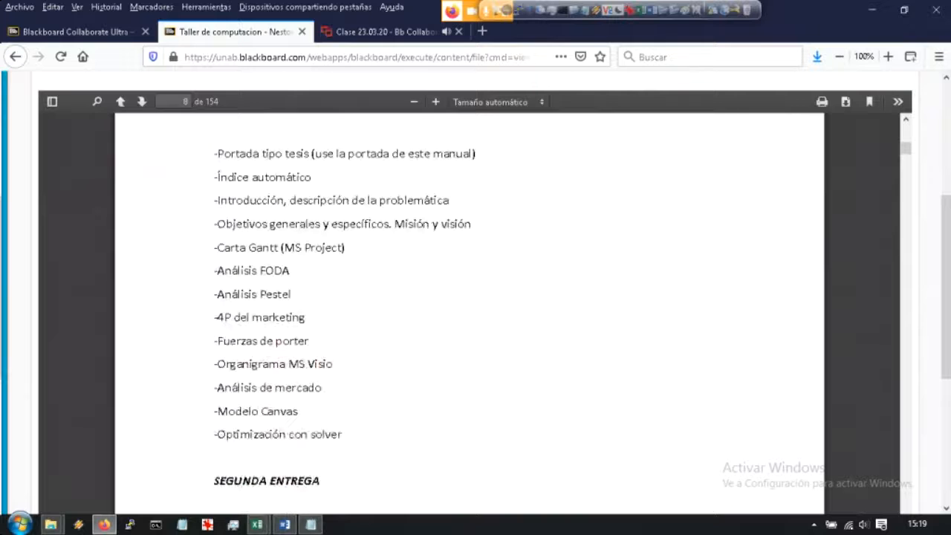
scroll(470, 312, up, 2)
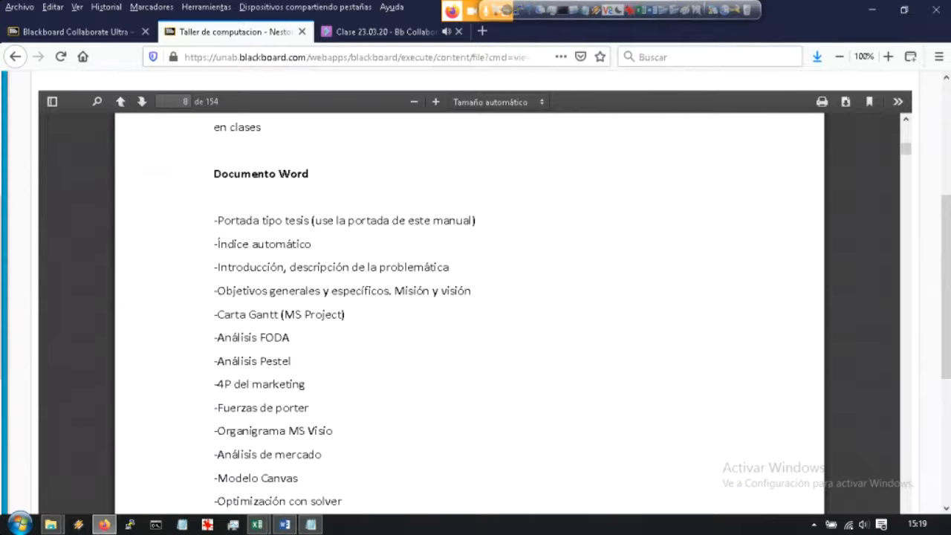
scroll(468, 312, down, 5)
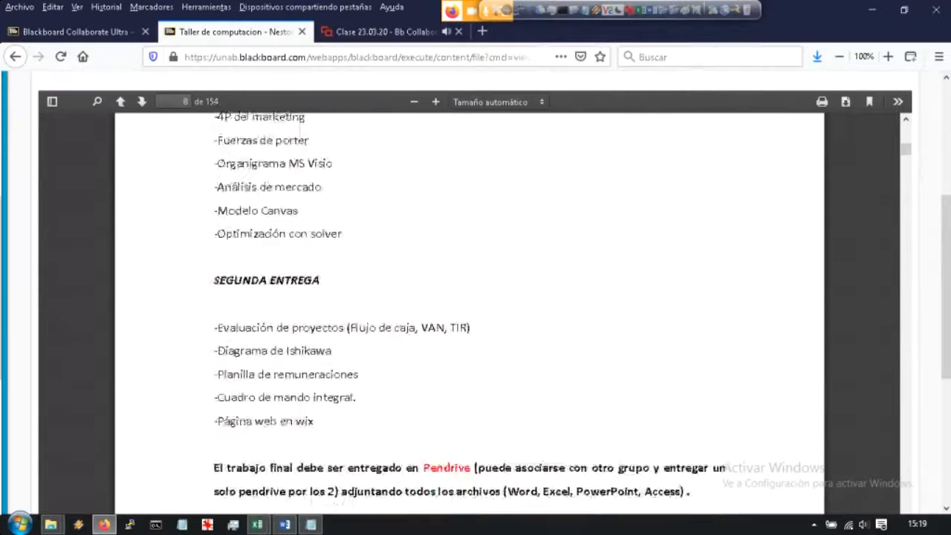
scroll(468, 312, down, 1)
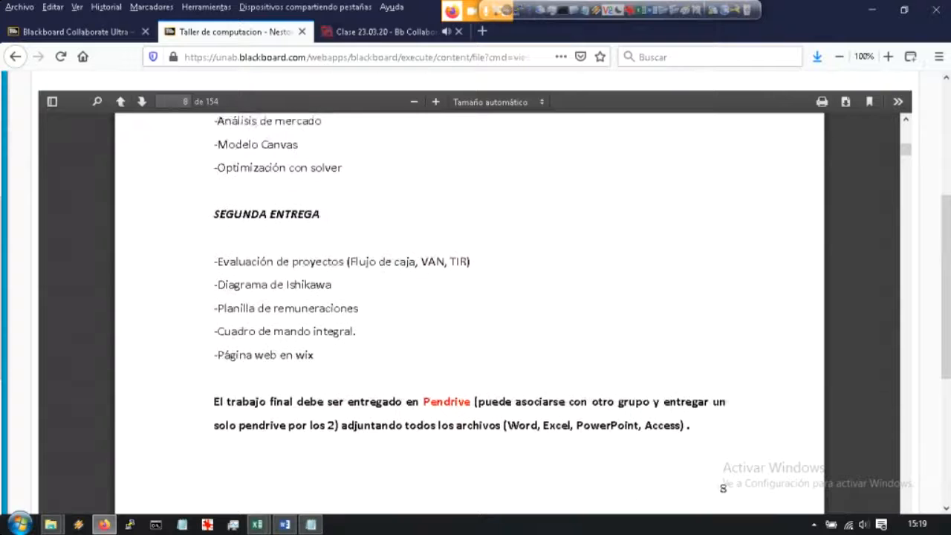
Step: Check the students' questions in the class session chat and return to the Taller de computacion manual
scroll(468, 312, up, 10)
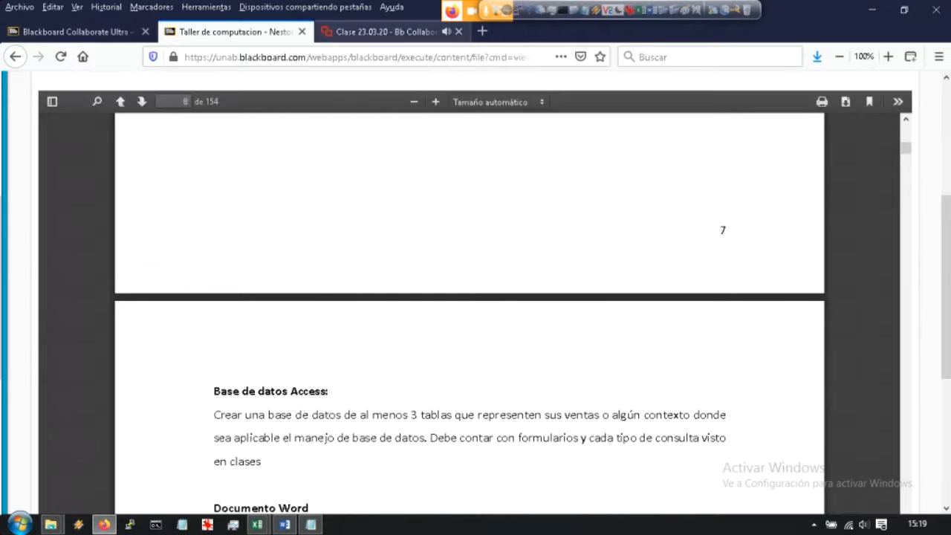
key(ctrl+Tab)
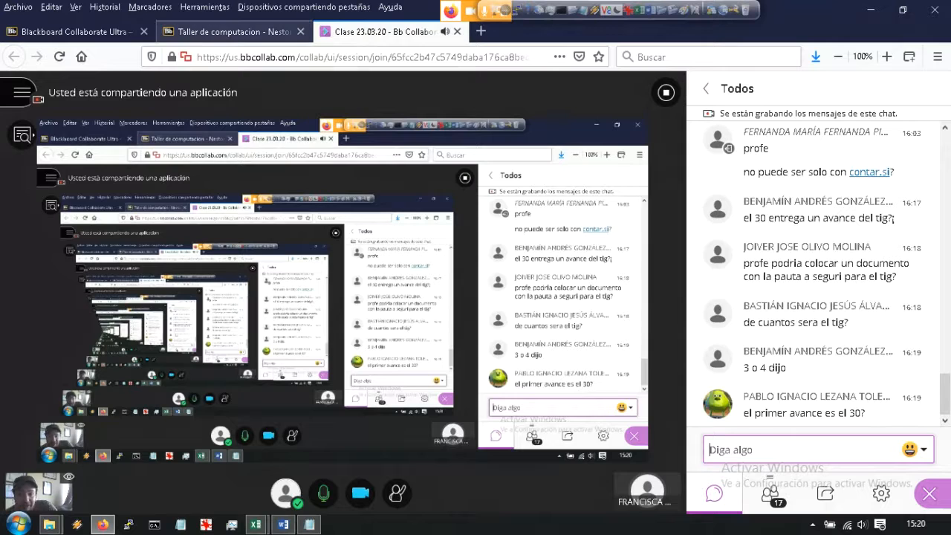
click(233, 32)
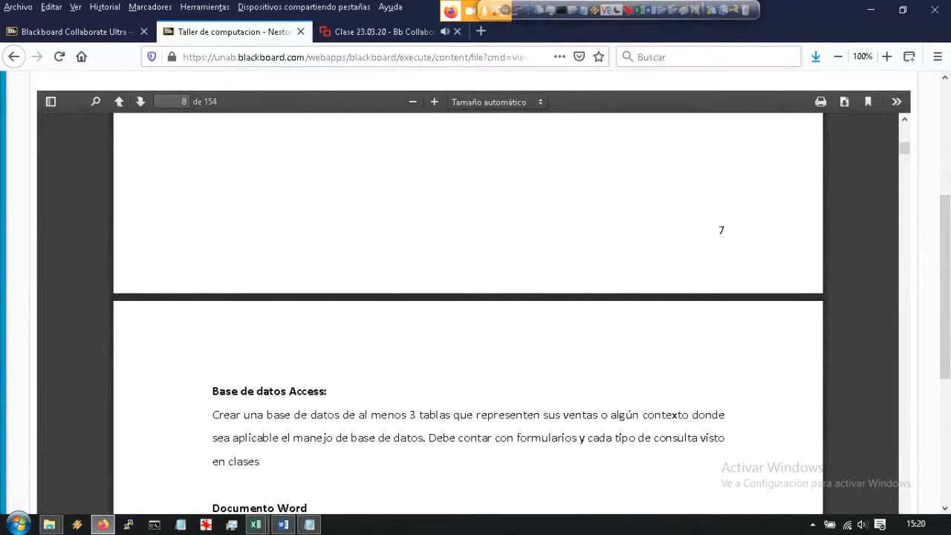
Step: Go back to the manual's table of contents, follow the SOLVER entry and look over the steps for activating Solver
drag(904, 148, 904, 142)
scroll(468, 312, up, 6)
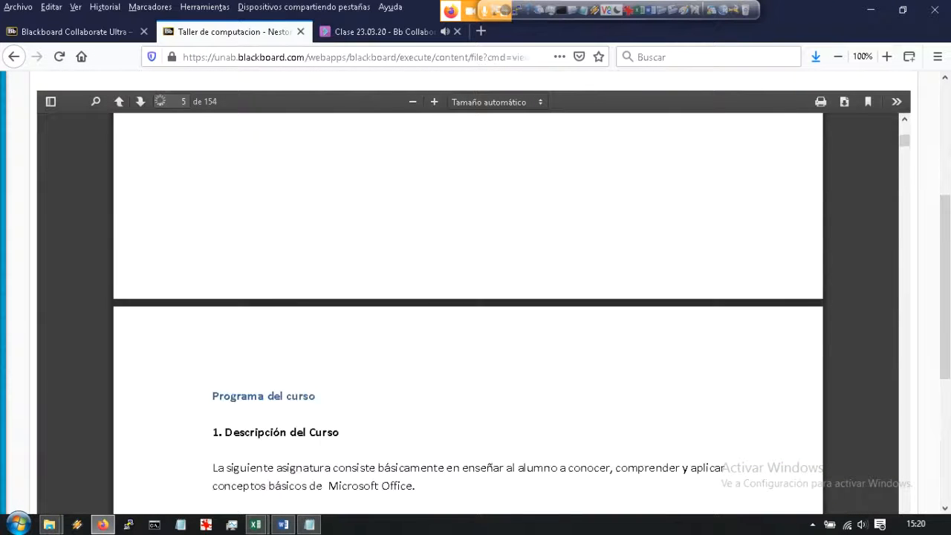
scroll(468, 235, up, 10)
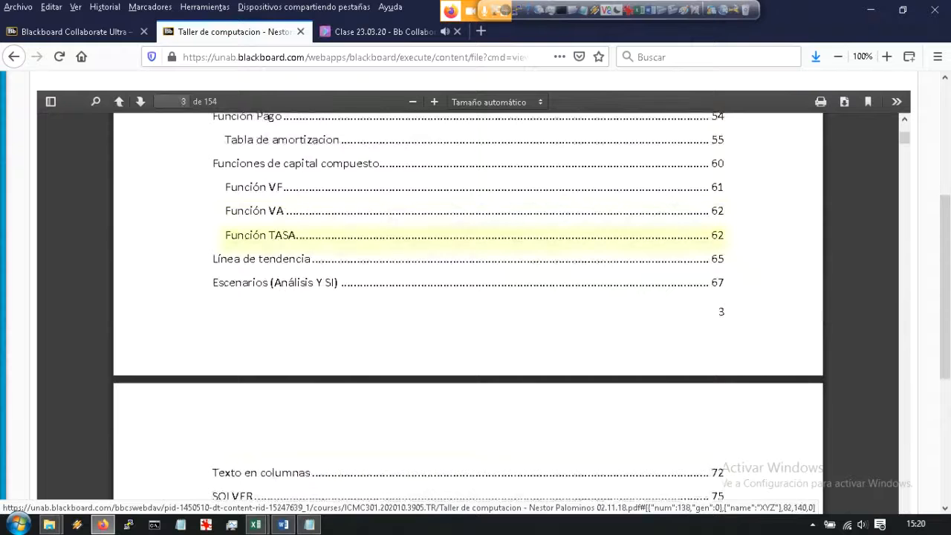
scroll(468, 234, down, 3)
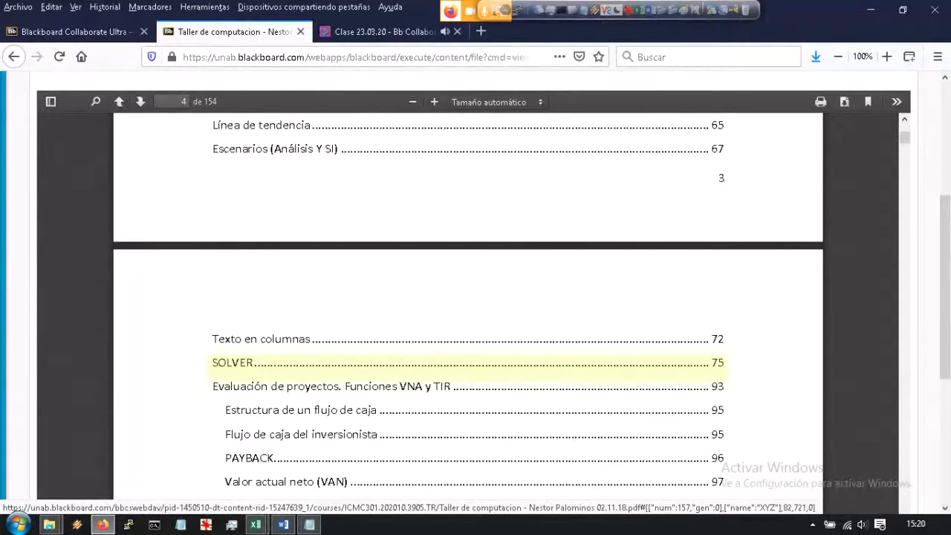
click(468, 362)
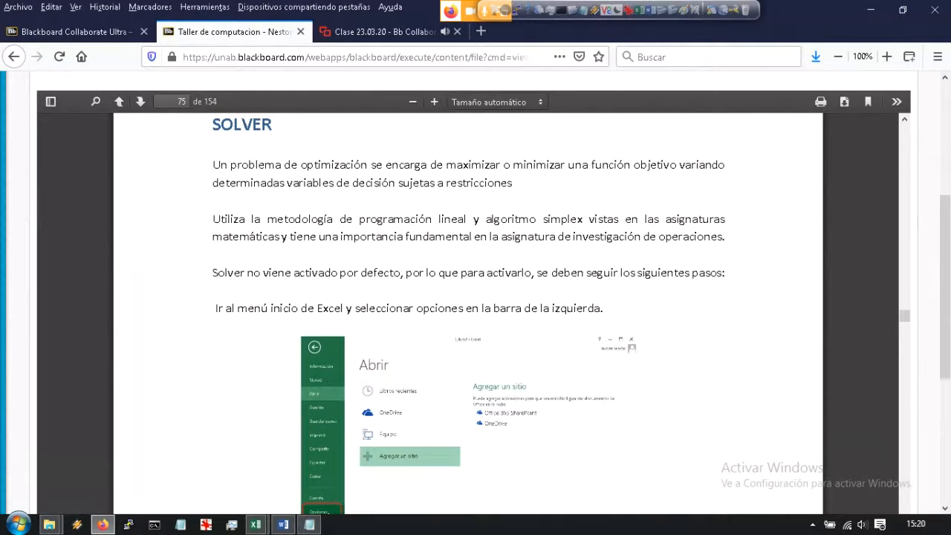
scroll(468, 312, down, 10)
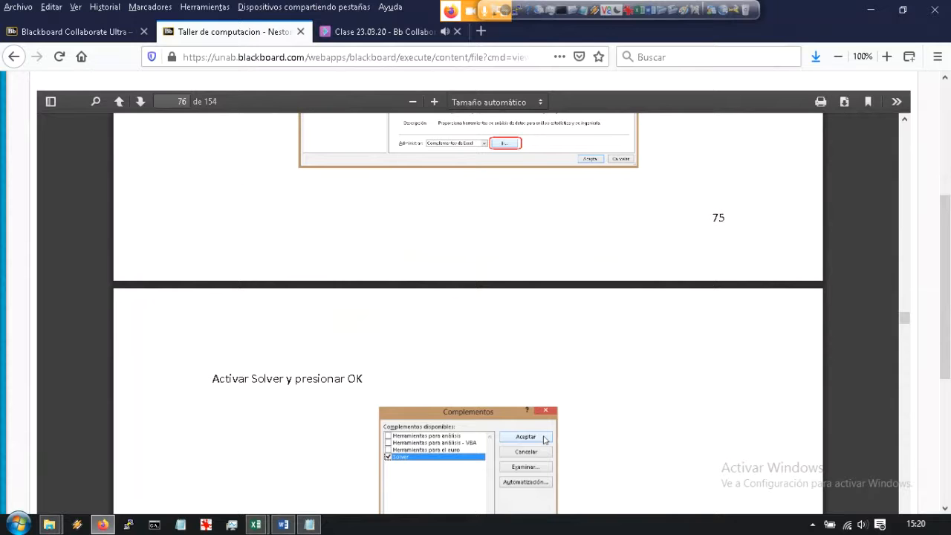
Step: Check the class session chat, bring up the BASE Guia 01 Excel workbook briefly, and return to the chat
click(379, 31)
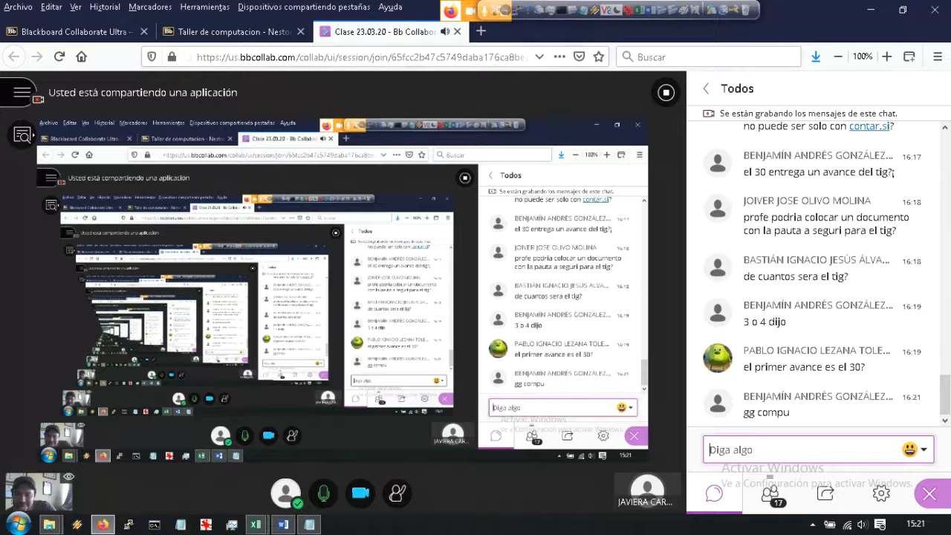
click(255, 525)
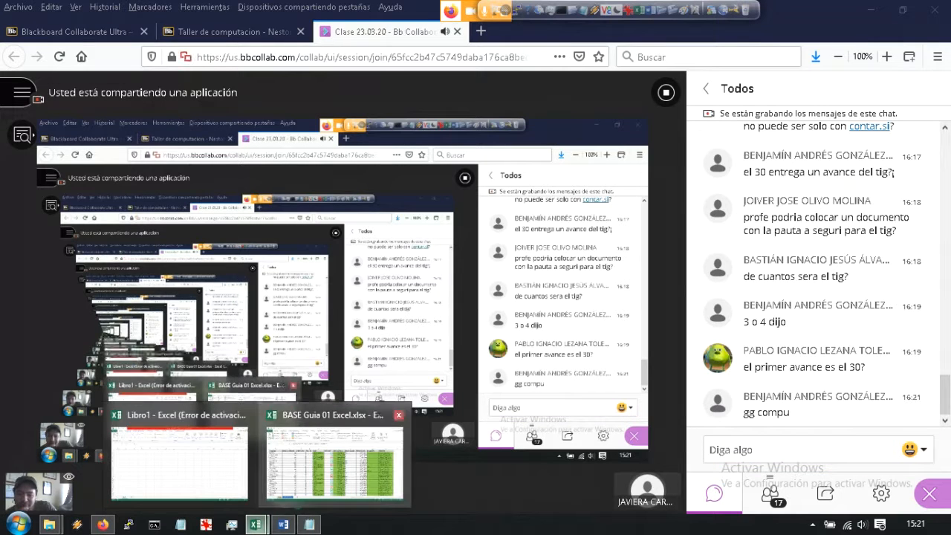
click(334, 457)
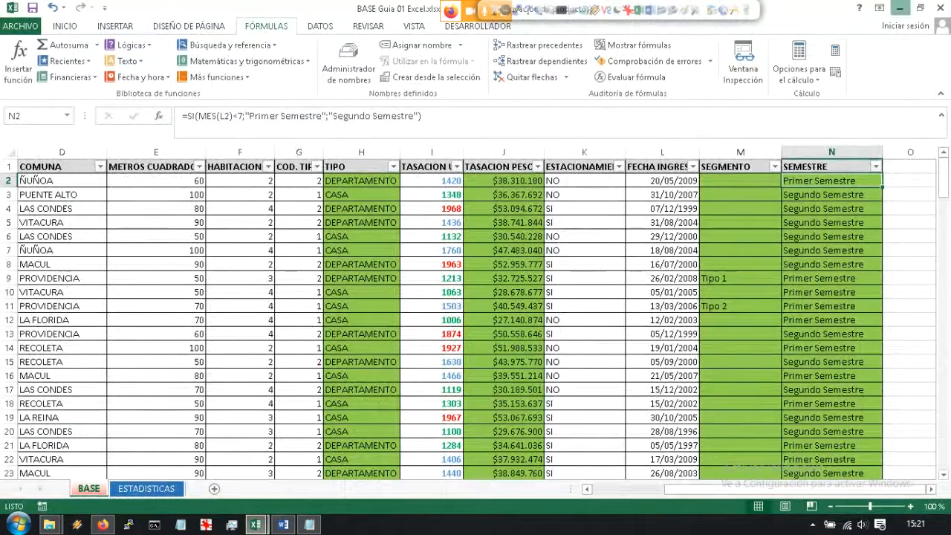
click(900, 7)
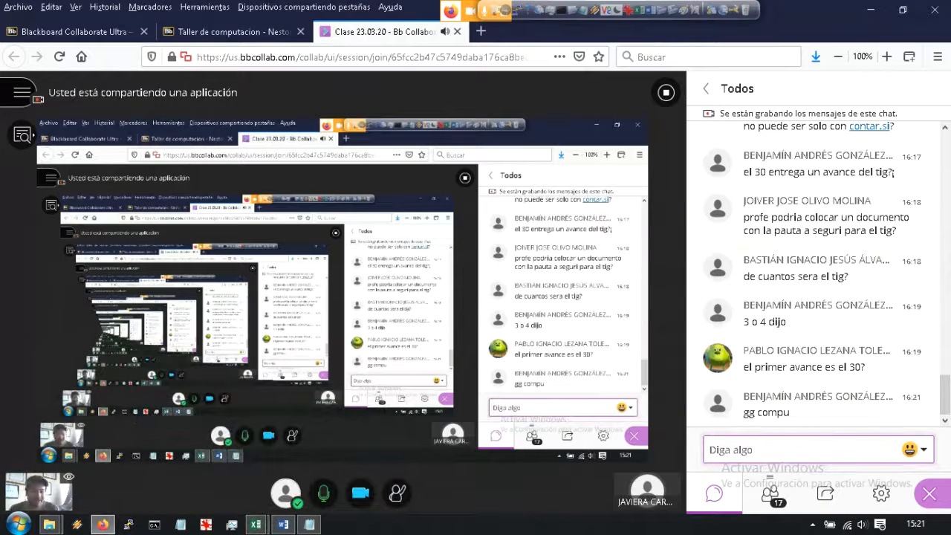